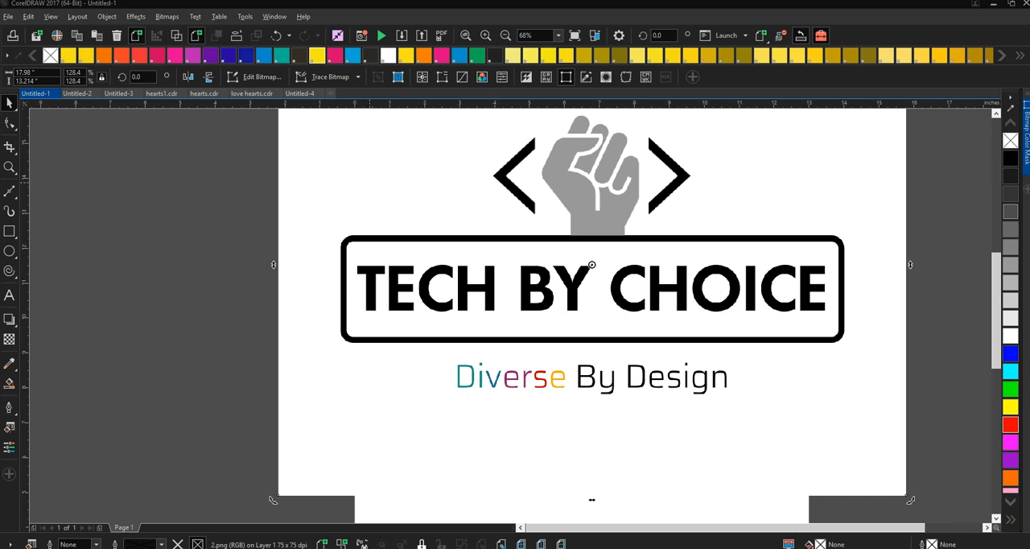
- Move the white-background logo bitmap beside the black version and scale it down to 77.6%, 10.859 by 7.981 inches
drag(372, 183, 959, 212)
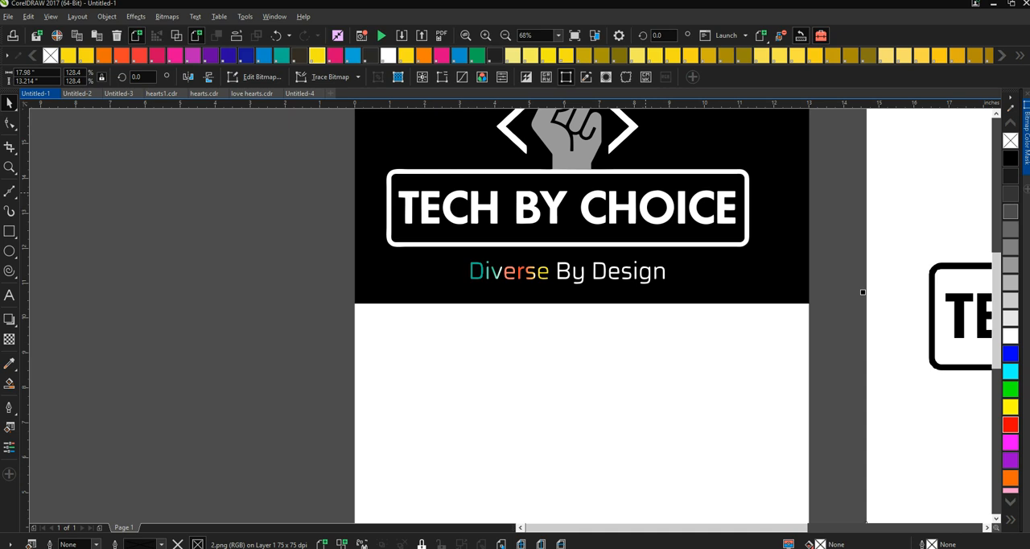
scroll(579, 314, up, 3)
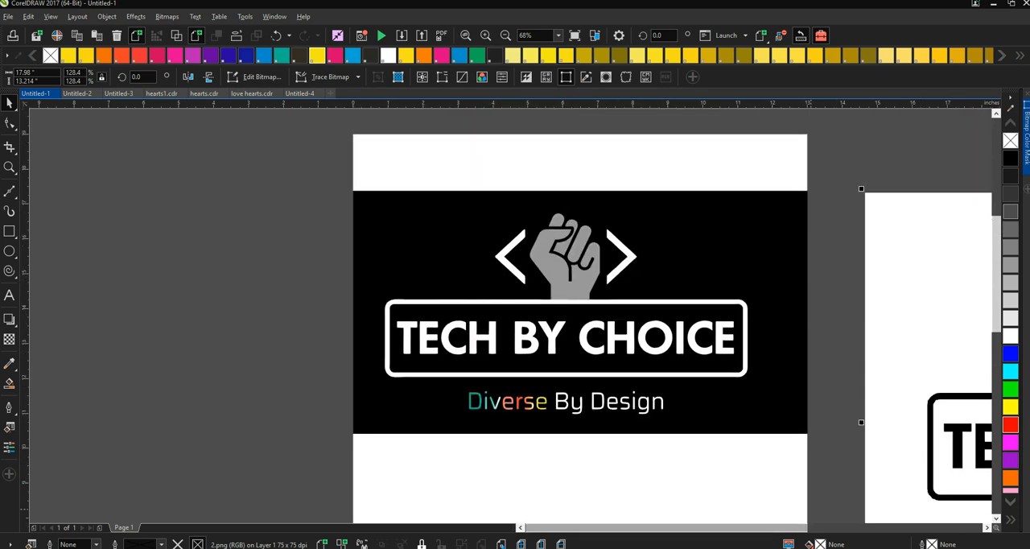
scroll(579, 313, right, 5)
drag(716, 380, 514, 329)
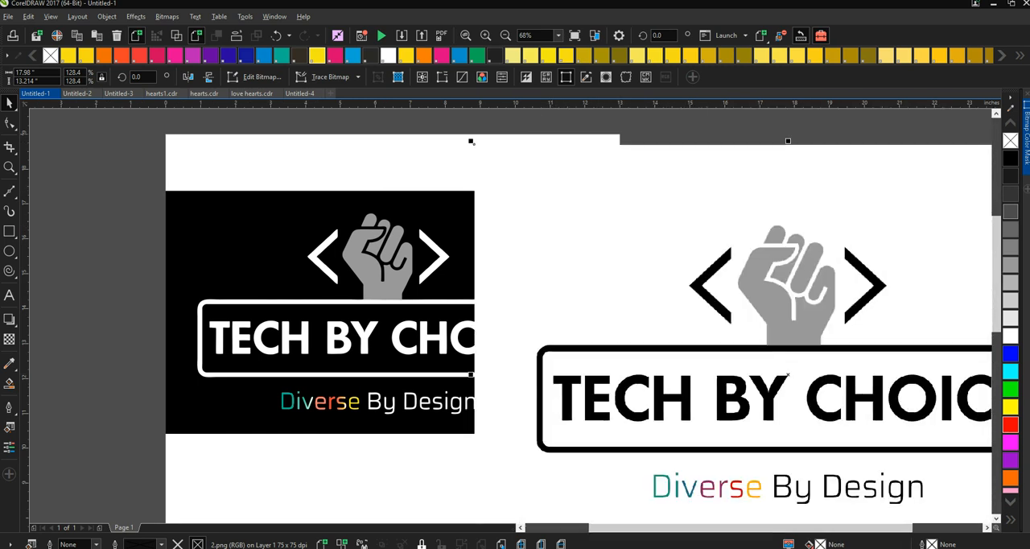
drag(471, 140, 592, 176)
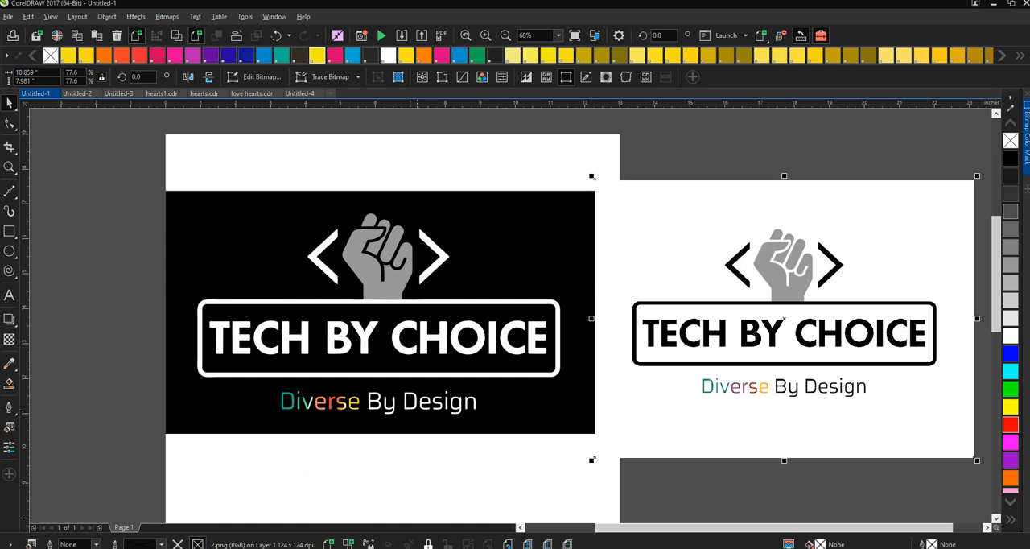
- Switch to Separation Studio and examine the colour separations of 2.psd one by one, from Red 032 through Gray C8
mouse_move(367, 547)
click(366, 519)
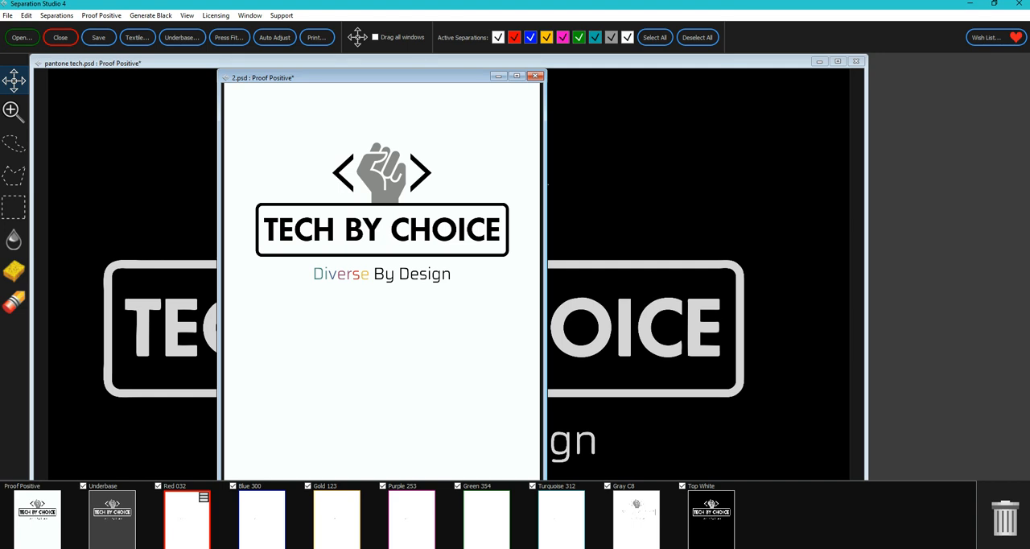
click(187, 519)
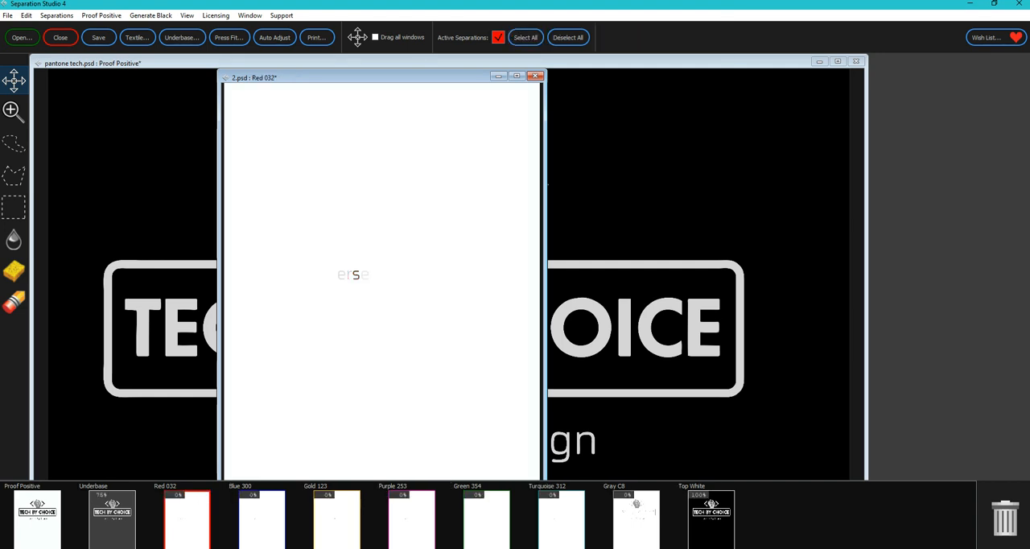
click(261, 519)
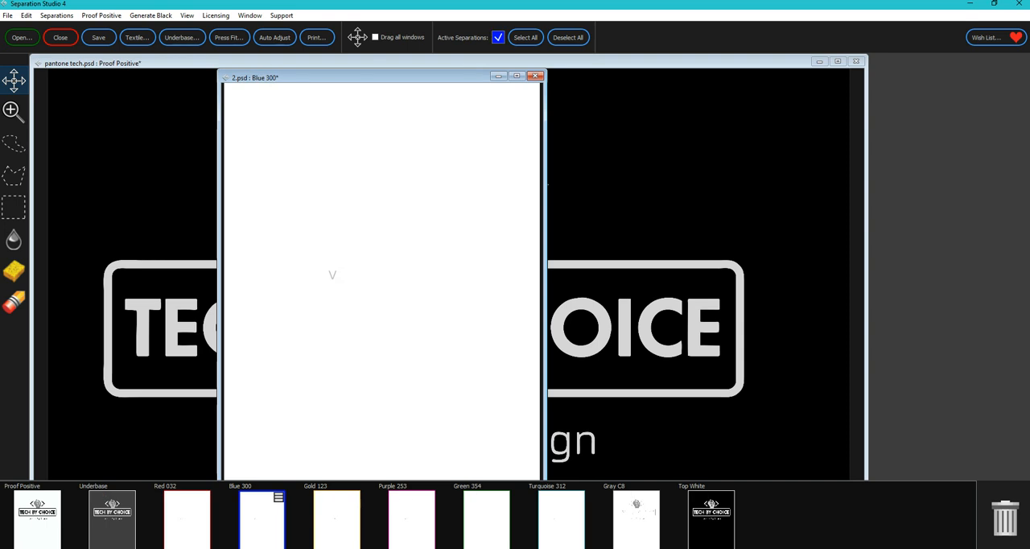
click(337, 519)
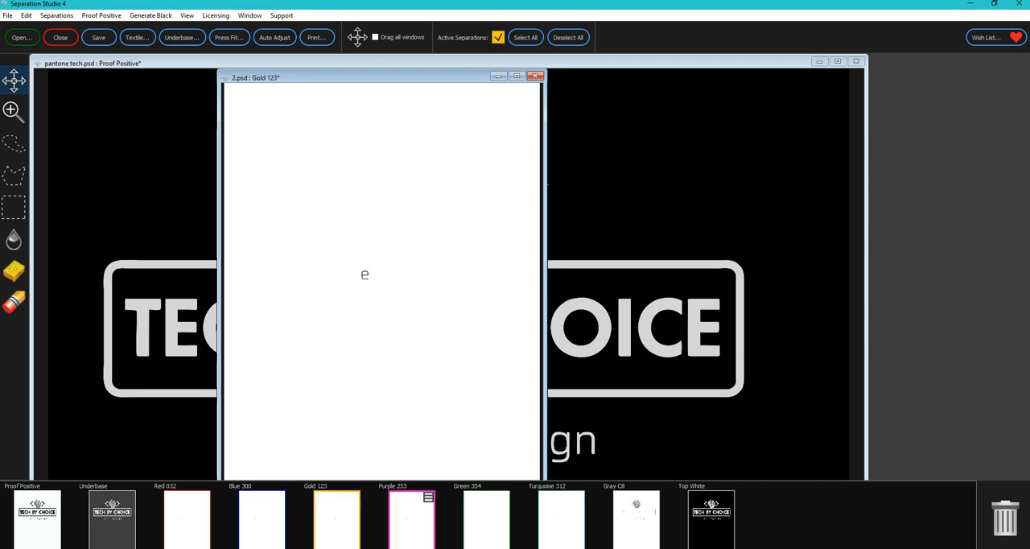
click(411, 519)
click(485, 518)
click(561, 519)
click(635, 519)
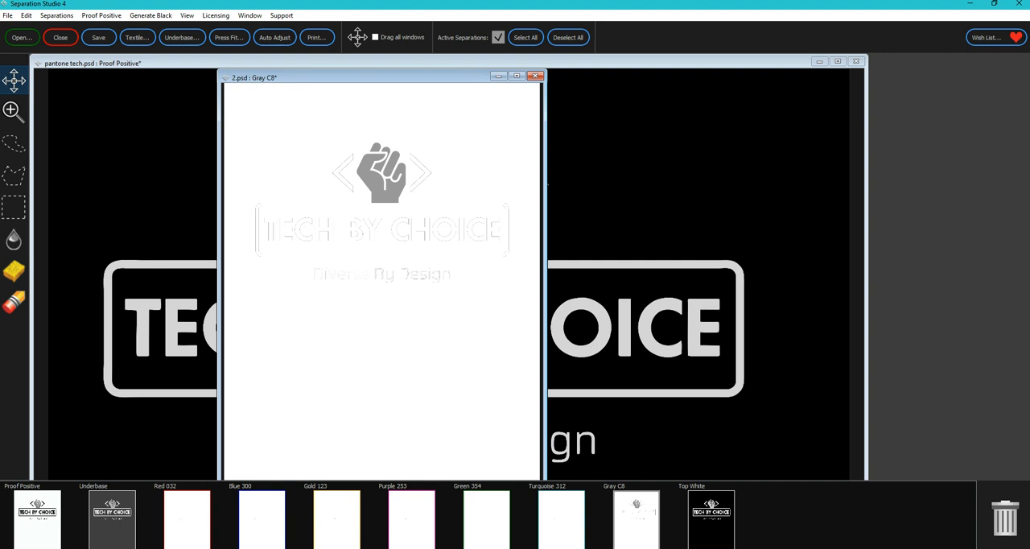
- View the underbase of 2.psd and close the file, discarding its changes
click(112, 519)
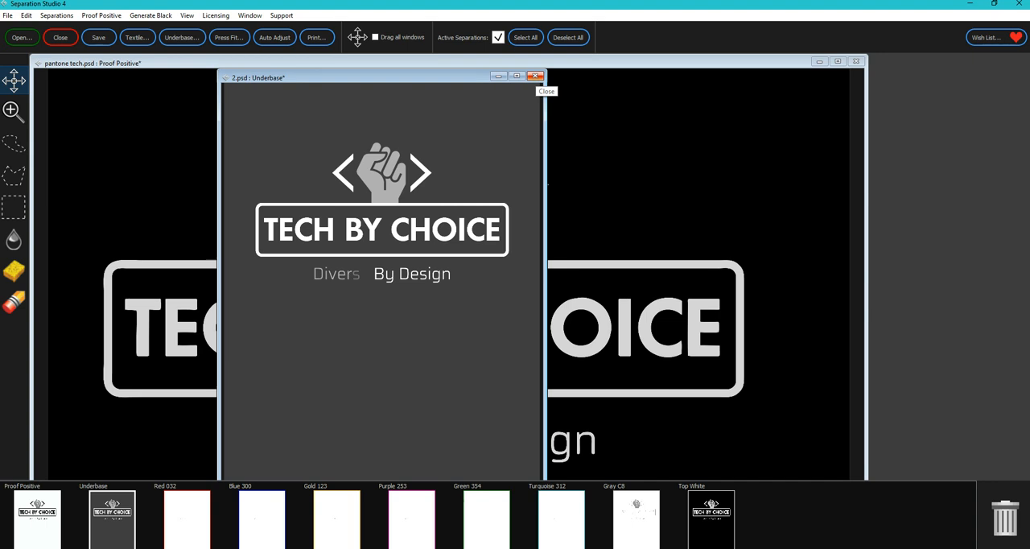
click(535, 75)
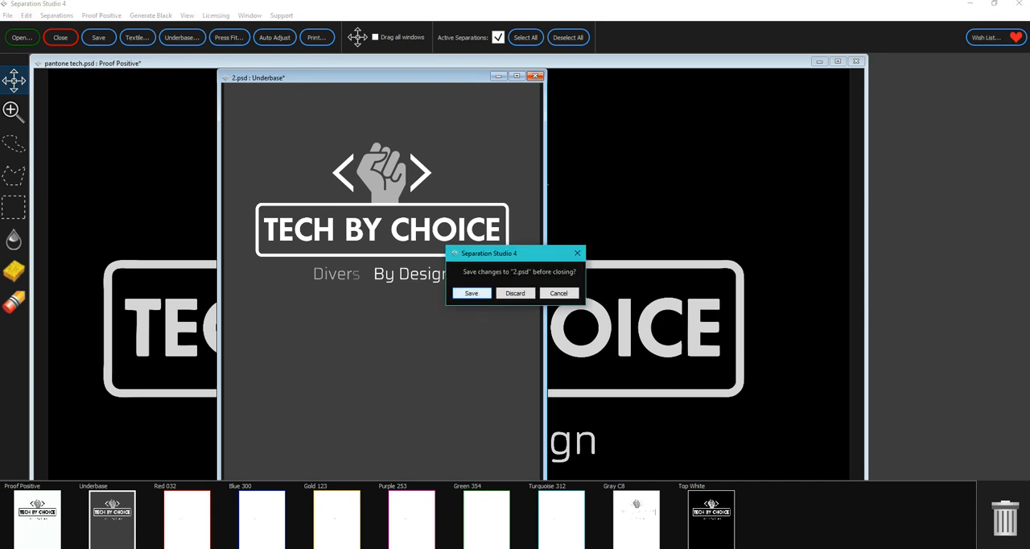
click(514, 292)
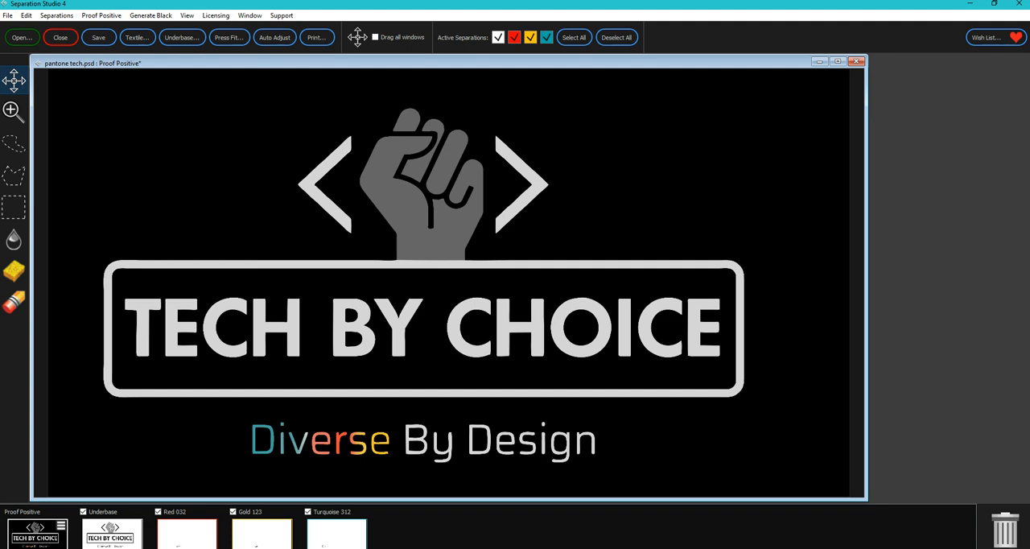
- Examine the document properties of pantone tech.psd and its Underbase, Red 032, Gold 123 and Turquoise 312 separations
click(61, 526)
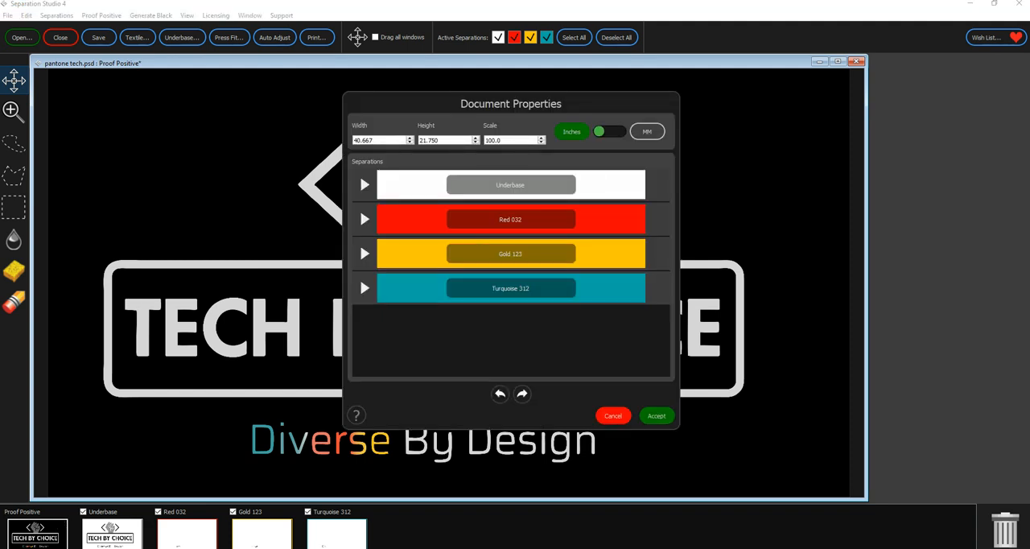
click(613, 415)
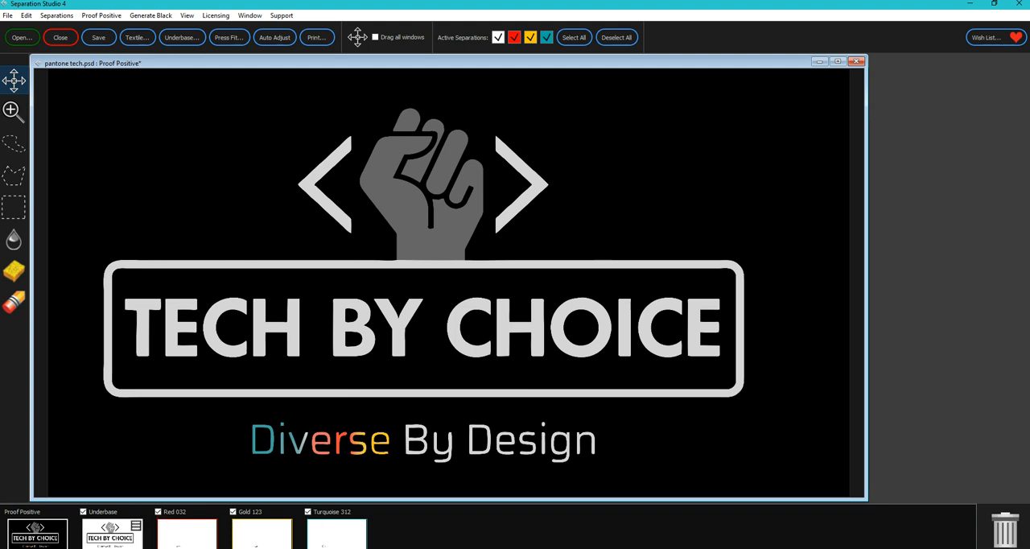
click(114, 534)
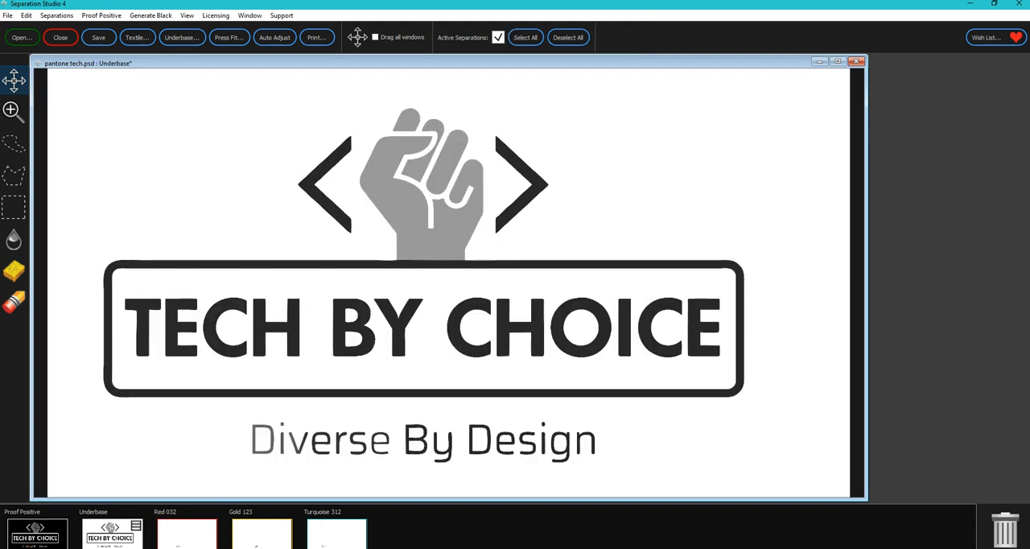
click(186, 535)
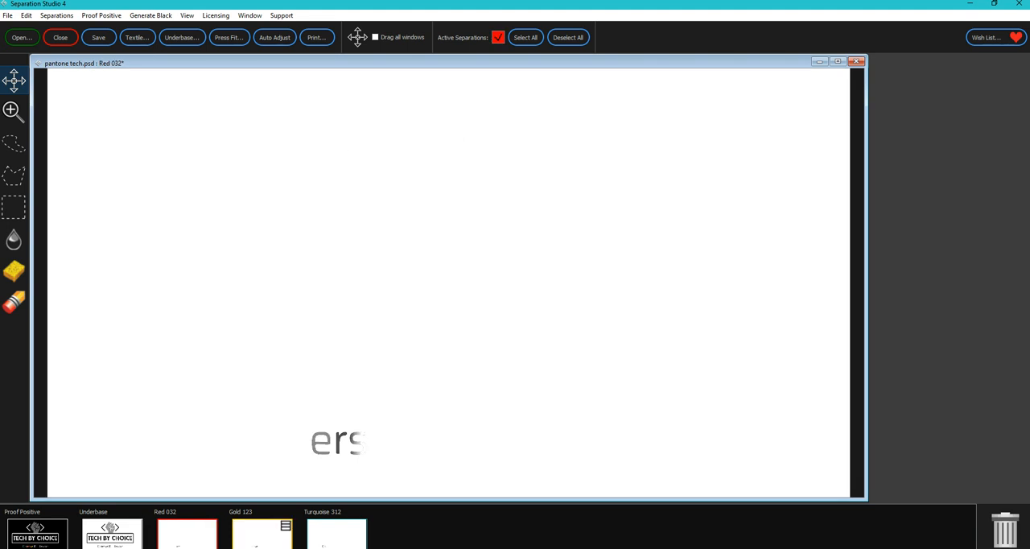
click(262, 534)
click(337, 534)
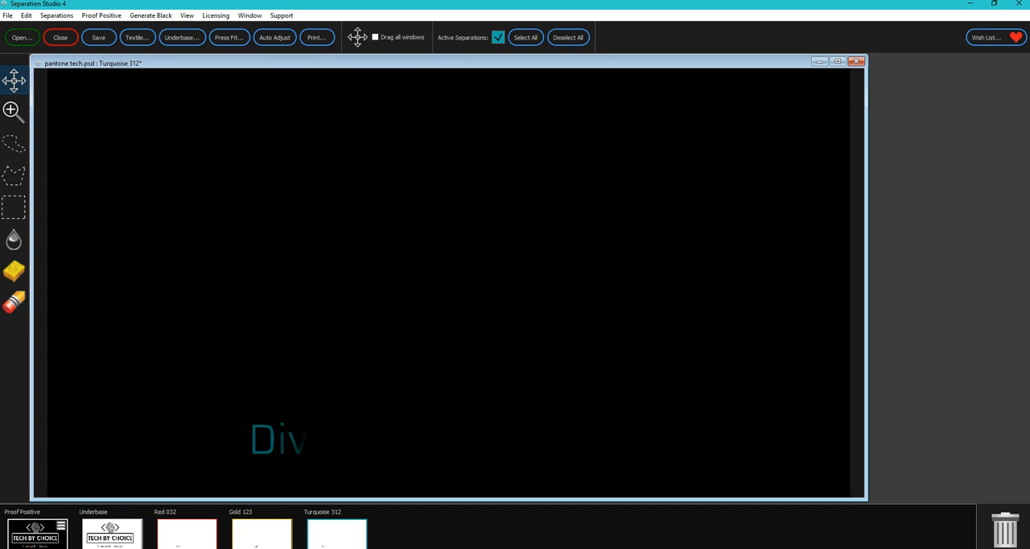
double_click(37, 534)
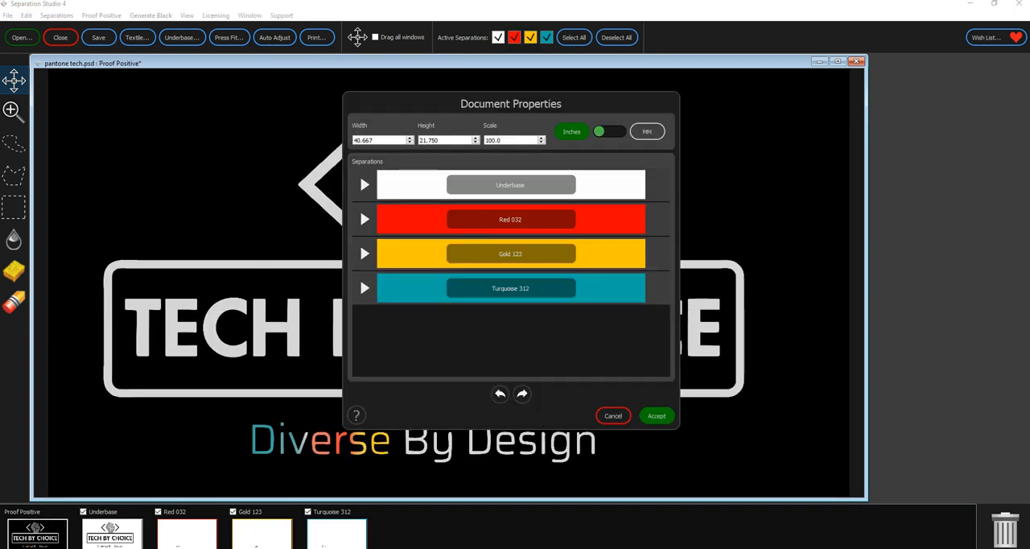
click(613, 415)
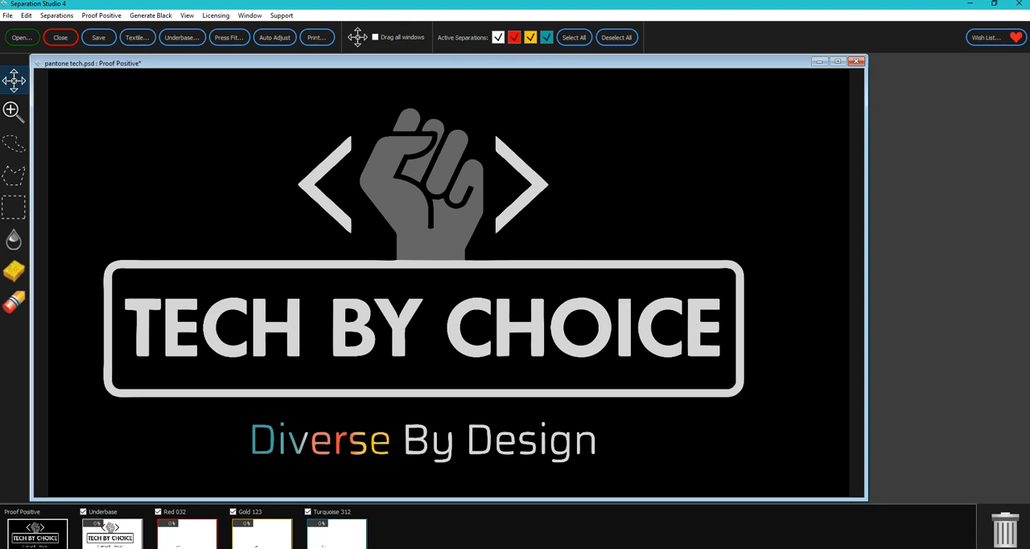
- Switch back to the Untitled-1 document in CorelDRAW and unlock the black rectangle behind the white-lettered logo
click(408, 548)
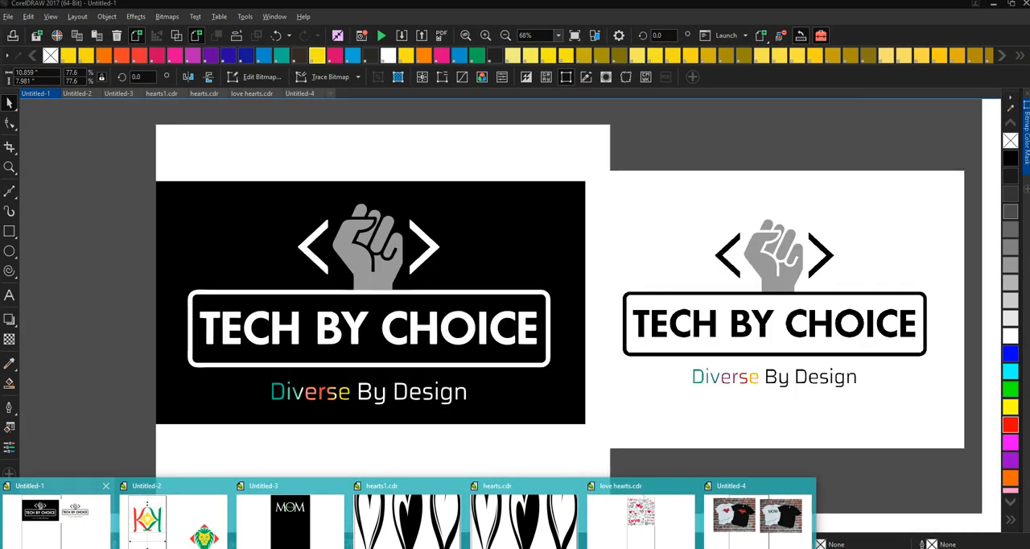
click(56, 519)
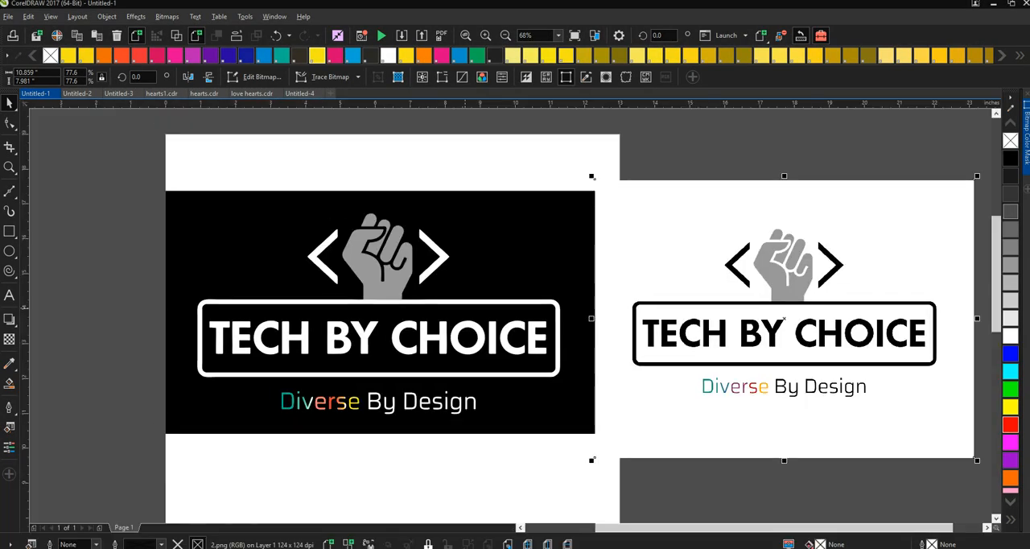
click(782, 319)
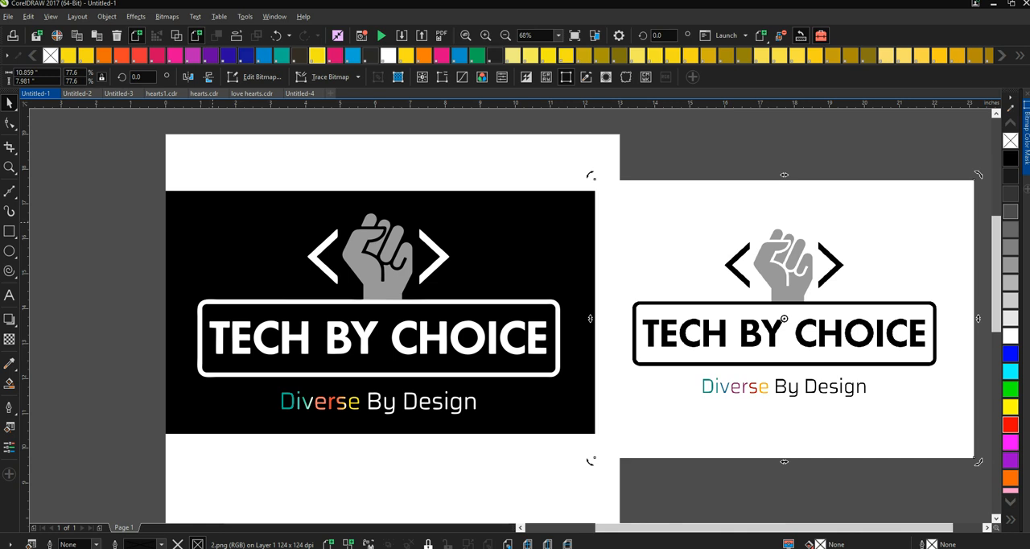
drag(138, 154, 626, 481)
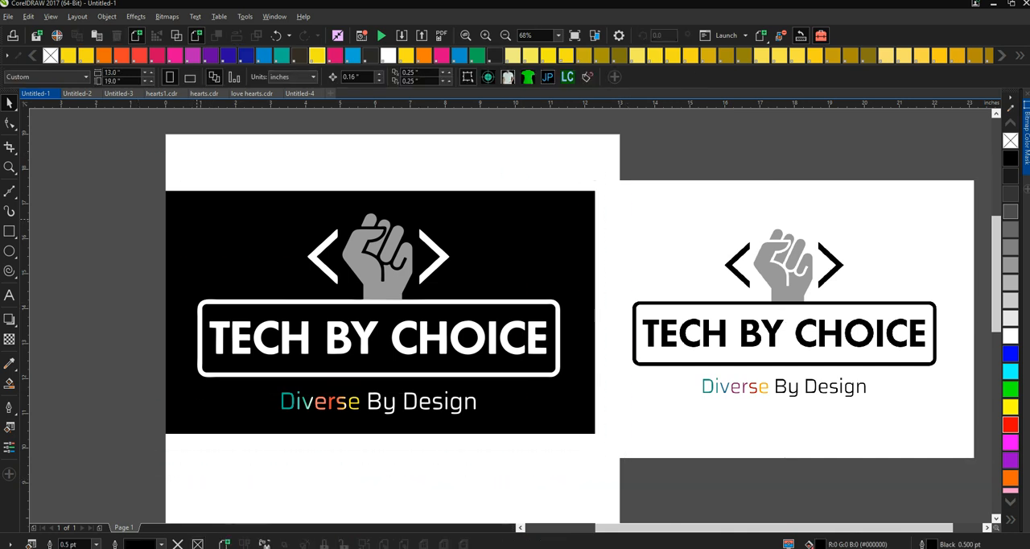
right_click(197, 220)
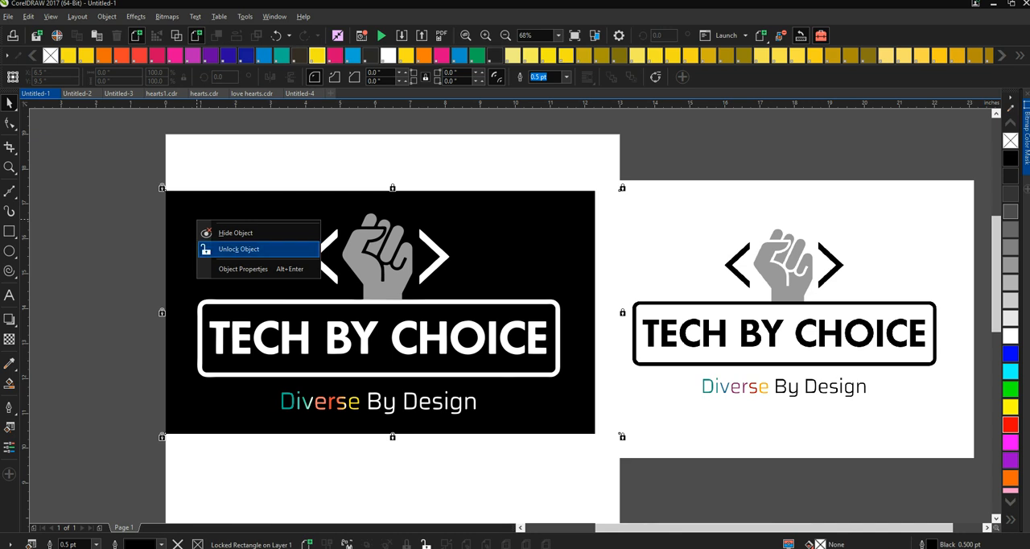
click(241, 248)
- Copy the unlocked black rectangle and paste it onto a newly added second page
drag(127, 164, 630, 460)
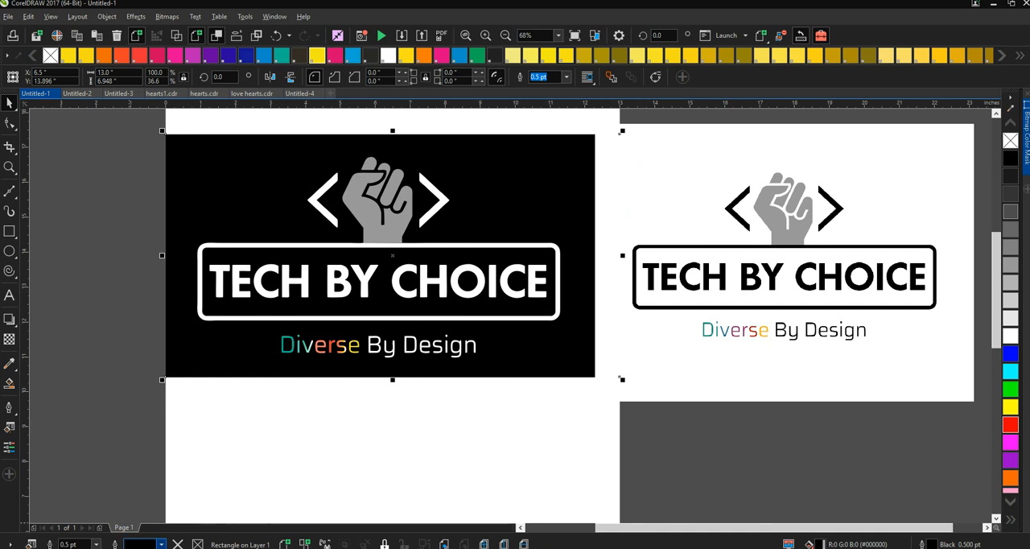
click(99, 527)
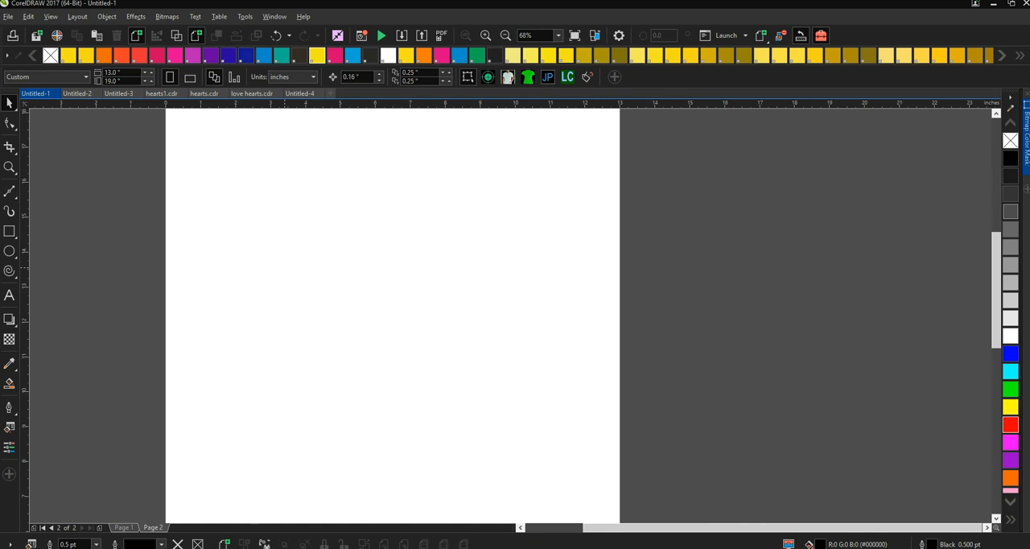
key(ctrl+v)
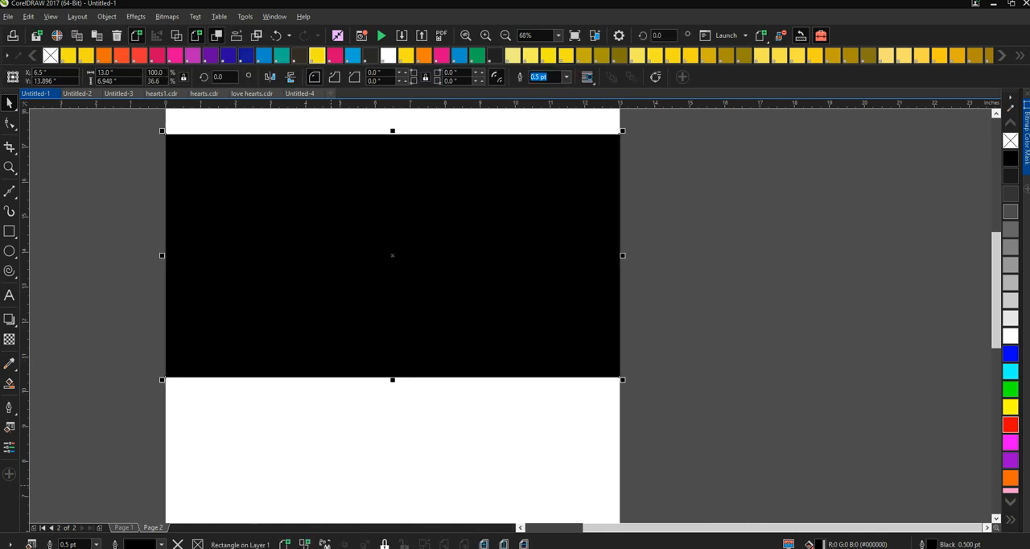
click(331, 485)
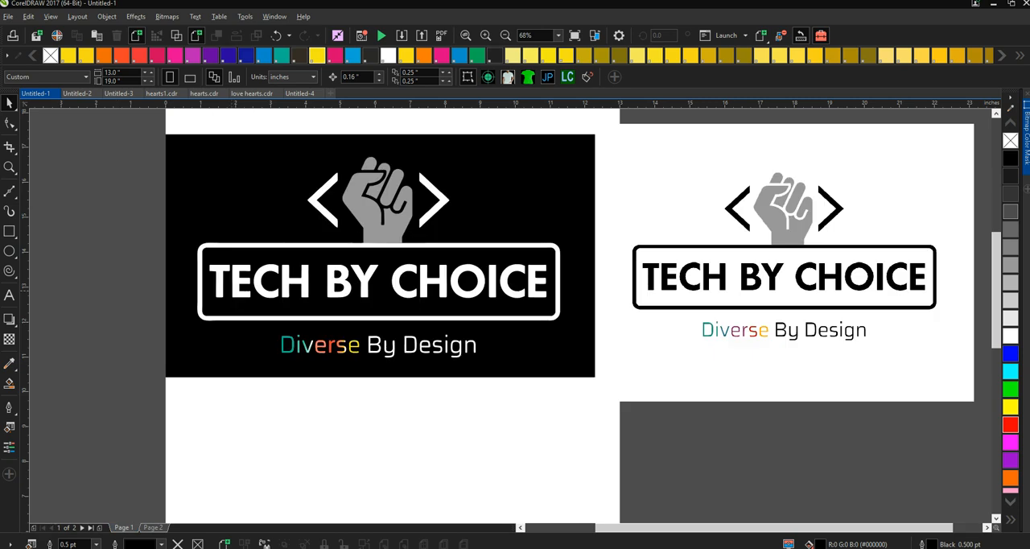
- Return to Page 1, select the black background rectangle and unlock all remaining locked objects
click(236, 312)
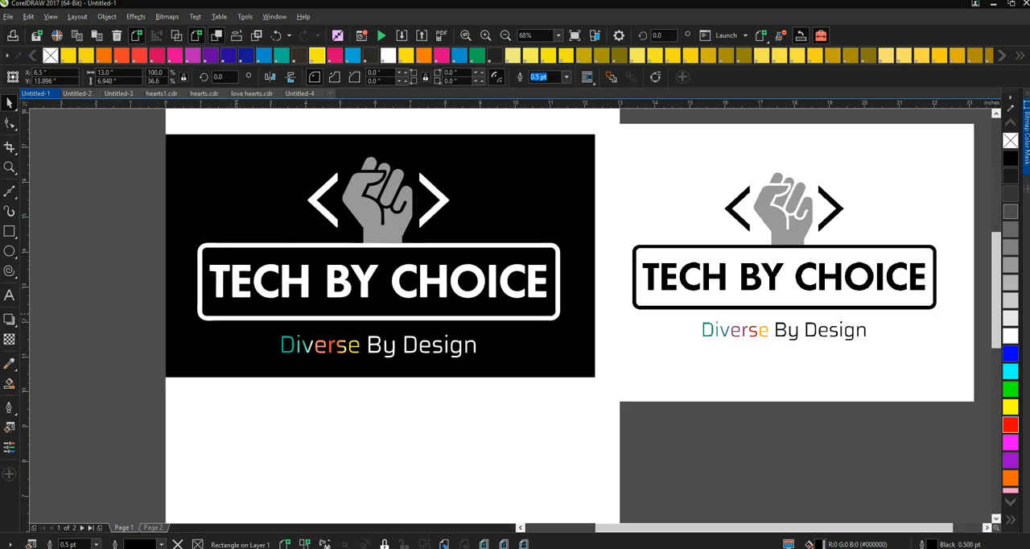
right_click(237, 312)
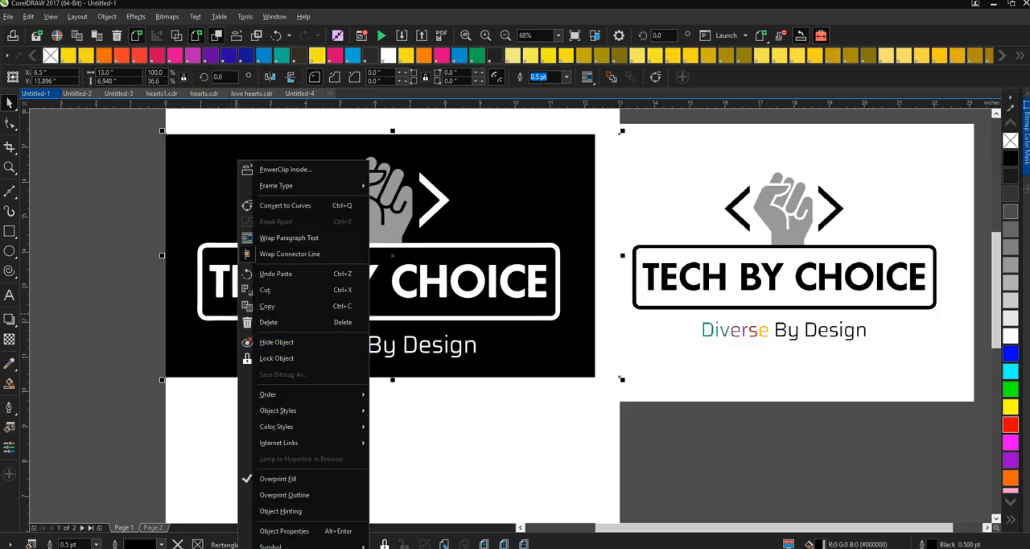
click(28, 16)
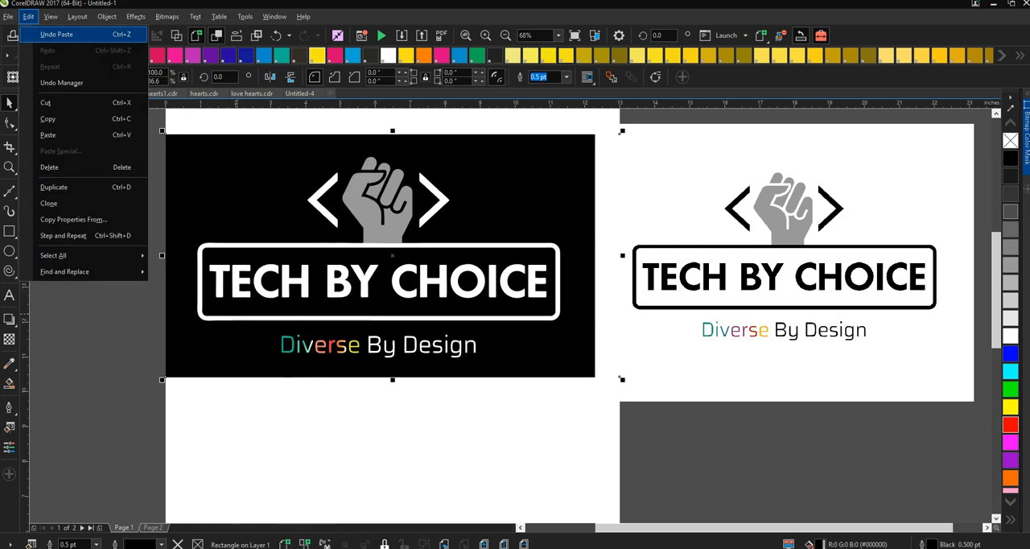
mouse_move(50, 16)
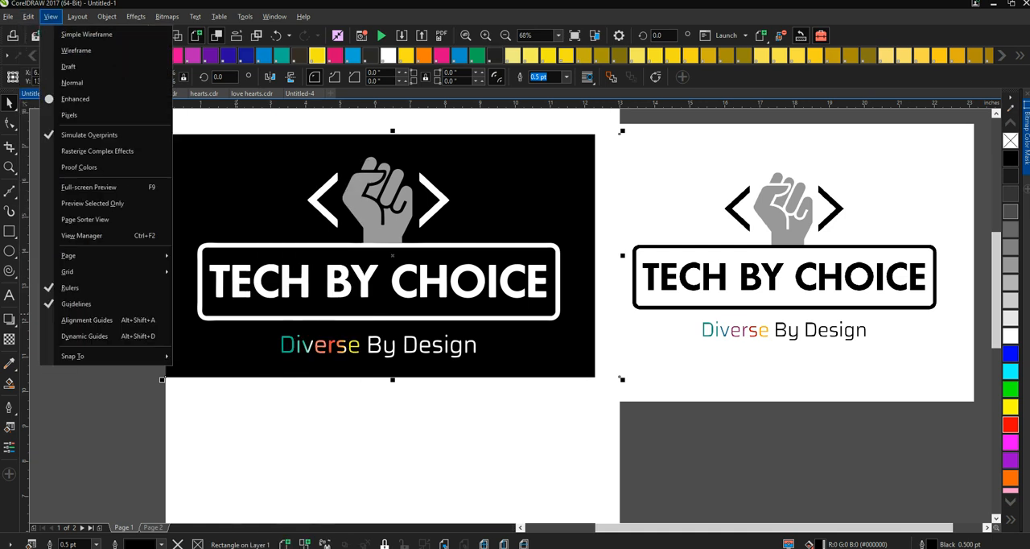
mouse_move(106, 16)
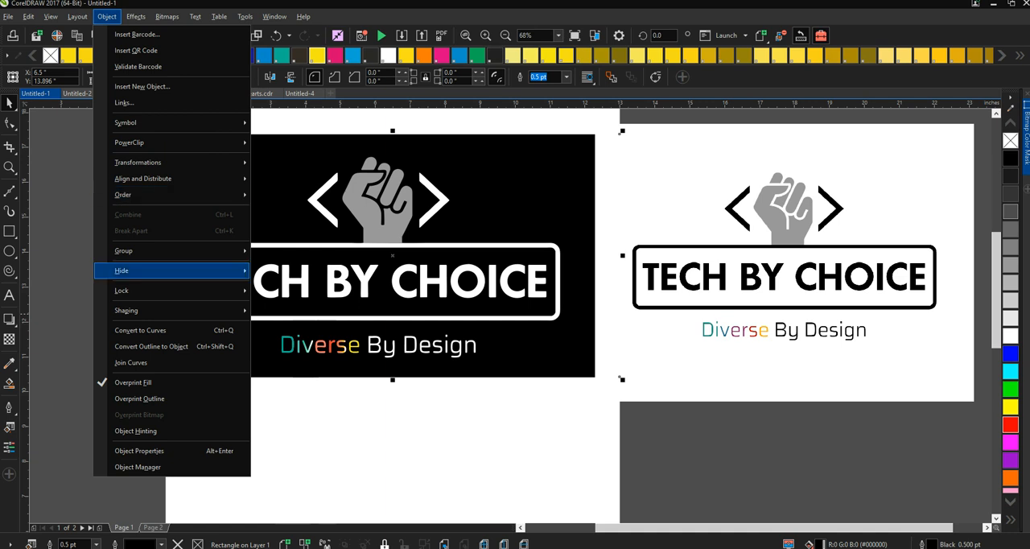
mouse_move(160, 289)
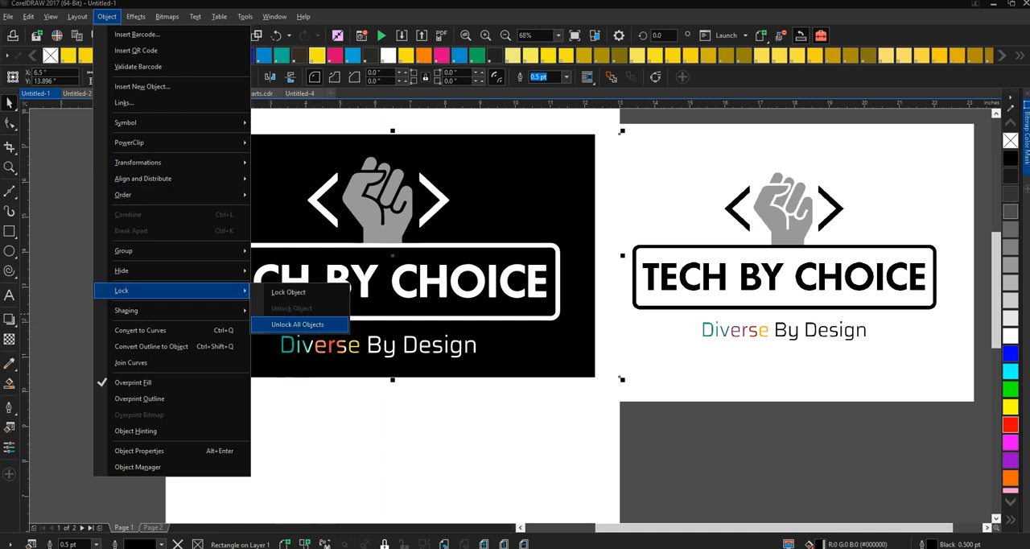
click(298, 324)
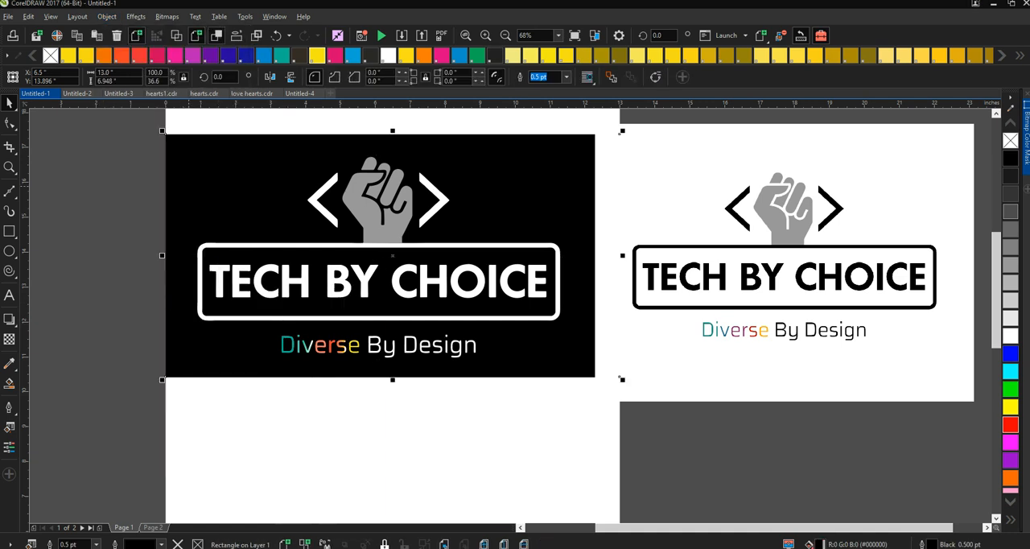
- Copy the whole white-lettered logo with its black rectangle, paste it onto Page 2 and lock the pasted objects
drag(133, 123, 633, 438)
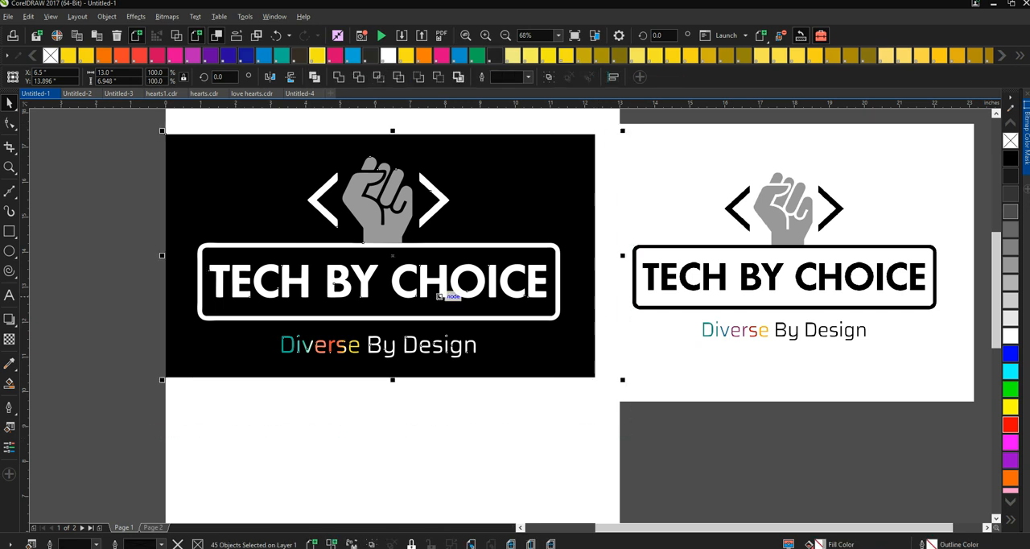
right_click(386, 214)
mouse_move(450, 427)
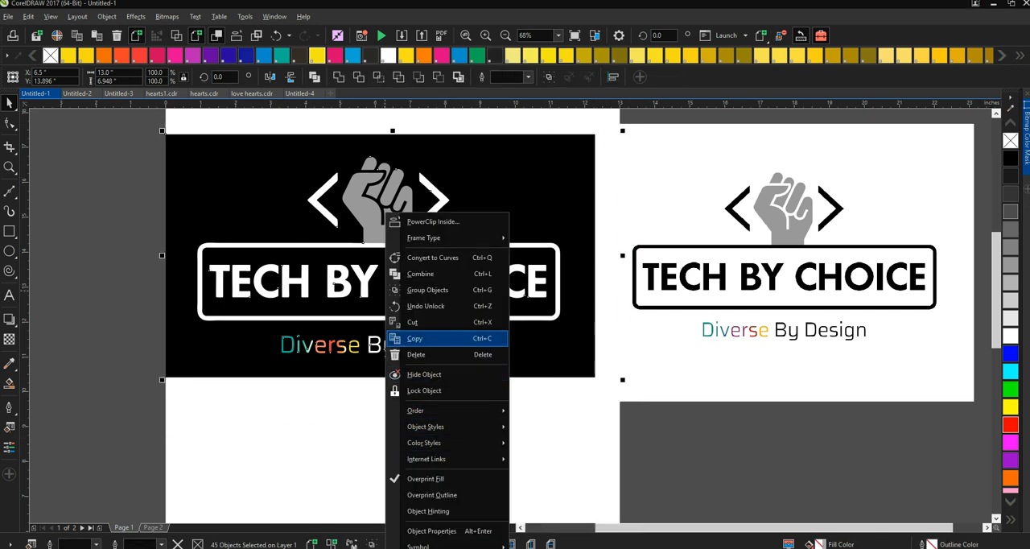
click(435, 338)
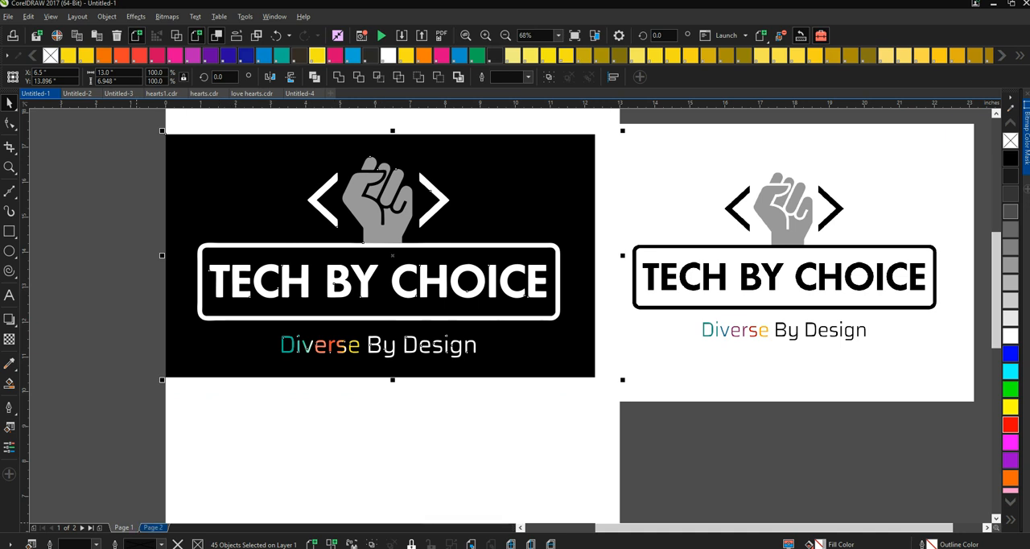
click(153, 528)
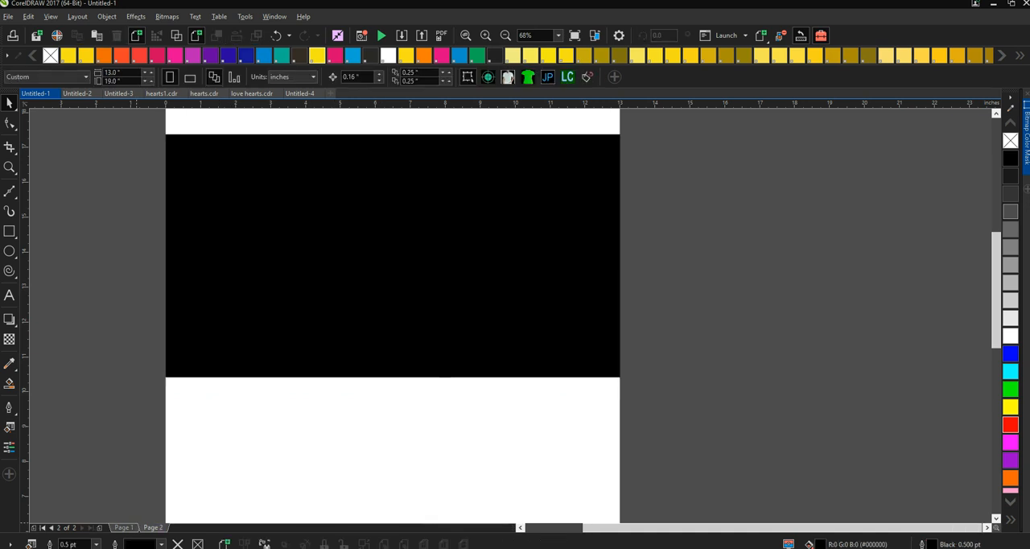
key(ctrl+v)
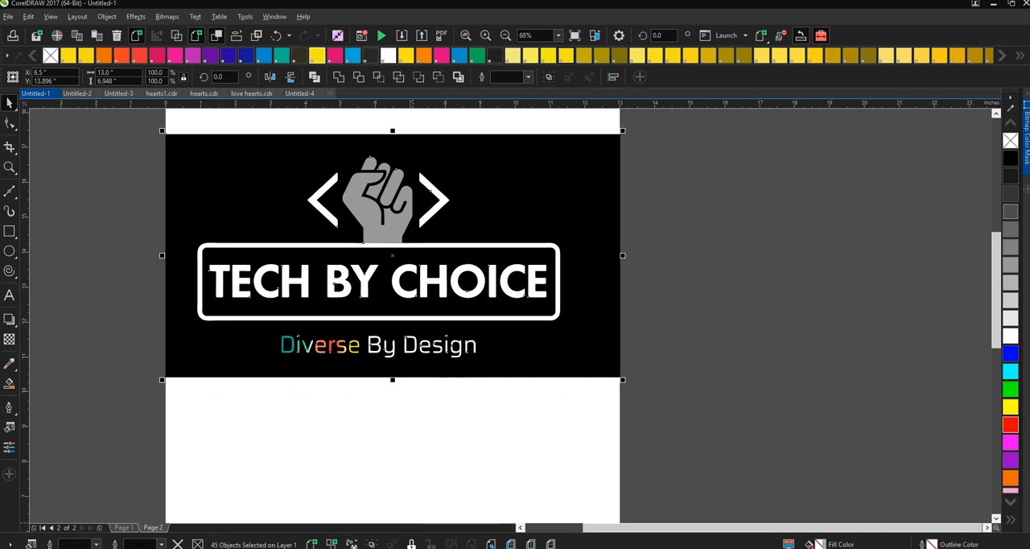
click(411, 544)
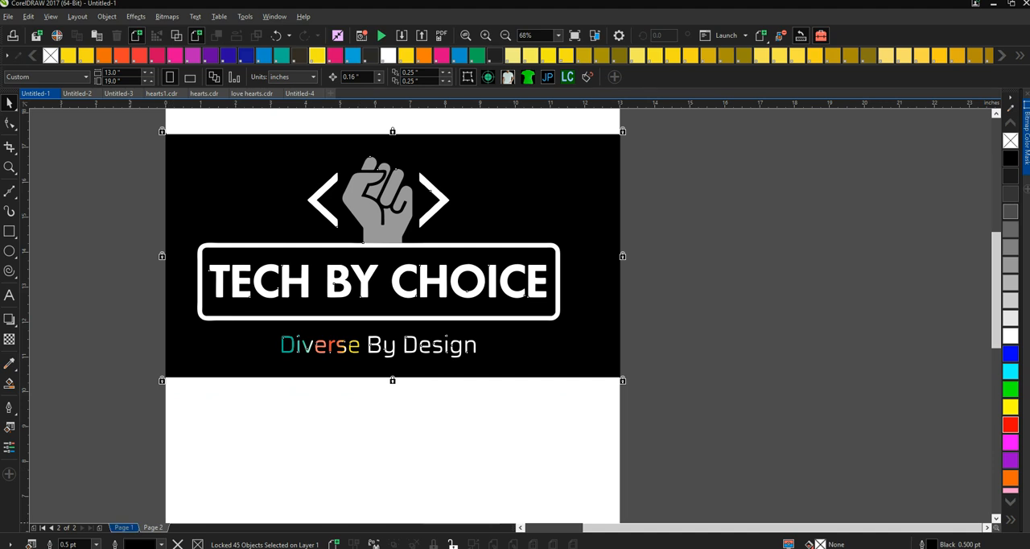
- Return to Page 1 and delete the white-lettered logo artwork, keeping its black background rectangle
click(124, 528)
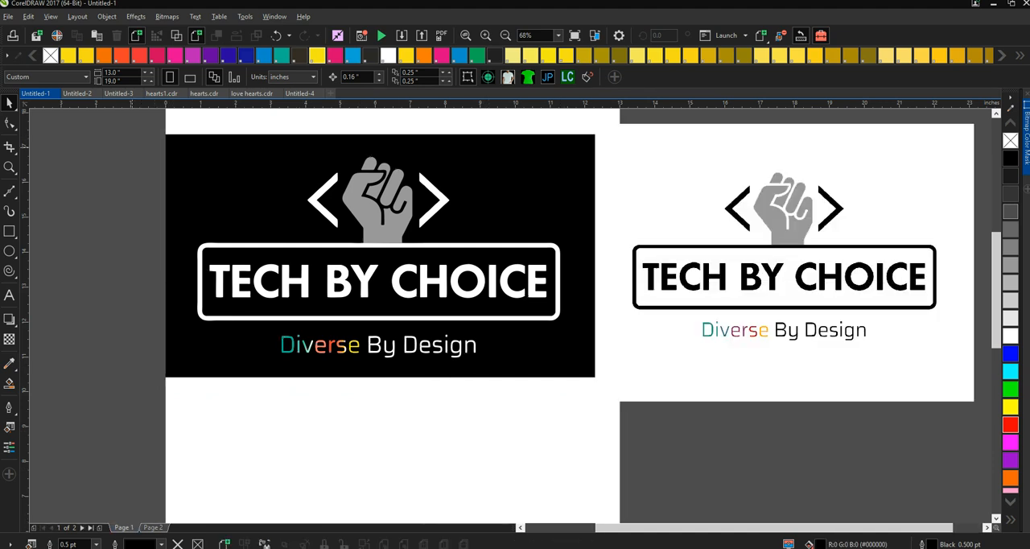
drag(135, 135, 598, 380)
key(Delete)
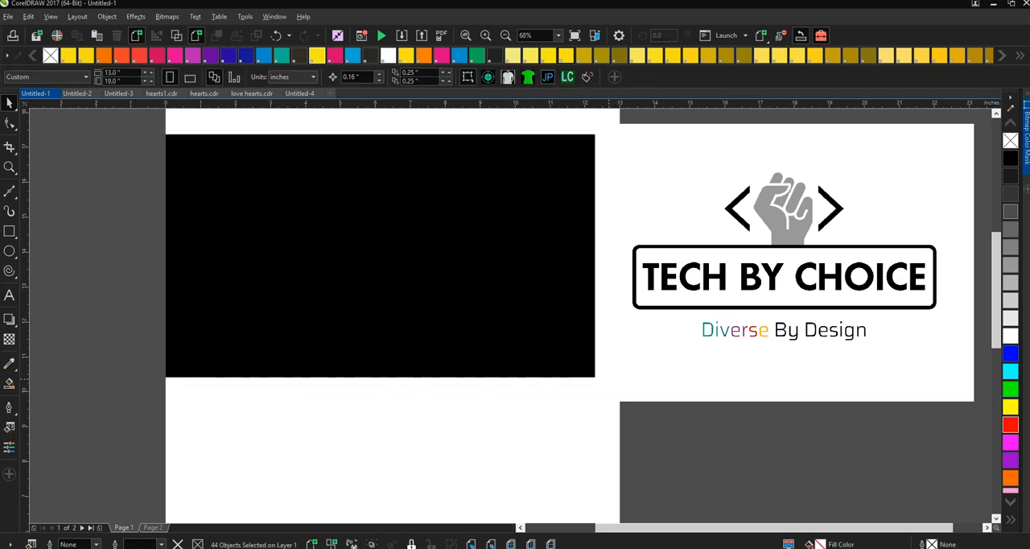
- Convert the black-lettered logo bitmap to 1-bit black and white using Line Art with a threshold of 211
click(783, 262)
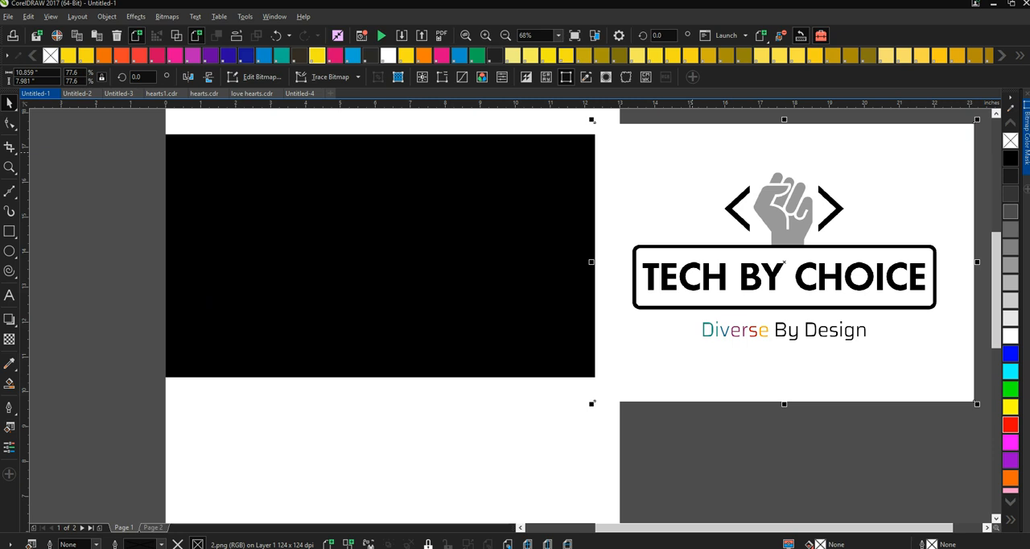
click(783, 262)
click(167, 17)
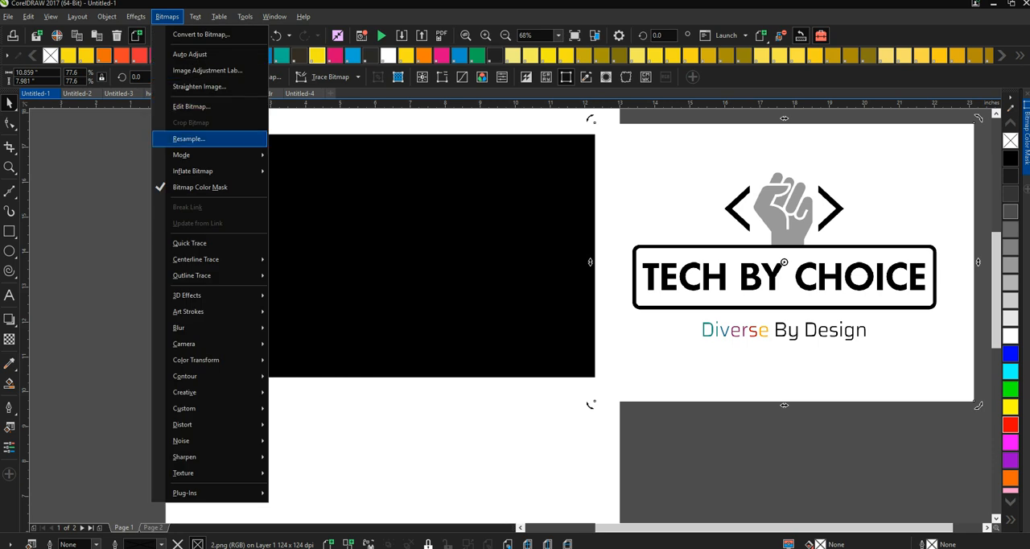
mouse_move(211, 155)
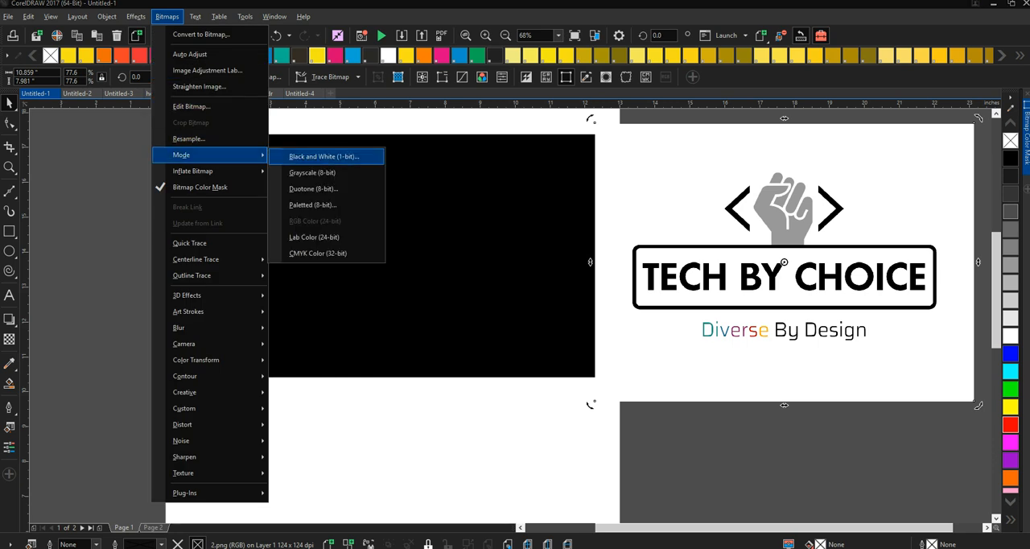
click(324, 156)
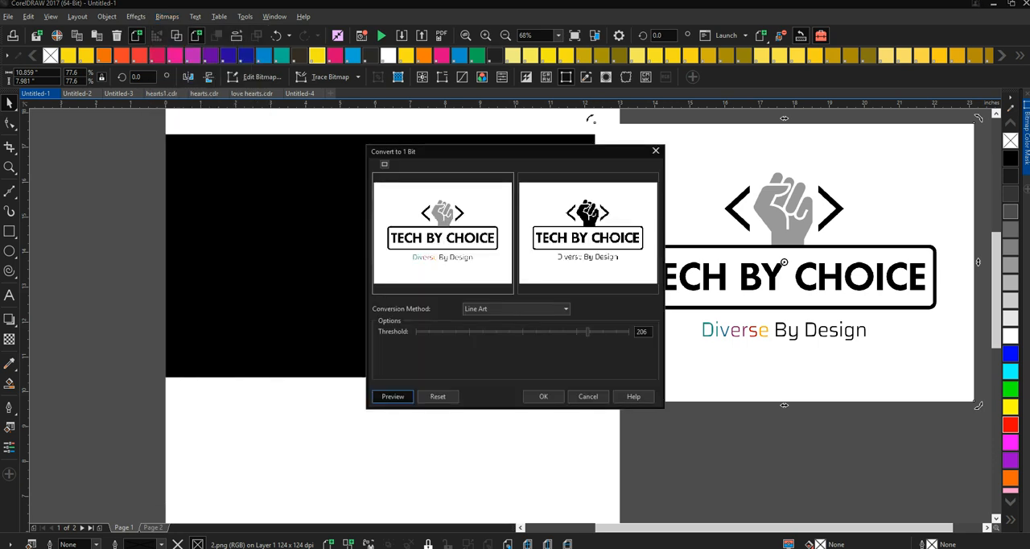
click(444, 238)
click(445, 239)
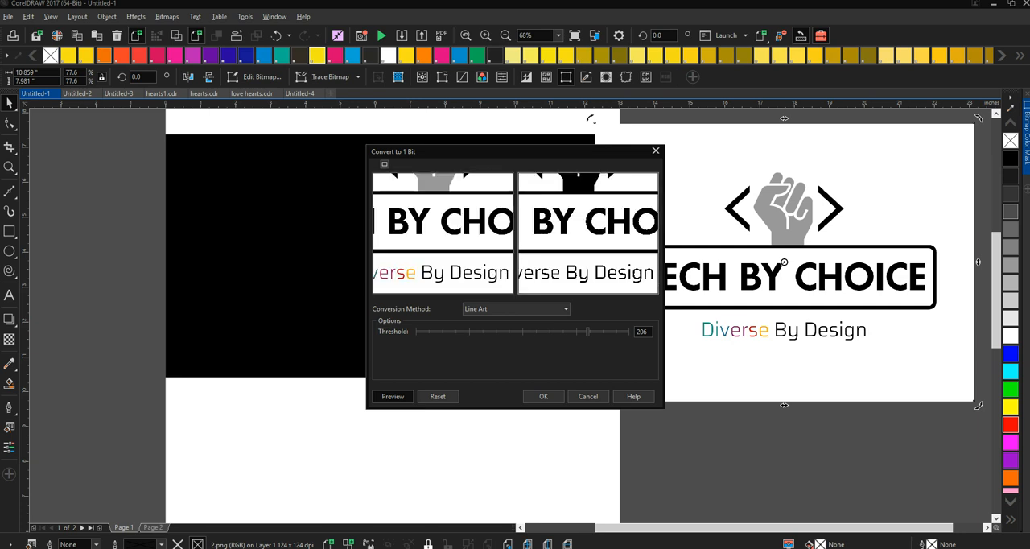
drag(587, 331, 591, 332)
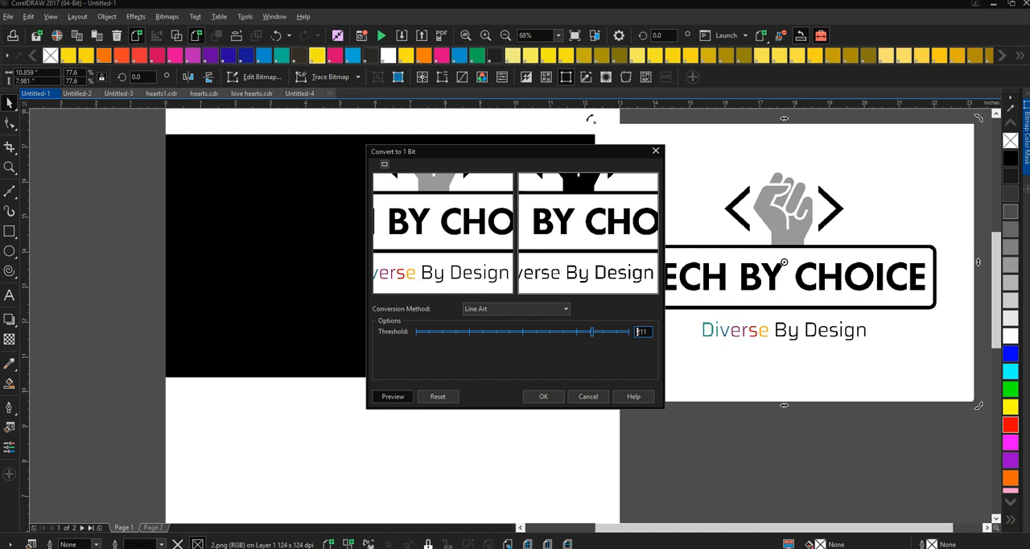
key(Return)
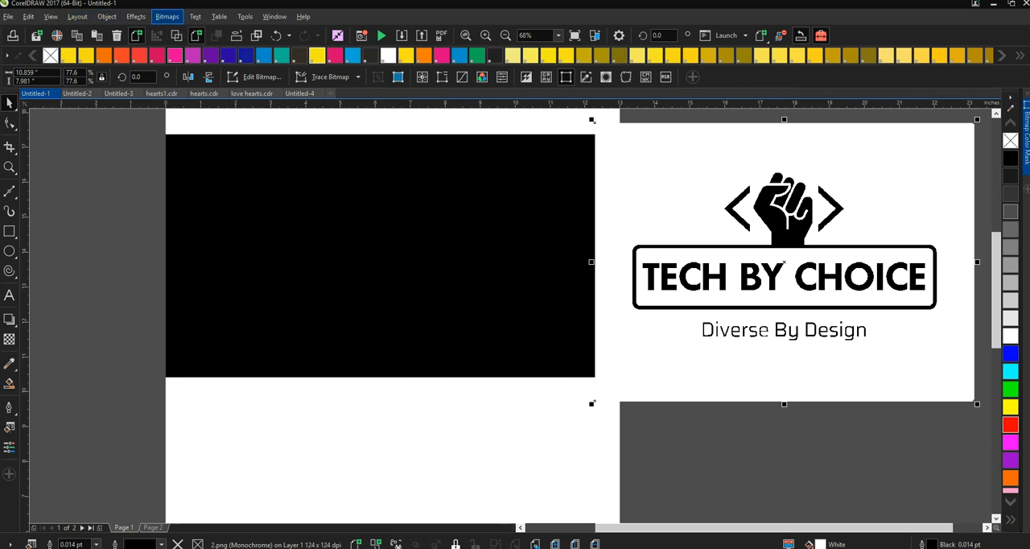
- Outline-trace the monochrome logo as Line art with a reduced bitmap size, deleting the original image
click(326, 76)
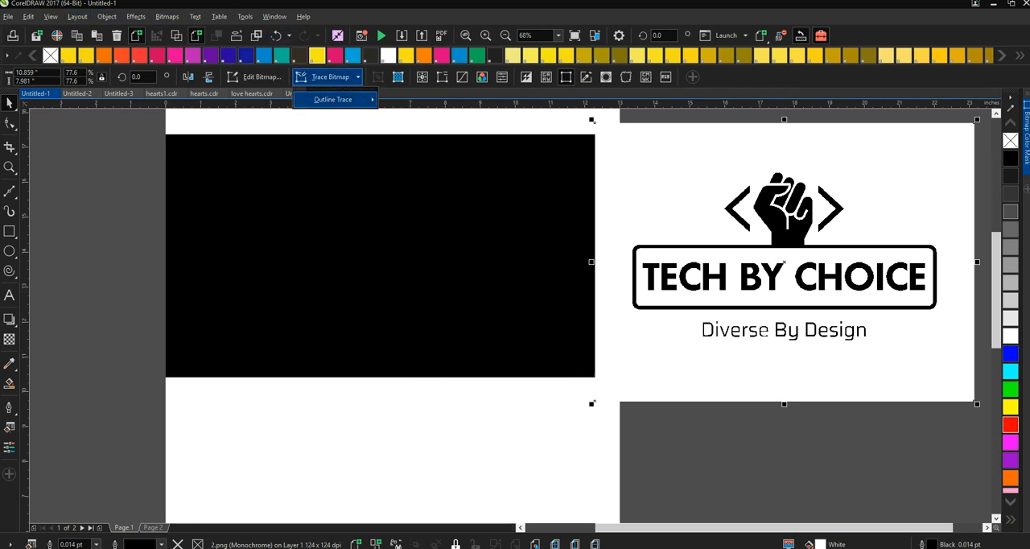
mouse_move(333, 99)
click(412, 104)
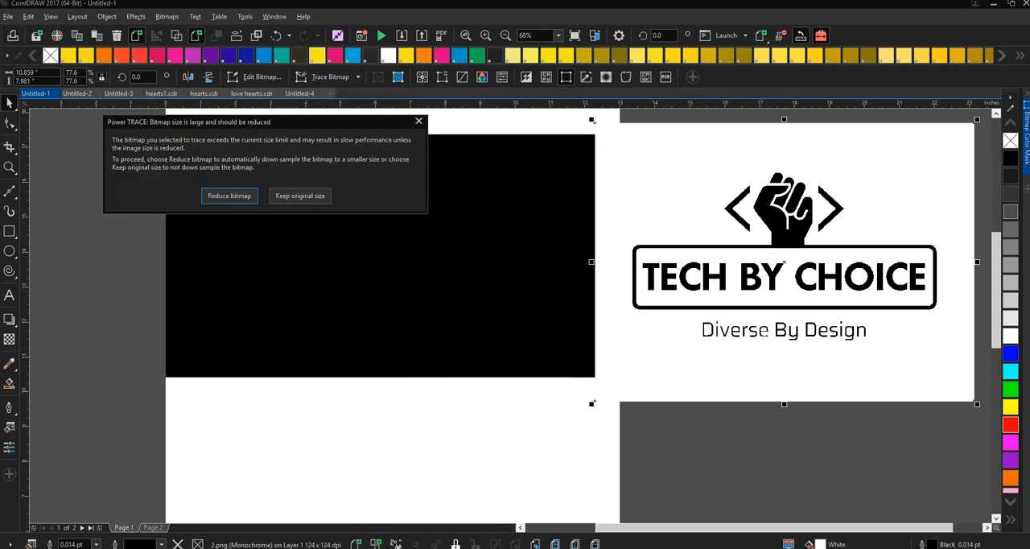
key(Return)
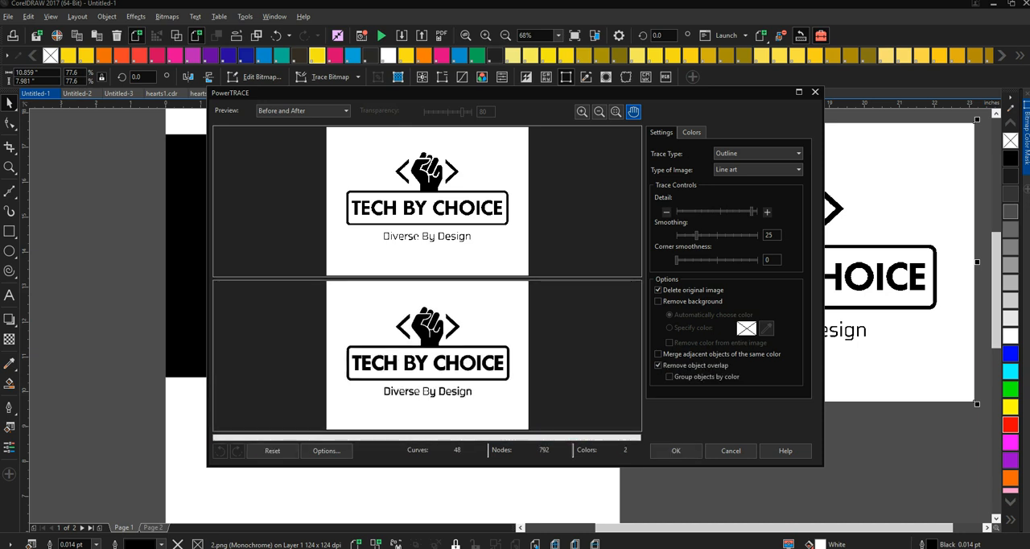
scroll(427, 395, up, 1)
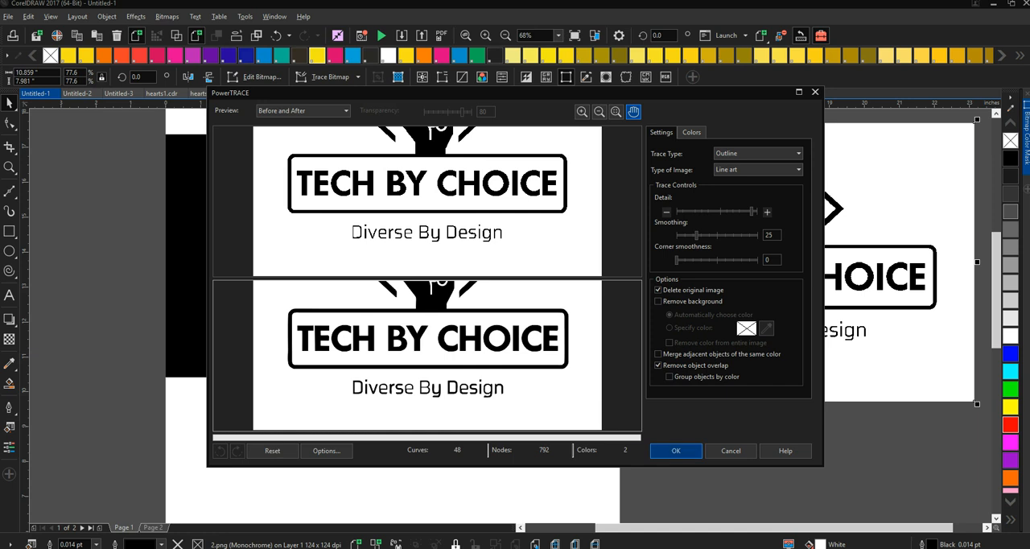
click(676, 450)
click(664, 450)
click(784, 263)
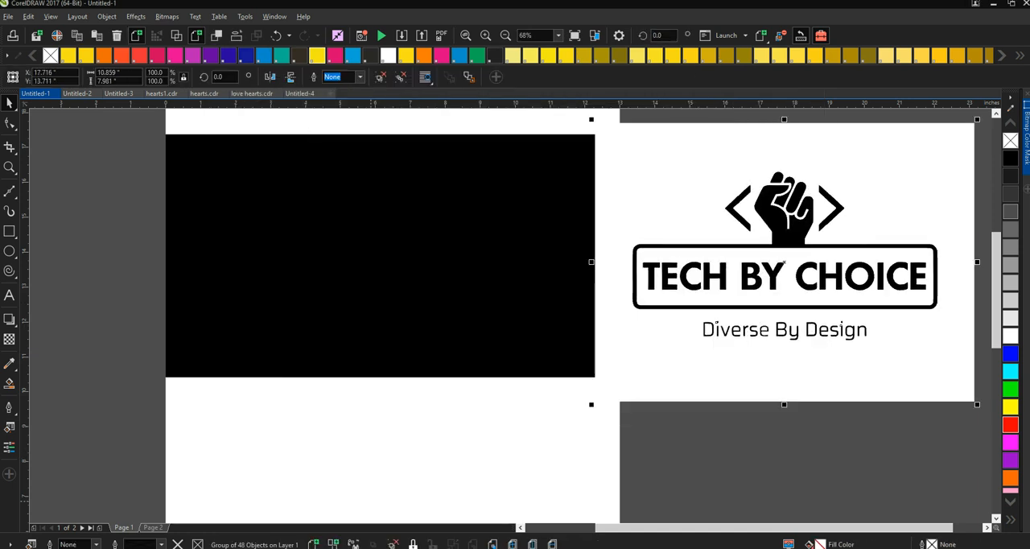
- Ungroup the traced logo, then pull its white background shape away from the artwork and delete it
key(ctrl+u)
click(720, 457)
click(671, 368)
drag(671, 368, 183, 413)
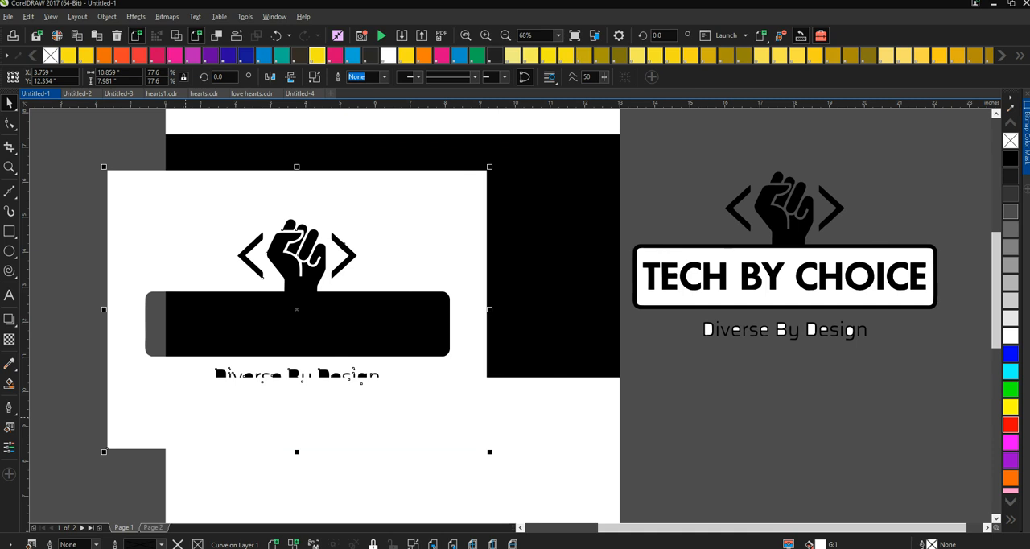
key(Delete)
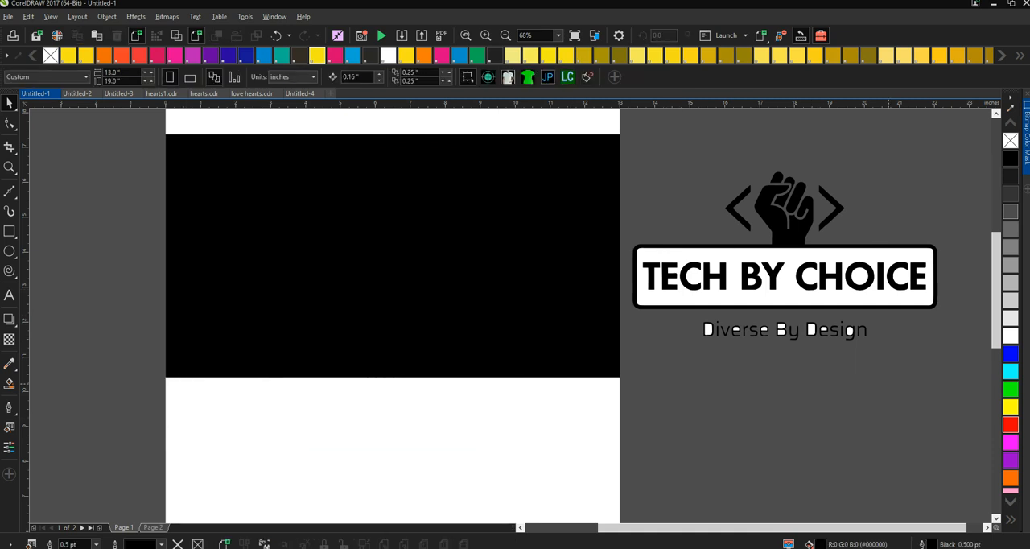
- Remove the white fill shape inside the frame around the TECH BY CHOICE lettering
right_click(892, 385)
click(660, 316)
drag(661, 316, 905, 373)
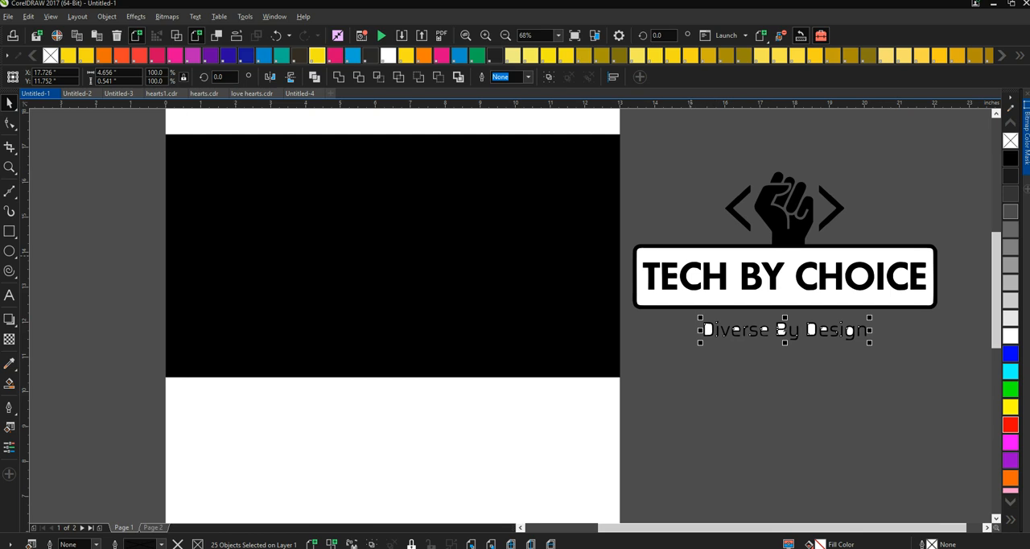
click(676, 253)
drag(785, 276, 797, 412)
key(Delete)
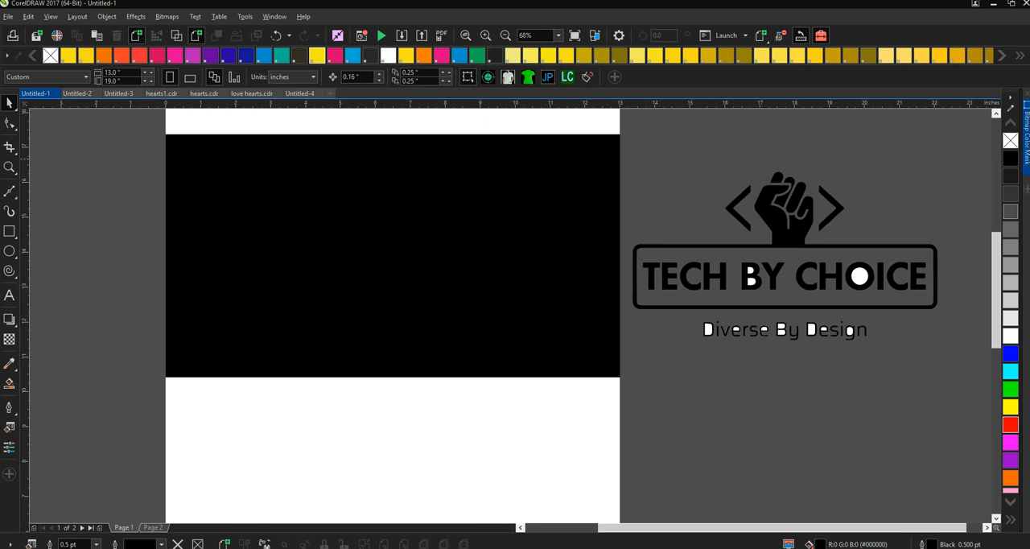
- Fill the black background rectangle with cyan and move the entire traced logo onto it
click(520, 199)
mouse_move(521, 199)
mouse_down()
mouse_move(508, 485)
mouse_move(520, 485)
mouse_move(507, 345)
mouse_move(520, 199)
mouse_up()
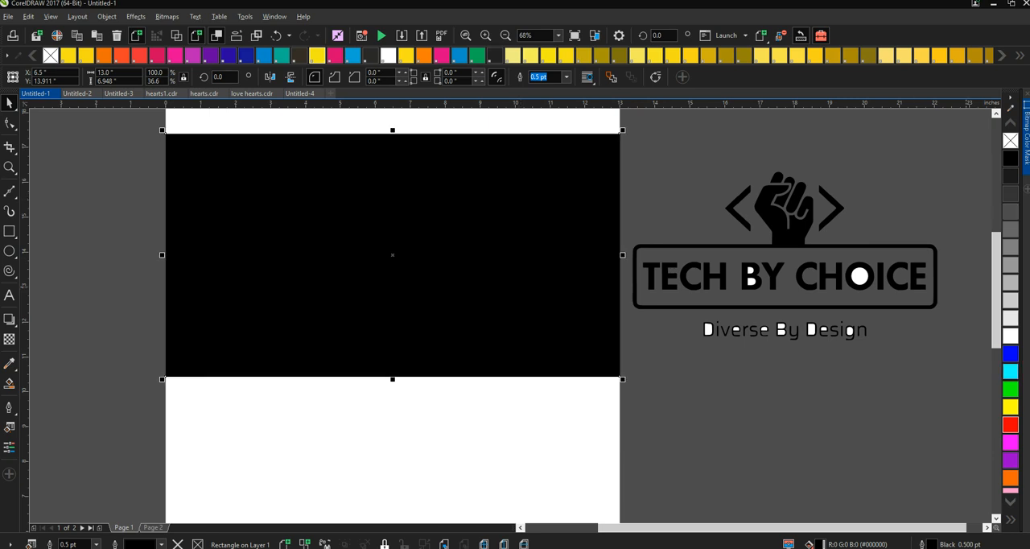
click(1009, 371)
drag(979, 164, 623, 369)
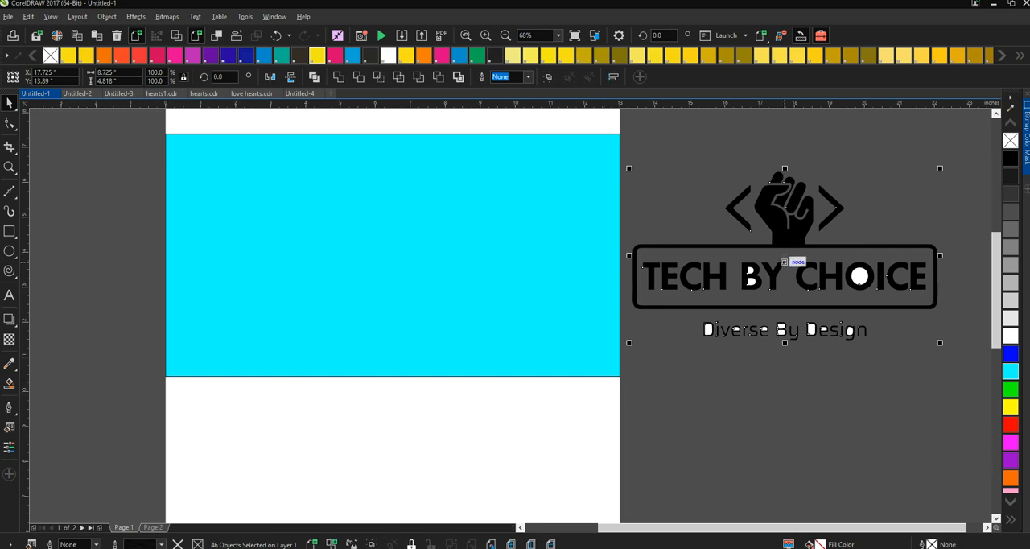
drag(783, 262, 381, 253)
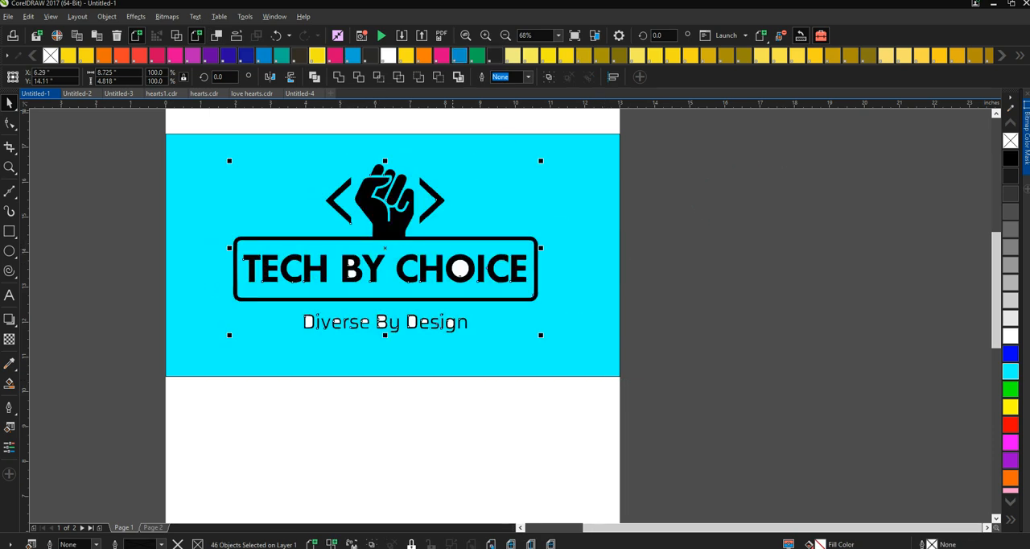
- Lock the cyan rectangle behind the traced logo
click(485, 35)
drag(807, 528, 755, 528)
drag(995, 289, 996, 275)
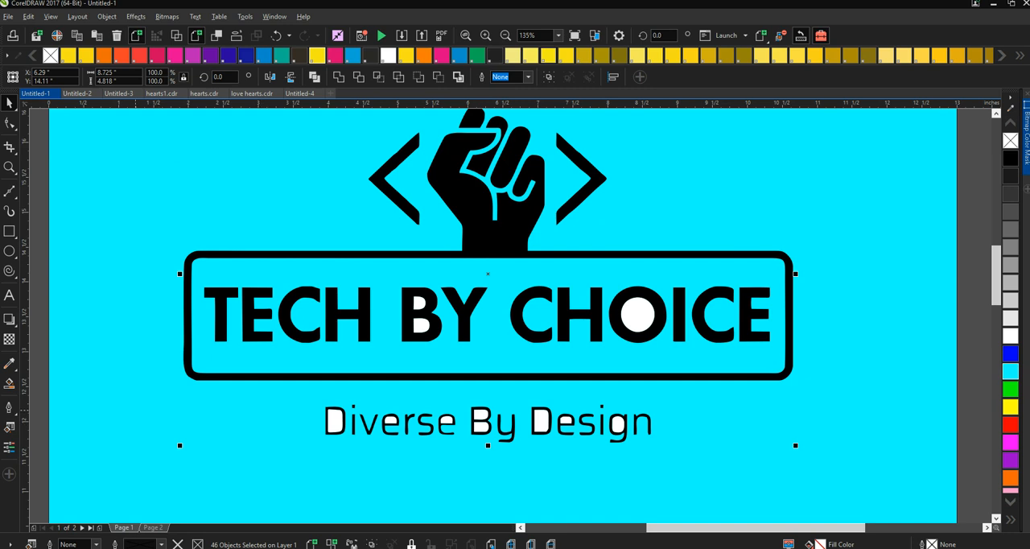
right_click(135, 408)
mouse_move(169, 401)
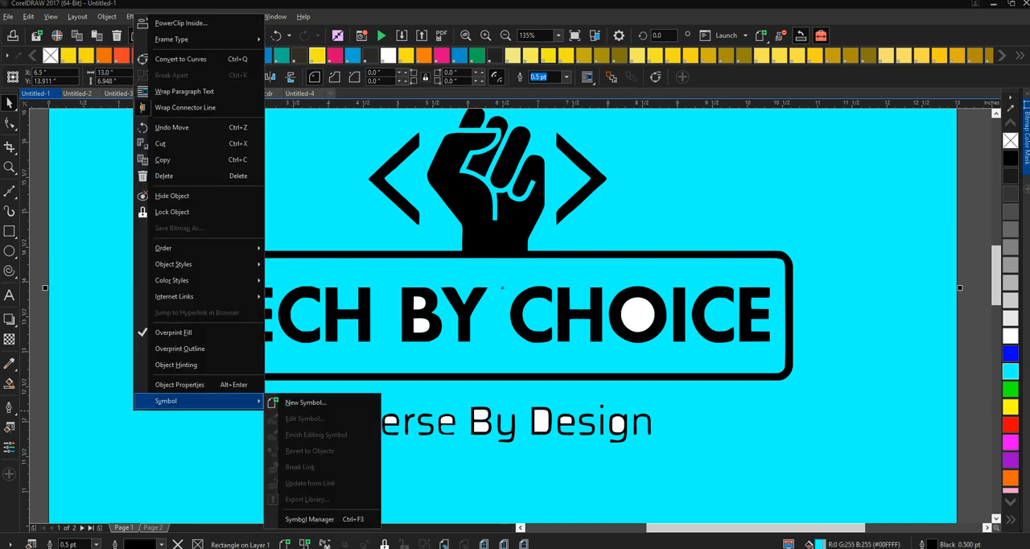
click(384, 544)
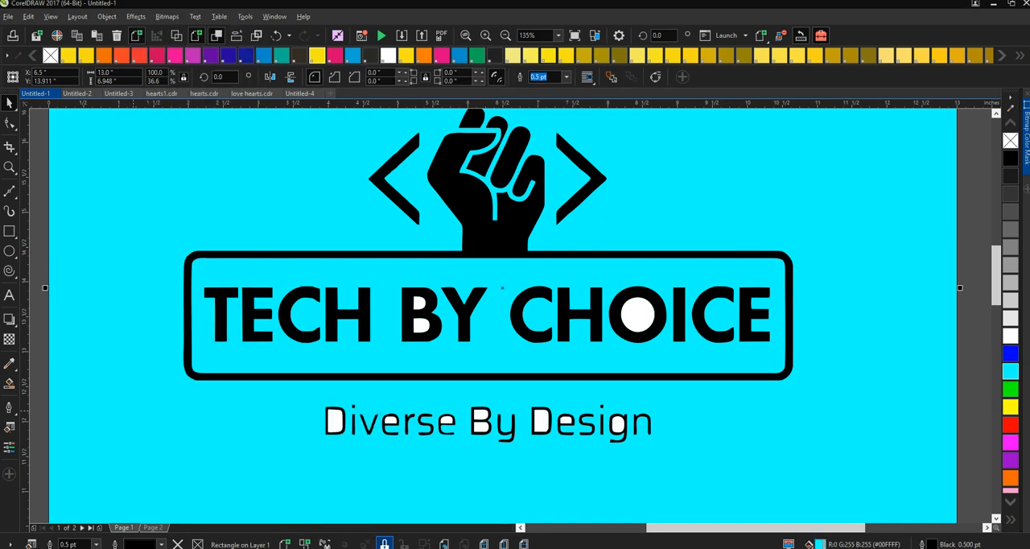
click(384, 544)
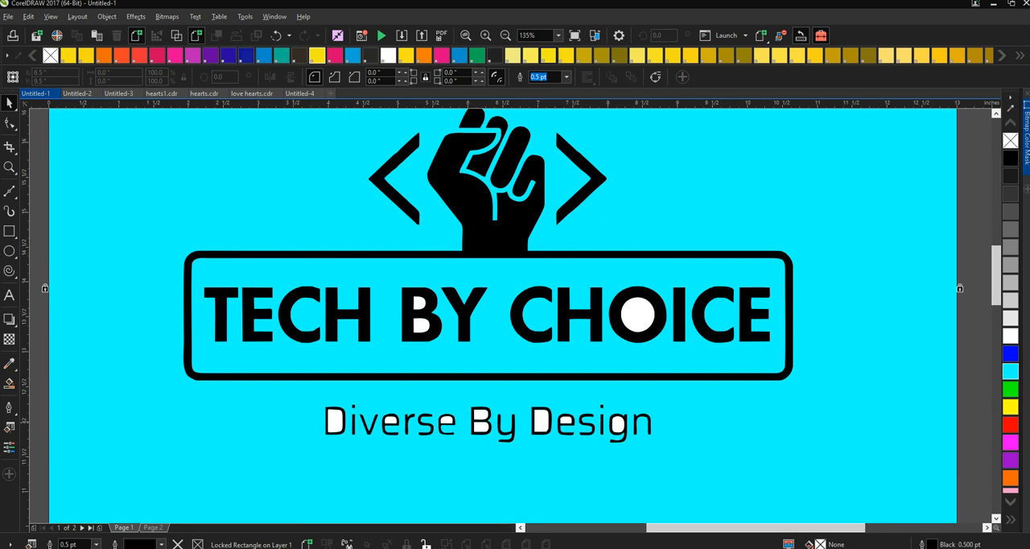
- Delete the white shape inside the D of "Diverse" and combine the remaining "Diverse By Design" curves into a single object
click(334, 419)
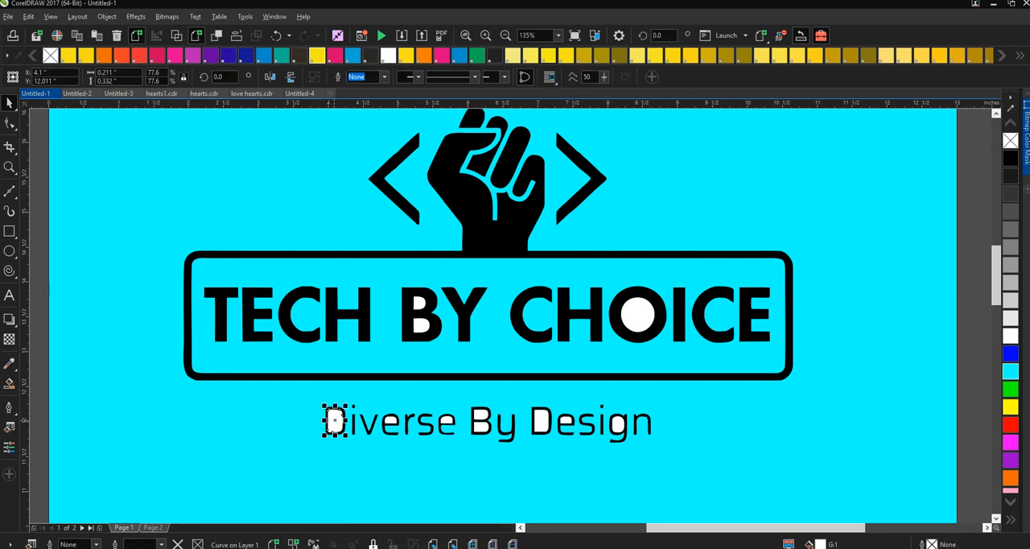
key(Escape)
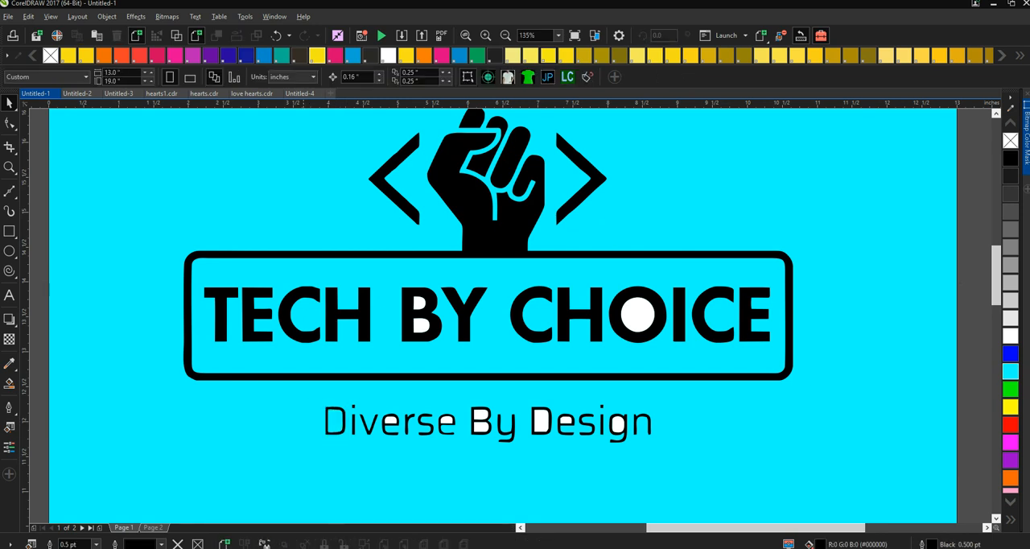
drag(293, 394, 472, 448)
drag(697, 480, 698, 481)
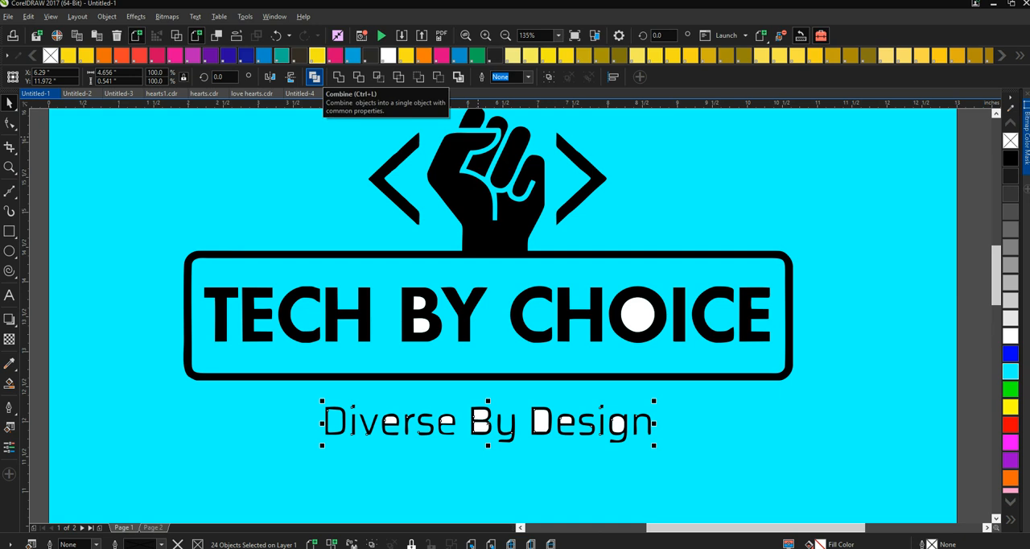
click(315, 77)
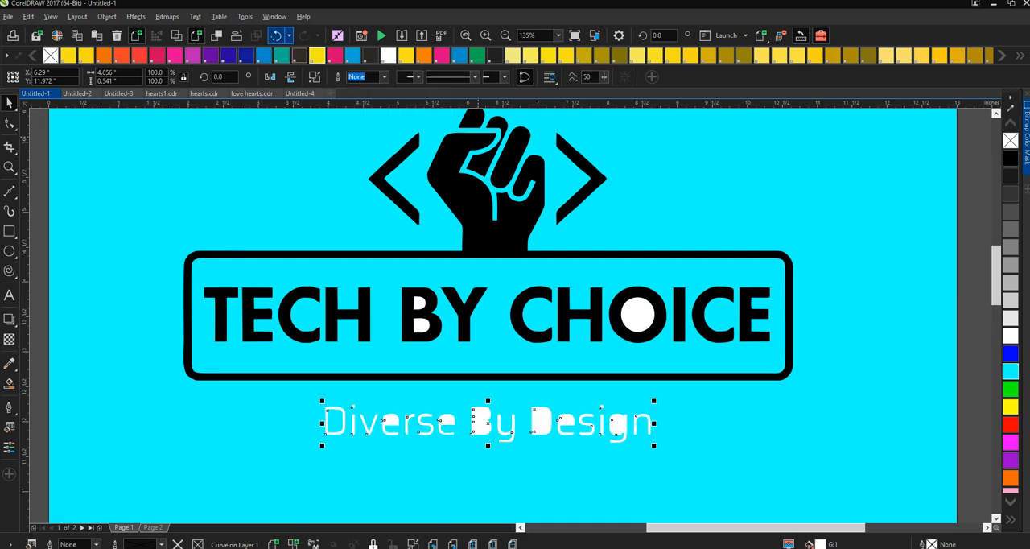
- Undo the last combining of the "Diverse By Design" curves
click(276, 36)
- Try to combine all the TECH BY CHOICE letter shapes inside the frame into a single object and undo it
click(197, 266)
drag(415, 342, 785, 360)
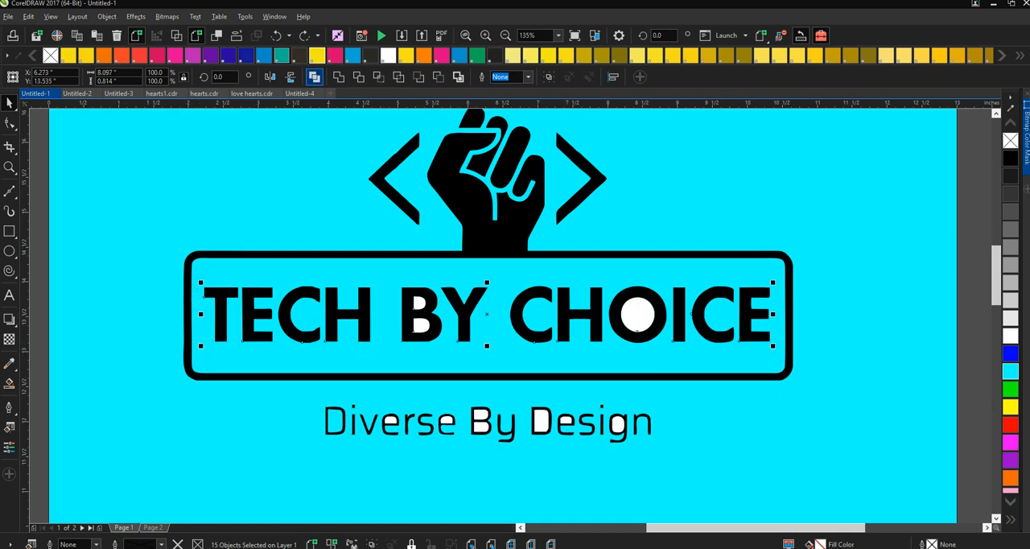
click(314, 77)
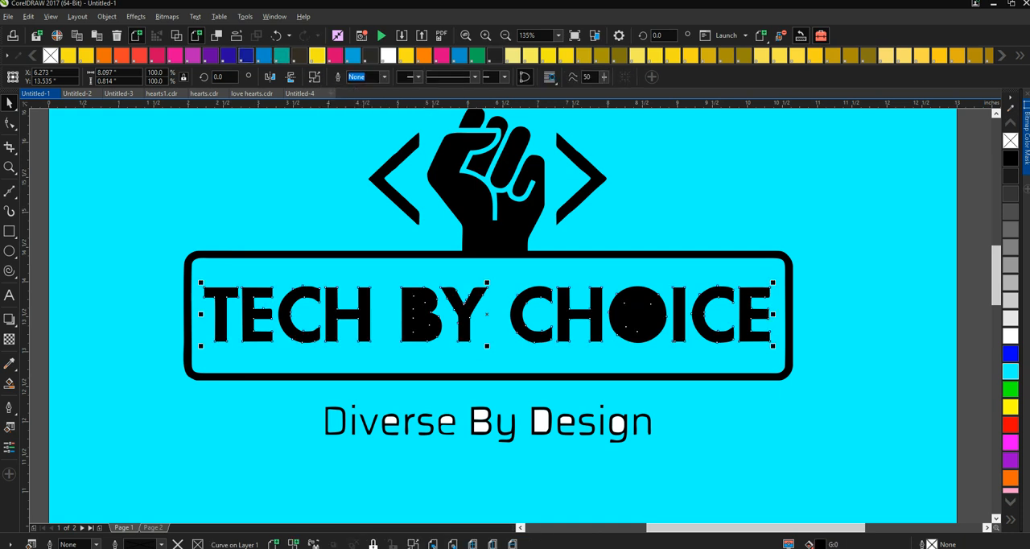
key(ctrl+z)
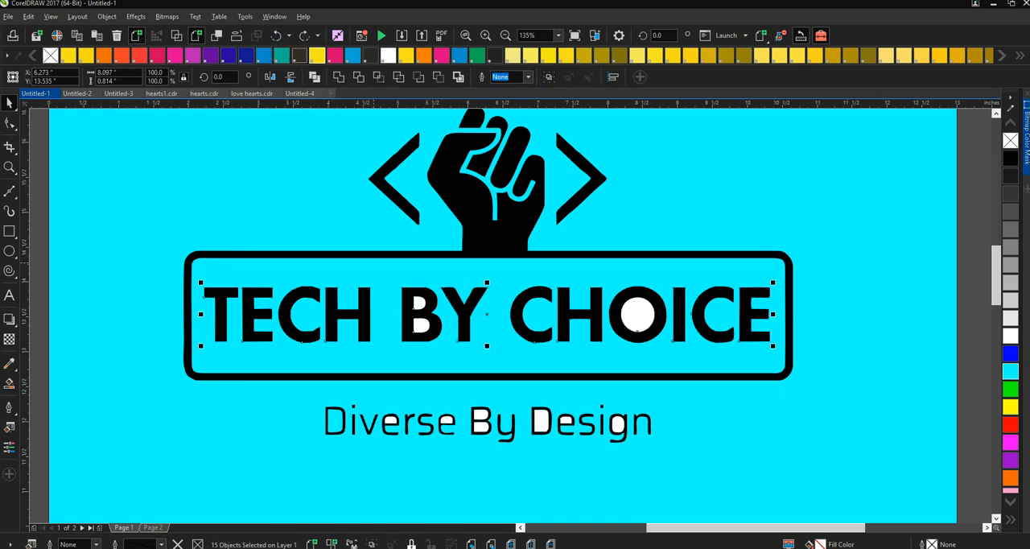
key(Escape)
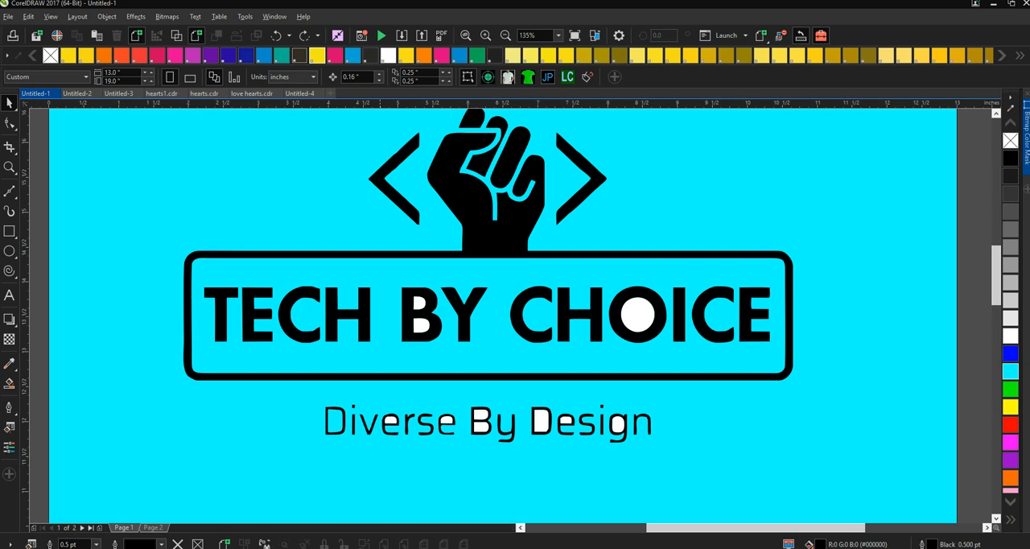
- Delete the white shapes inside both e's of "Diverse" and inside the B of "By" in the tagline
click(391, 420)
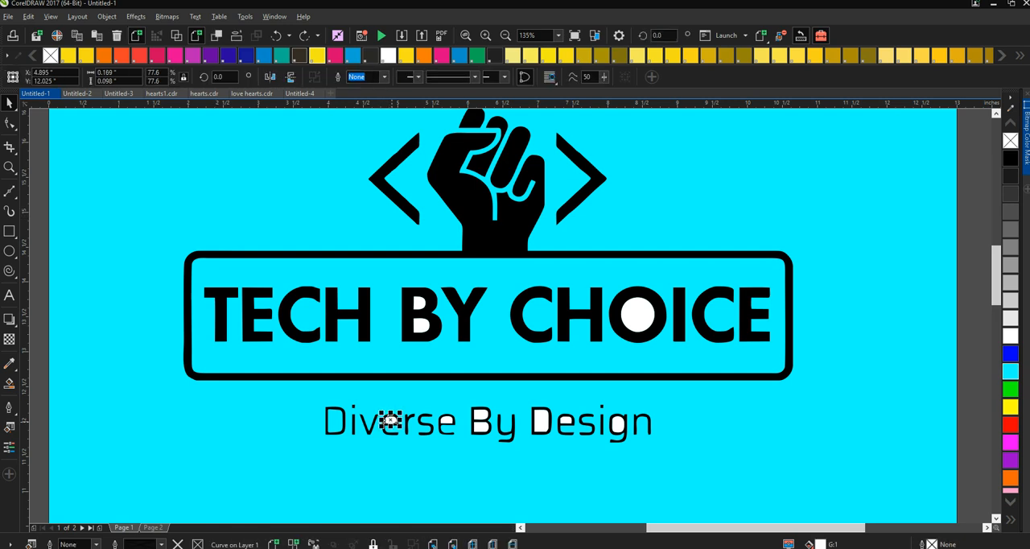
key(Delete)
click(447, 420)
key(Delete)
click(483, 415)
key(Delete)
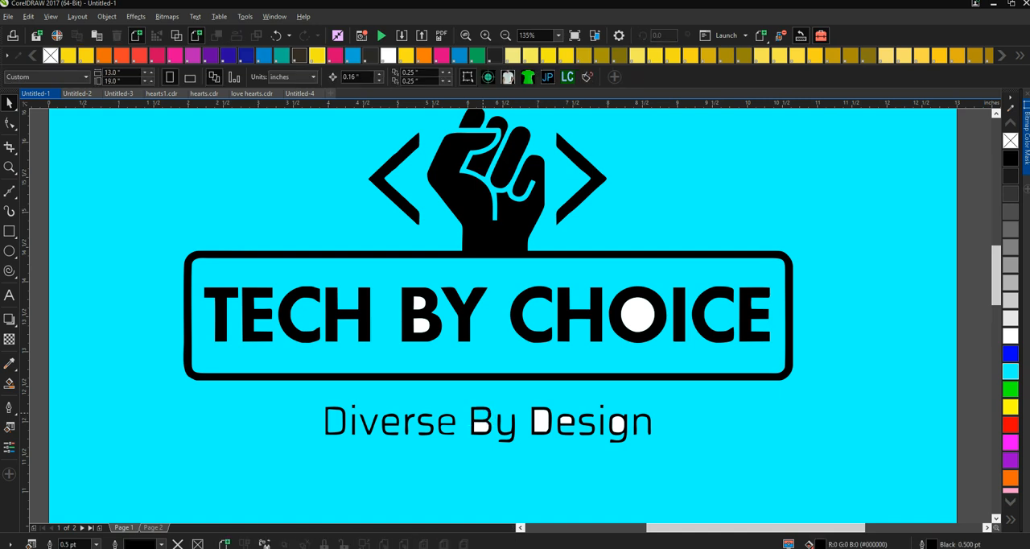
click(481, 427)
key(Delete)
- Delete the white shapes left inside the D and the other letters of "Design" in the tagline
click(540, 420)
key(Delete)
click(615, 424)
key(Delete)
click(616, 424)
key(Delete)
- Delete the white shapes inside the O of CHOICE and the B of BY
click(640, 314)
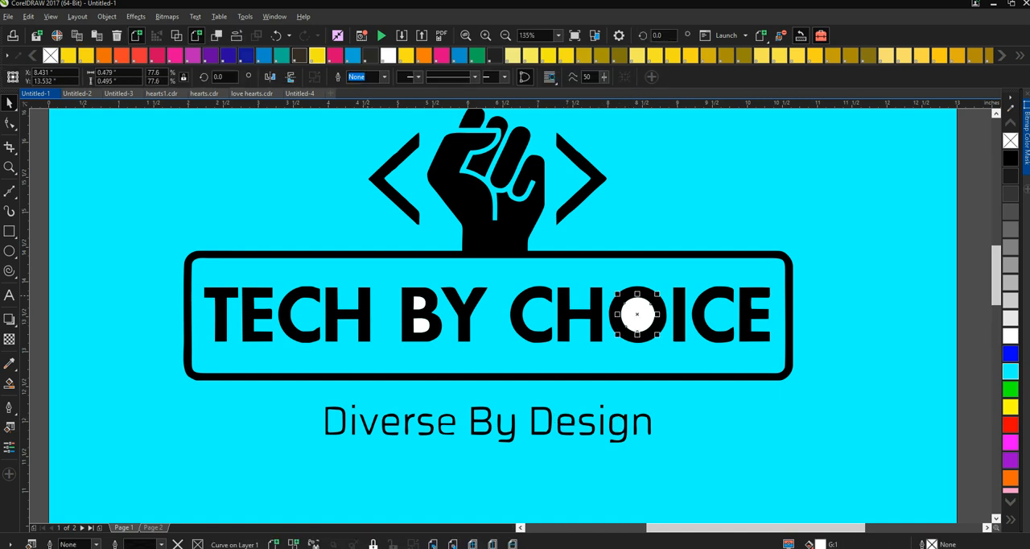
key(Delete)
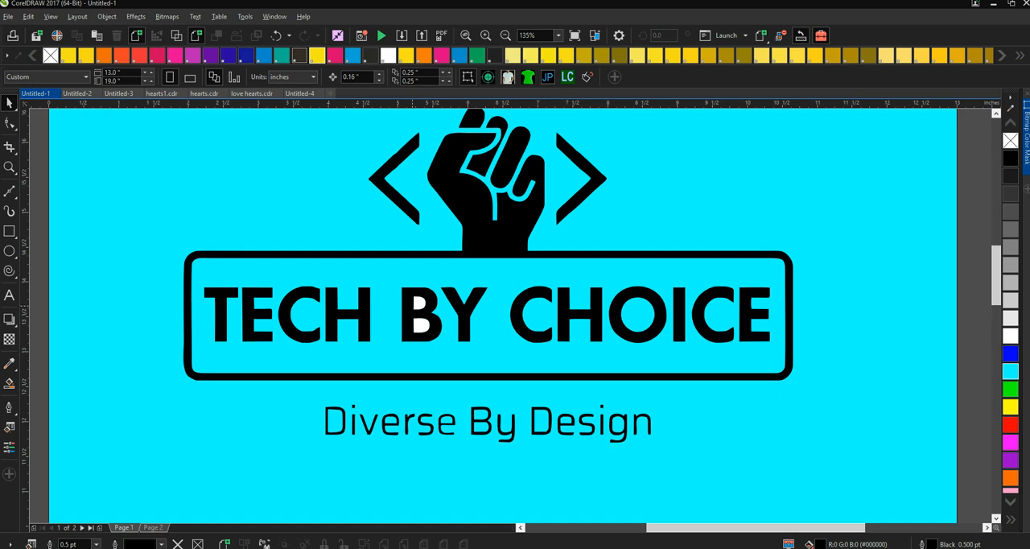
click(420, 302)
key(Delete)
click(420, 325)
key(Delete)
- Select the entire traced logo on the cyan rectangle and fill it with white
click(251, 254)
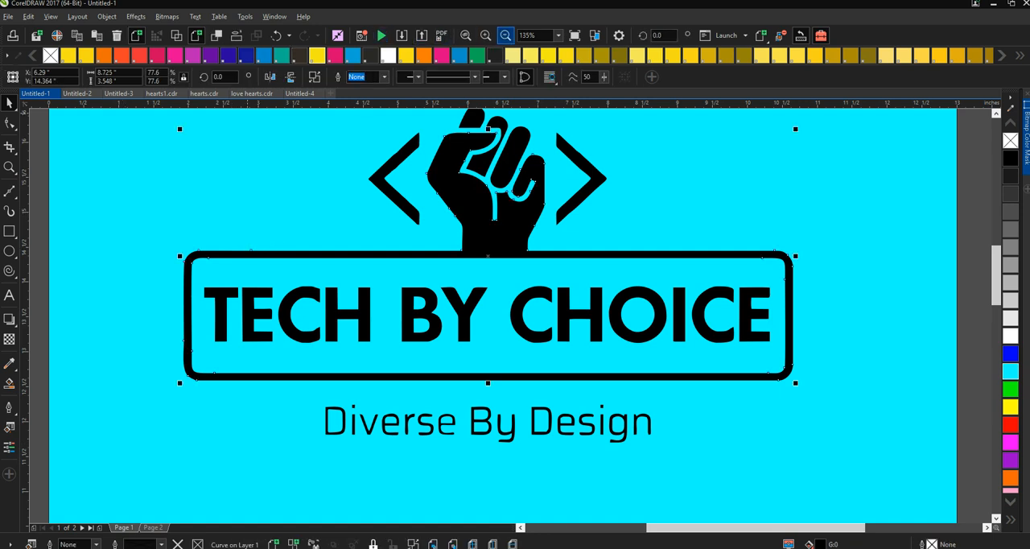
click(505, 36)
drag(243, 185, 701, 407)
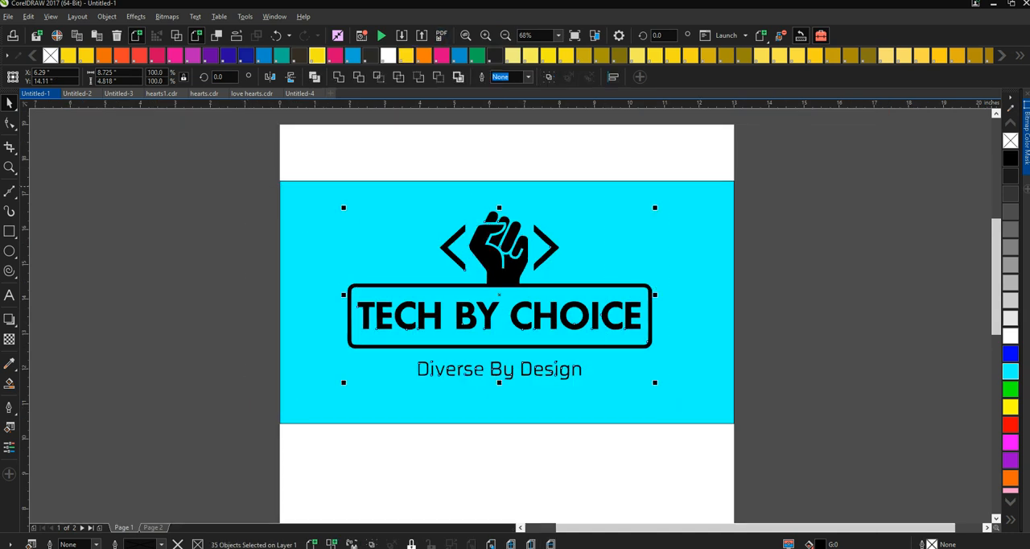
click(1010, 336)
click(862, 424)
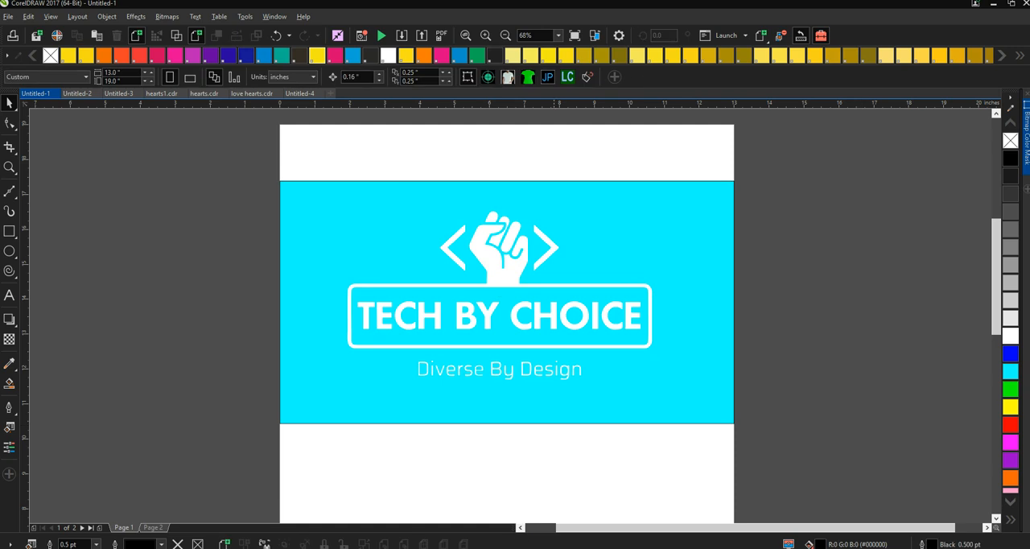
- Try to separate the fist from the frame with a Knife cut across the wrist and check it with a grey fill
click(486, 35)
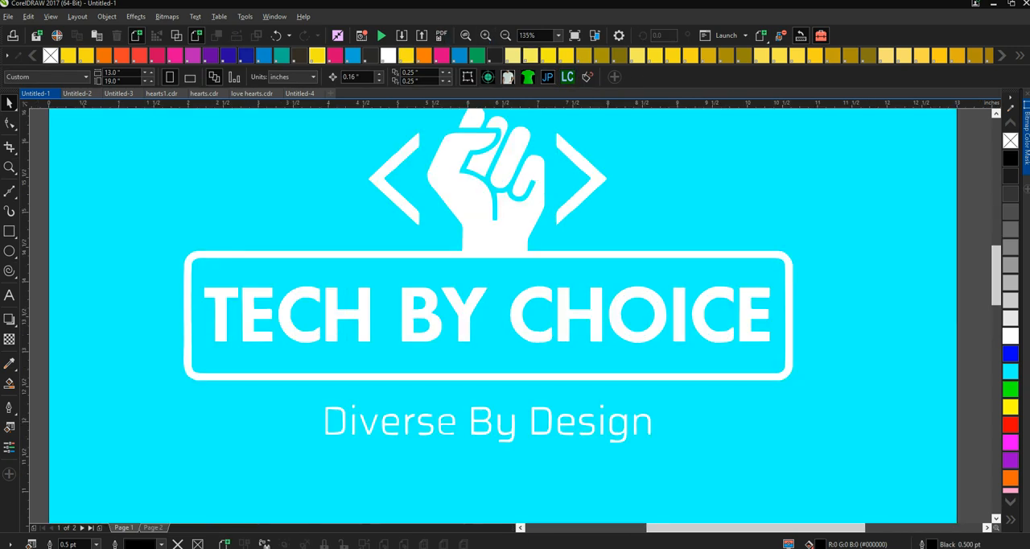
click(482, 194)
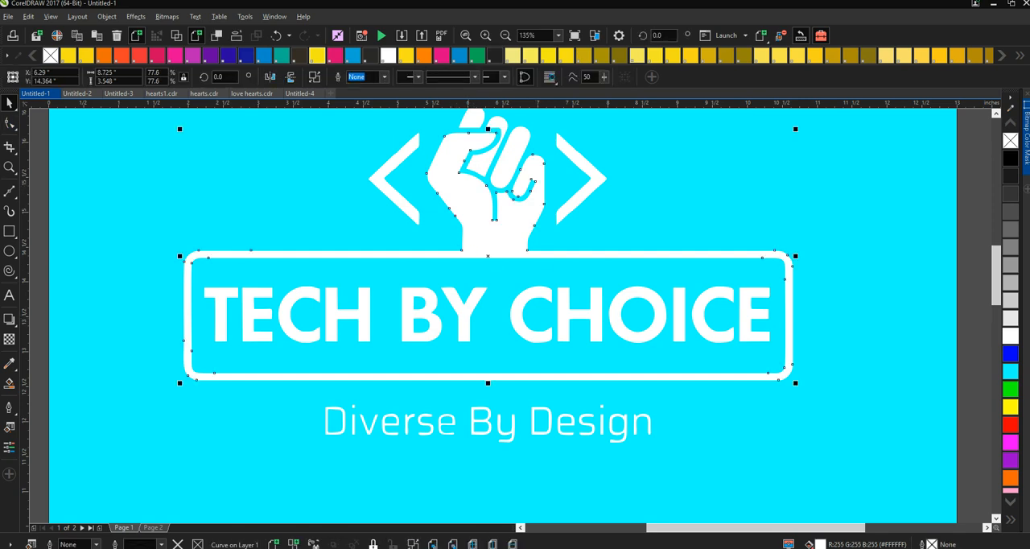
click(10, 123)
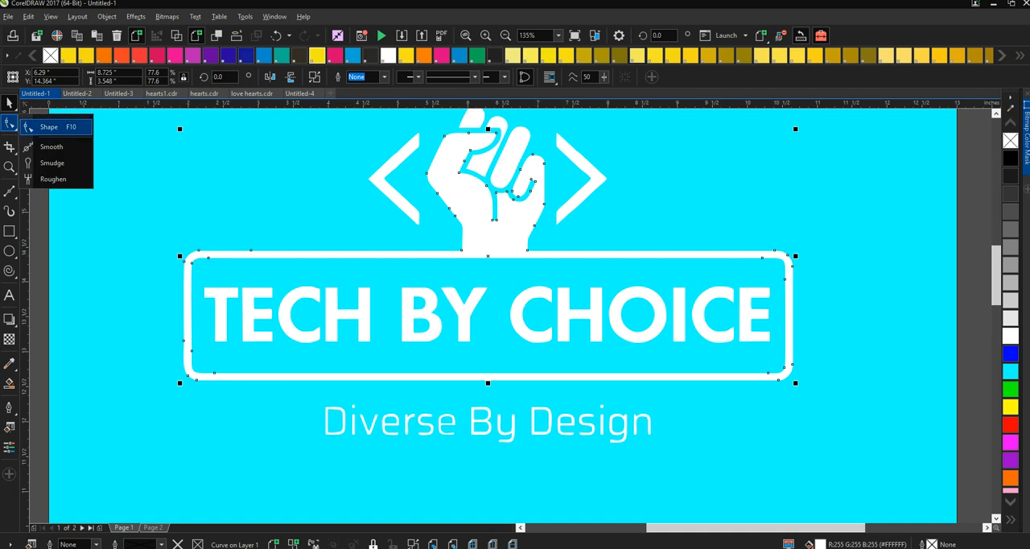
click(10, 166)
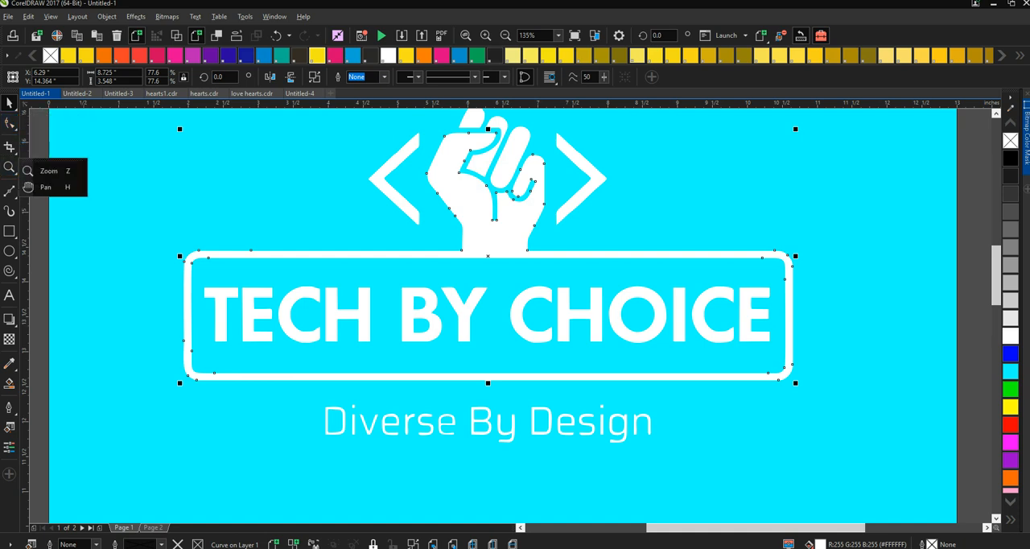
click(47, 171)
click(489, 241)
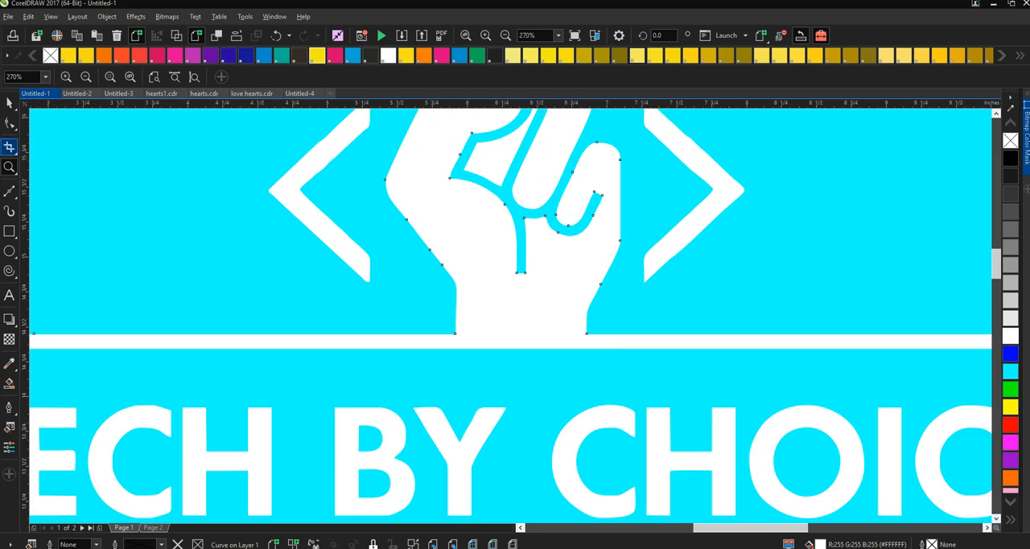
click(10, 147)
click(47, 166)
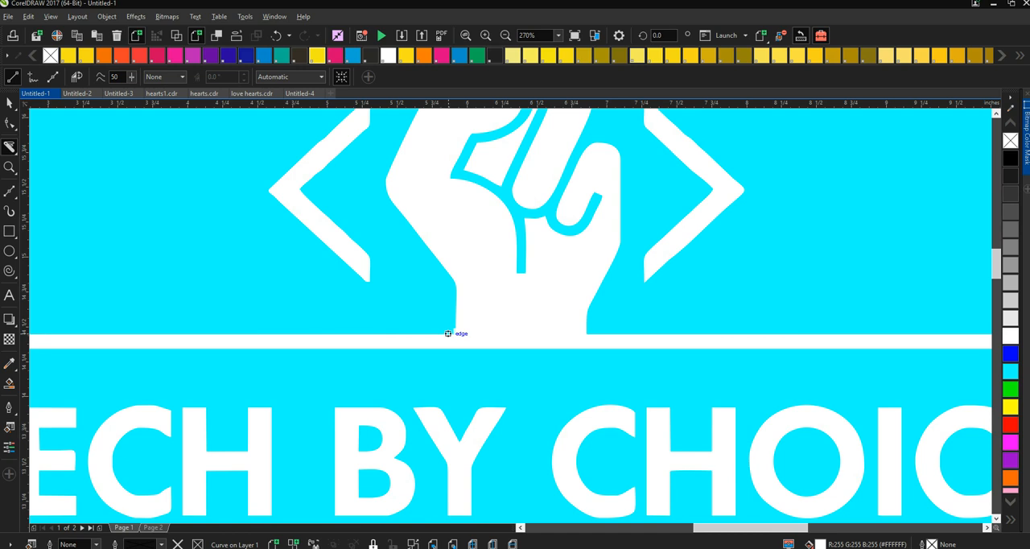
drag(454, 332, 598, 333)
click(10, 103)
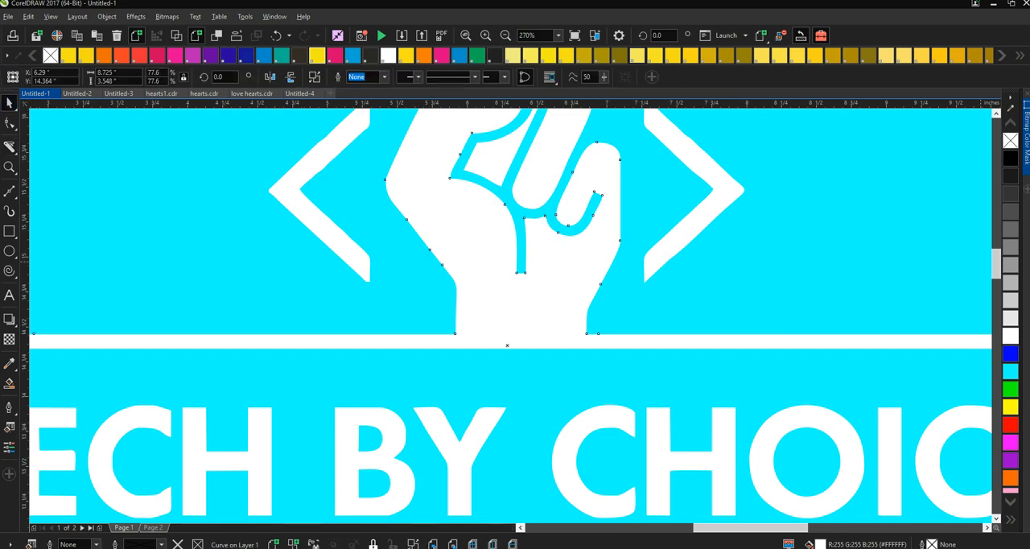
click(1009, 264)
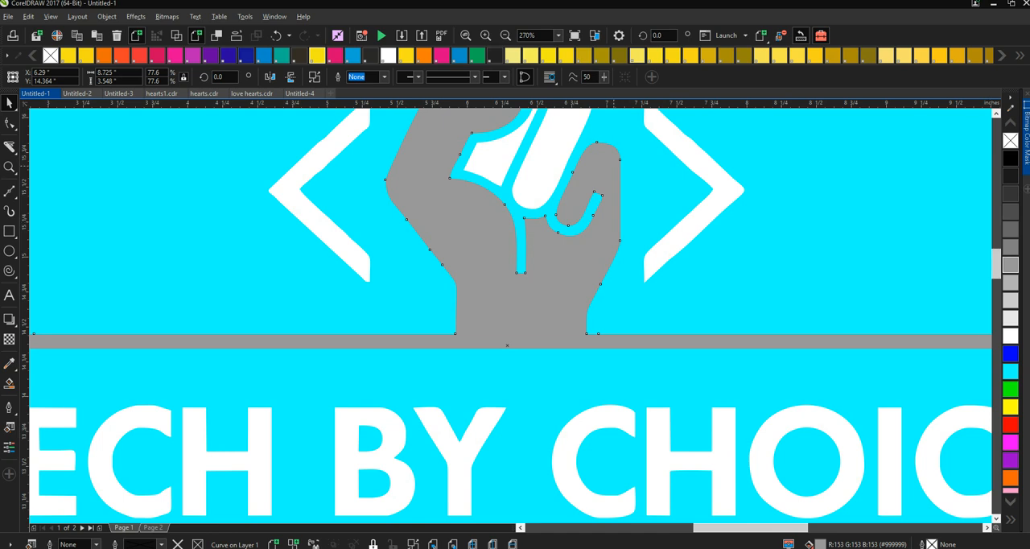
- Undo the grey fill and the wrist cut, and fill the entire logo with white again
click(276, 35)
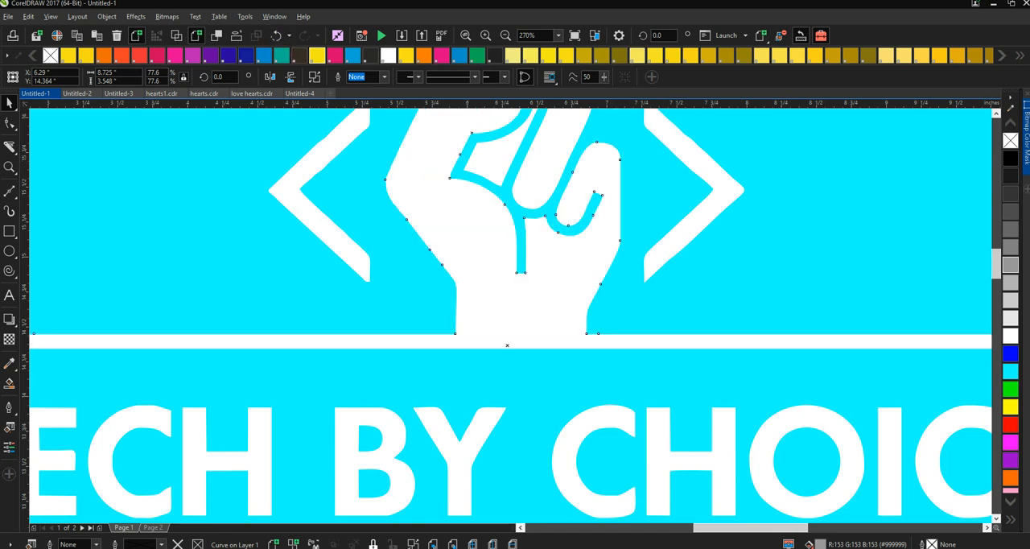
click(276, 35)
click(276, 35)
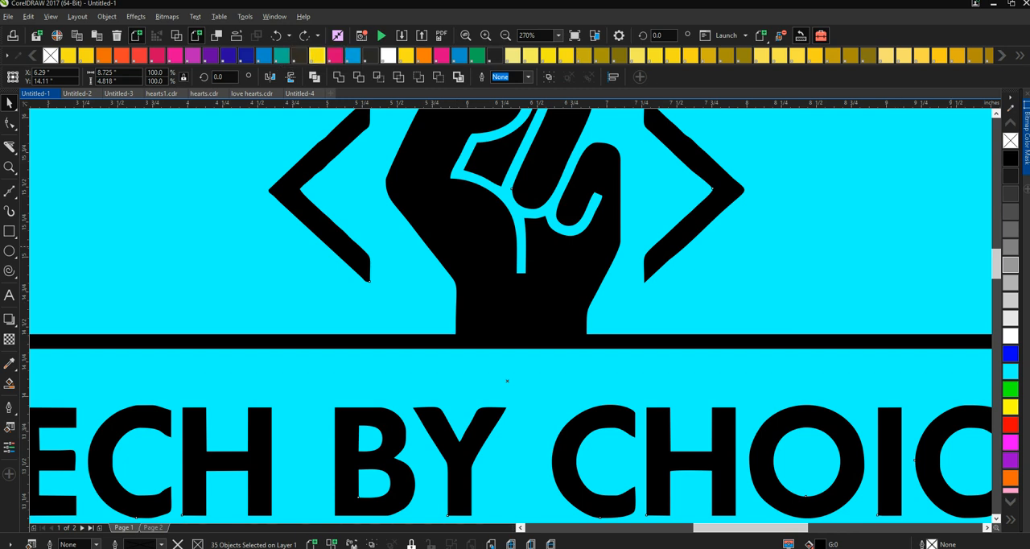
click(1010, 336)
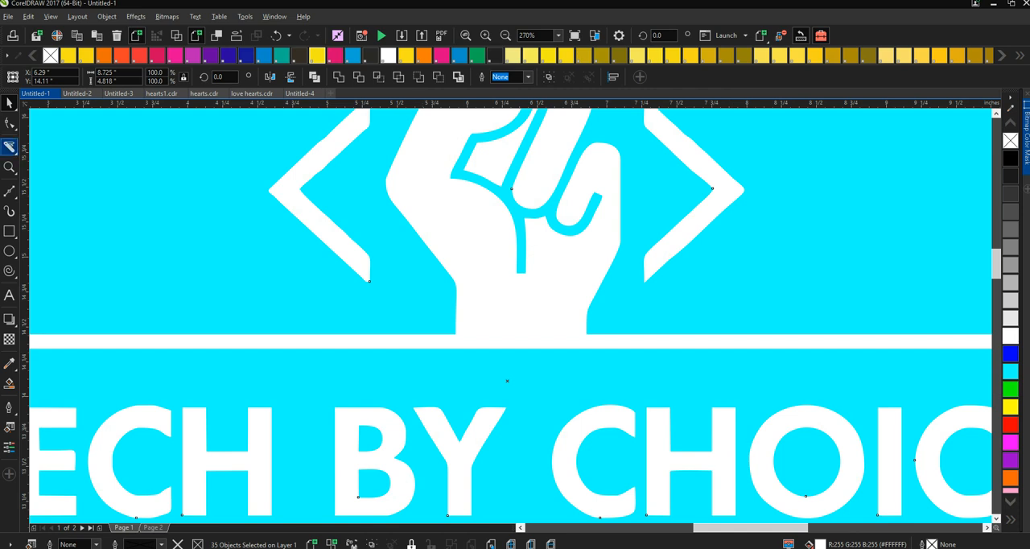
- Cut the fist from the frame with a straight Knife line between the two wrist corners just above the frame's upper edge
click(9, 146)
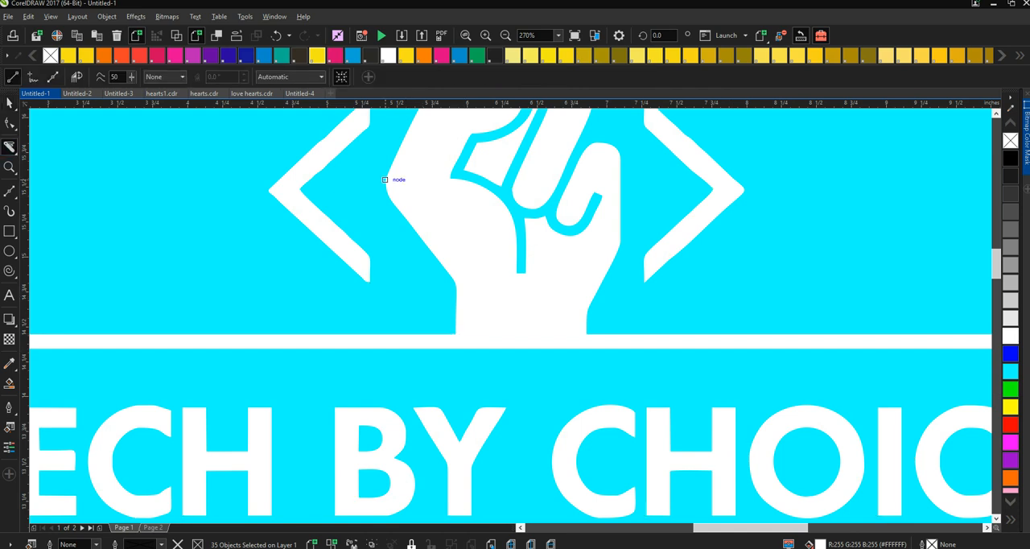
click(486, 35)
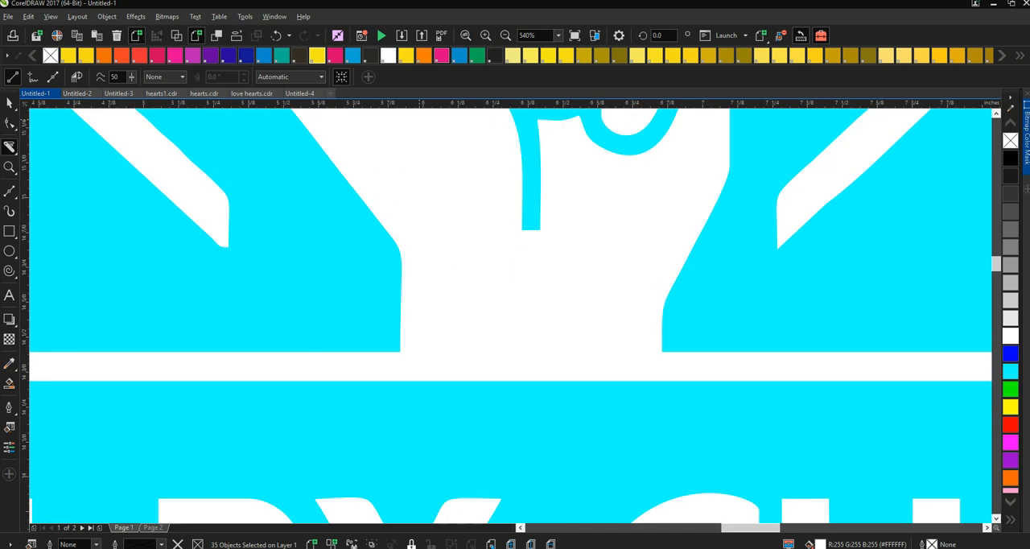
click(485, 35)
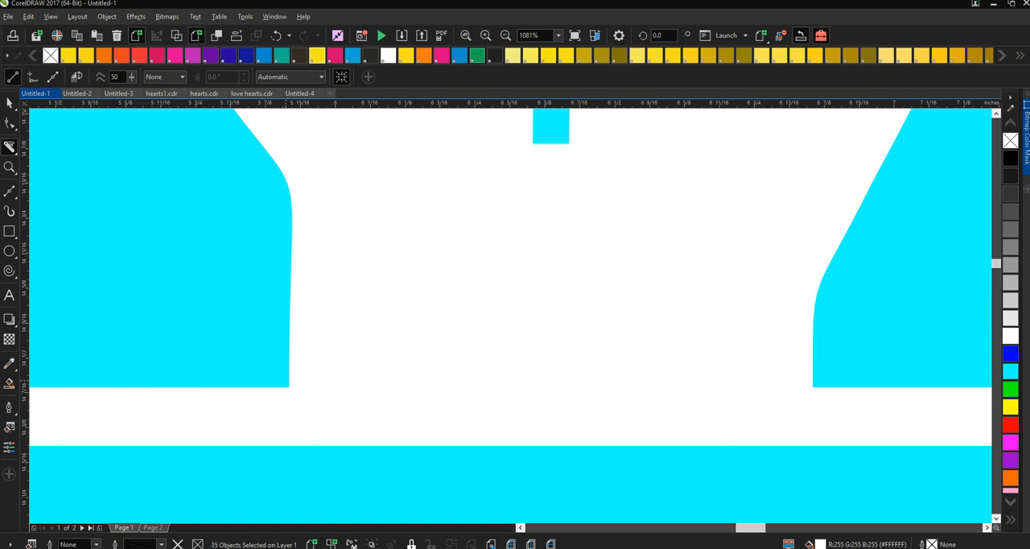
click(288, 383)
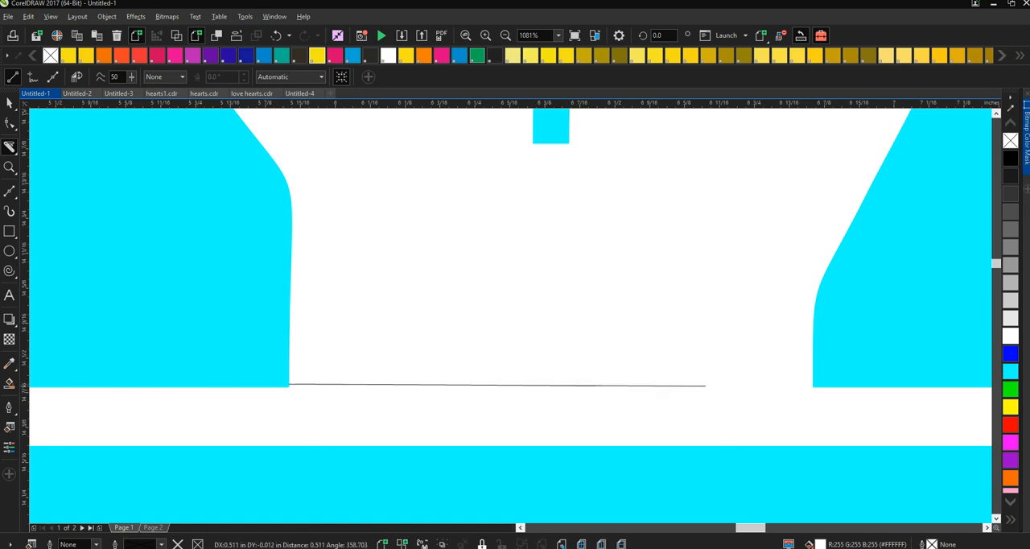
click(811, 384)
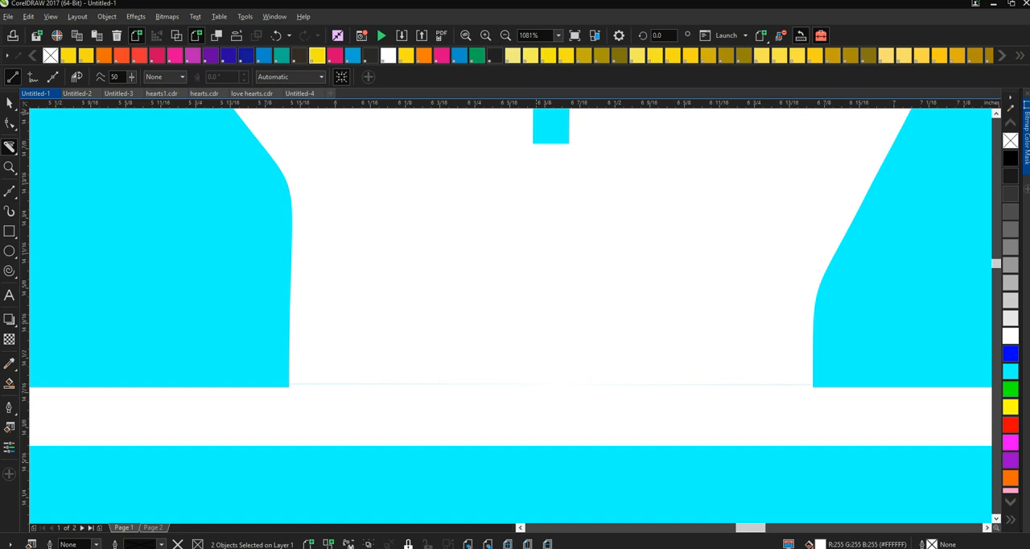
click(9, 102)
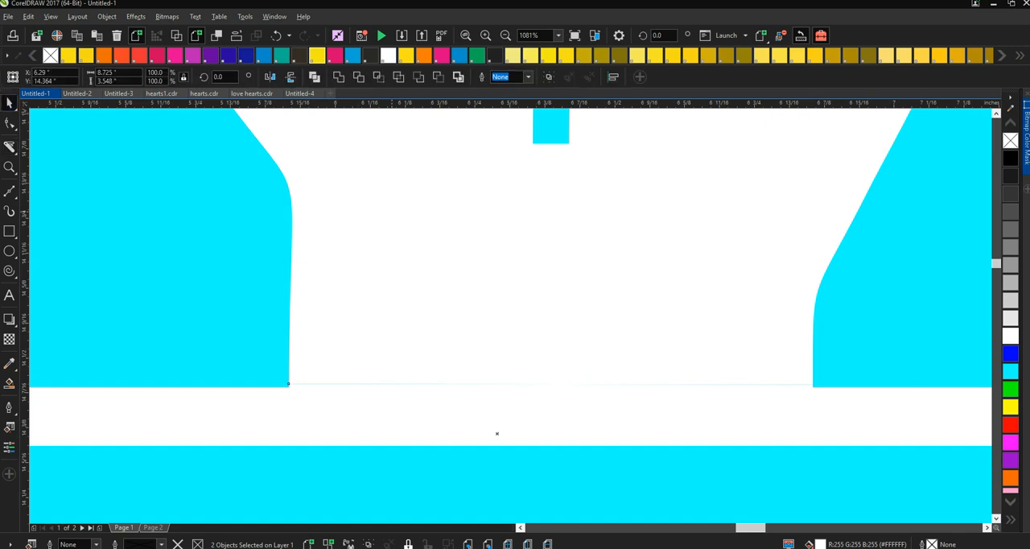
- Try a grey fill on the fist and frame together, undo it and deselect both pieces
click(1010, 264)
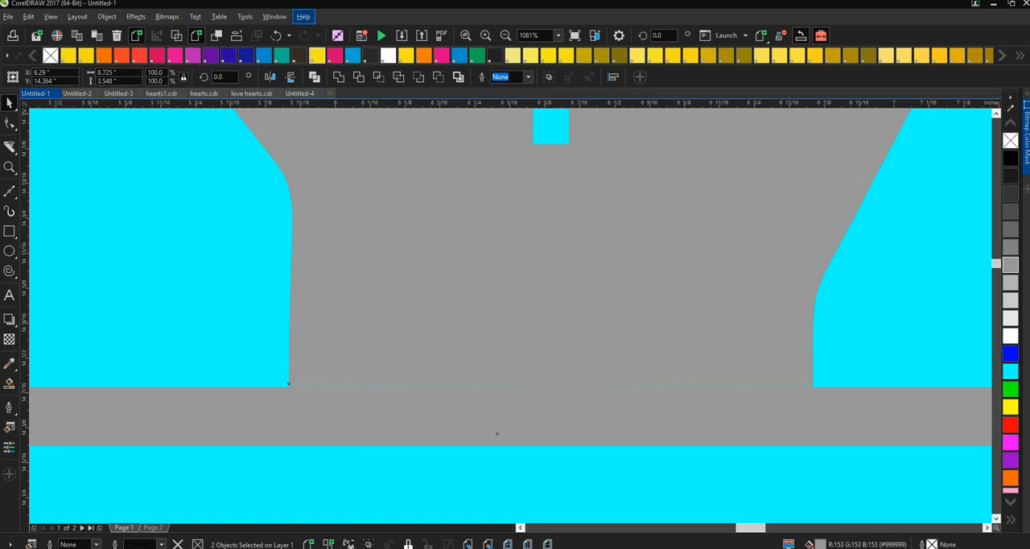
key(ctrl+z)
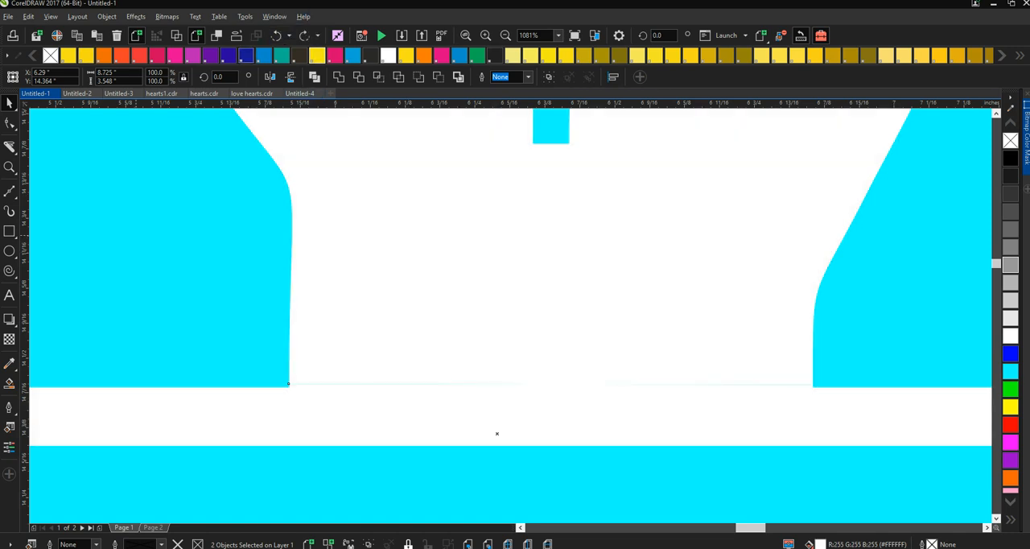
key(Escape)
- Fill only the separated fist shape with grey (#999999)
click(385, 291)
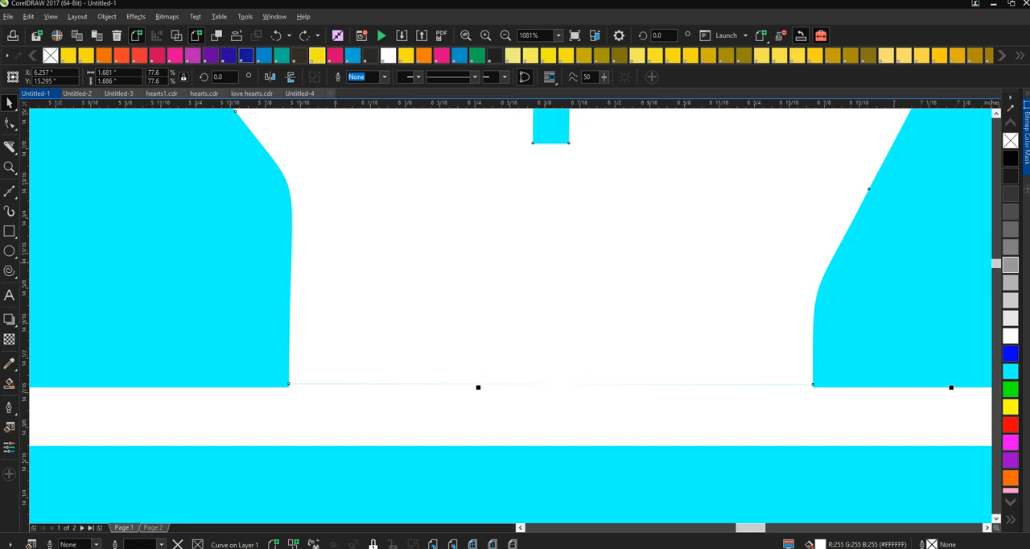
click(1010, 265)
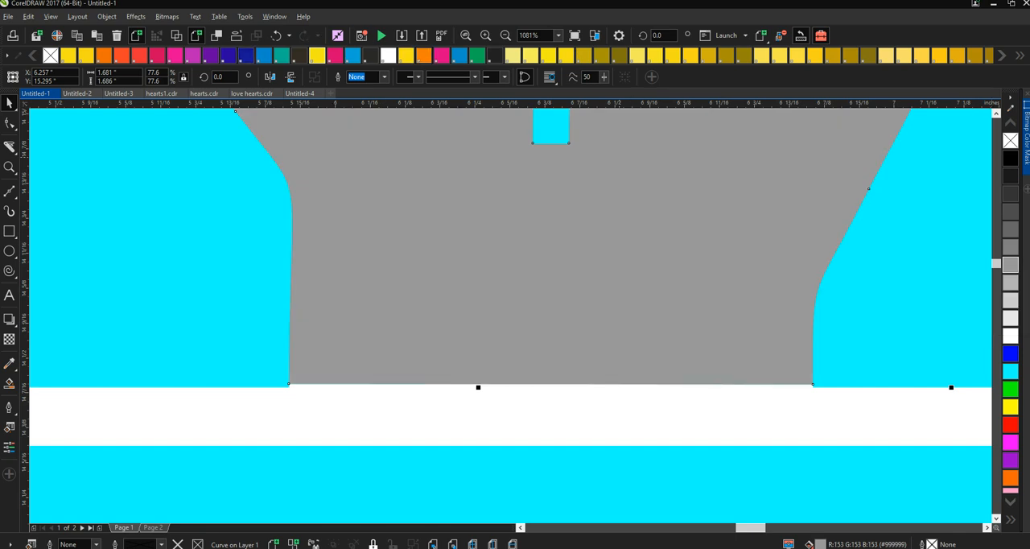
click(505, 35)
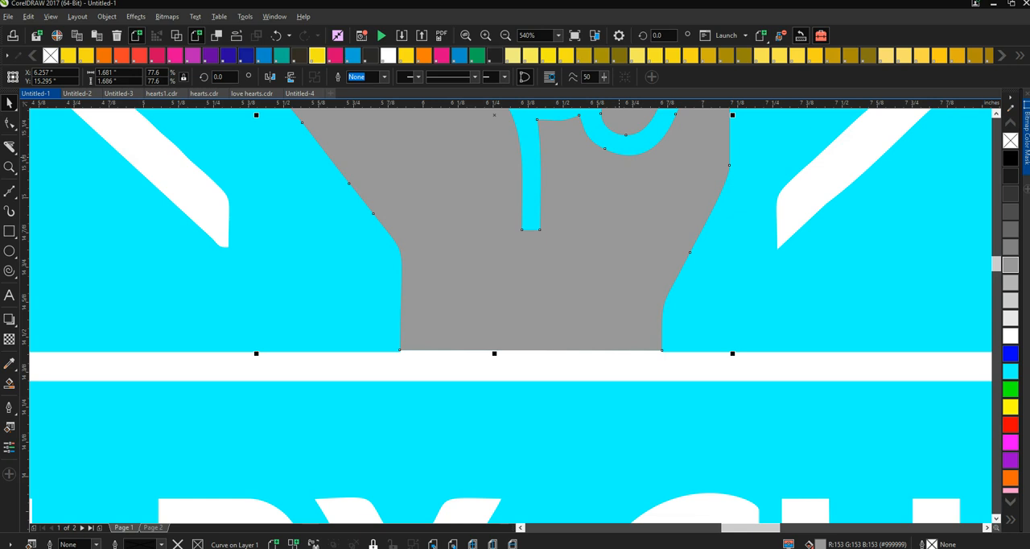
click(505, 34)
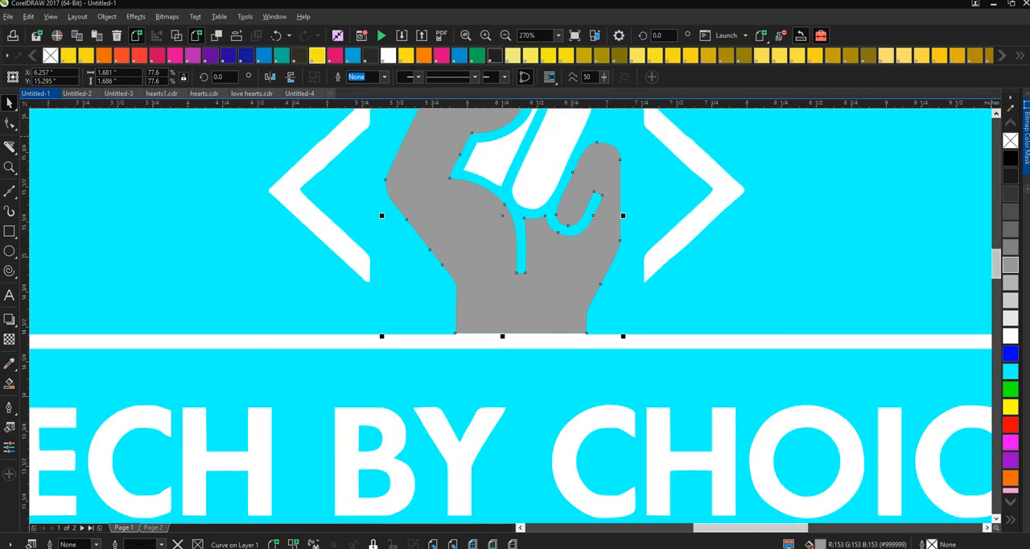
- Fill the three remaining white finger shapes of the fist with the same grey (#999999)
scroll(511, 314, up, 2)
click(474, 153)
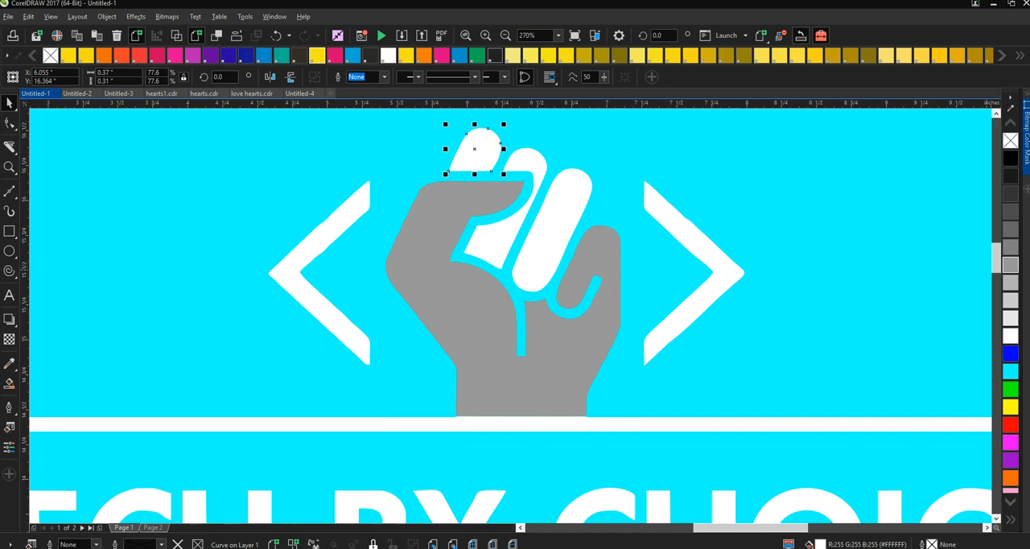
click(1010, 264)
click(529, 167)
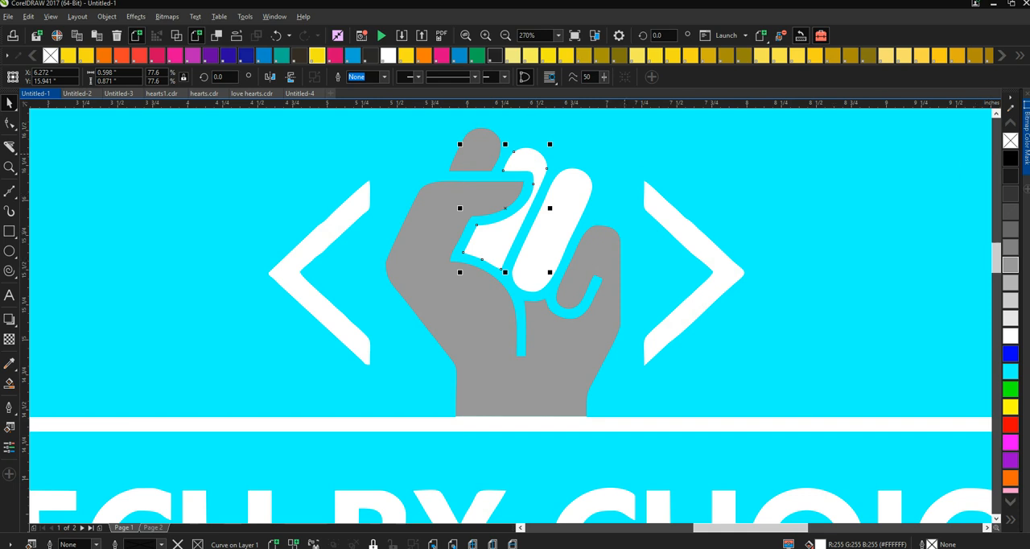
click(551, 233)
click(1010, 265)
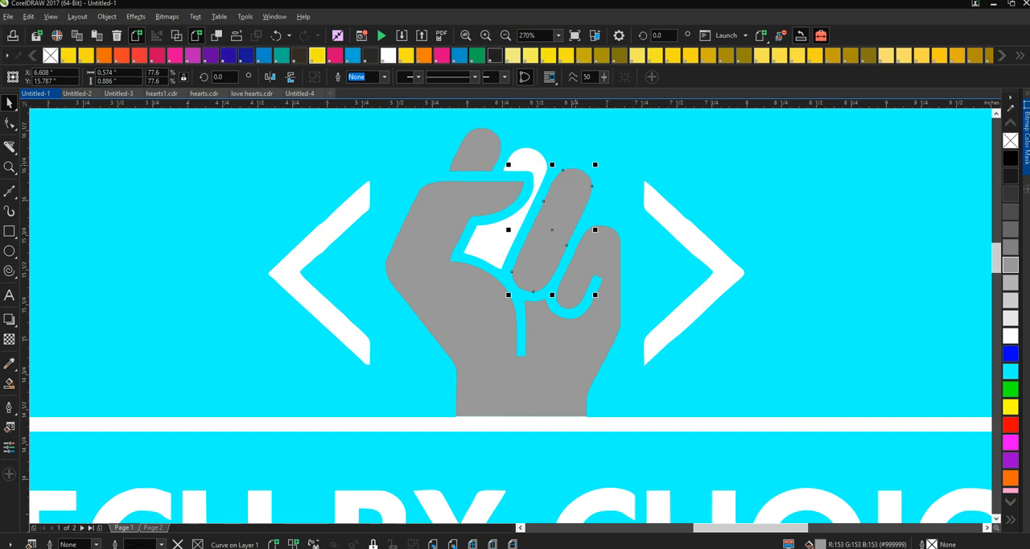
click(519, 163)
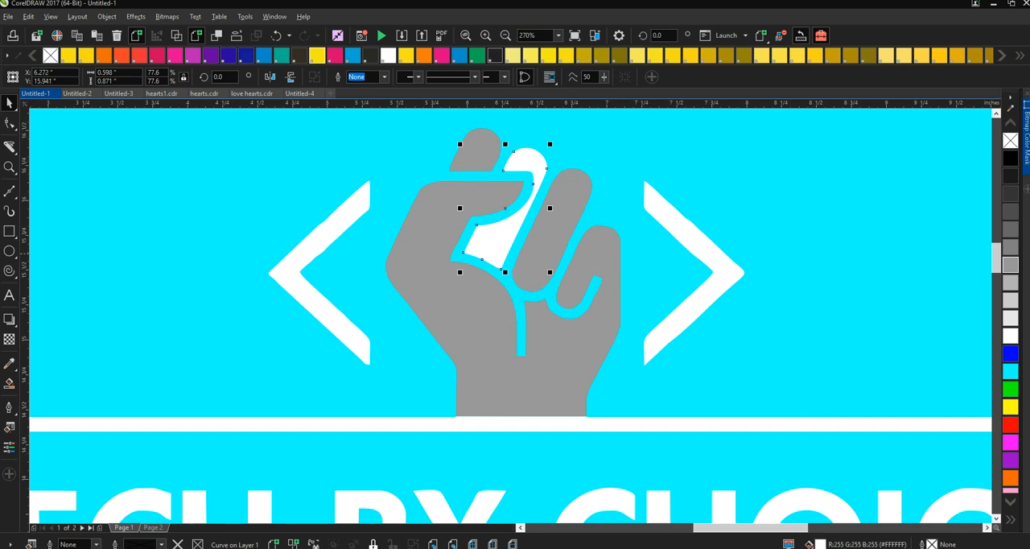
click(1010, 265)
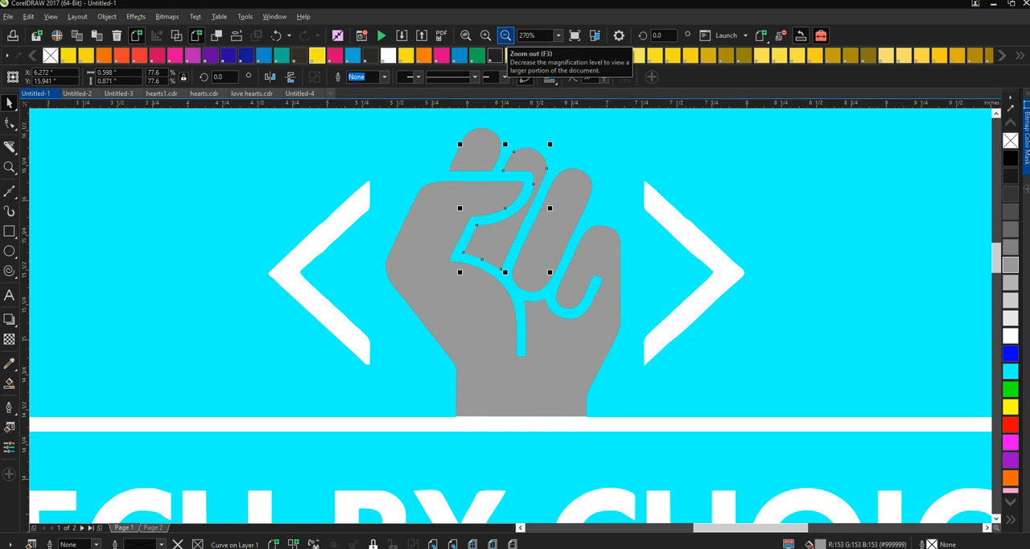
- Try a darker grey fill (#666666) on the whole fist and the adjoining angle bracket, and undo it
click(506, 35)
click(506, 36)
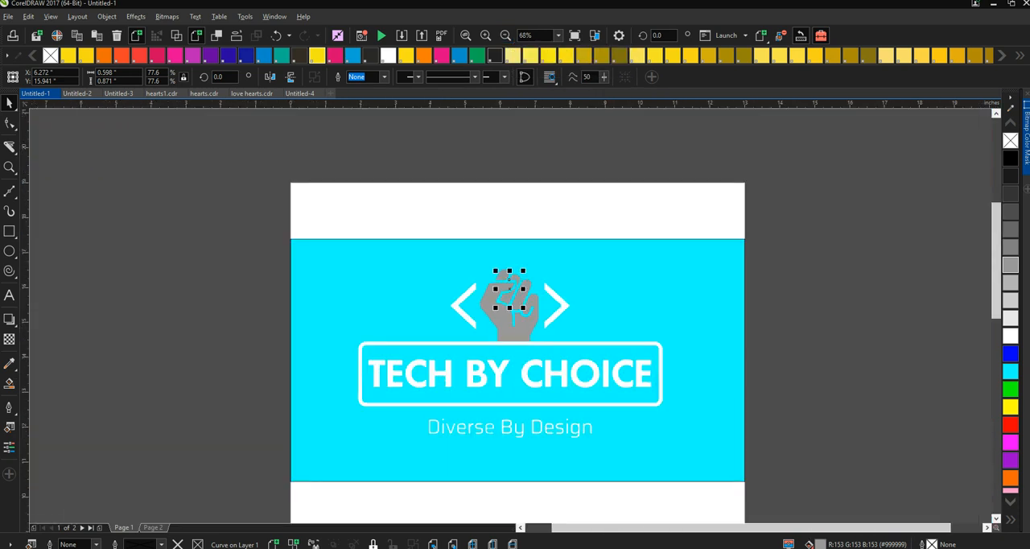
drag(447, 167, 547, 352)
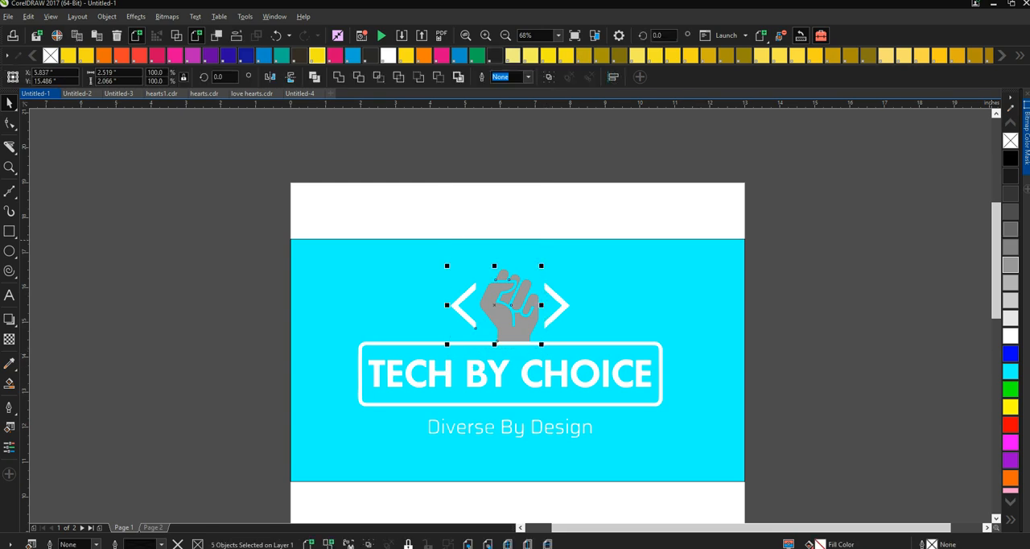
click(1011, 230)
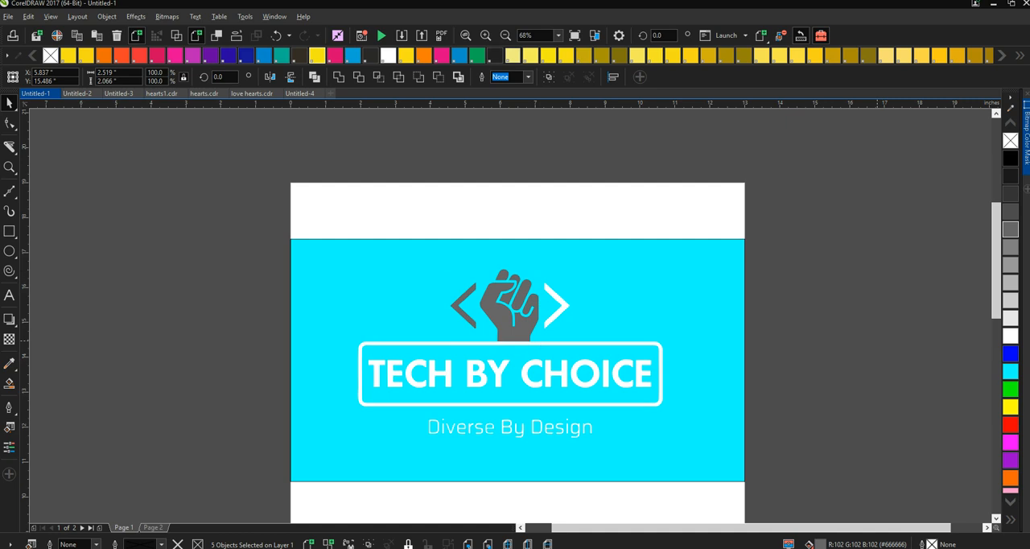
key(Escape)
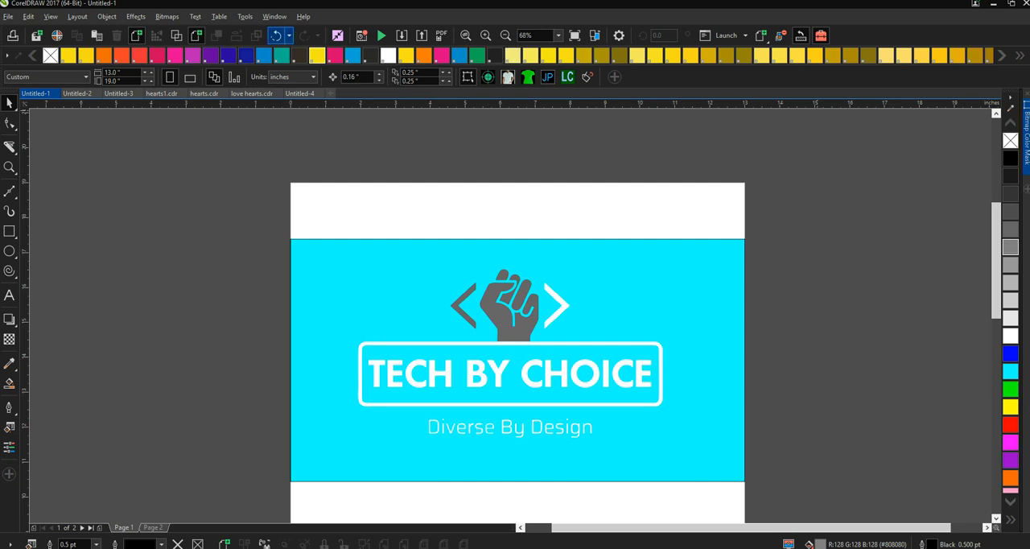
click(276, 36)
click(256, 224)
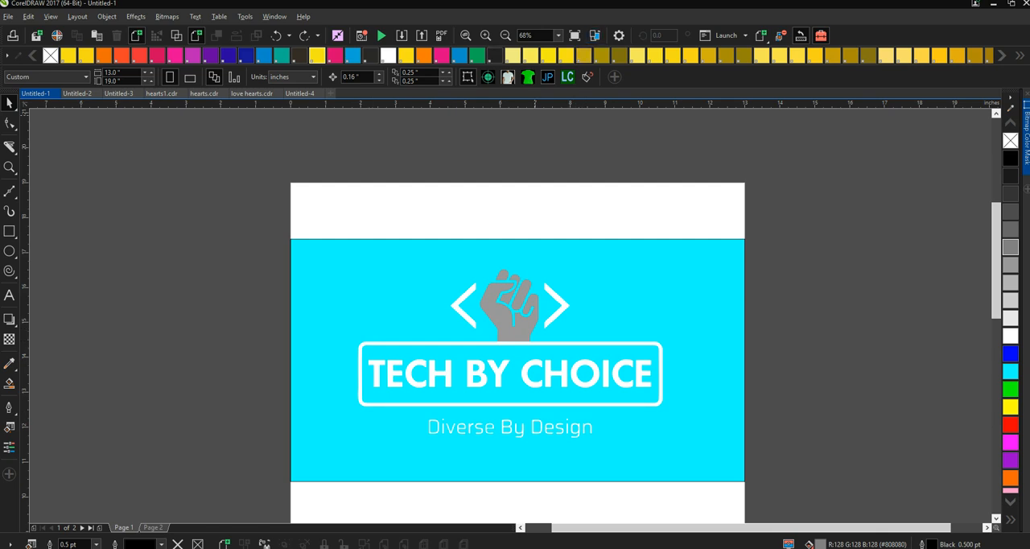
- Fill the final e of "Diverse" in the tagline with PANTONE Process Yellow and deselect it
click(485, 36)
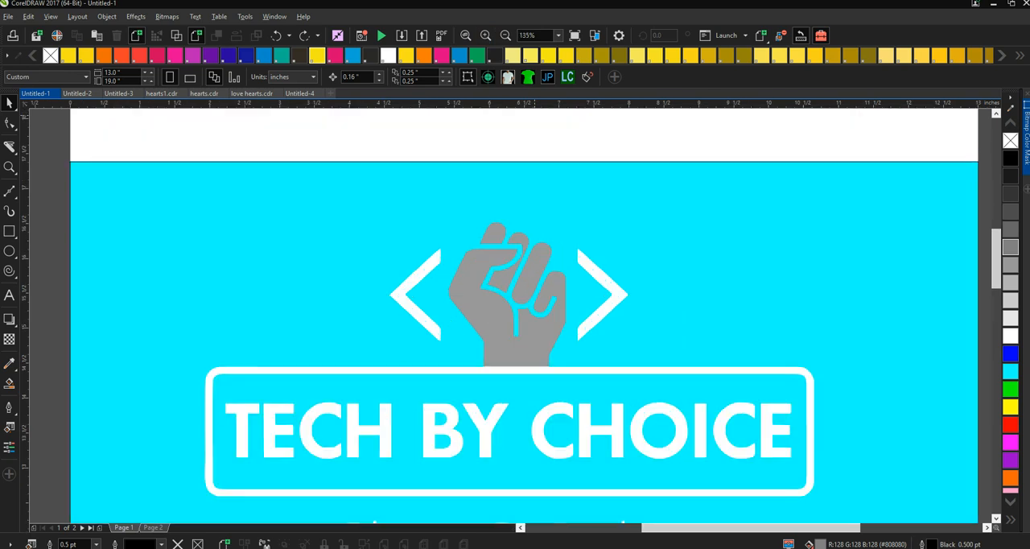
scroll(524, 313, down, 5)
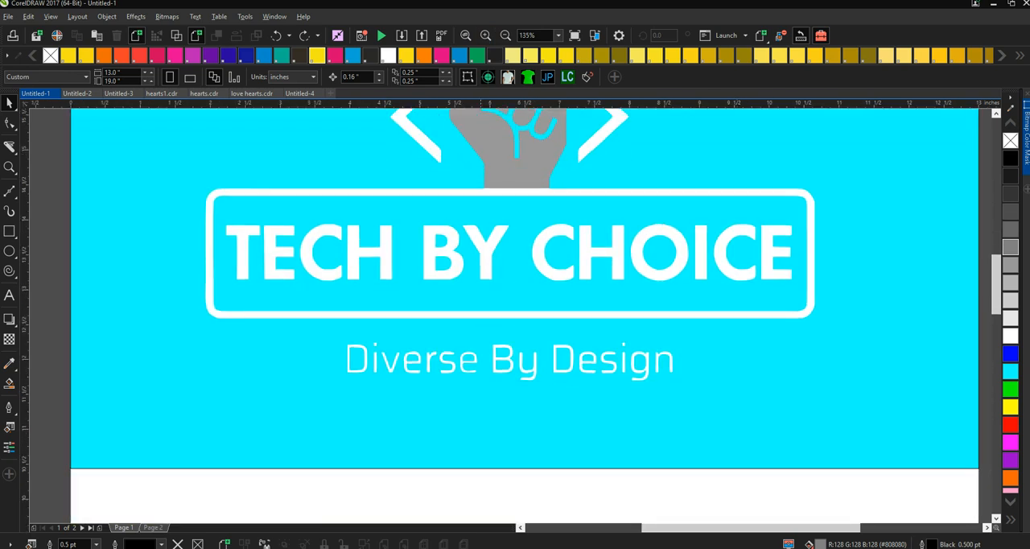
click(356, 359)
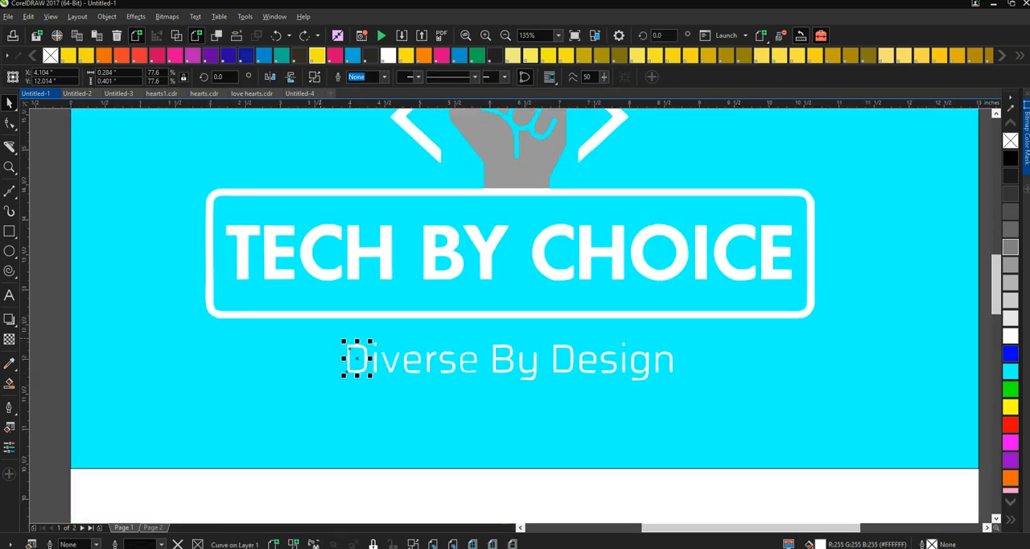
key(Escape)
drag(320, 332, 361, 352)
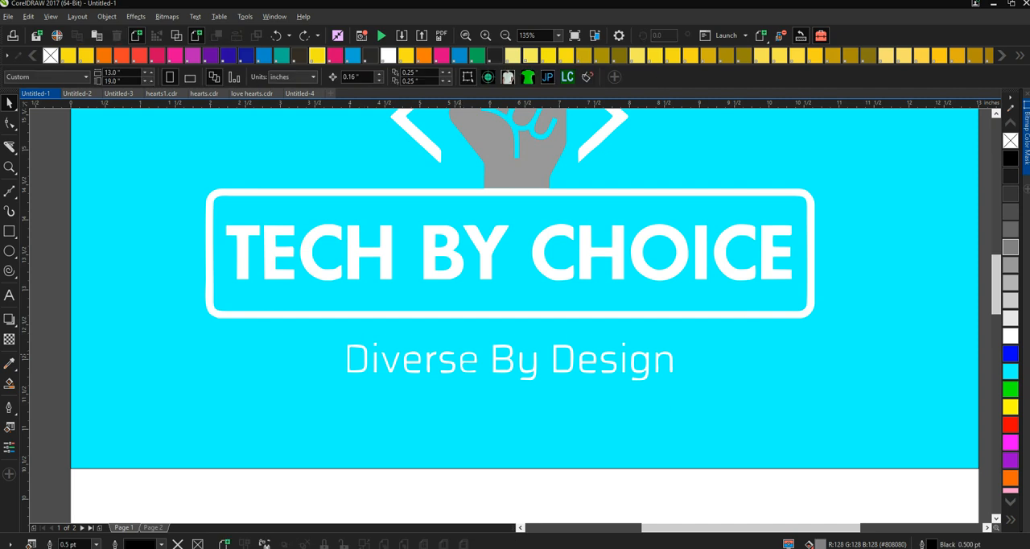
click(463, 360)
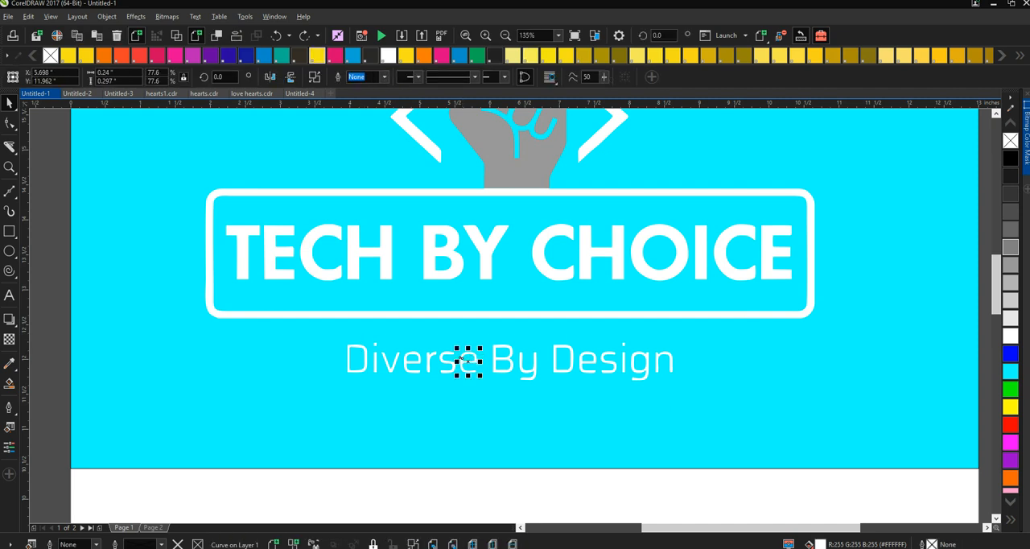
click(317, 55)
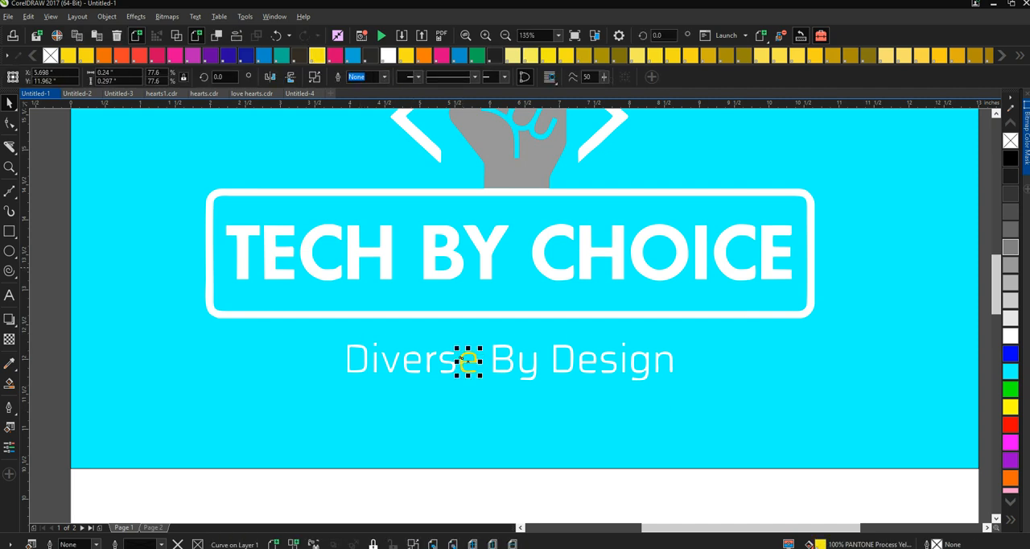
key(Escape)
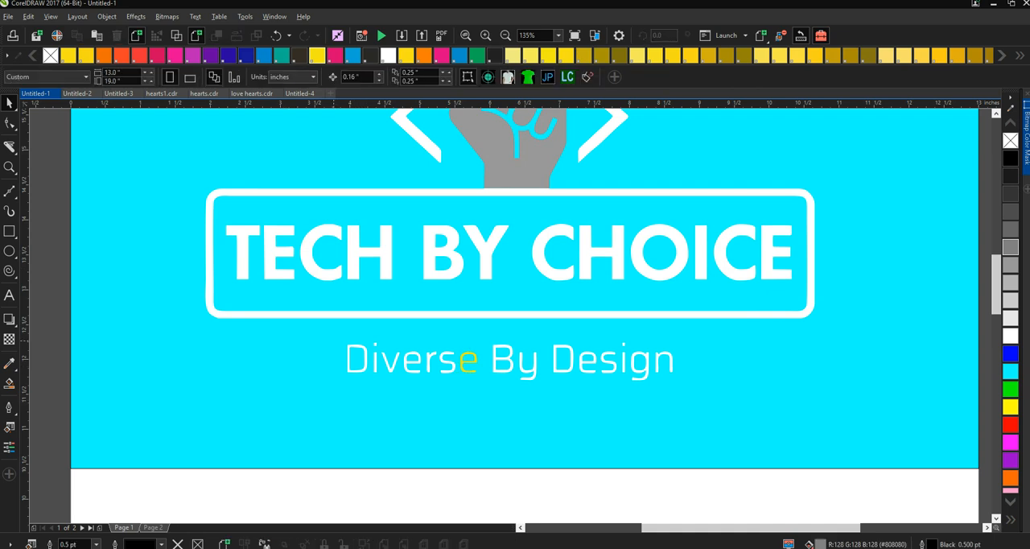
- Fill the letters "Div" of "Diverse", including the dot of the i, with PANTONE Green C
drag(394, 376, 407, 381)
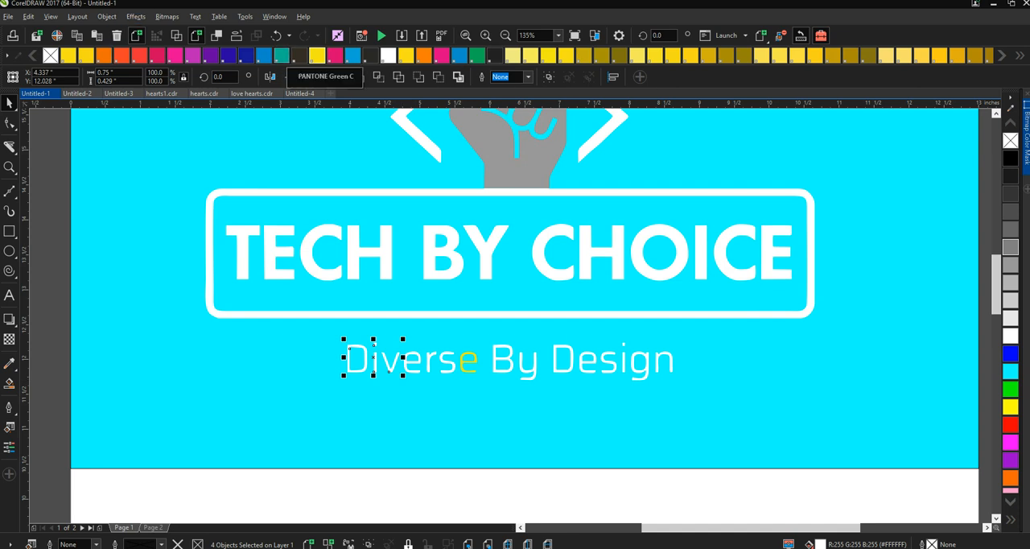
click(282, 55)
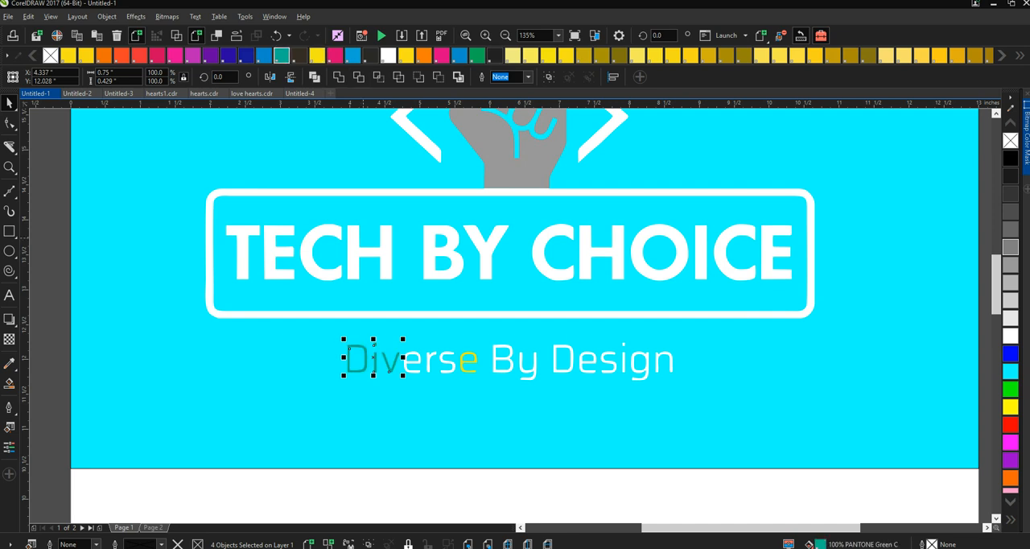
key(Escape)
- Try PANTONE Warm Red as the fill of the letters "er" in "Diverse"
drag(403, 336, 408, 383)
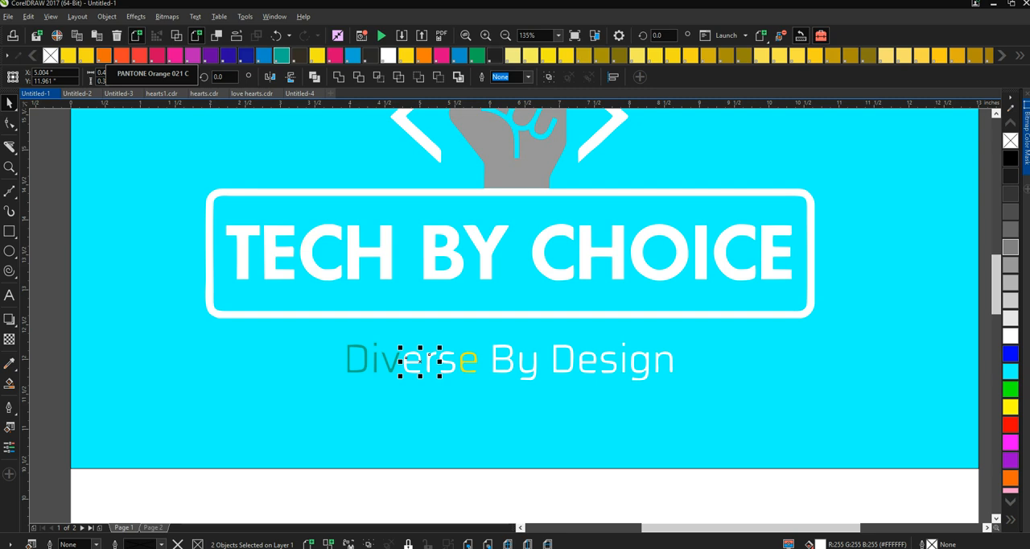
click(120, 55)
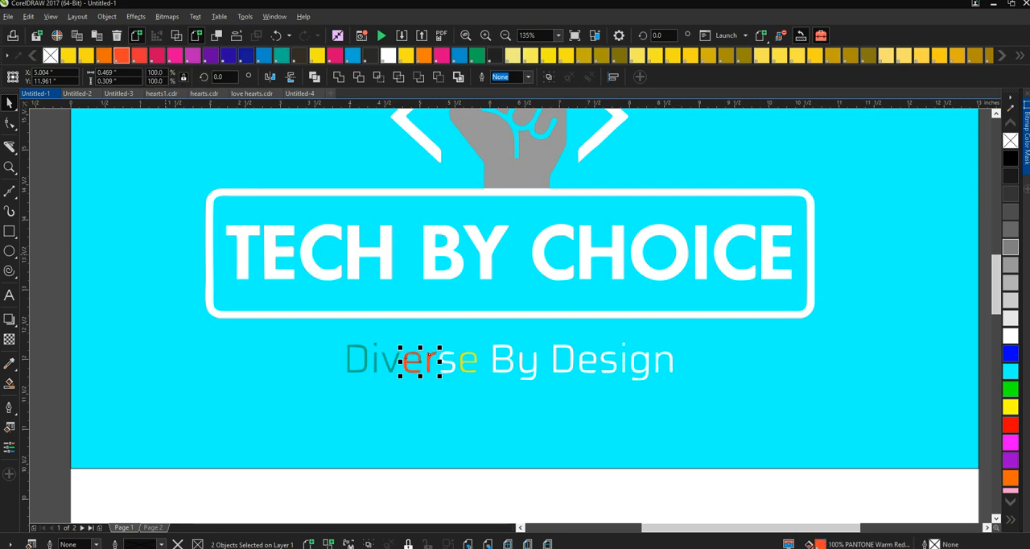
key(Escape)
- Fill the letter s of "Diverse" with PANTONE Red 032 C
click(447, 360)
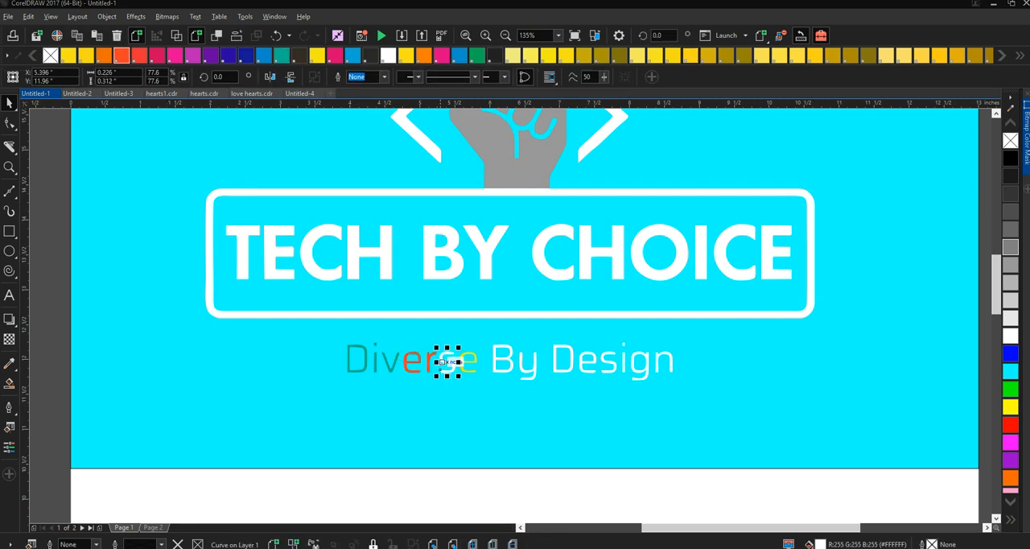
click(138, 54)
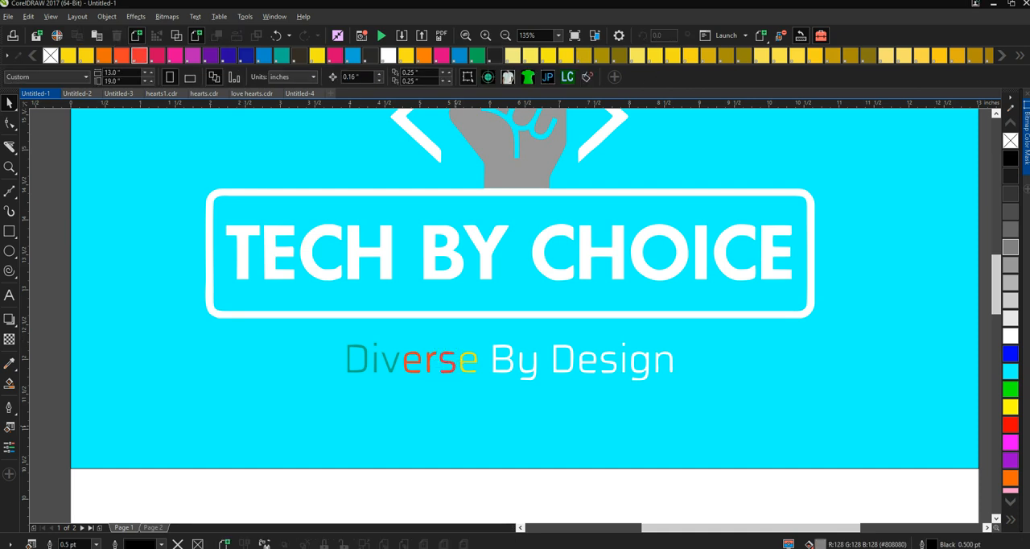
click(430, 359)
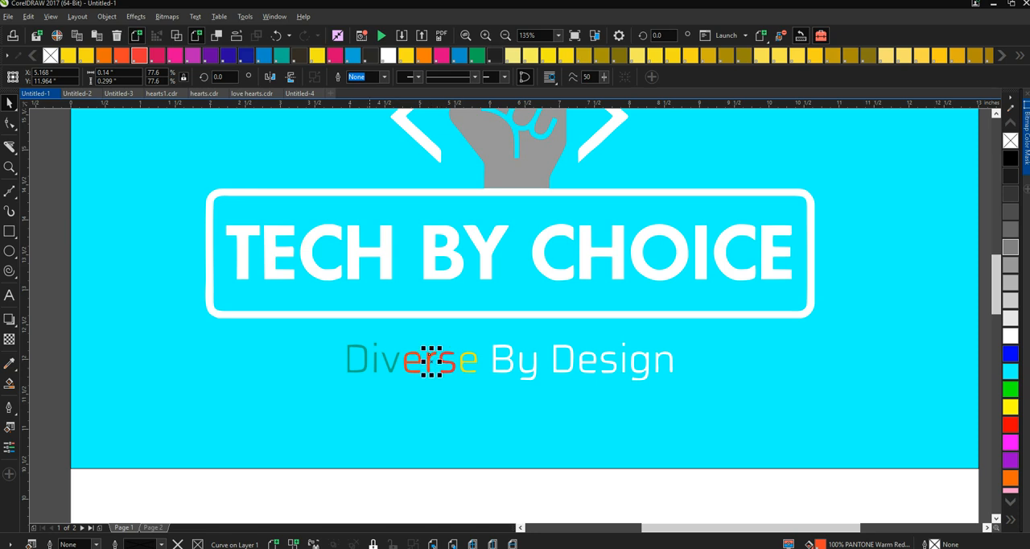
key(Escape)
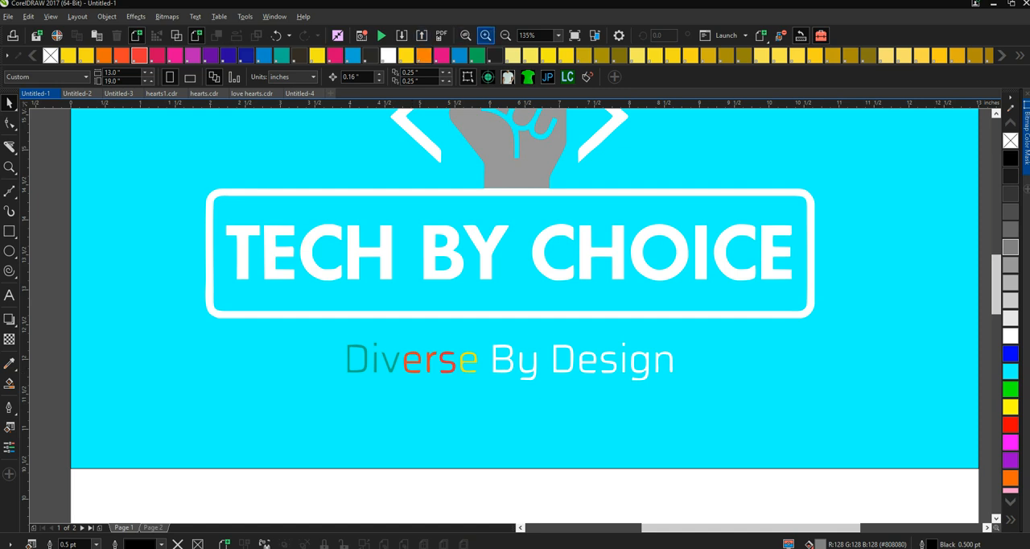
- Give the letters "ers" of "Diverse" one matching PANTONE Red 032 C fill and deselect them
click(485, 35)
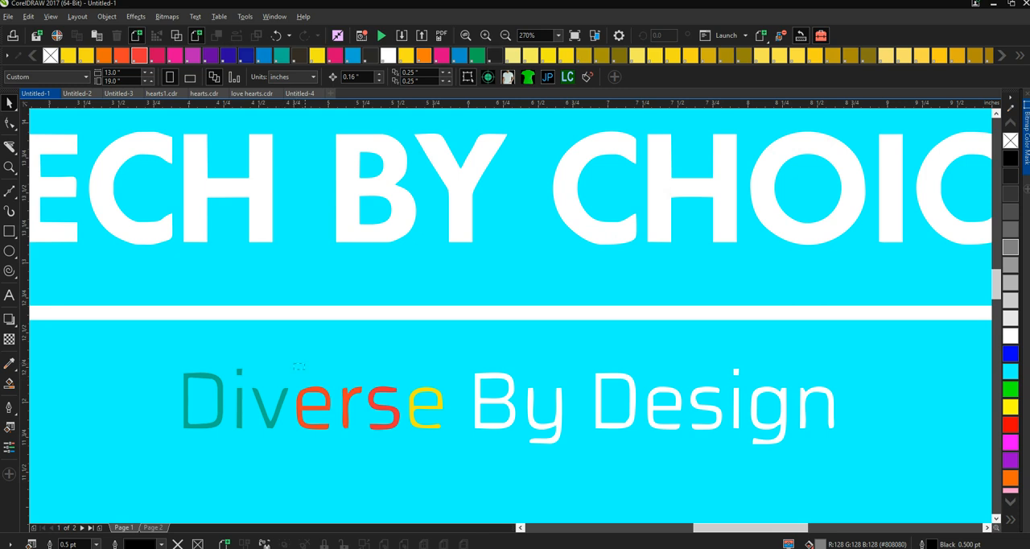
mouse_move(415, 448)
mouse_down()
mouse_move(420, 457)
mouse_move(403, 455)
mouse_up()
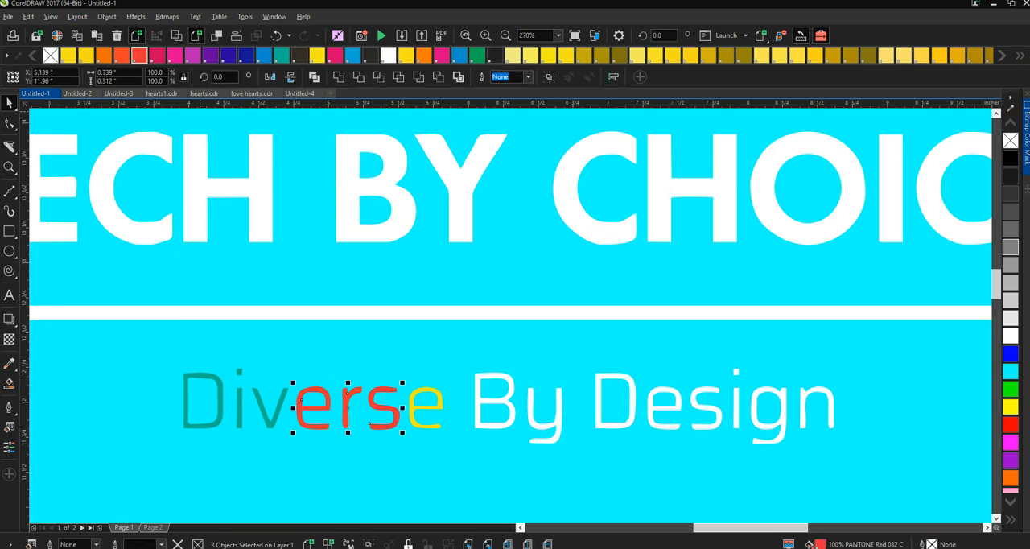
key(Escape)
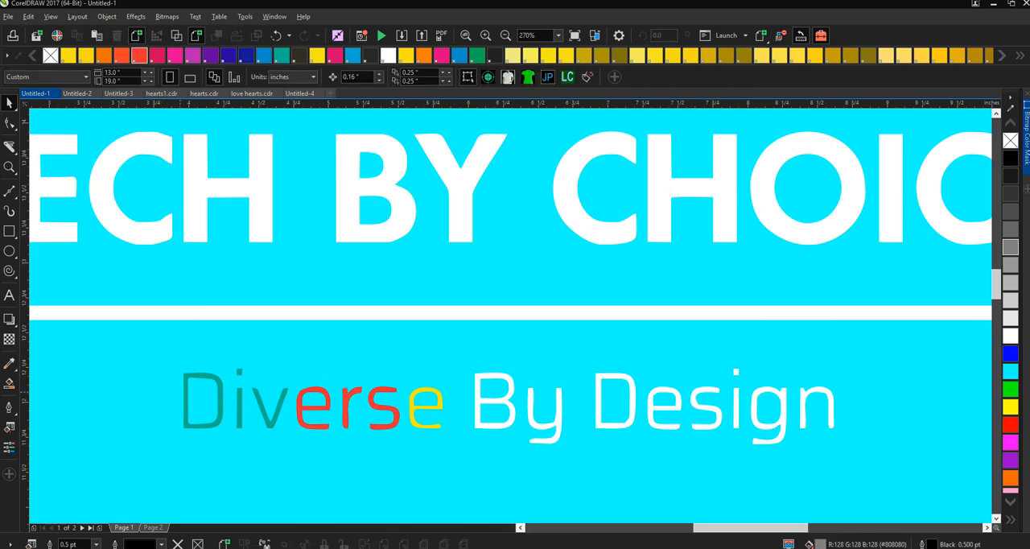
- Lighten the stem and dot of the first i in "Diverse" to a 55% tint of PANTONE Green C
click(188, 411)
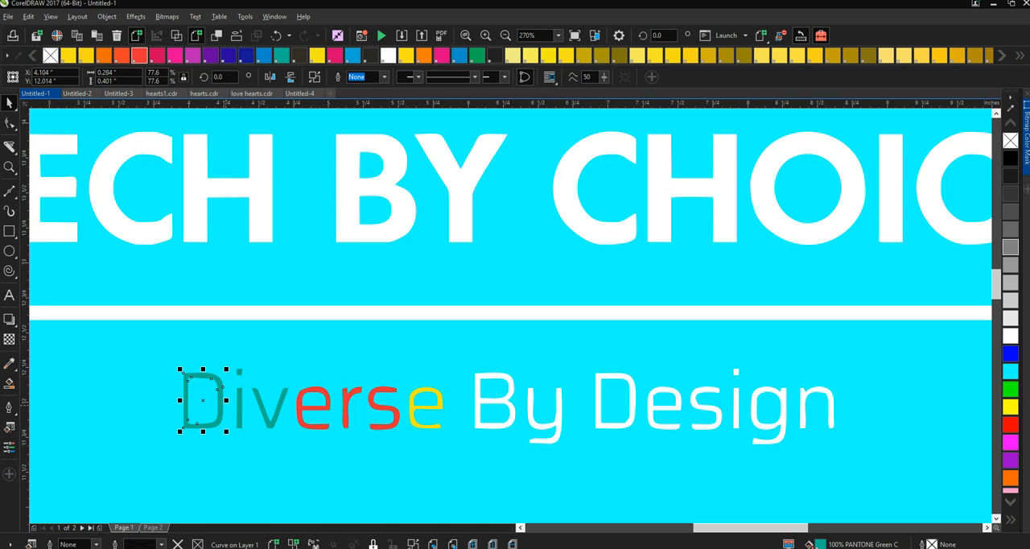
click(239, 411)
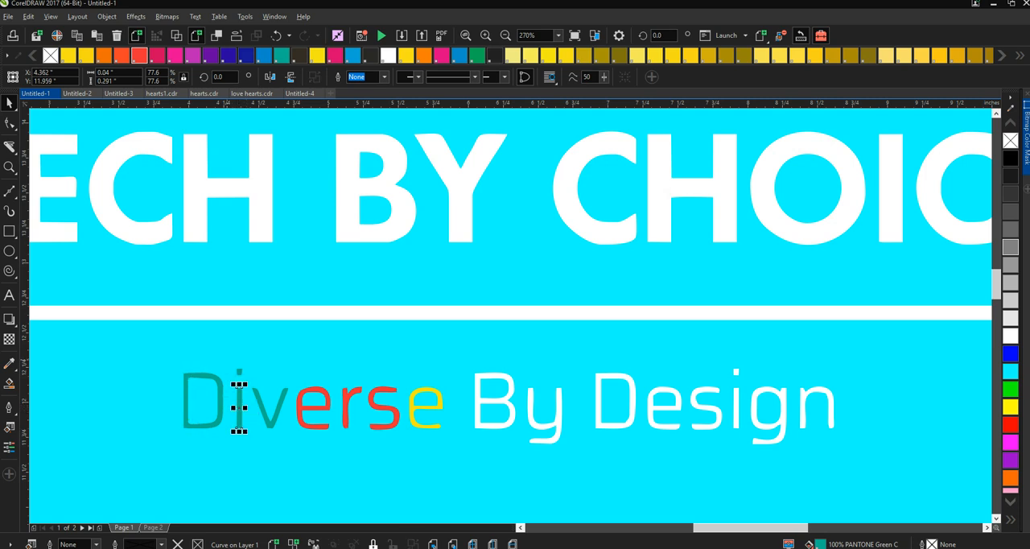
key(Escape)
shift+click(238, 371)
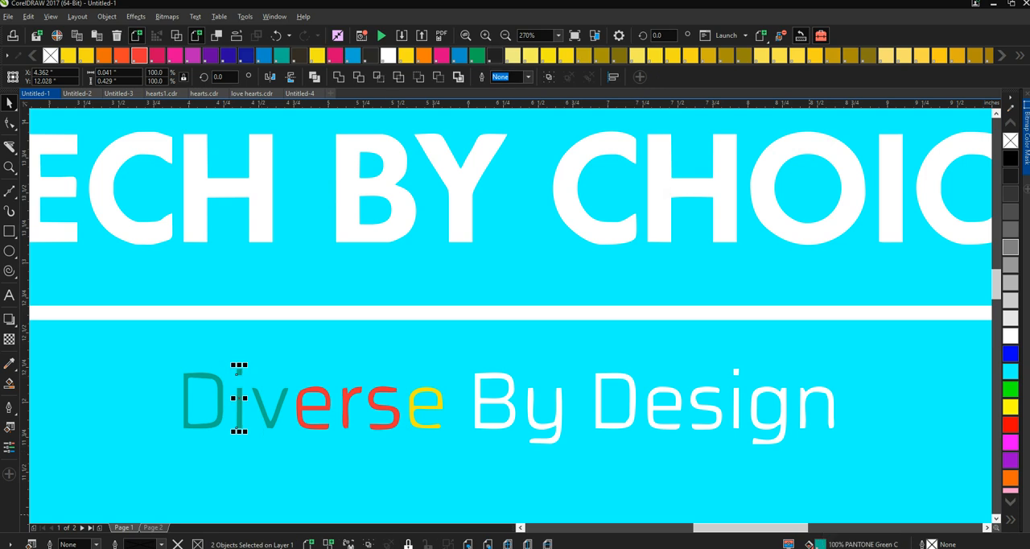
key(shift+F11)
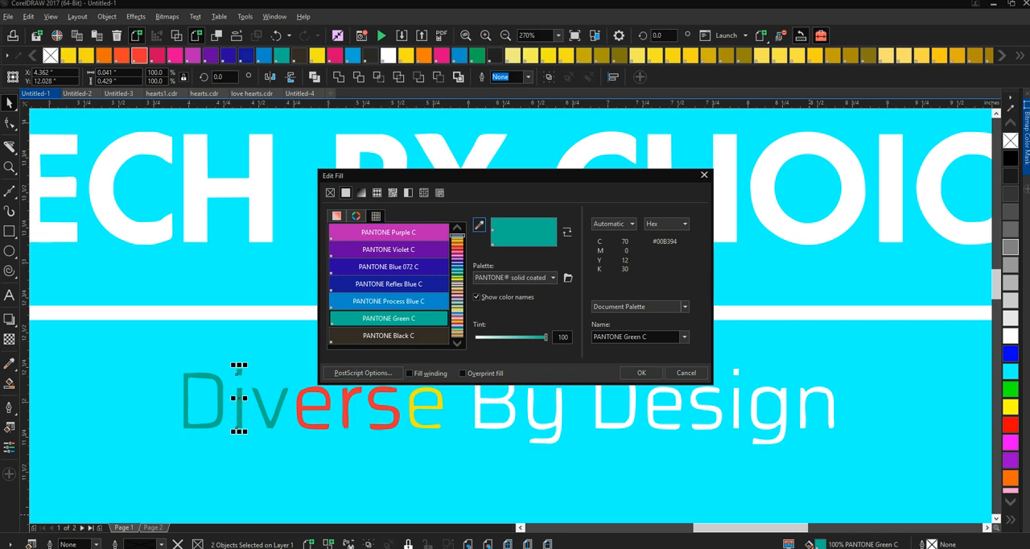
drag(483, 175, 597, 154)
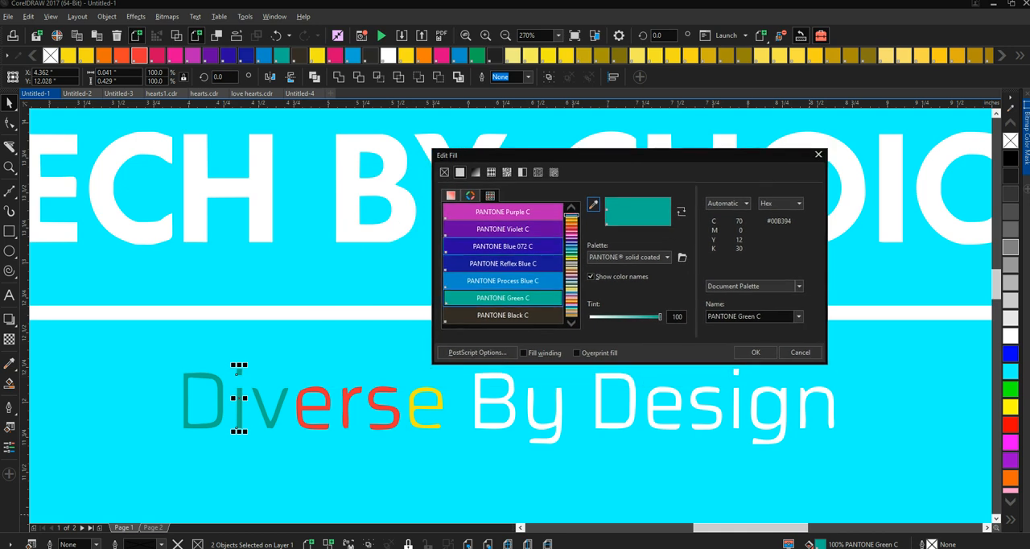
drag(660, 316, 629, 316)
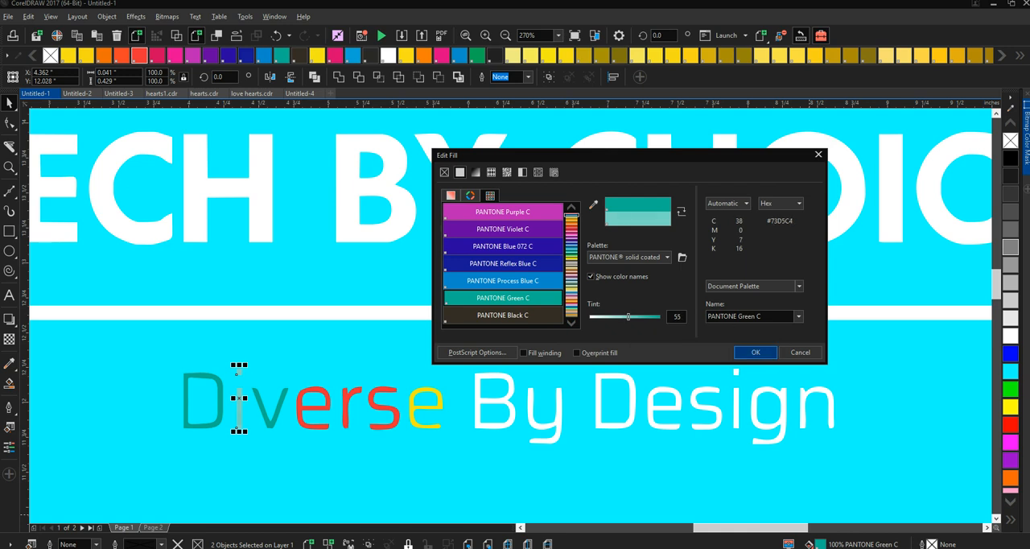
click(741, 351)
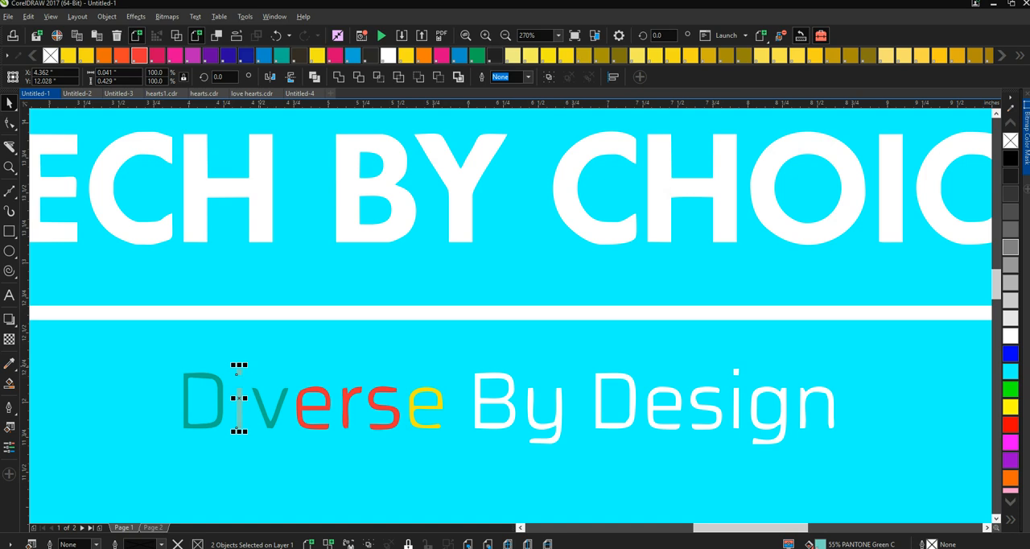
- Give the v of "Diverse" a linear fountain fill from PANTONE Green C to white with its midpoint at 67%
key(Escape)
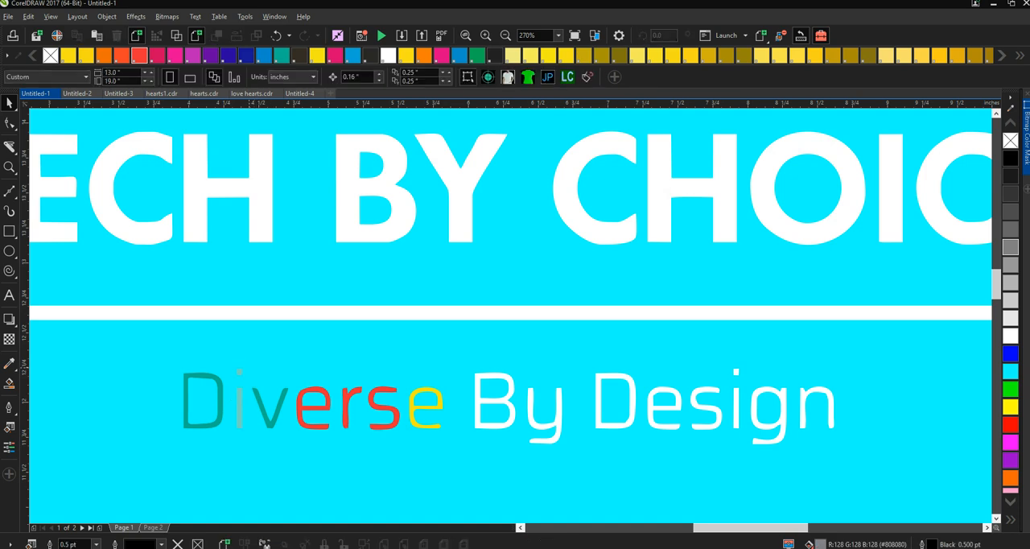
click(265, 410)
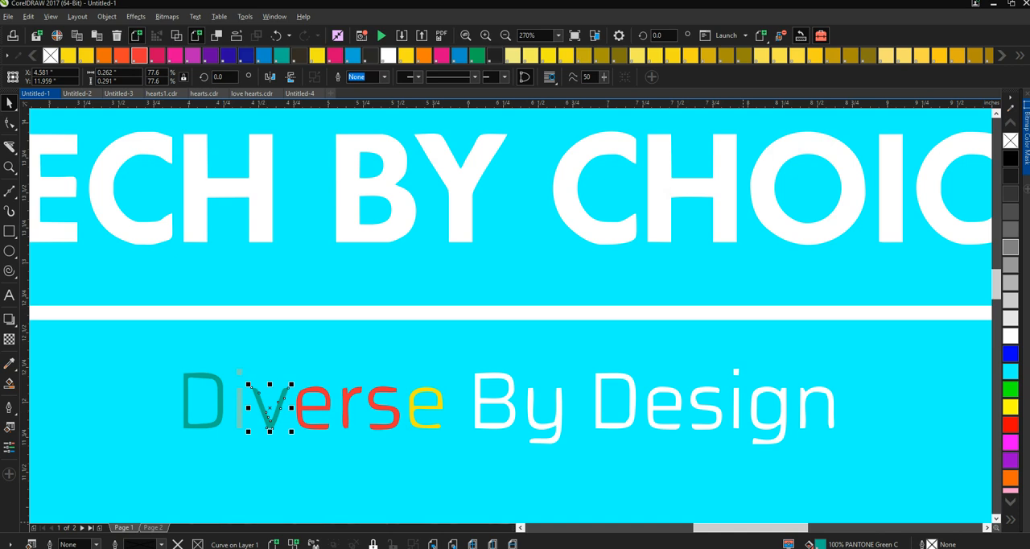
key(F11)
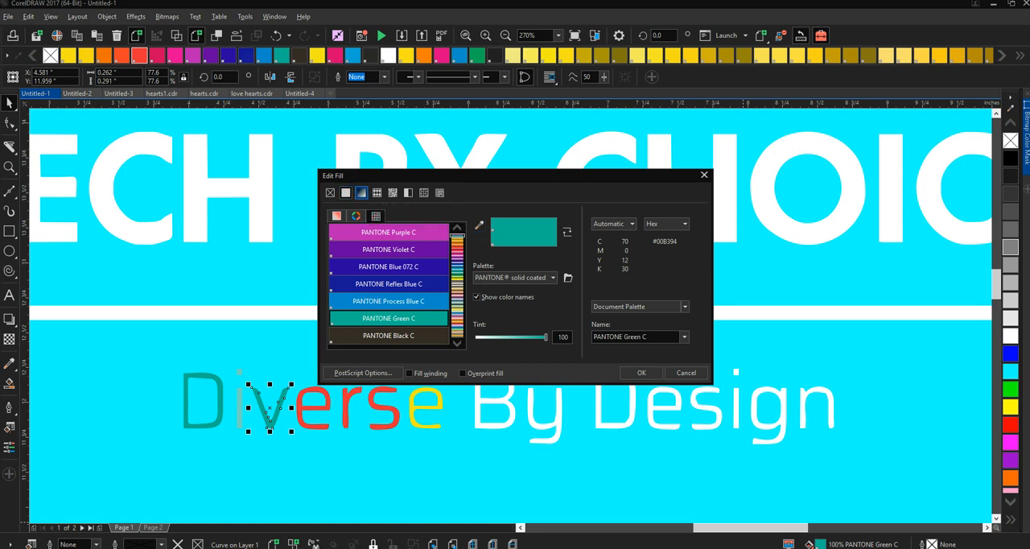
click(362, 193)
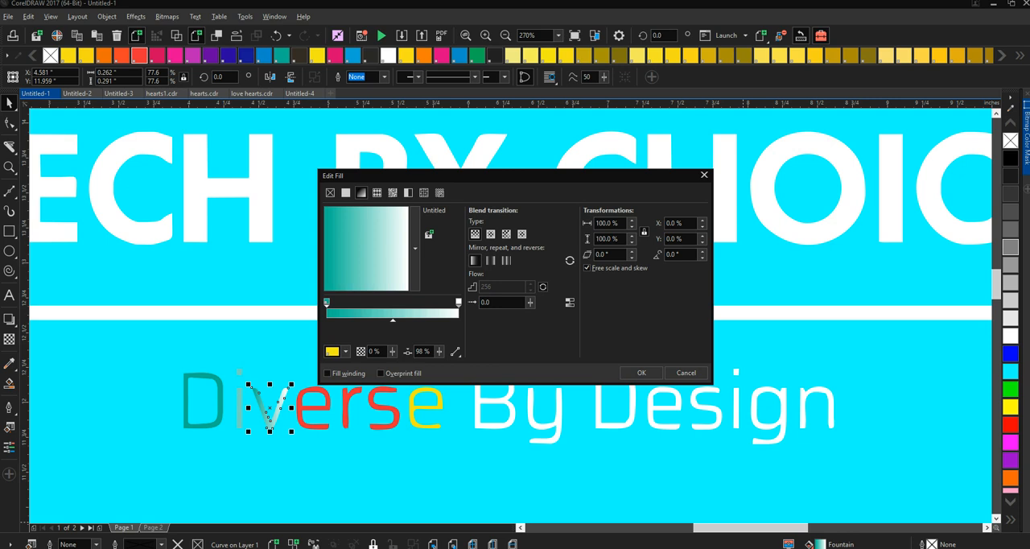
drag(483, 175, 575, 165)
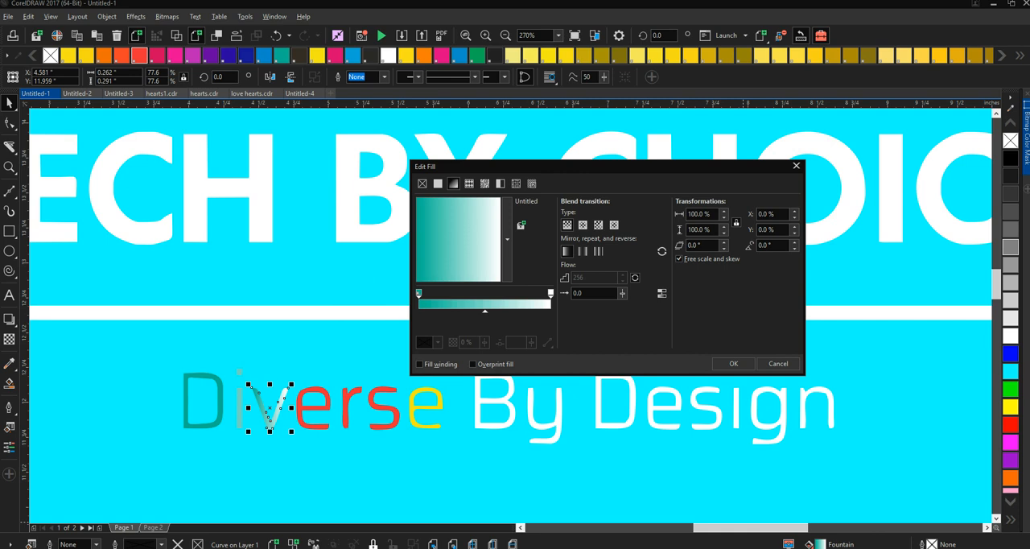
drag(485, 311, 513, 311)
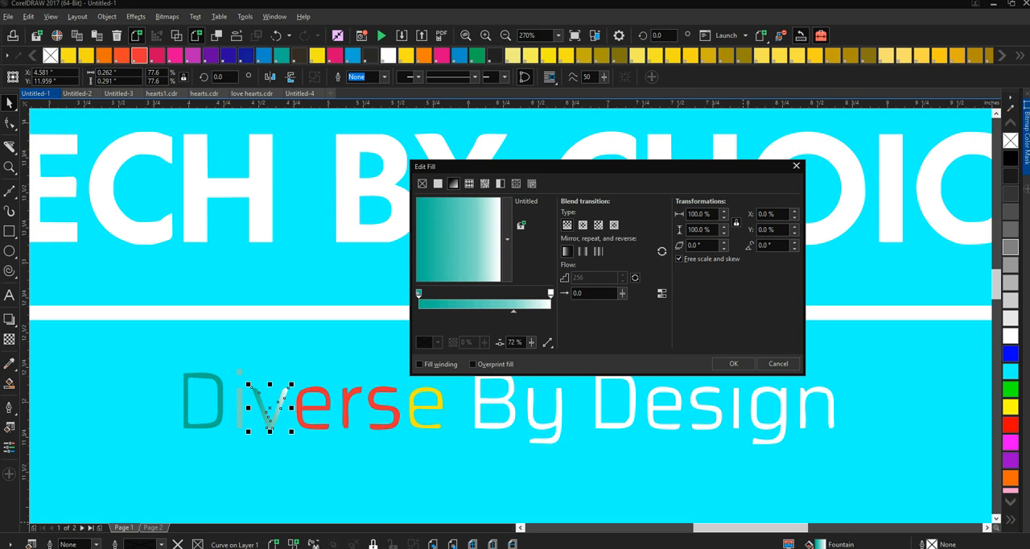
drag(513, 311, 506, 310)
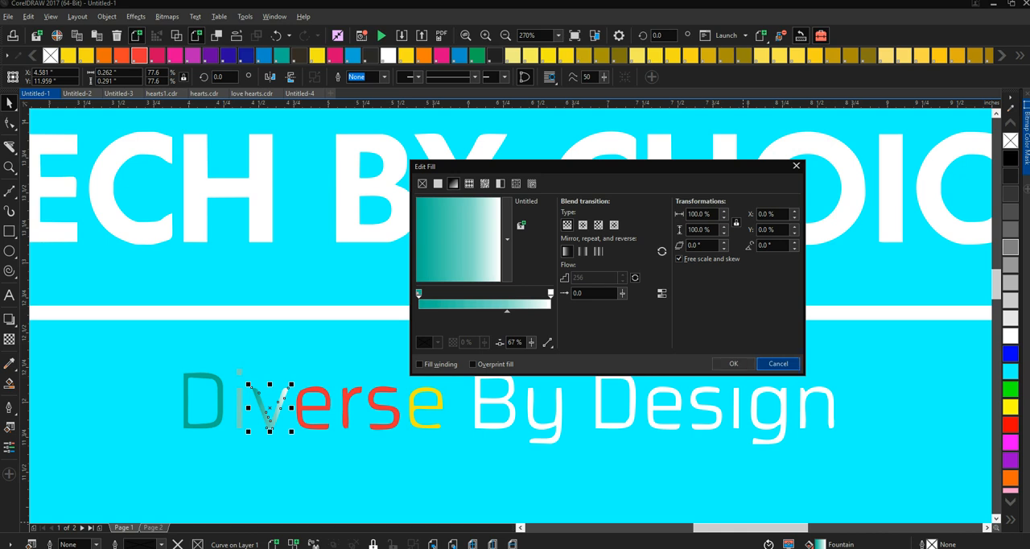
click(744, 364)
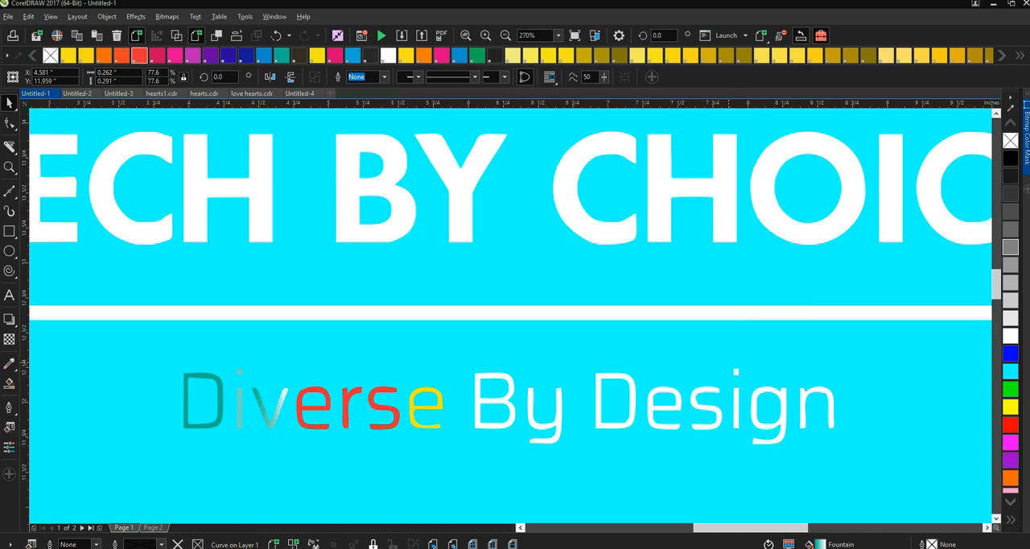
key(Escape)
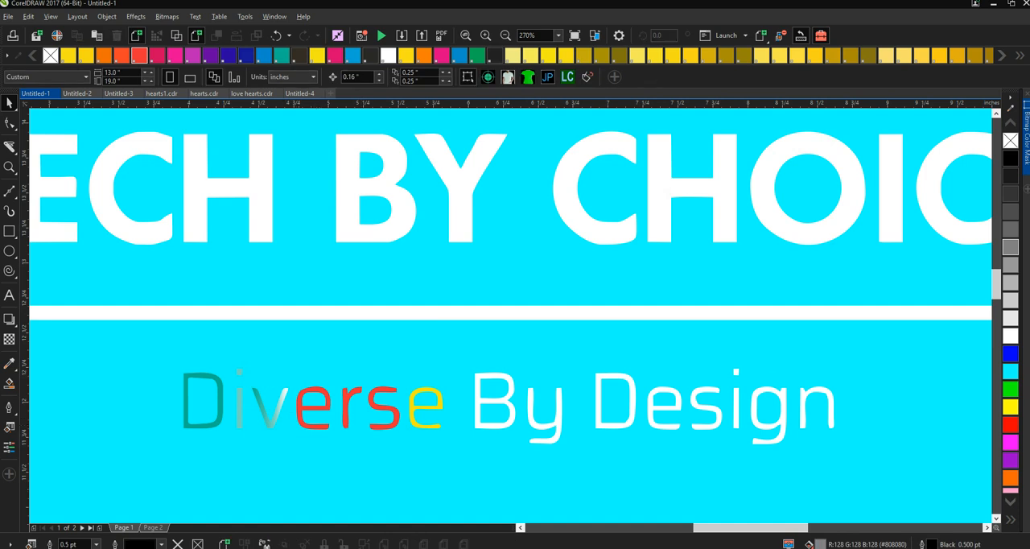
- Lighten the first e of "Diverse" to a 56% tint of PANTONE Red 032 C
click(302, 408)
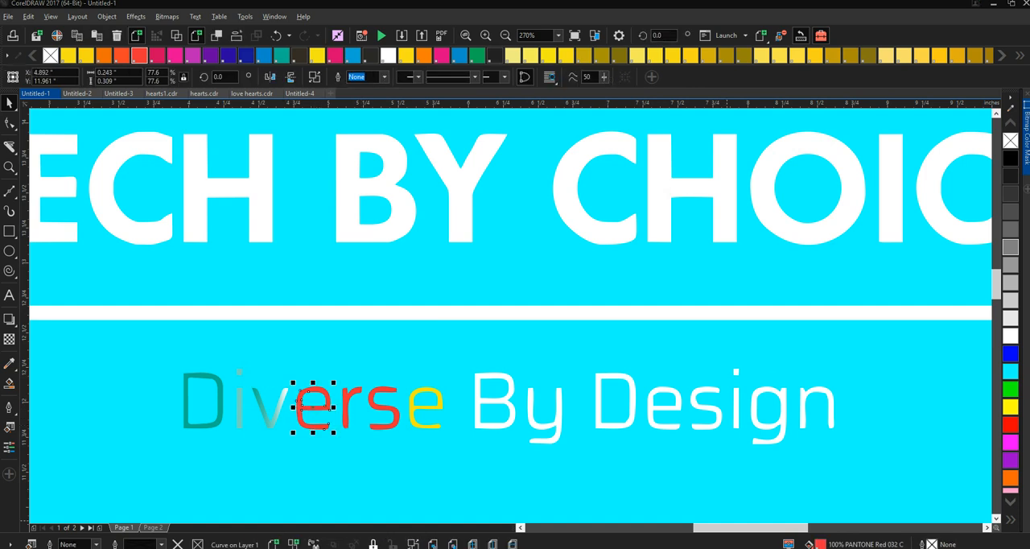
double_click(820, 544)
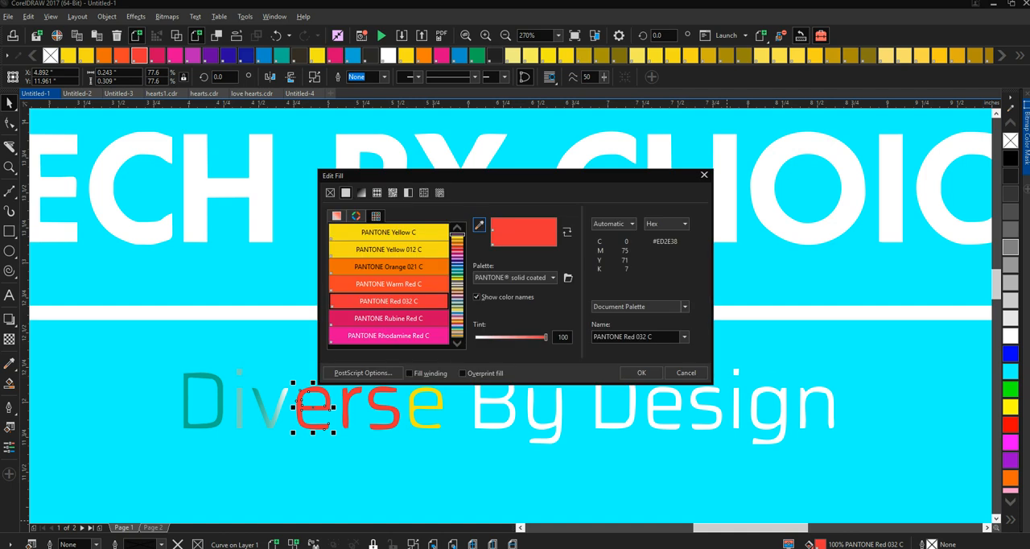
click(514, 337)
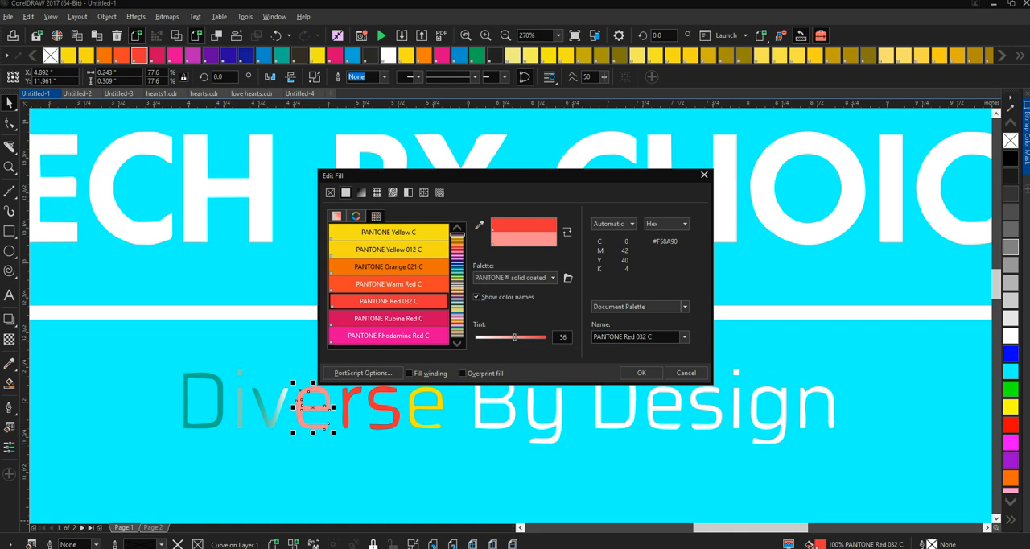
click(641, 372)
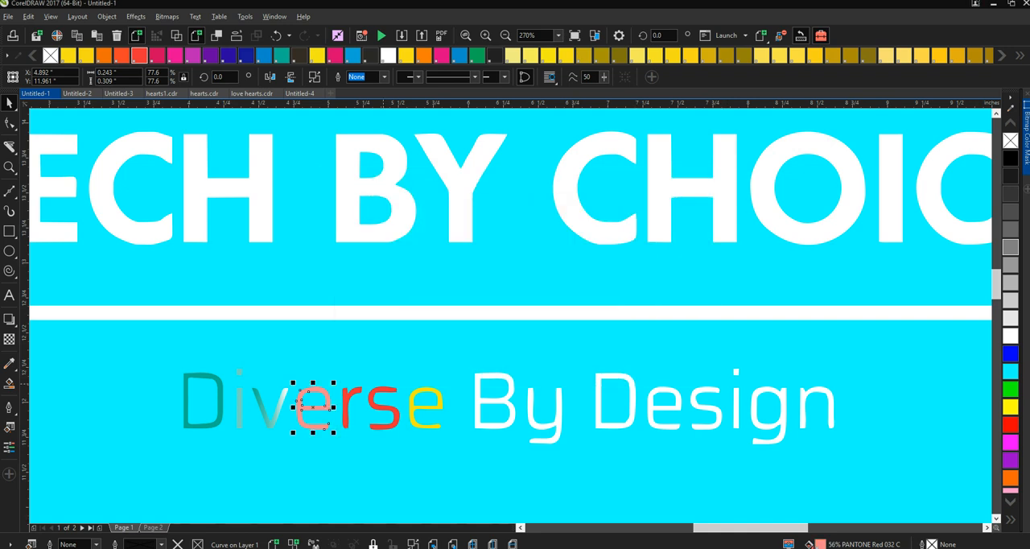
- Give the s of "Diverse" a fountain fill from a 67% tint of PANTONE Red 032 C to white
click(348, 401)
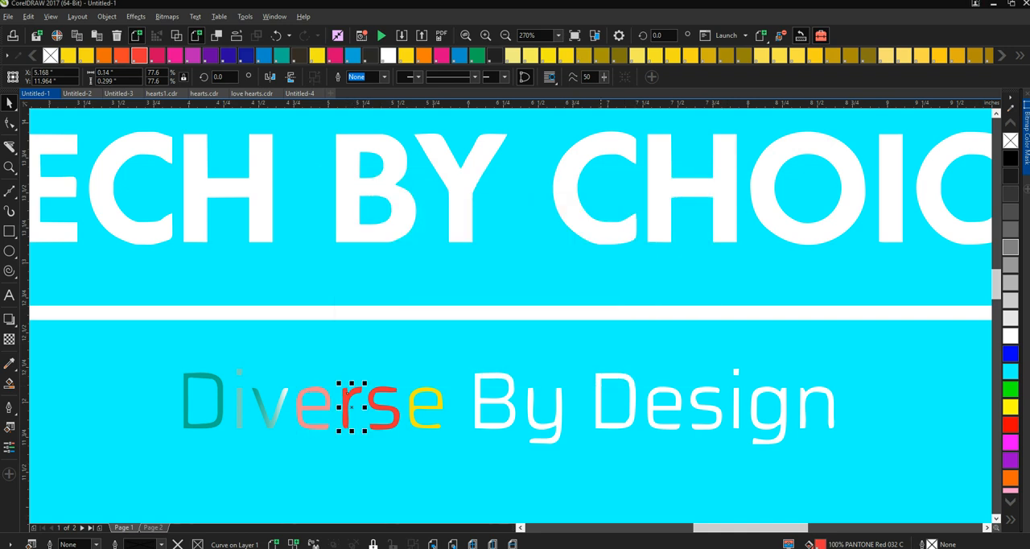
click(370, 423)
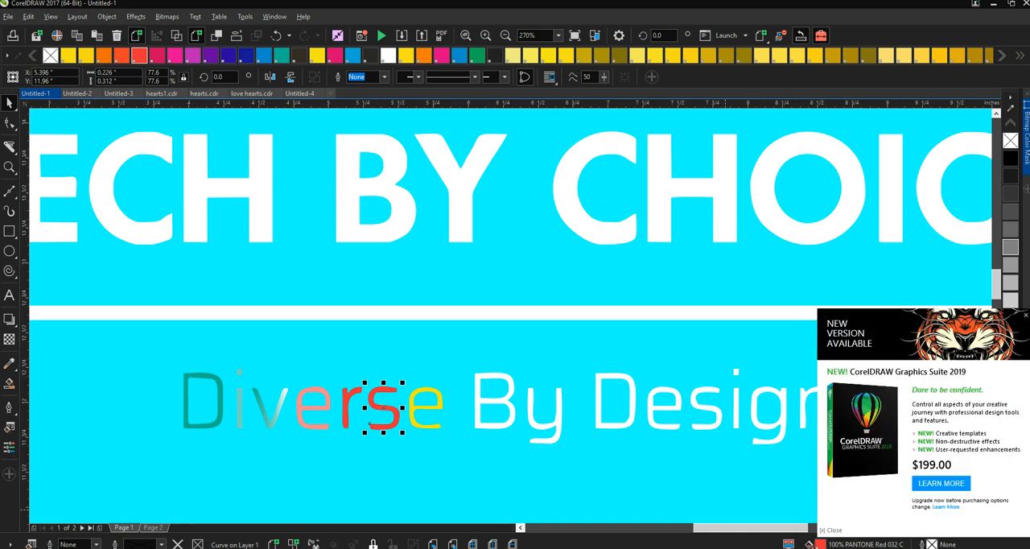
key(shift+F11)
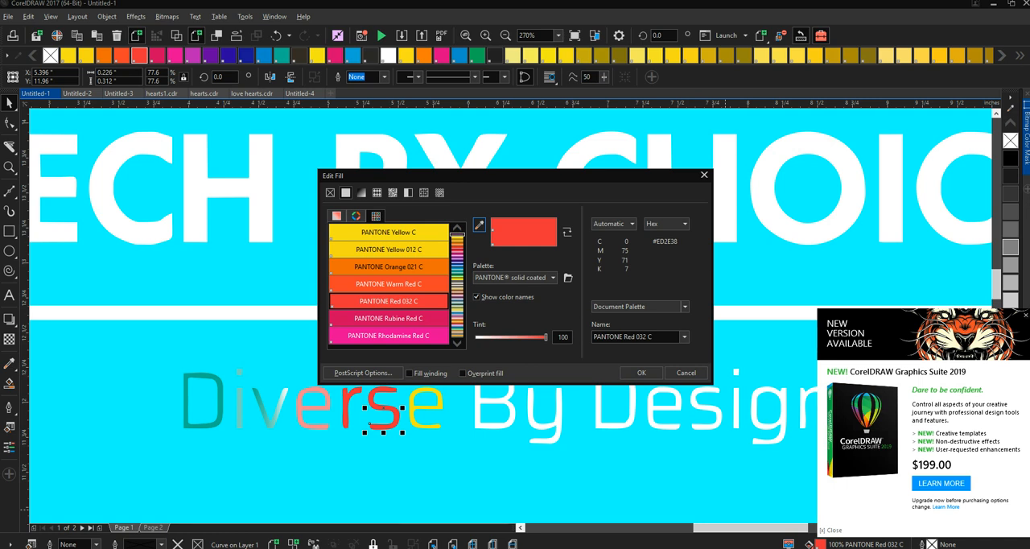
click(522, 337)
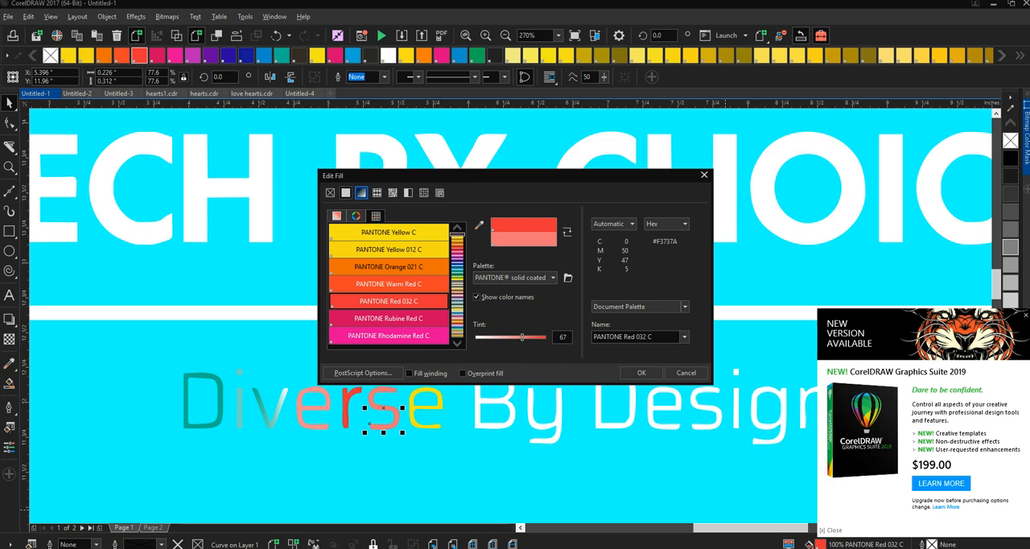
click(361, 193)
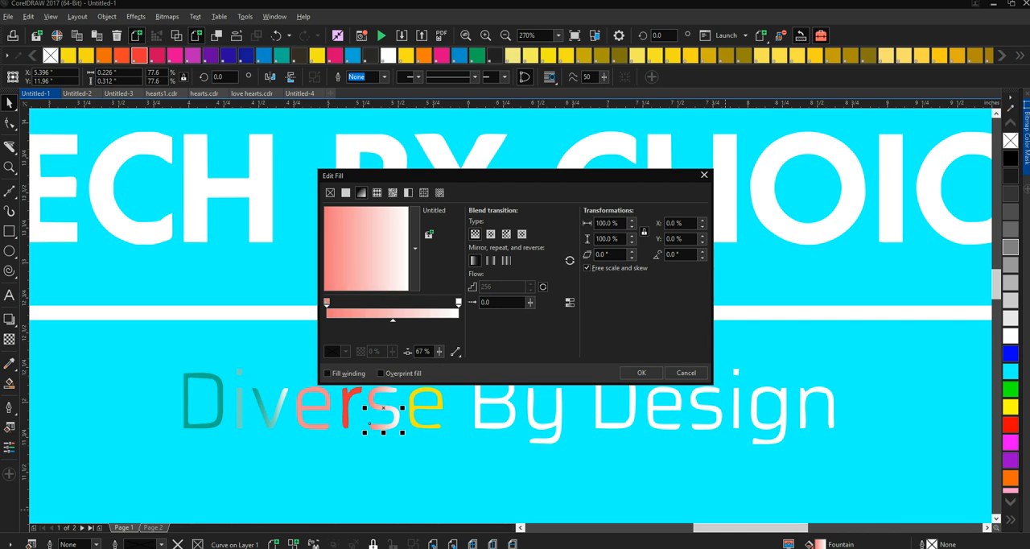
- Add a PANTONE Green C color node to the s's fountain fill and place it at 77%
double_click(458, 303)
click(346, 351)
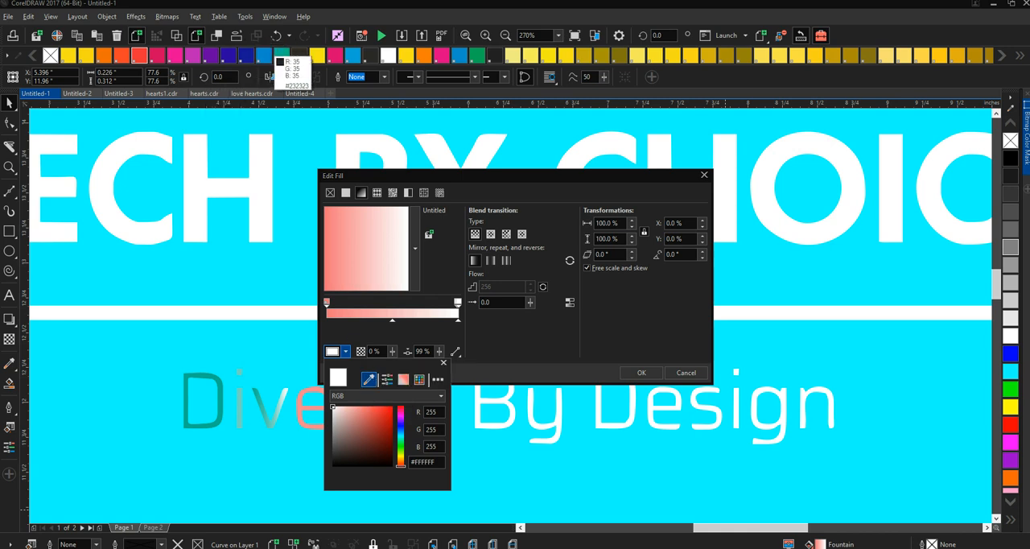
click(282, 56)
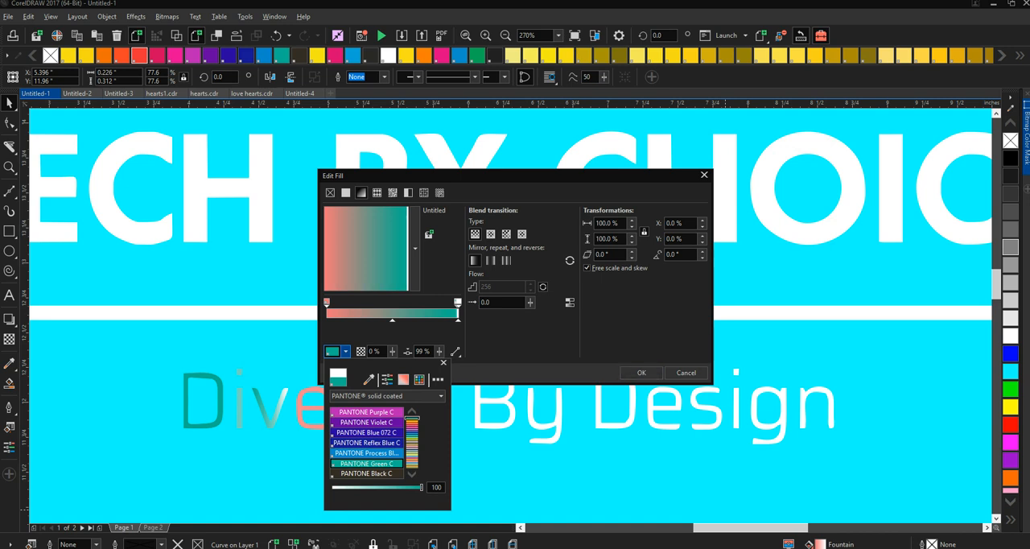
click(443, 363)
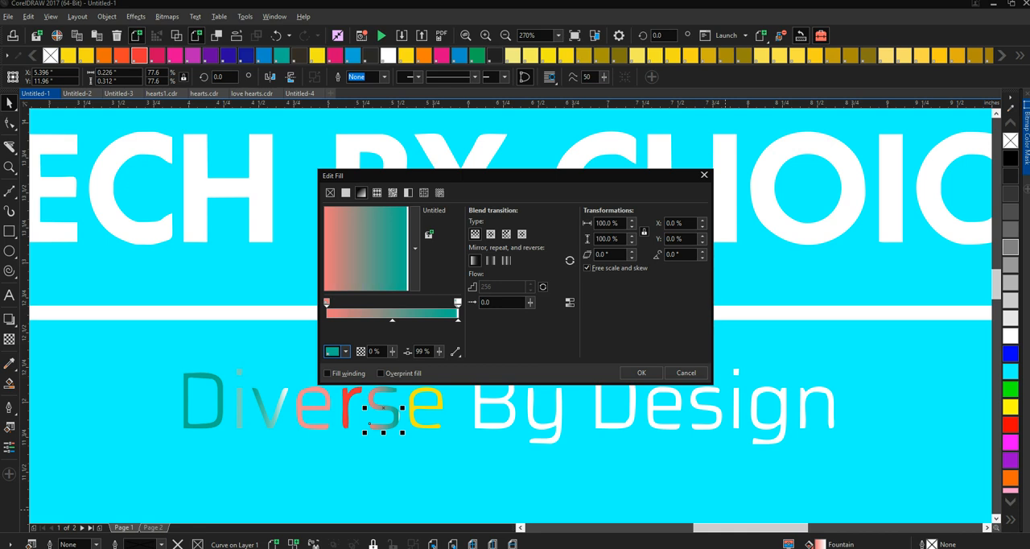
click(458, 304)
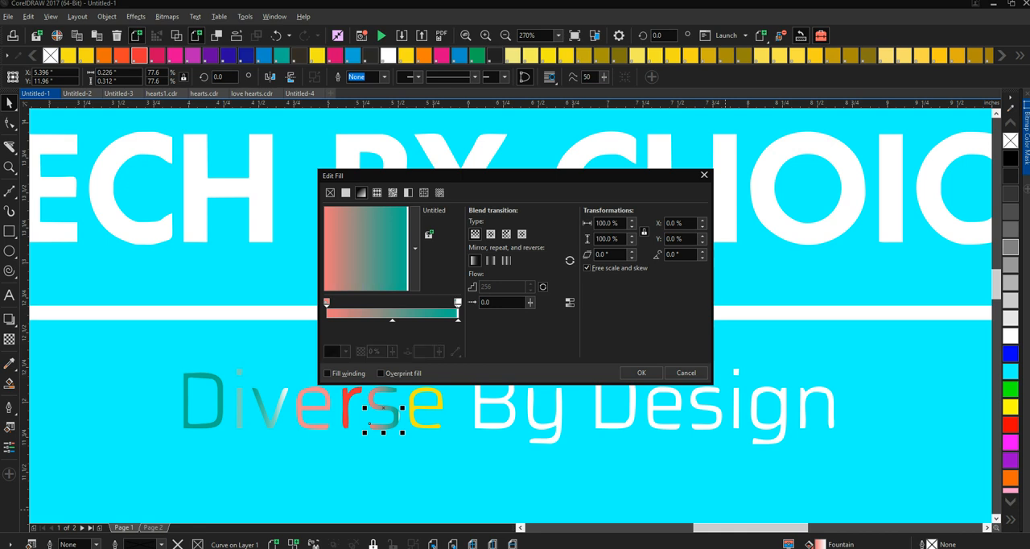
drag(457, 303, 422, 302)
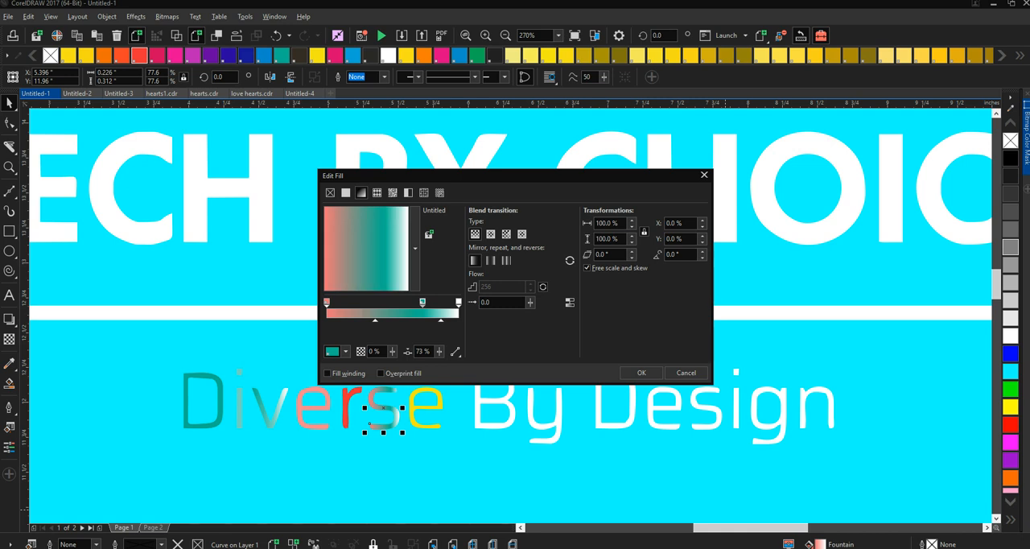
drag(422, 302, 427, 303)
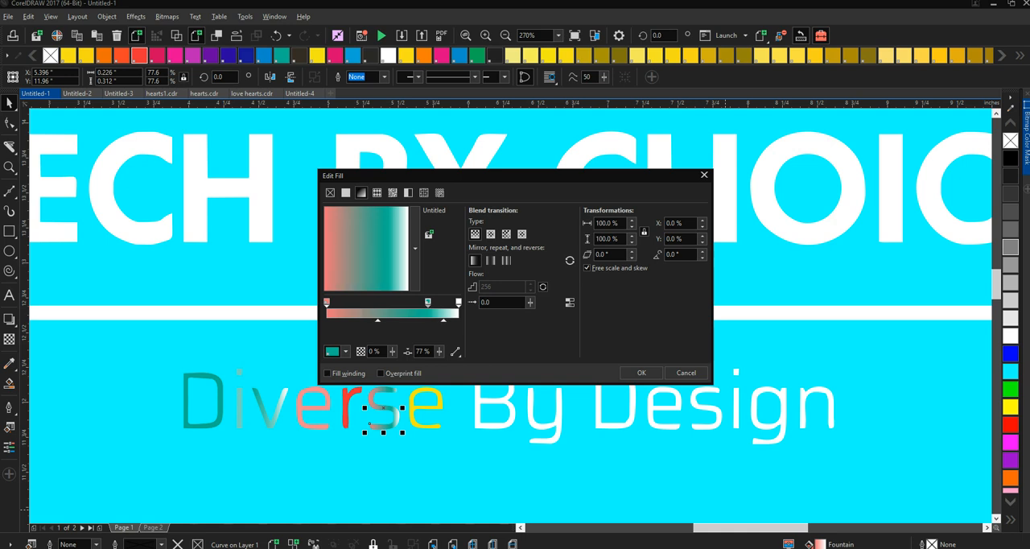
- Recolor the 77% node of the s's fountain fill to PANTONE Process Yellow and apply the fill
click(345, 351)
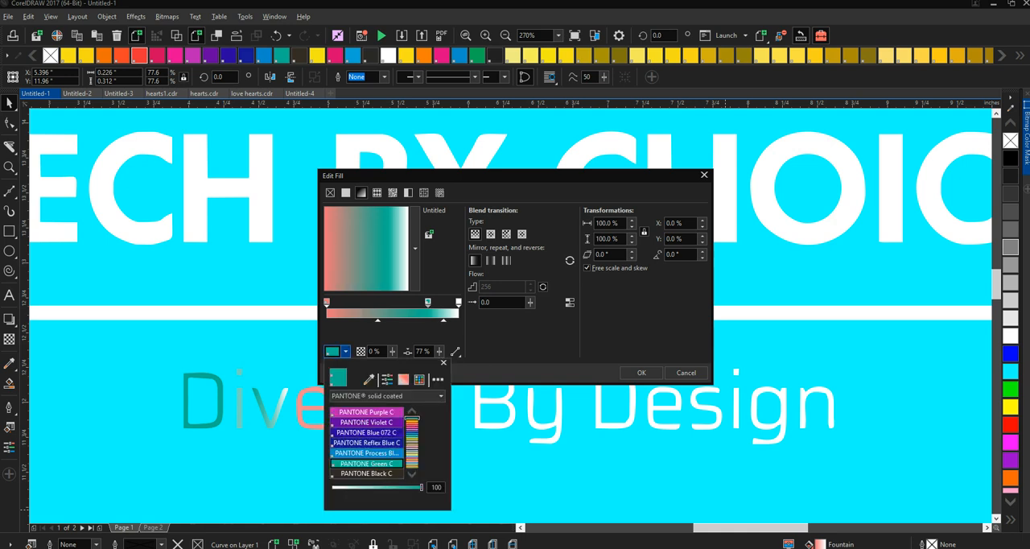
click(368, 379)
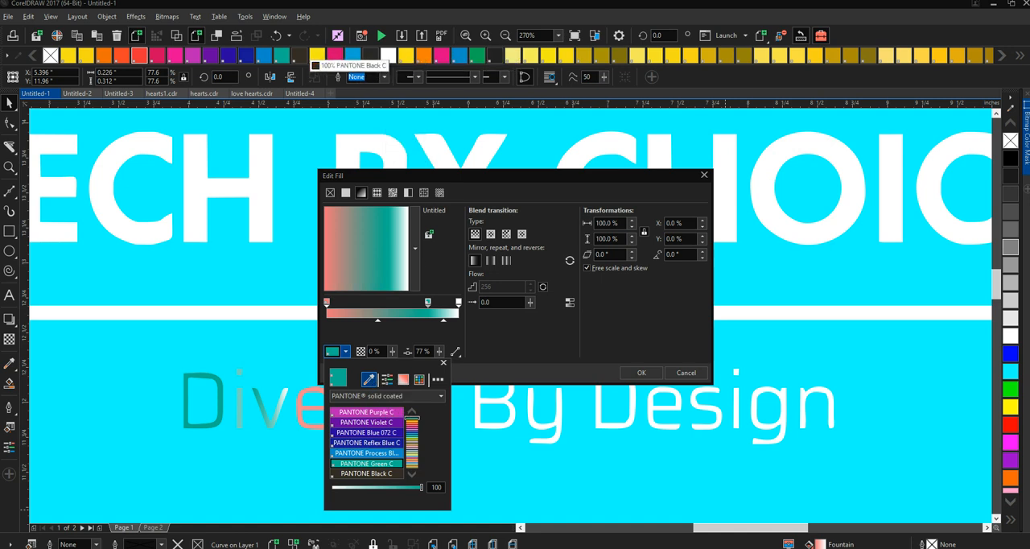
click(317, 56)
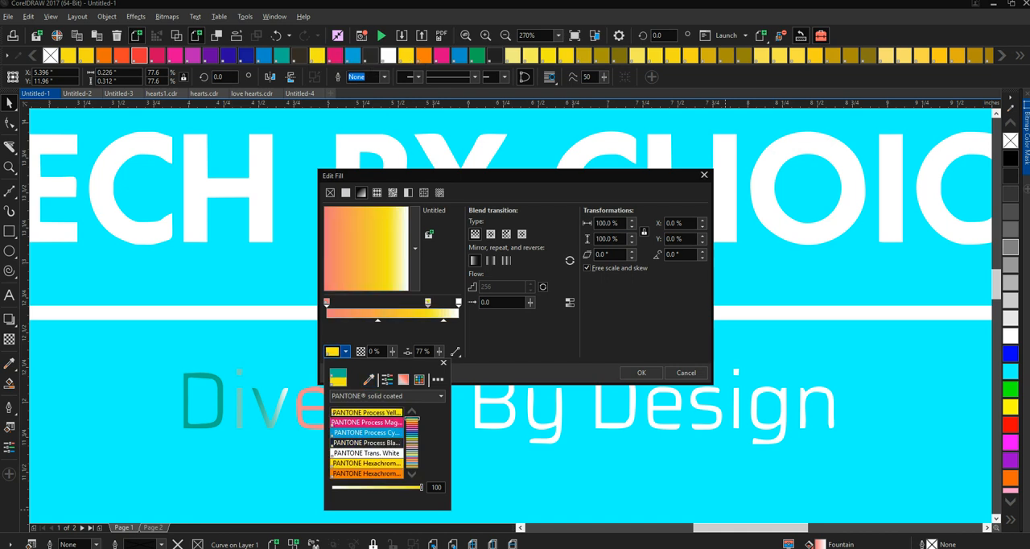
click(641, 372)
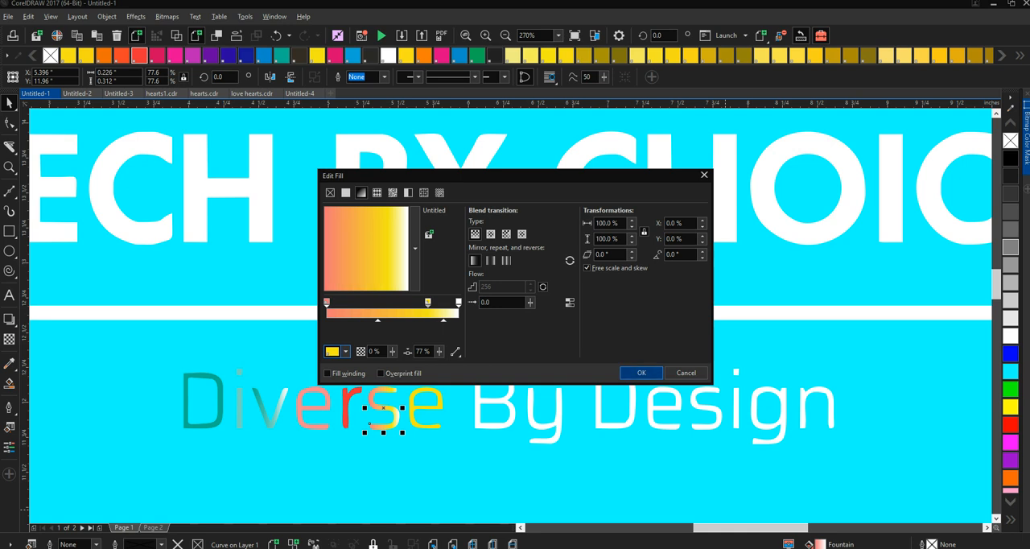
click(641, 373)
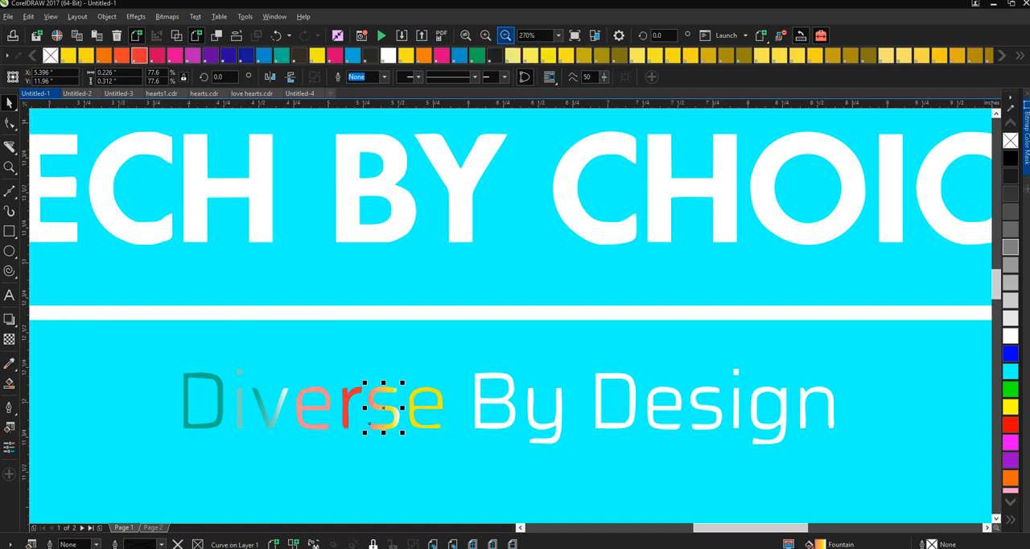
- Unlock the background rectangle behind the logo and fill it with black
click(505, 36)
click(505, 36)
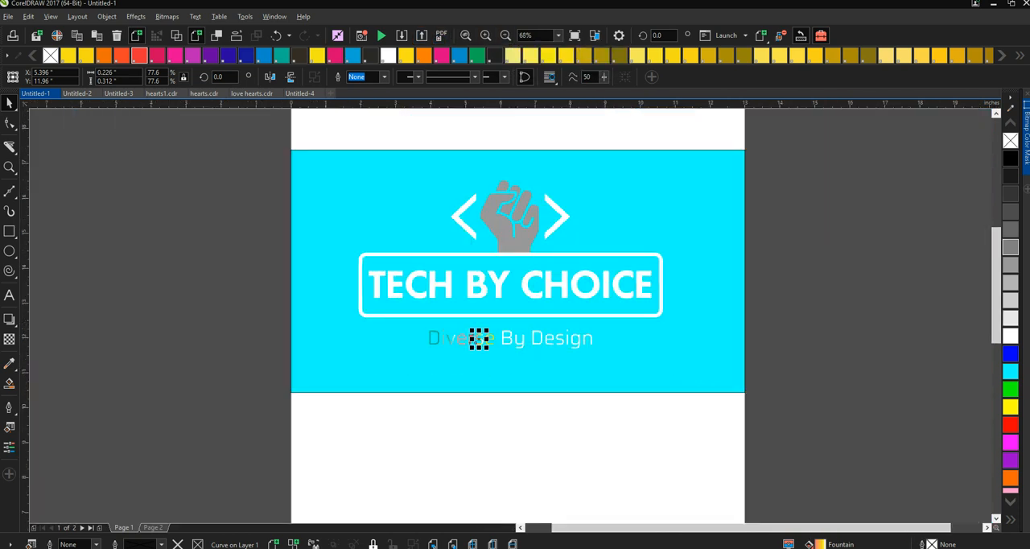
key(Escape)
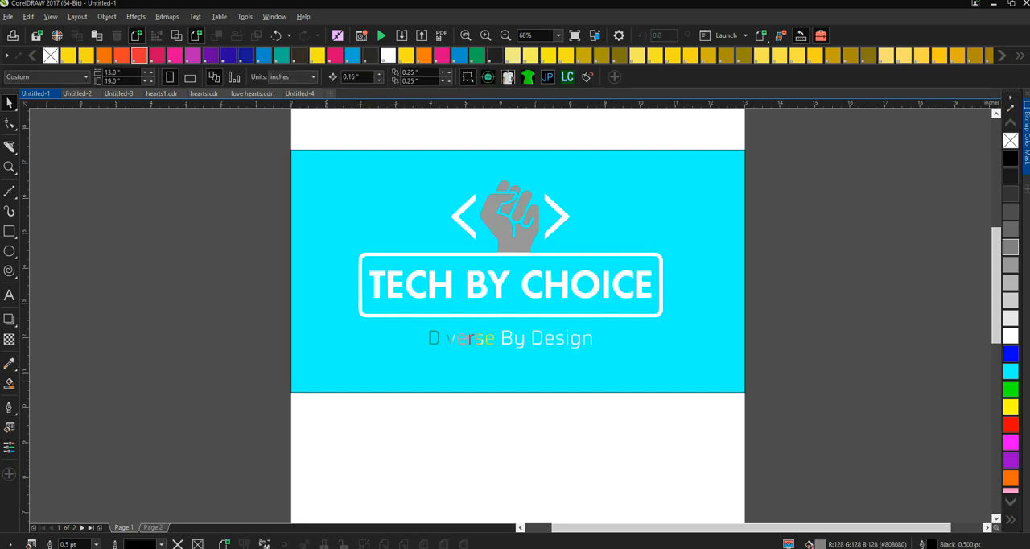
right_click(378, 369)
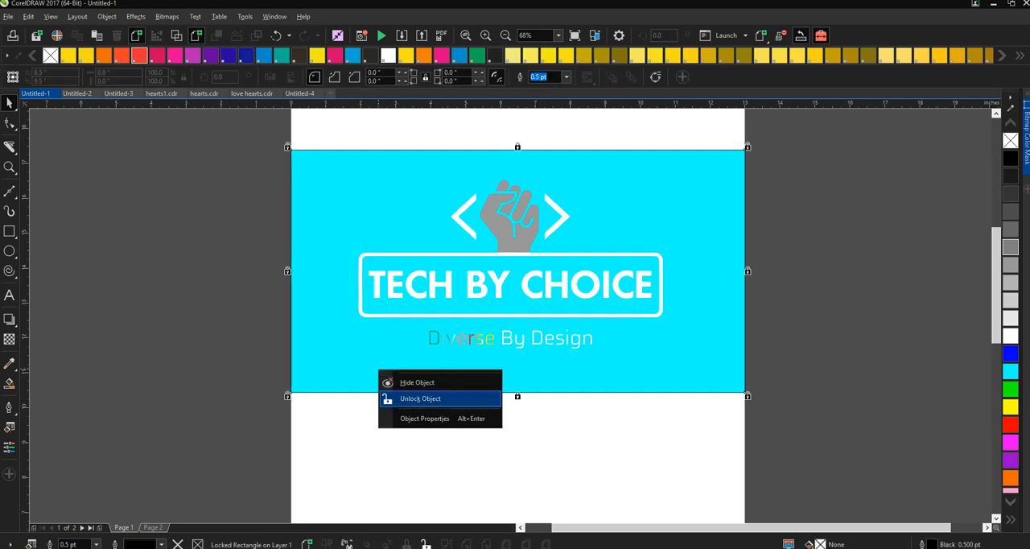
click(411, 399)
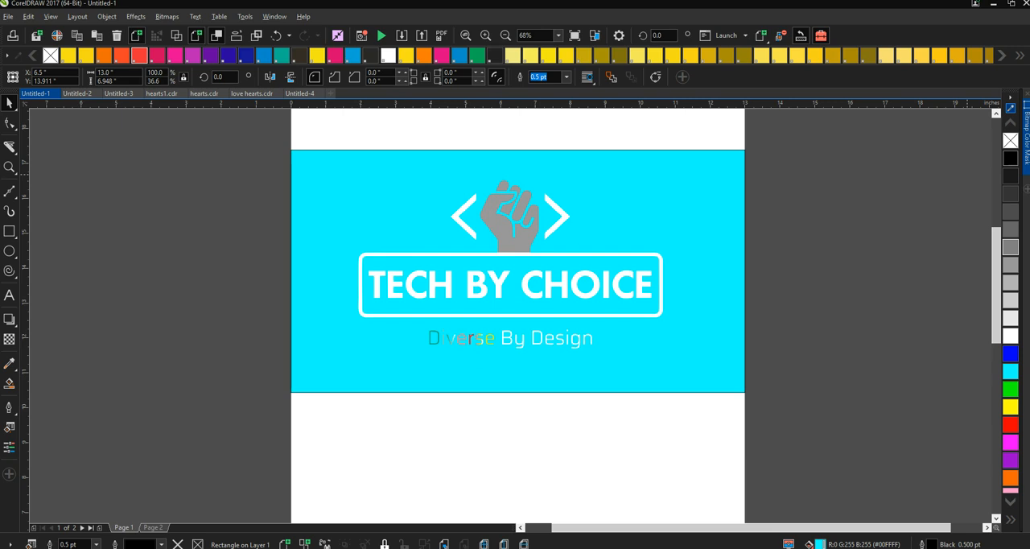
click(1010, 158)
key(Escape)
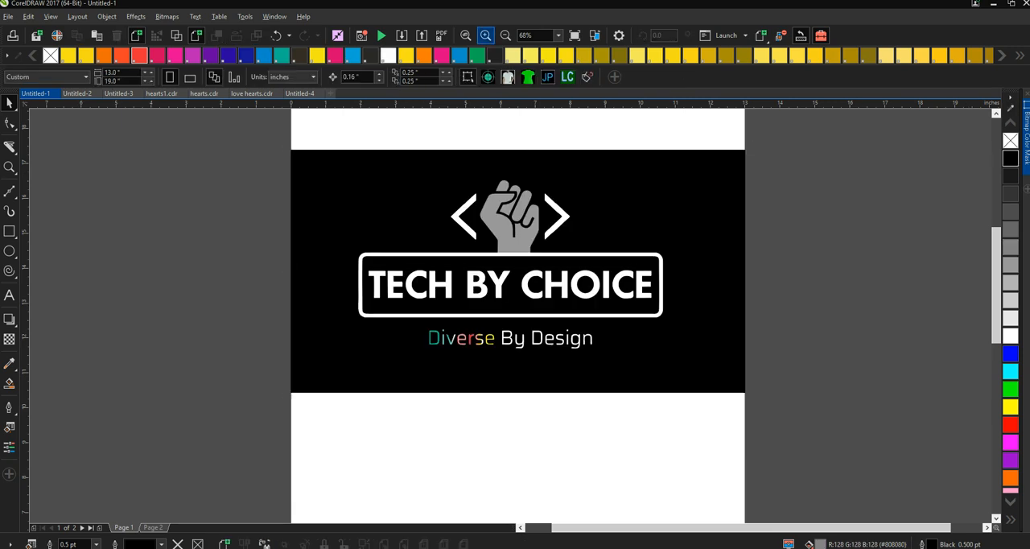
click(485, 35)
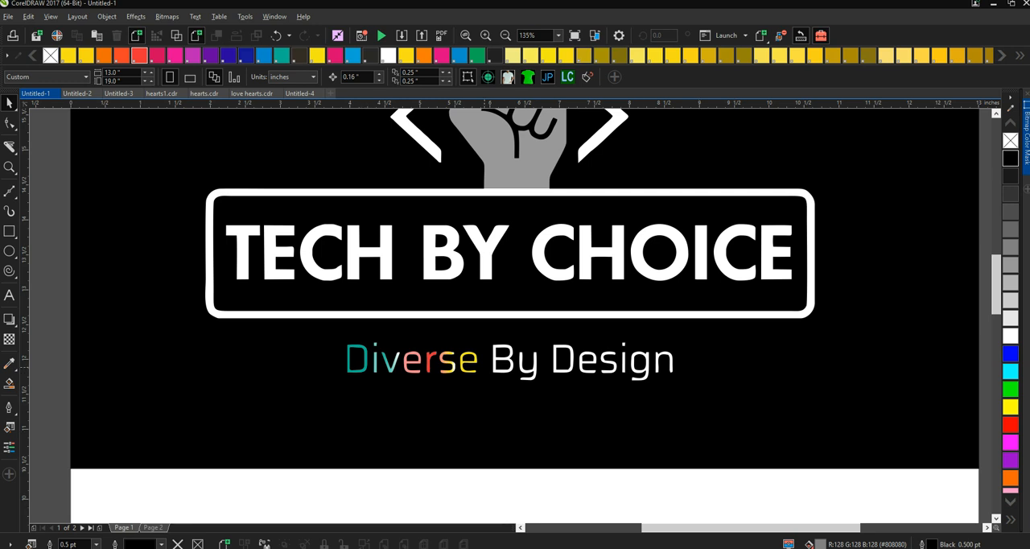
scroll(525, 314, up, 2)
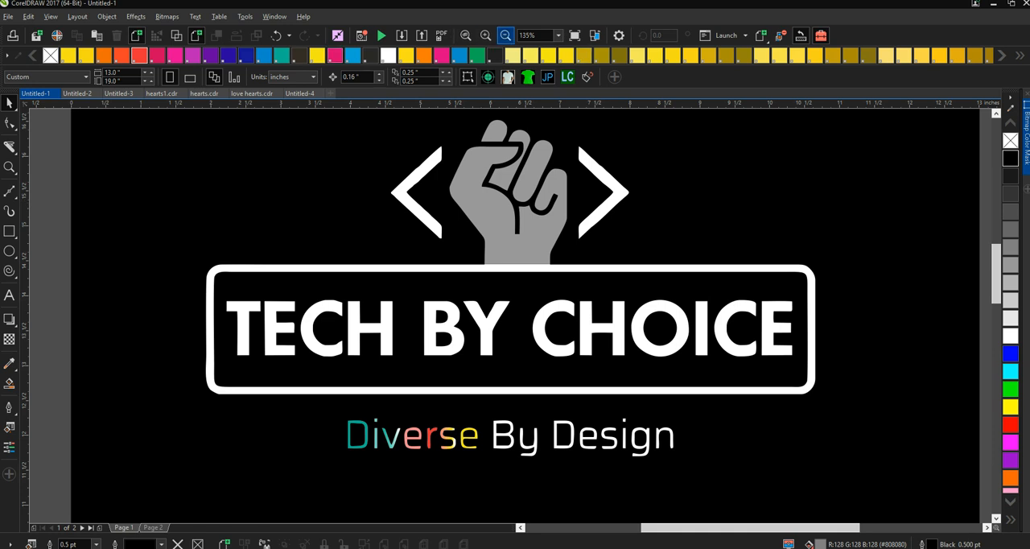
click(505, 35)
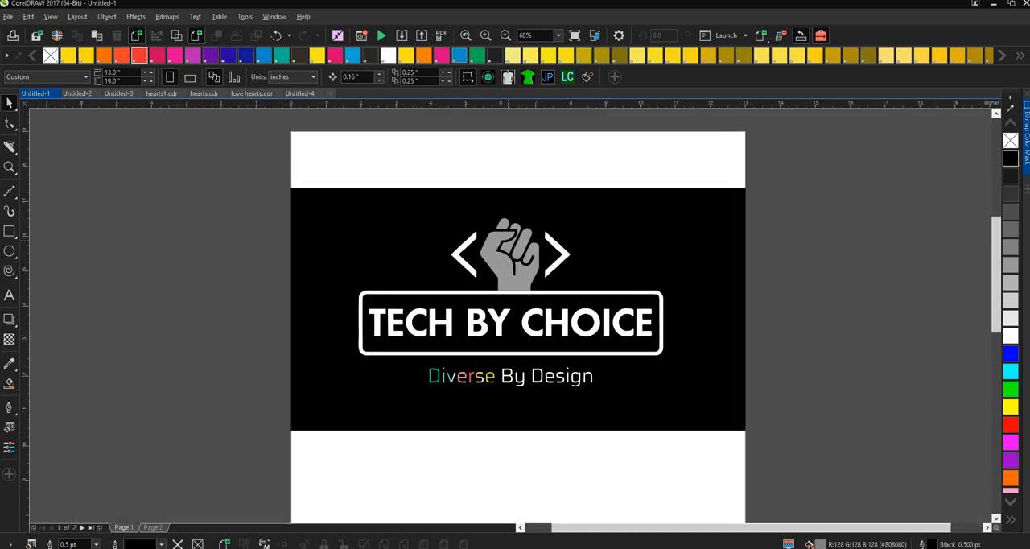
drag(271, 154, 793, 476)
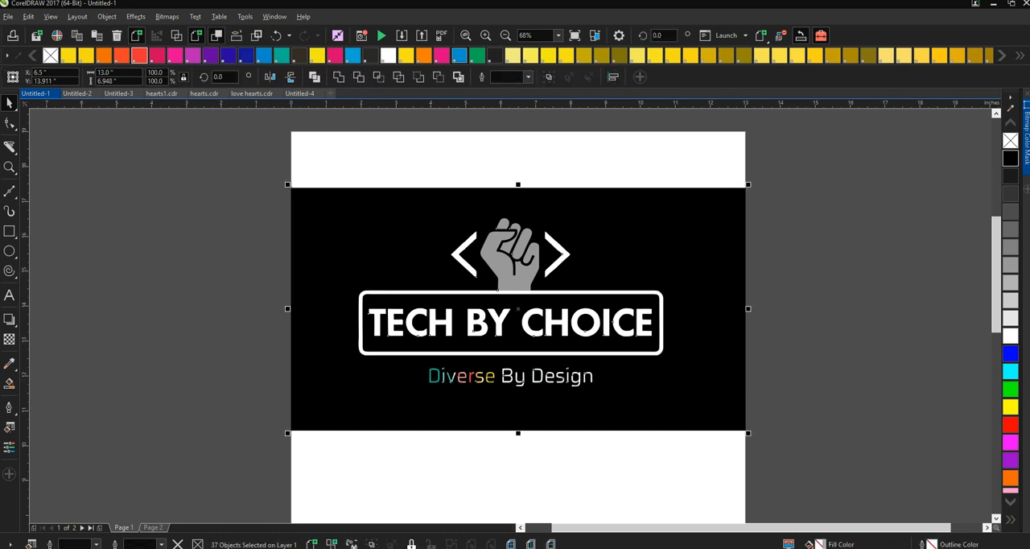
key(Escape)
click(329, 247)
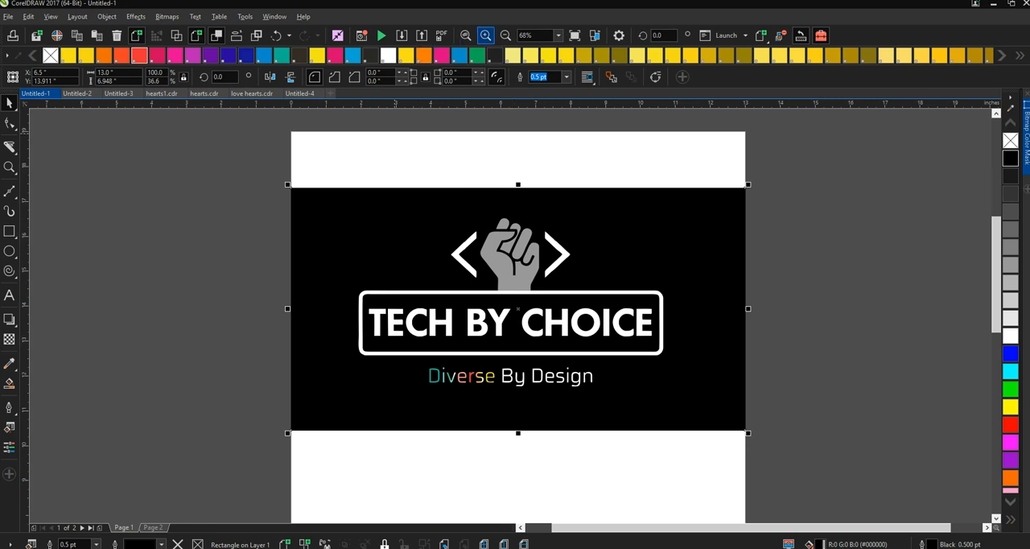
click(485, 35)
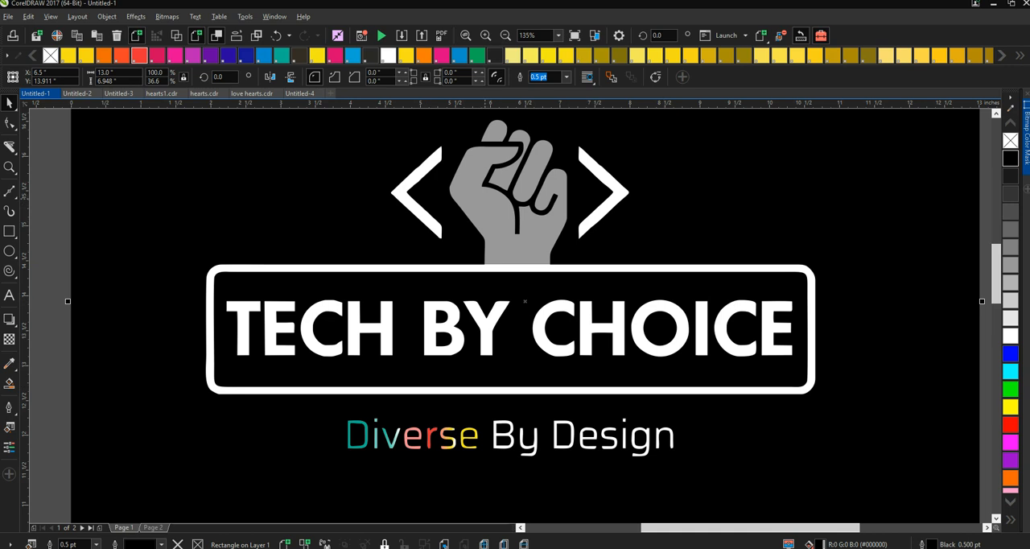
click(483, 195)
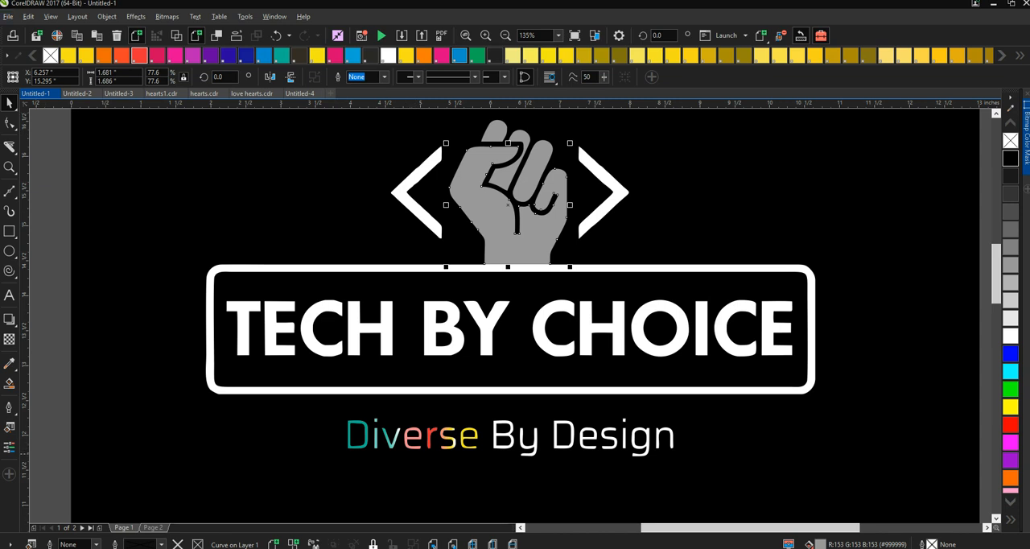
- Preview the print separations with the Cyan, Magenta, Yellow and Black plates excluded so only the PANTONE plates remain
click(7, 16)
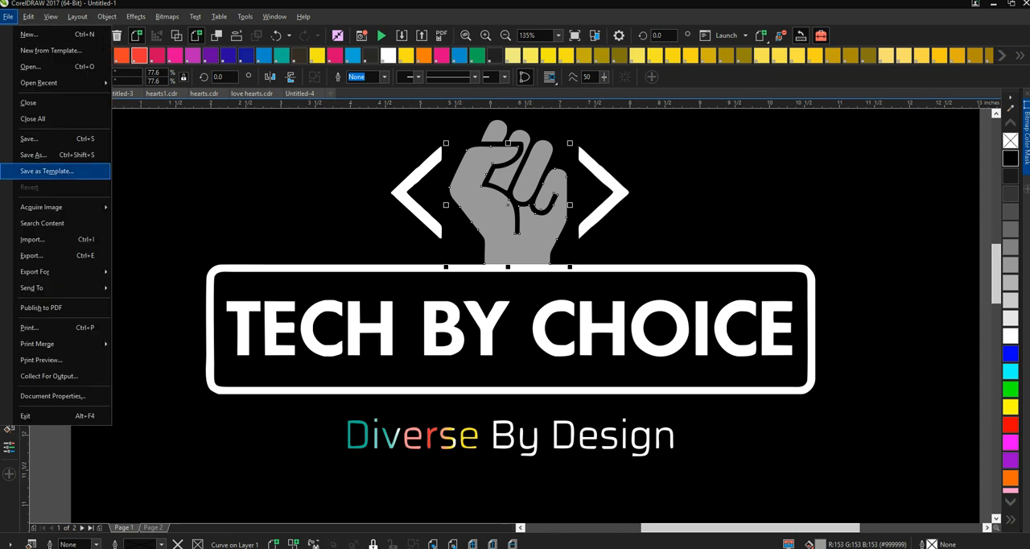
click(29, 327)
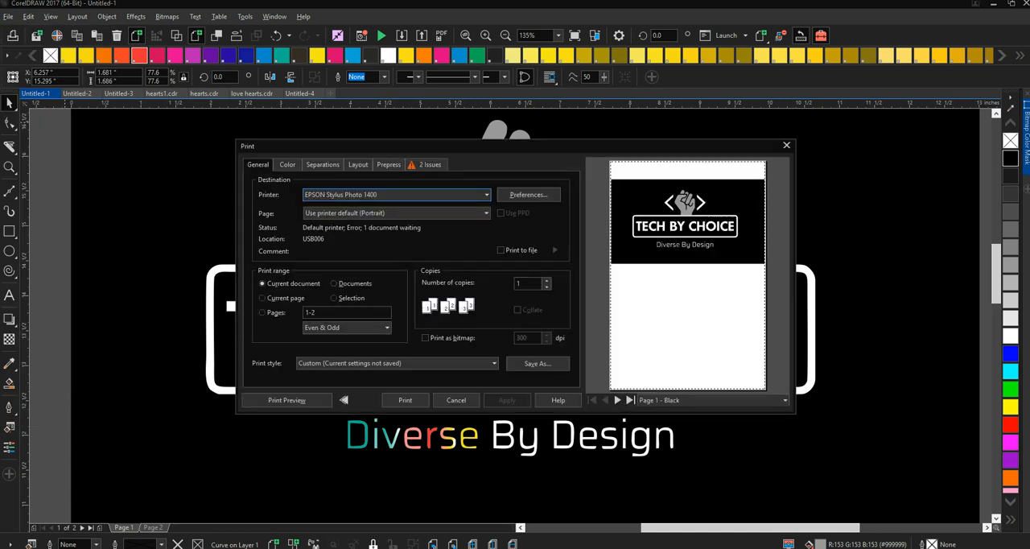
click(322, 164)
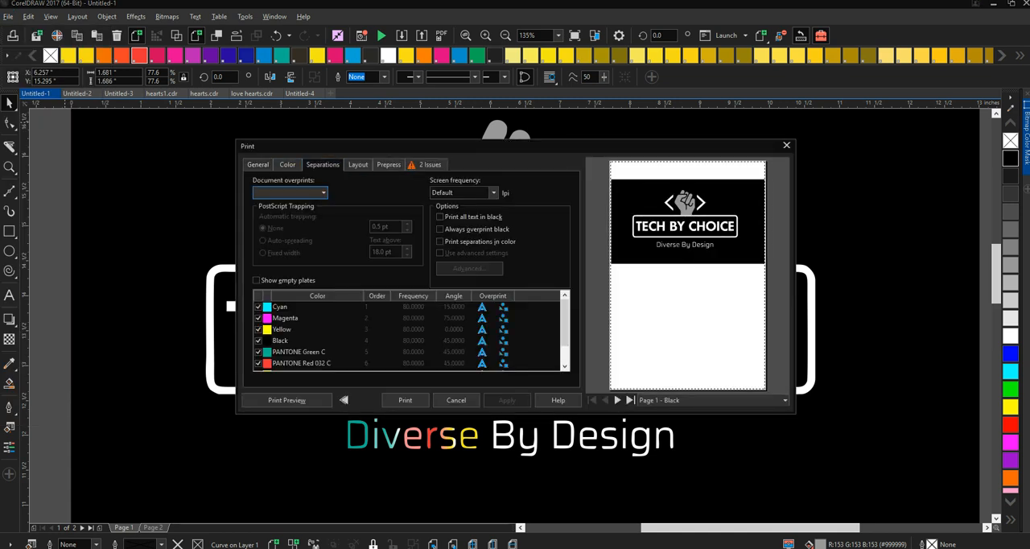
click(258, 306)
click(258, 317)
click(258, 340)
scroll(322, 333, down, 1)
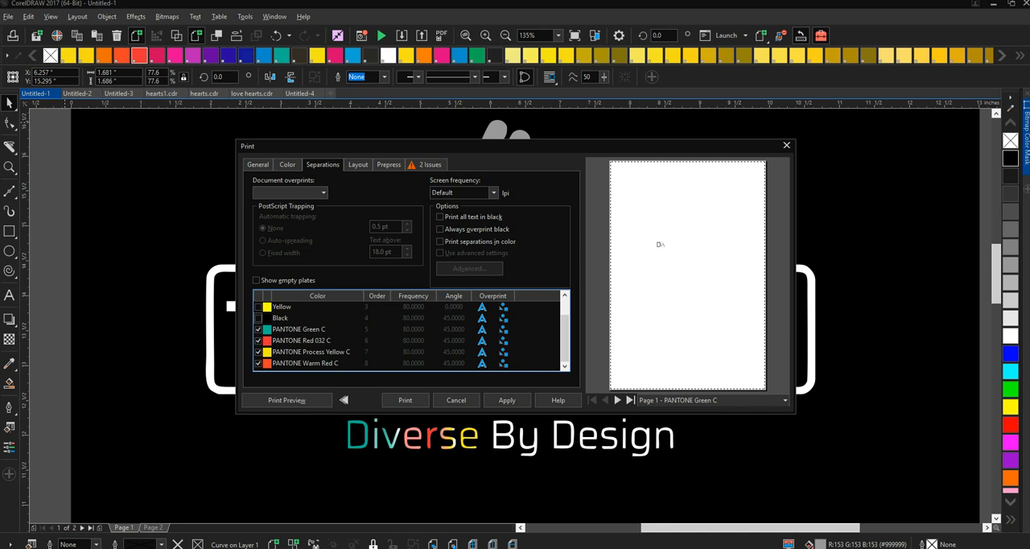
- Step through the print preview of each PANTONE separation plate, from page 1 to the last plate of page 2
click(310, 340)
click(310, 363)
click(617, 400)
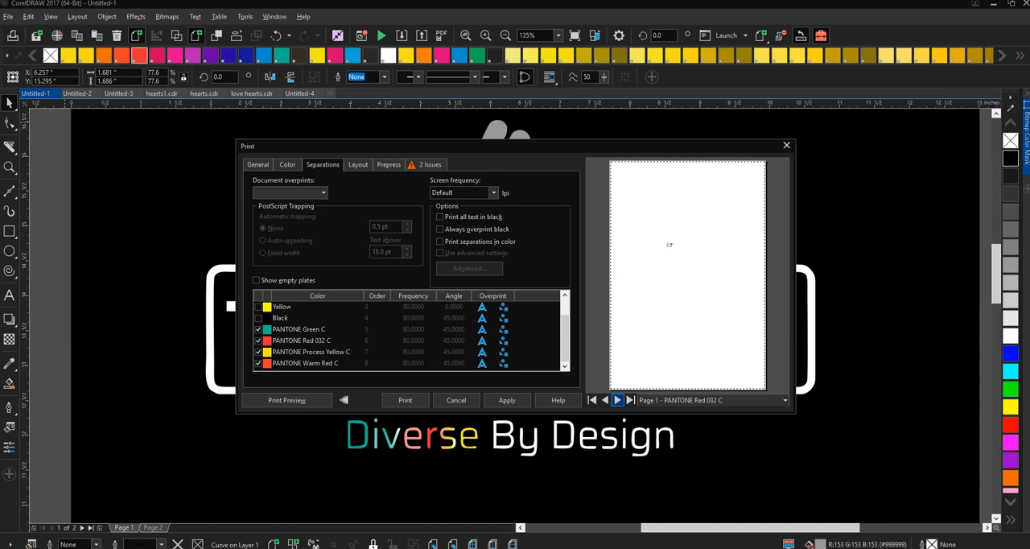
click(617, 400)
click(617, 400)
click(617, 400)
click(617, 400)
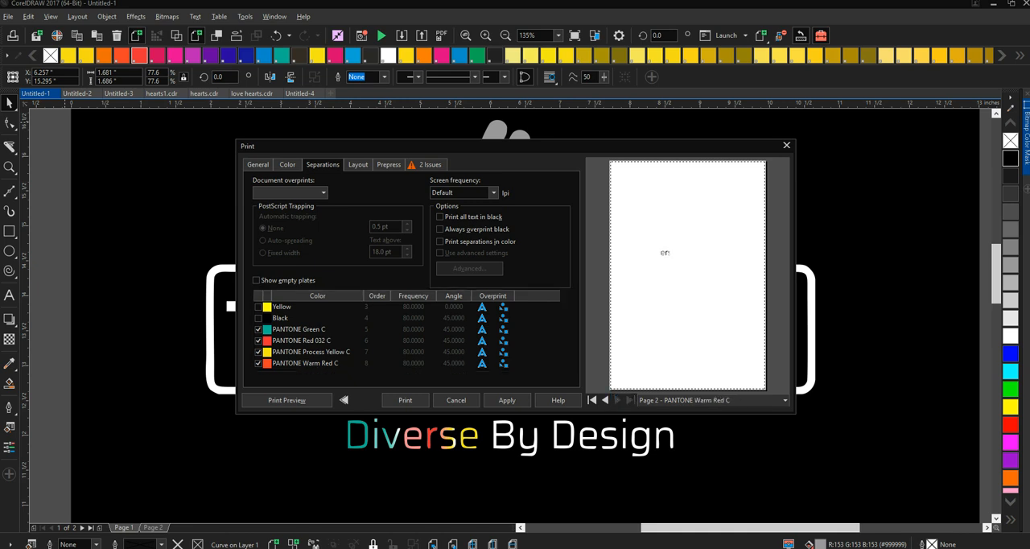
- Exclude the PANTONE Warm Red C plate and close the print settings without printing
click(258, 363)
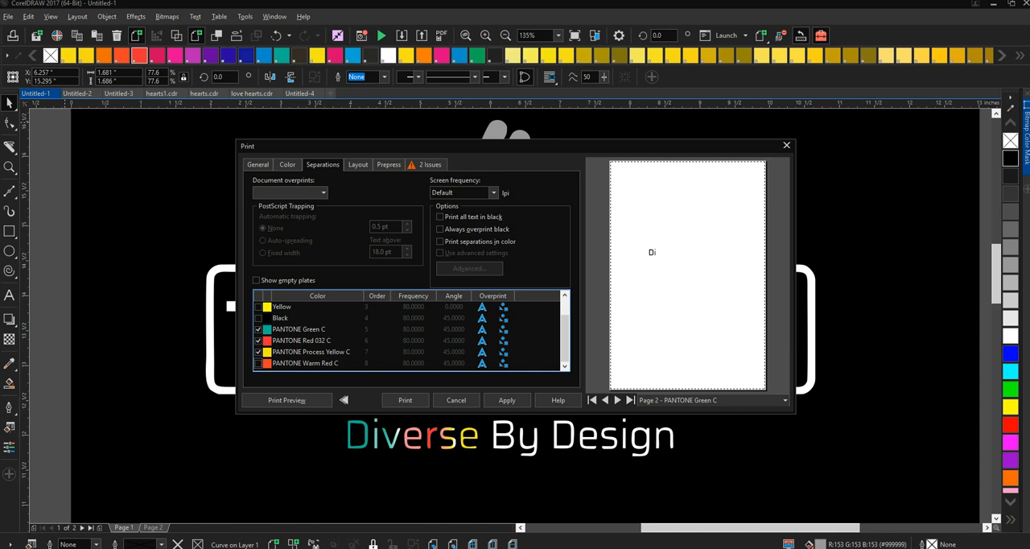
click(786, 145)
- Group all the logo objects, leaving the black background rectangle out of the group
click(831, 266)
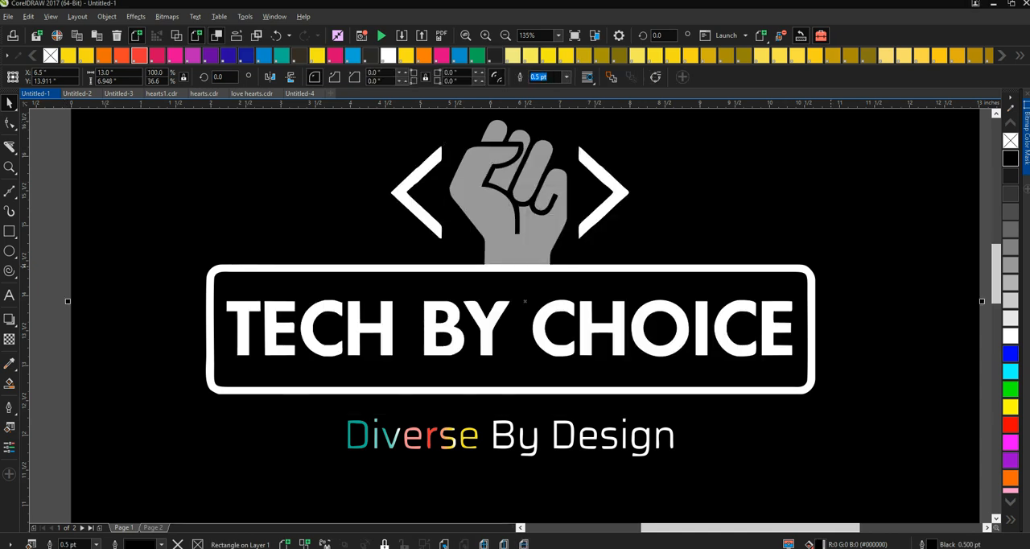
scroll(831, 266, up, 2)
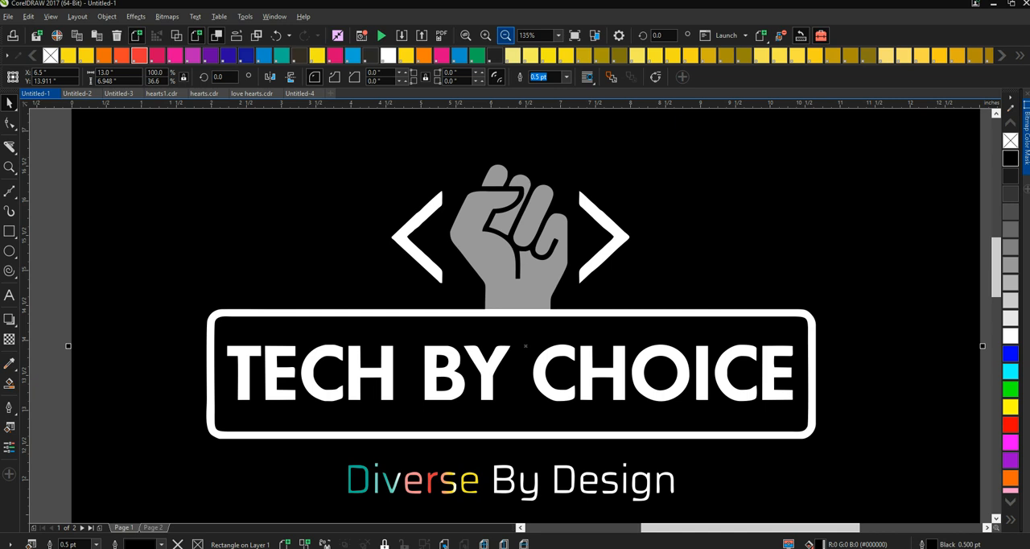
click(505, 35)
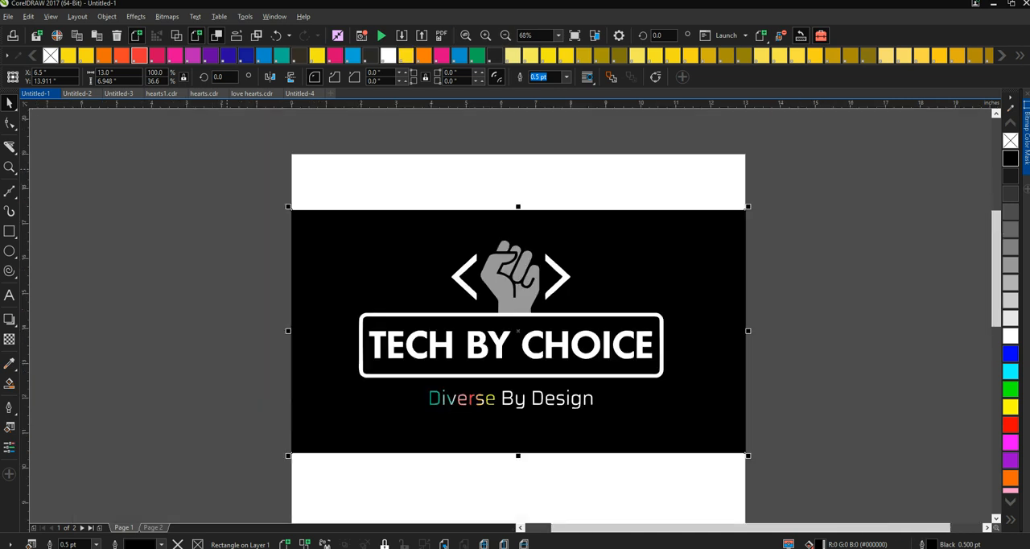
key(Escape)
click(310, 237)
drag(246, 202, 686, 452)
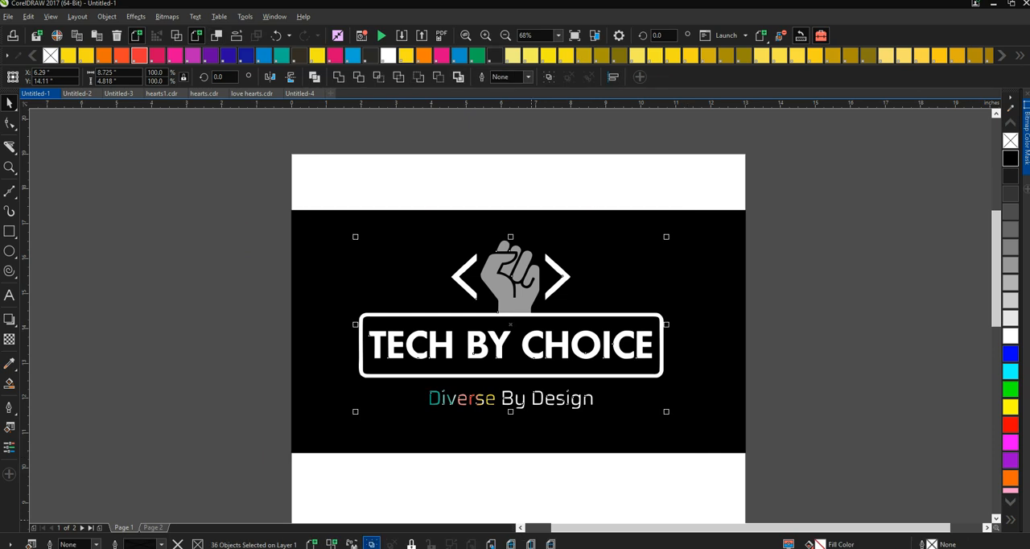
click(372, 543)
- Delete the black background rectangle behind the grouped logo
click(356, 326)
click(517, 330)
click(295, 328)
drag(183, 249, 326, 247)
click(325, 247)
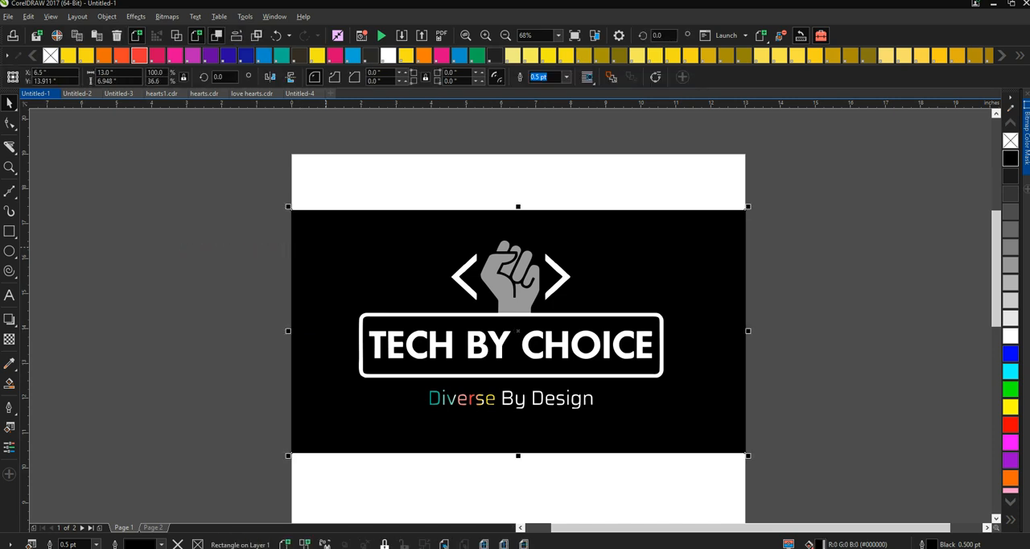
key(Delete)
- Export the grouped logo to the Desktop as an uncompressed TIFF bitmap named test
drag(387, 222, 736, 505)
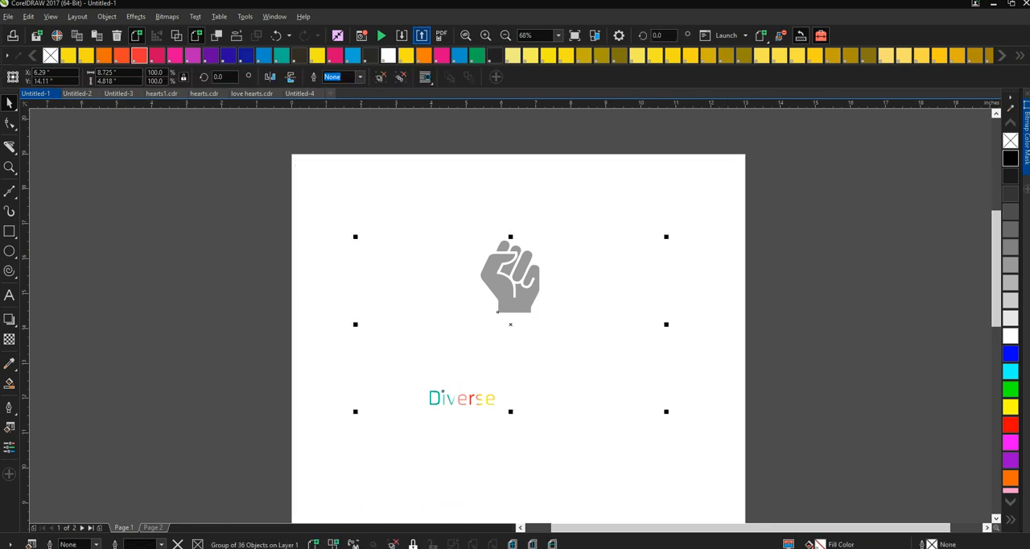
click(421, 35)
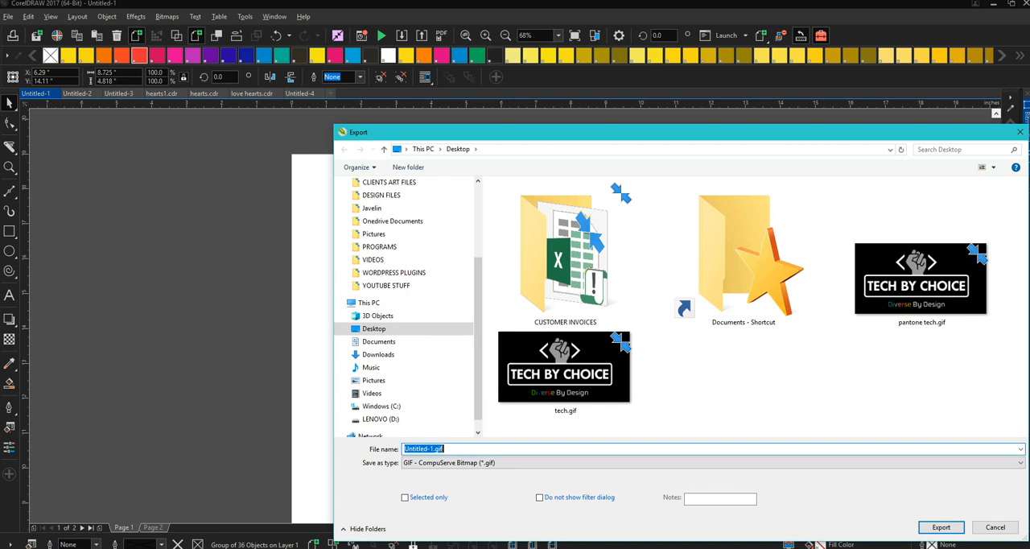
text(test)
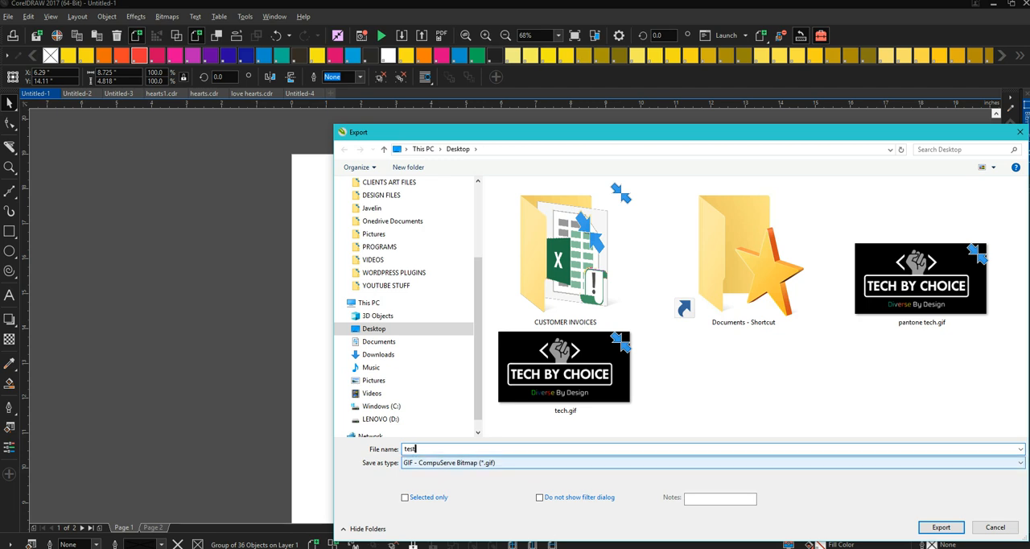
click(713, 463)
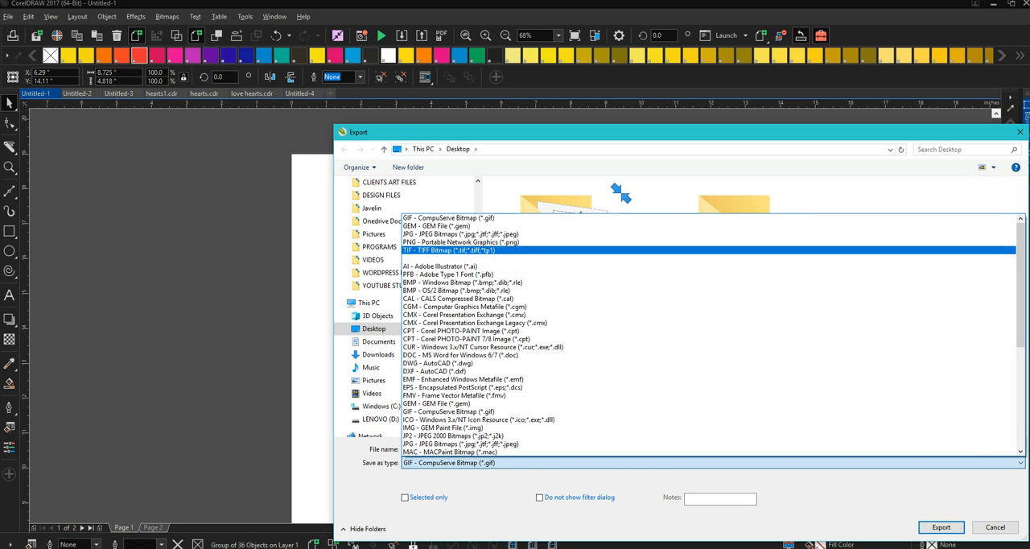
click(450, 250)
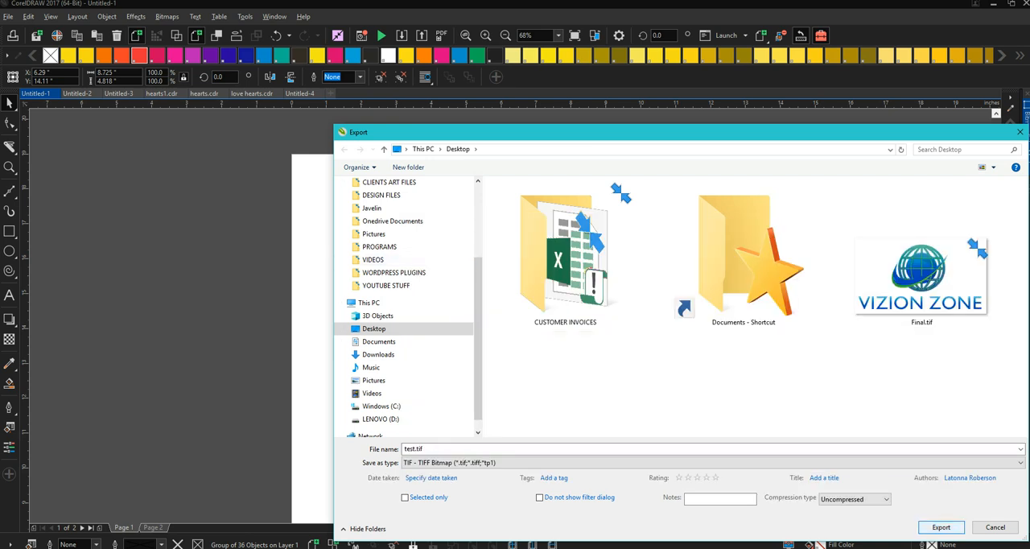
click(941, 527)
click(531, 413)
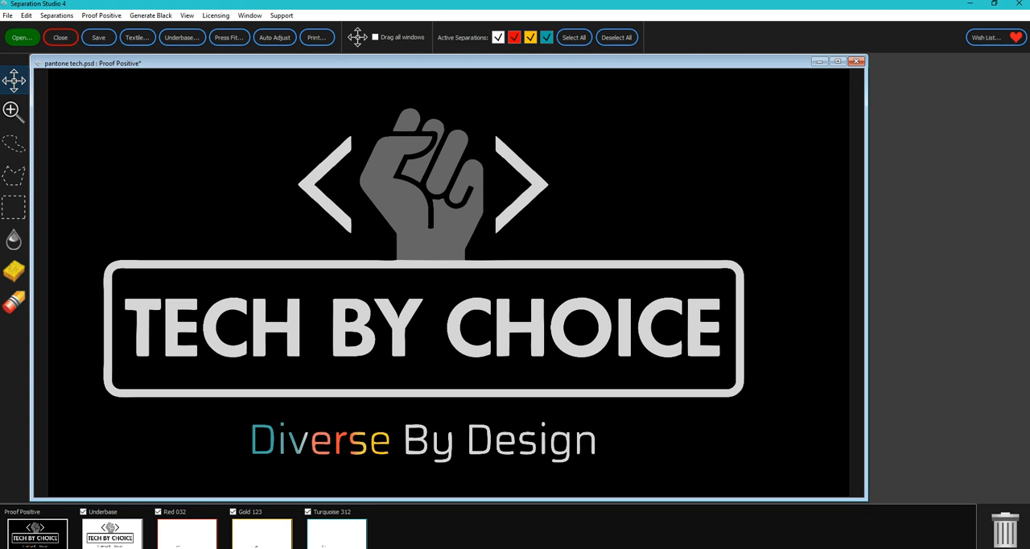
- Switch to Separation Studio 4 and open test.tif from the Desktop for separation
click(22, 37)
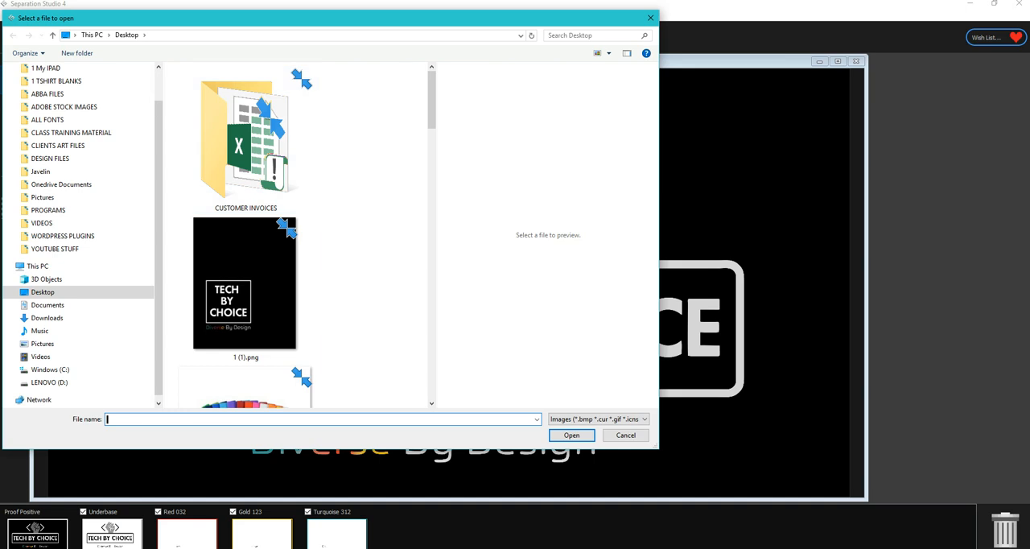
scroll(306, 233, down, 15)
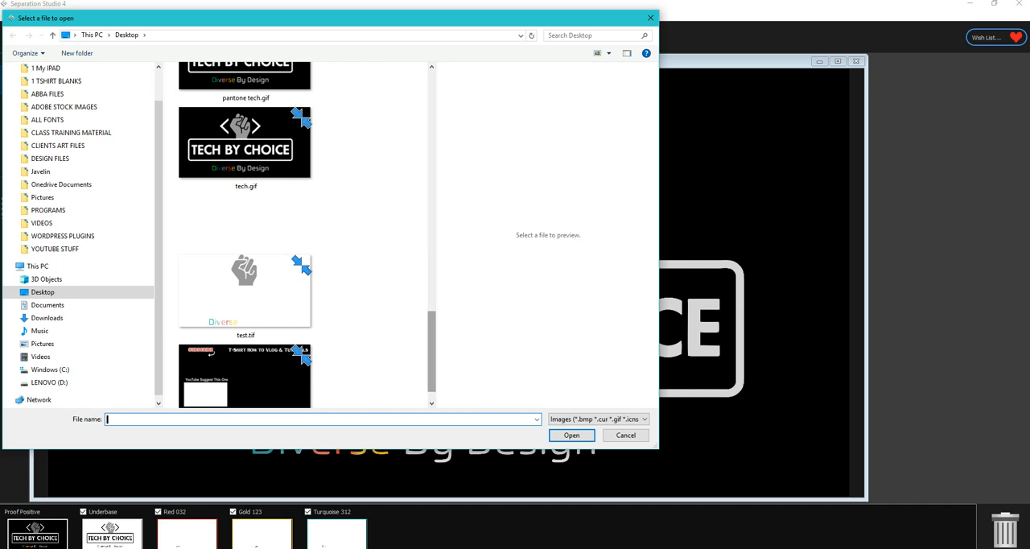
scroll(307, 235, down, 1)
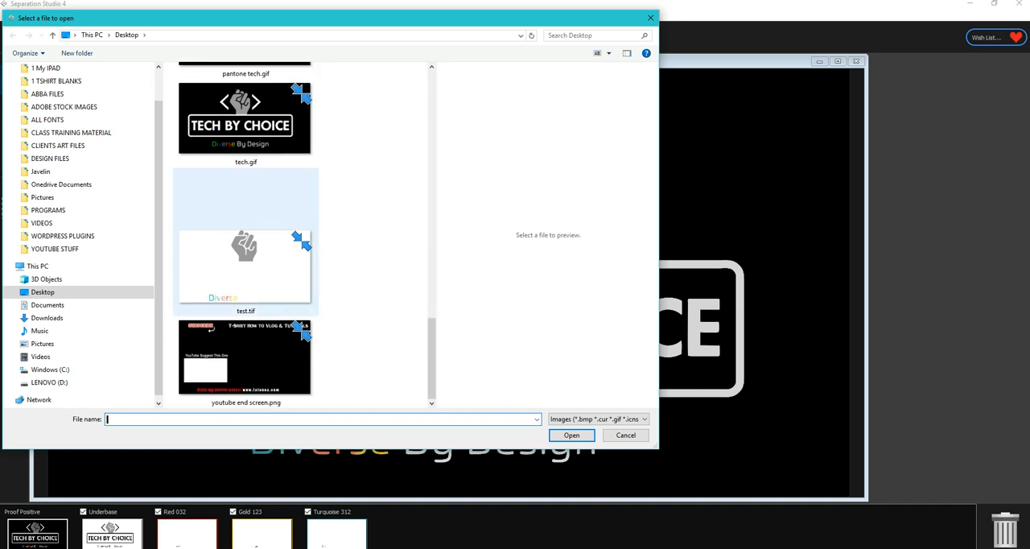
click(246, 267)
click(571, 434)
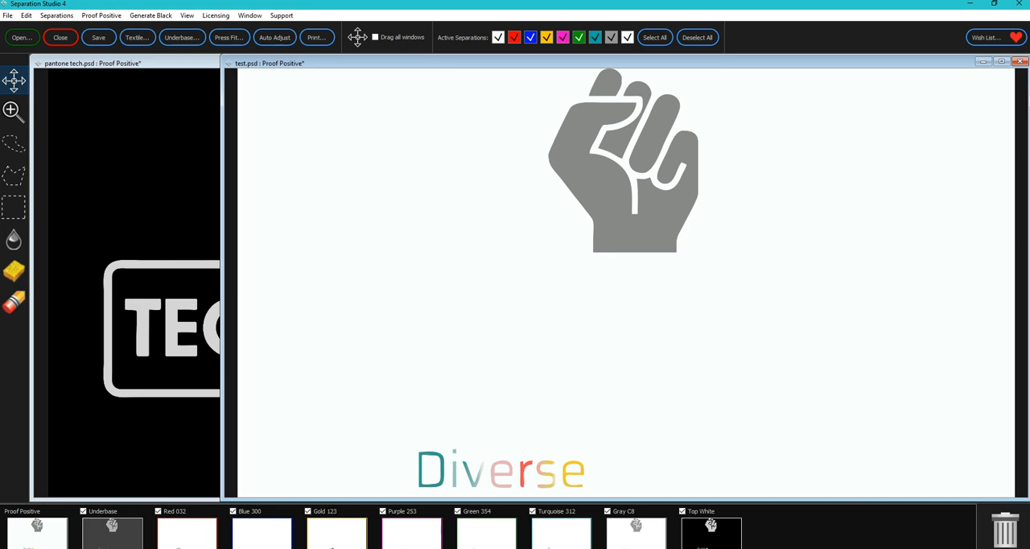
- Cancel closing the test.psd proof and minimize its window to reveal the pantone tech.psd proof
key(ctrl+w)
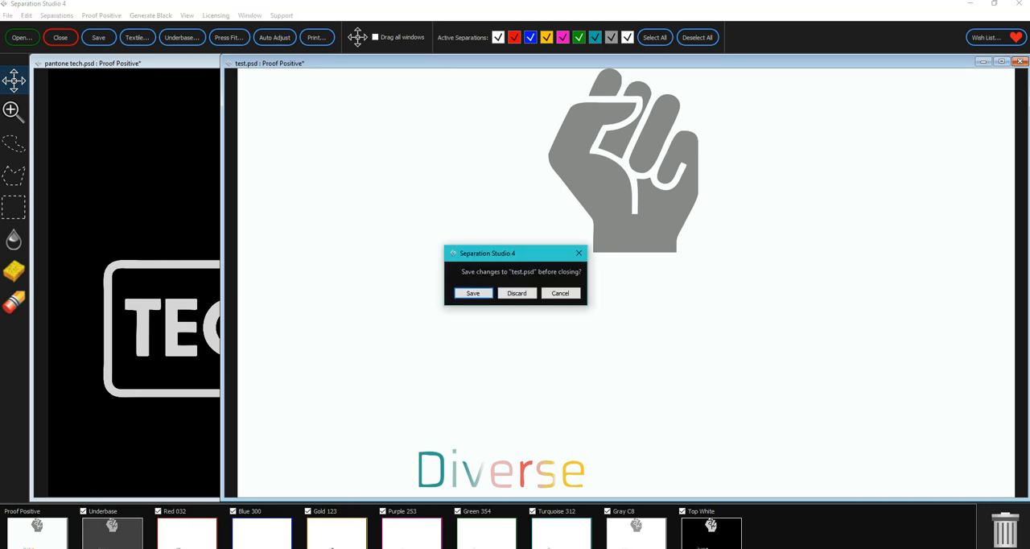
click(560, 292)
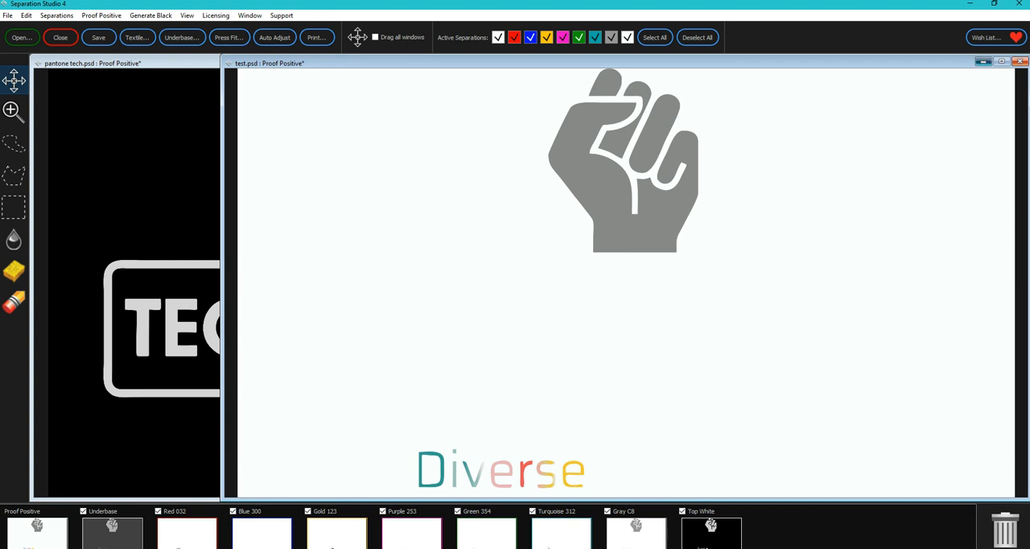
click(983, 61)
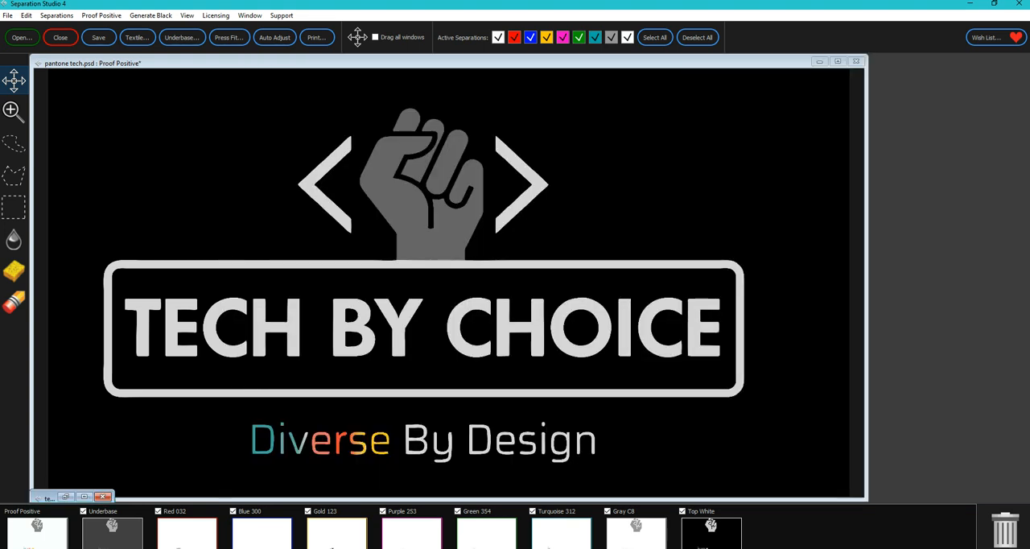
- Switch back to Untitled-1 in CorelDRAW, undo the background deletion, and select the black background together with the grouped logo
click(407, 547)
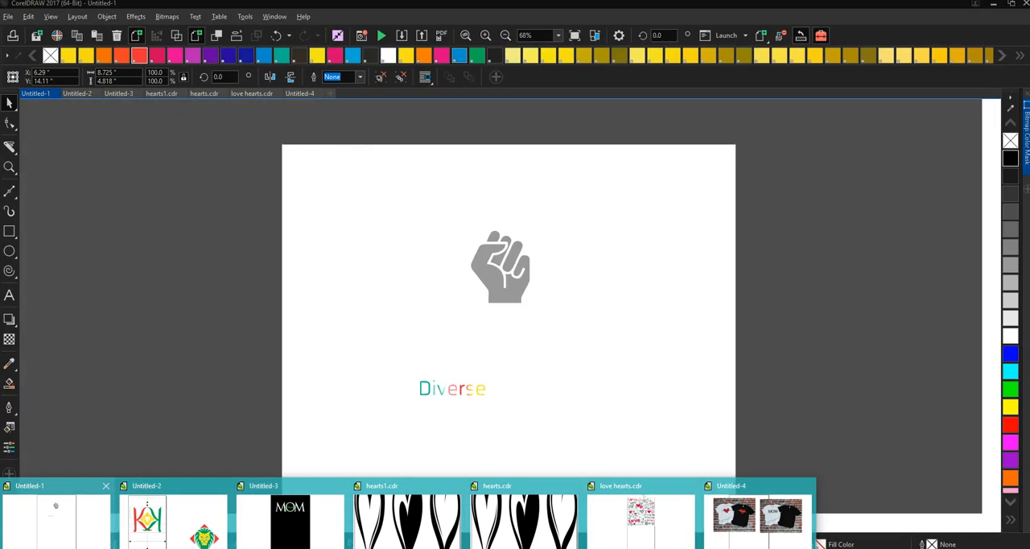
click(57, 515)
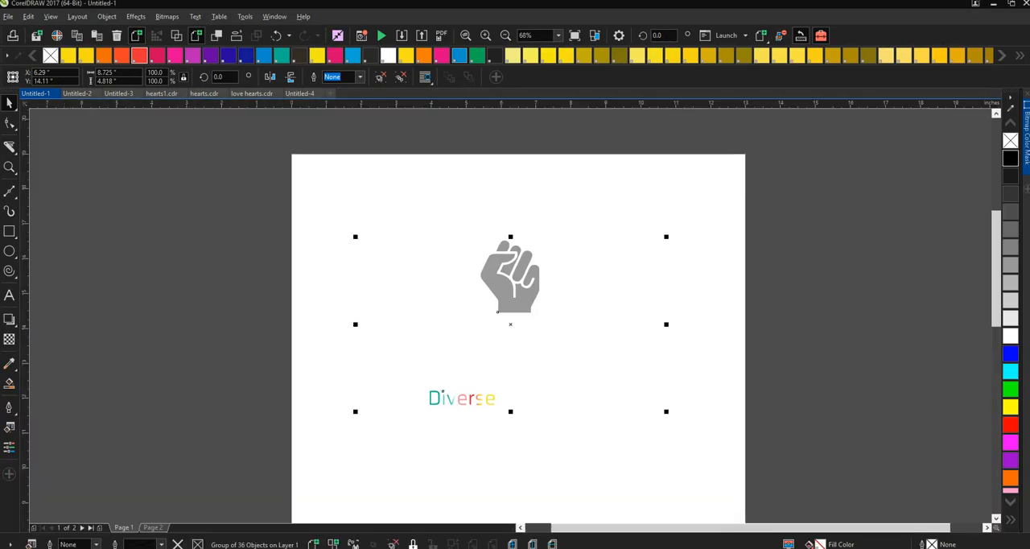
click(276, 35)
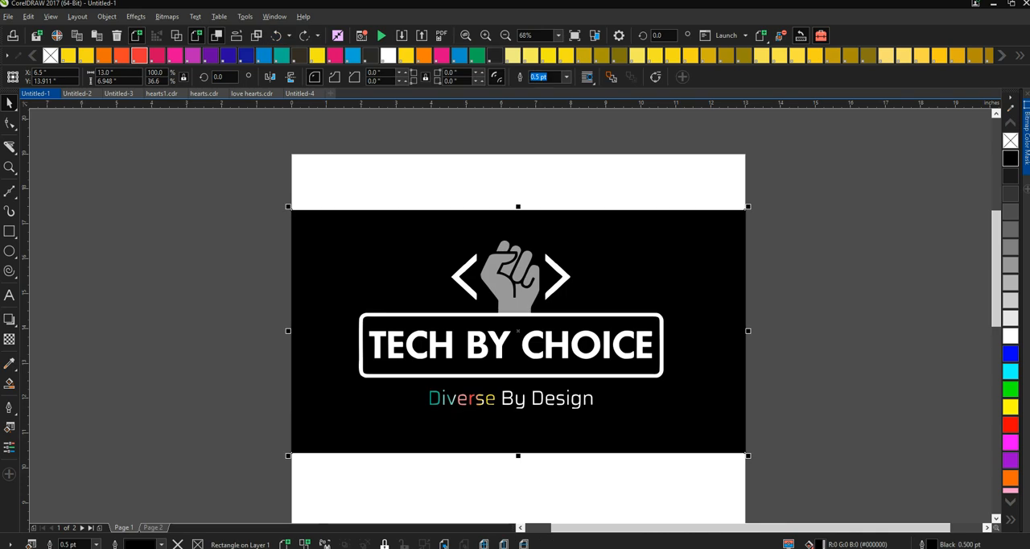
drag(241, 173, 789, 483)
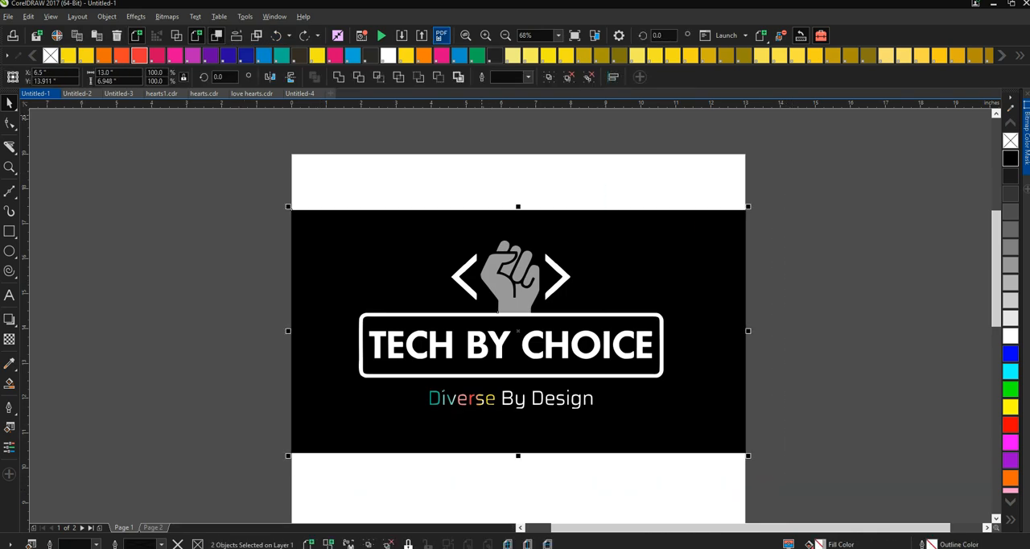
- Export the logo with its black background to the Desktop as an uncompressed TIFF bitmap, overwriting test.tif
click(421, 36)
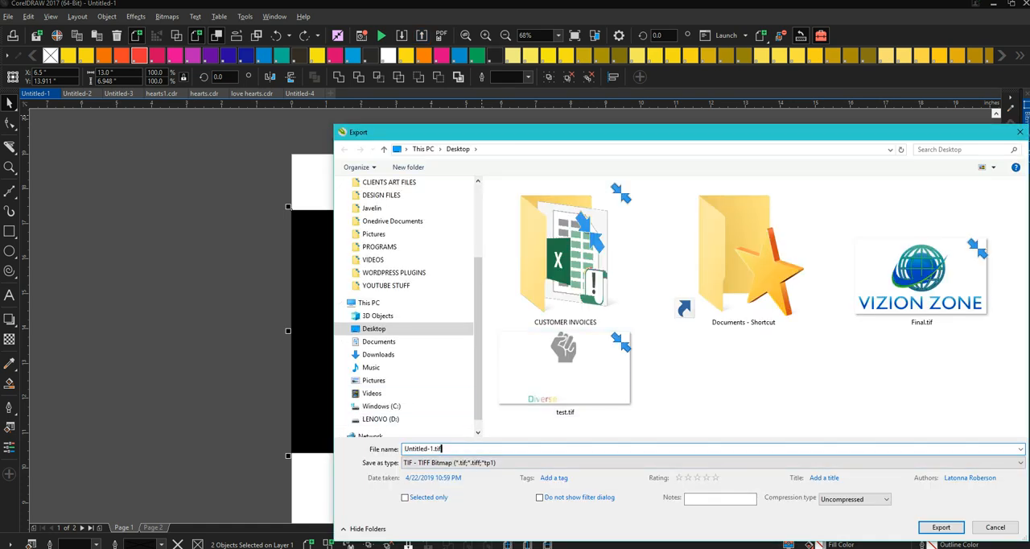
text(test)
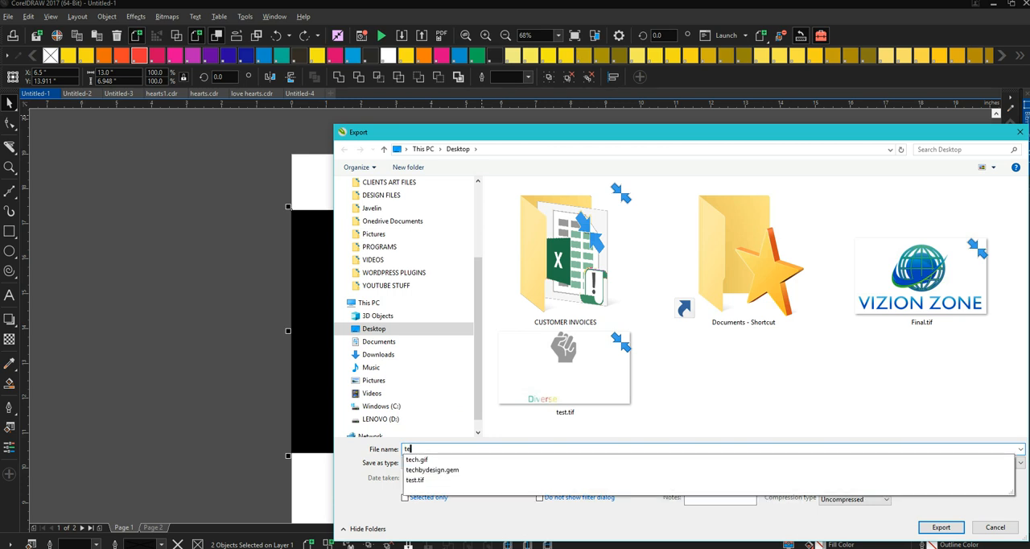
click(483, 461)
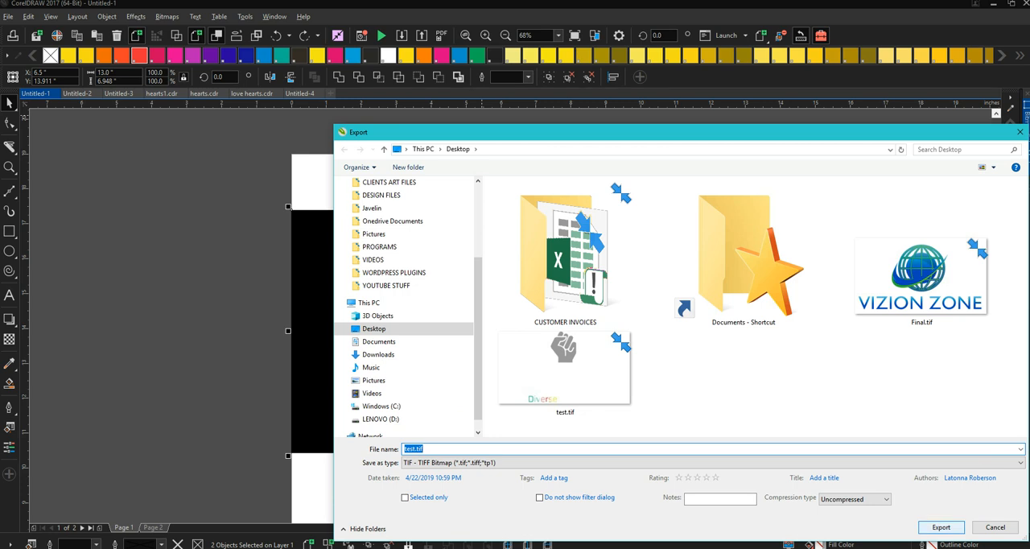
key(Return)
click(542, 283)
click(538, 413)
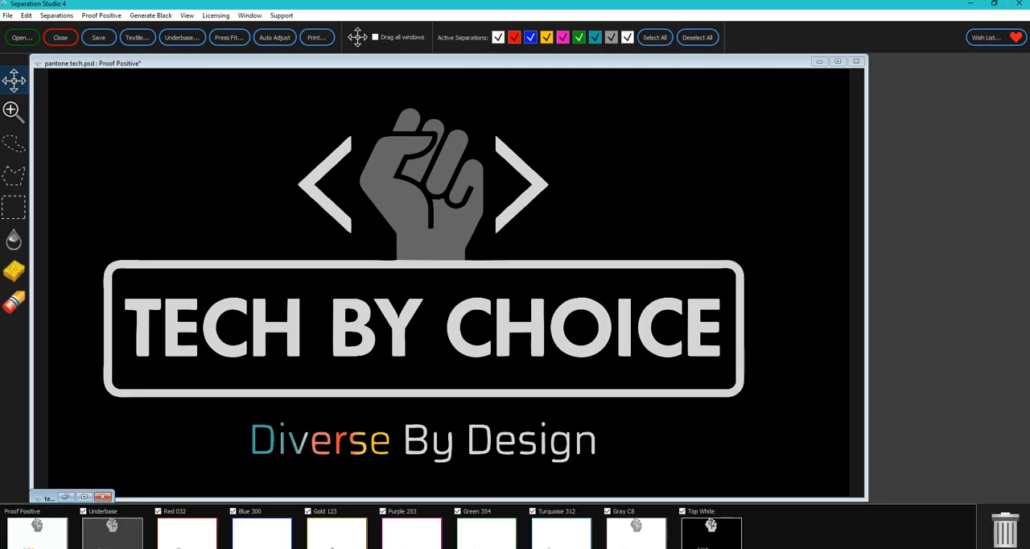
- Switch to Separation Studio 4 and open the re-exported test.tif from the Desktop for separation
click(21, 37)
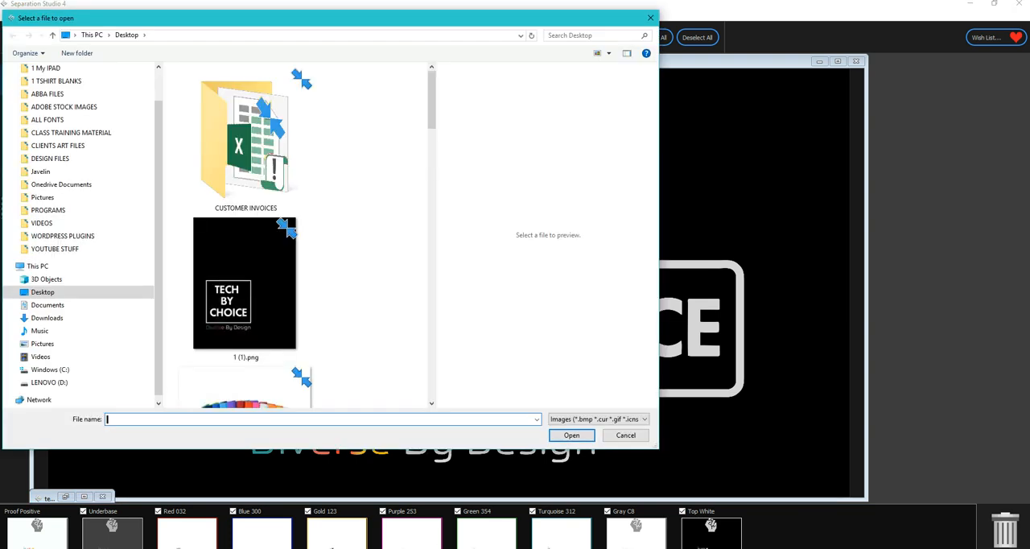
text(test)
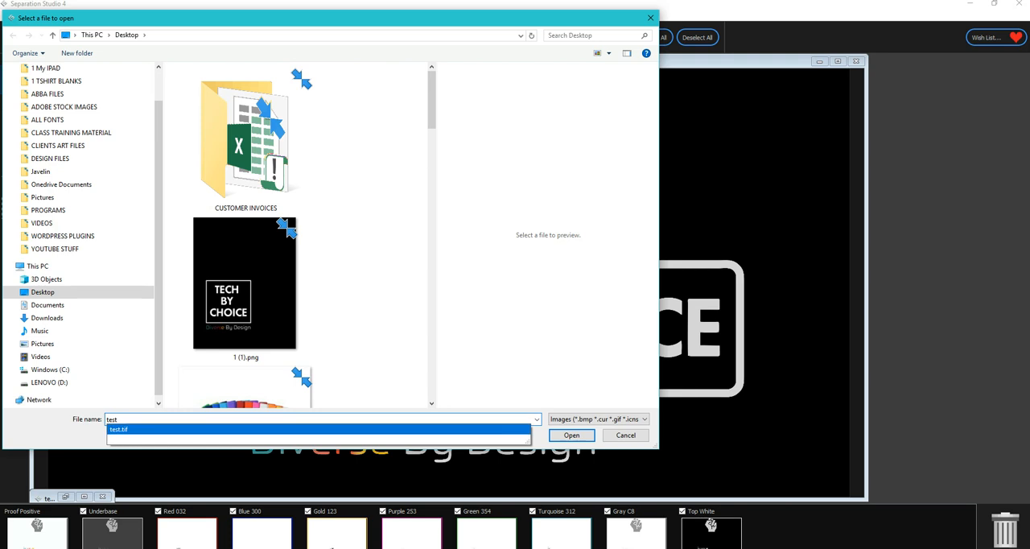
click(119, 430)
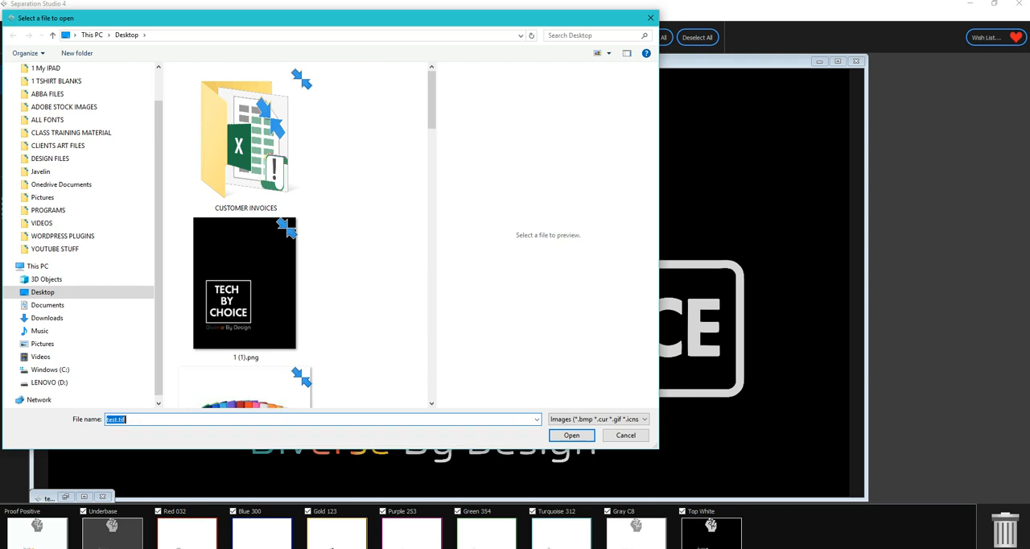
key(Return)
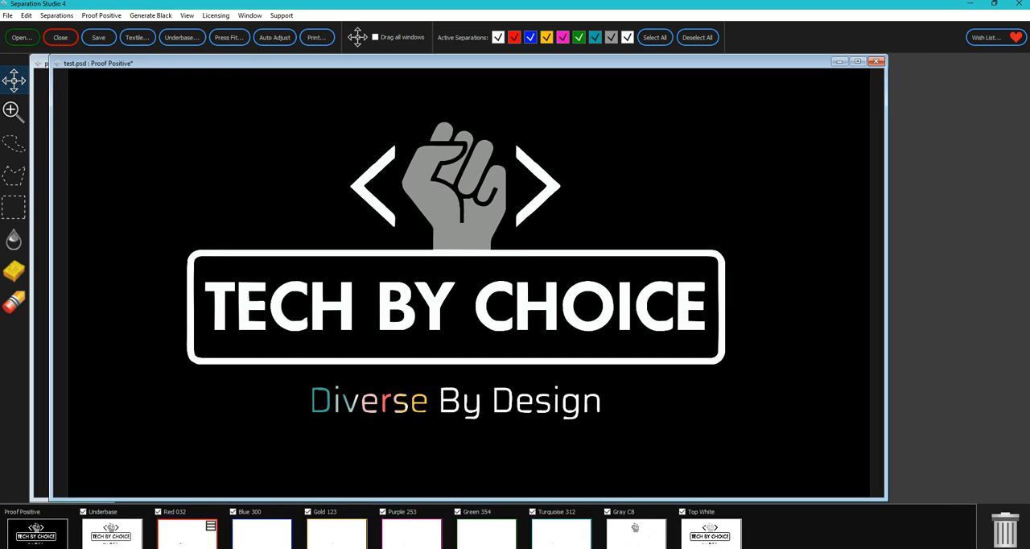
- Check the Underbase, Red 032 and Blue 300 separations of test.psd, and discard the Blue 300 separation
click(111, 533)
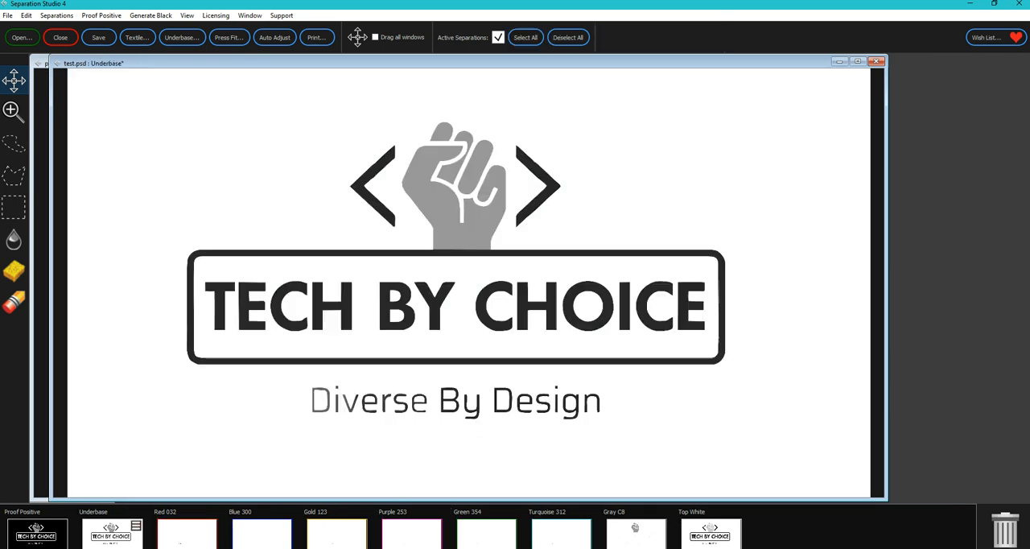
click(187, 532)
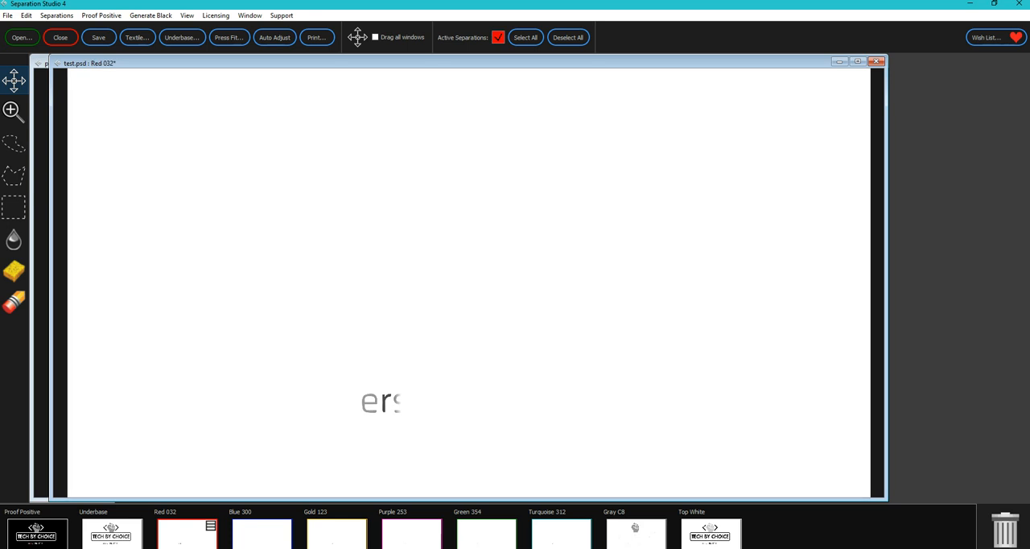
click(262, 533)
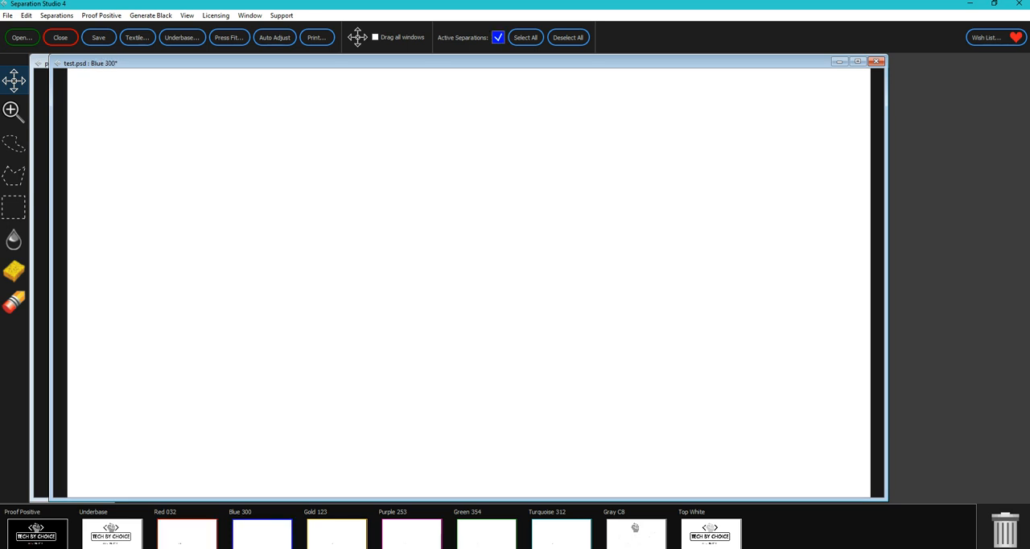
drag(262, 533, 1005, 531)
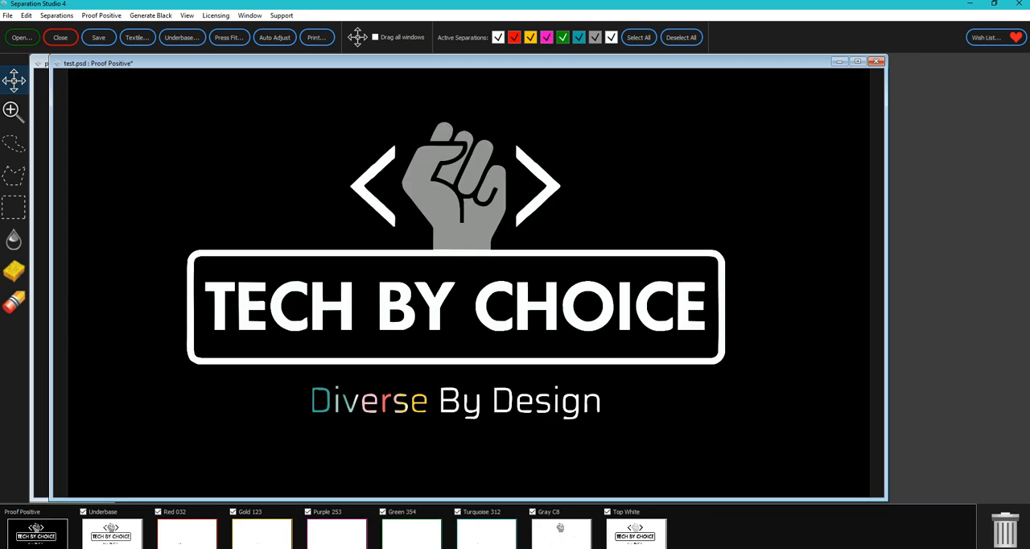
- Review the Gold 123, Purple 253, Green 354 and Gray C8 separations, and merge Purple 253 into Red 032 using Multiply
click(263, 532)
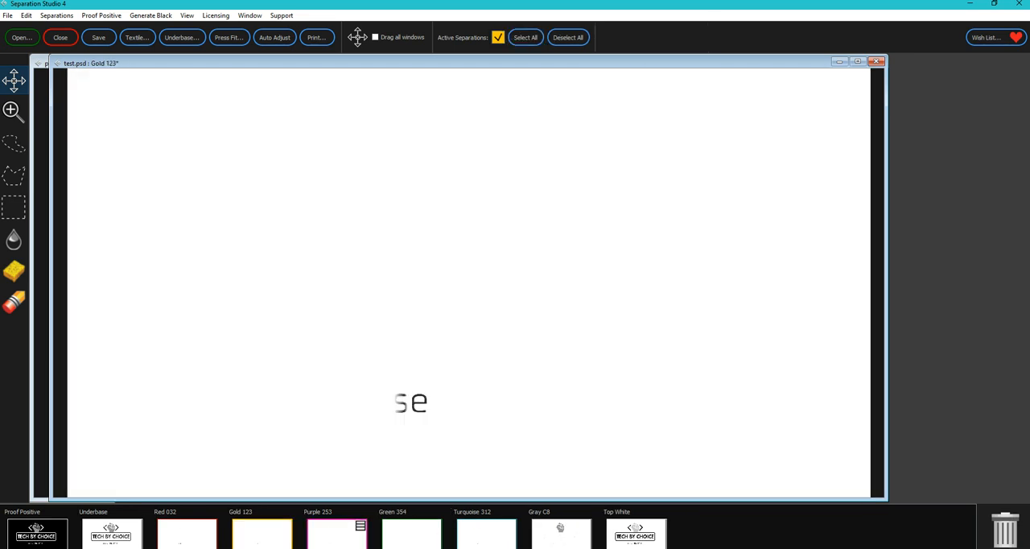
click(336, 532)
click(411, 532)
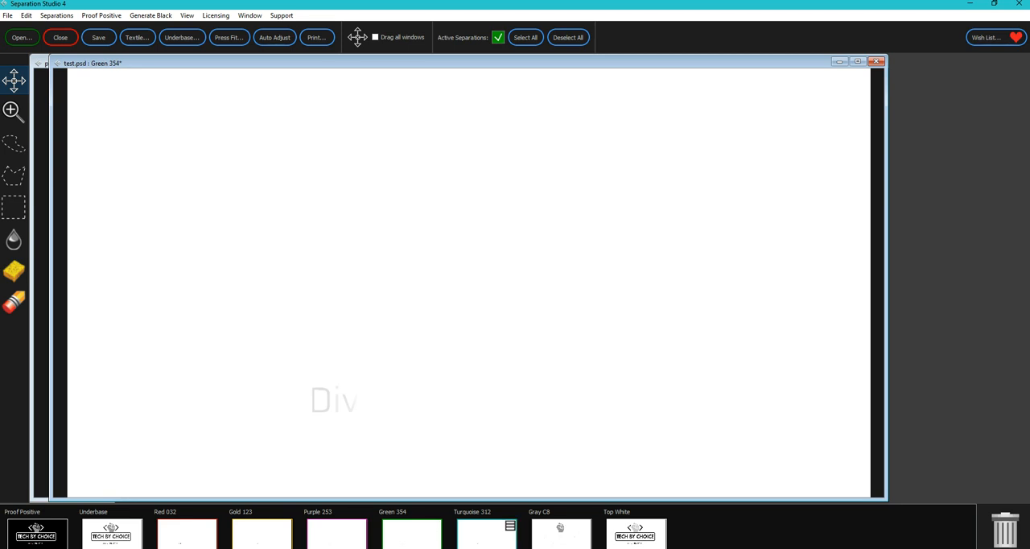
click(561, 532)
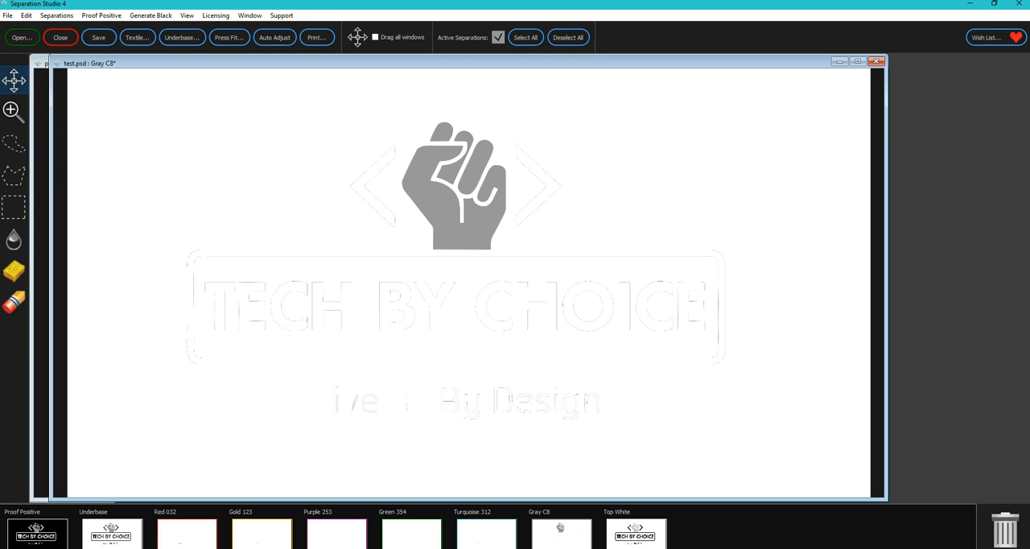
click(336, 533)
click(262, 533)
click(336, 533)
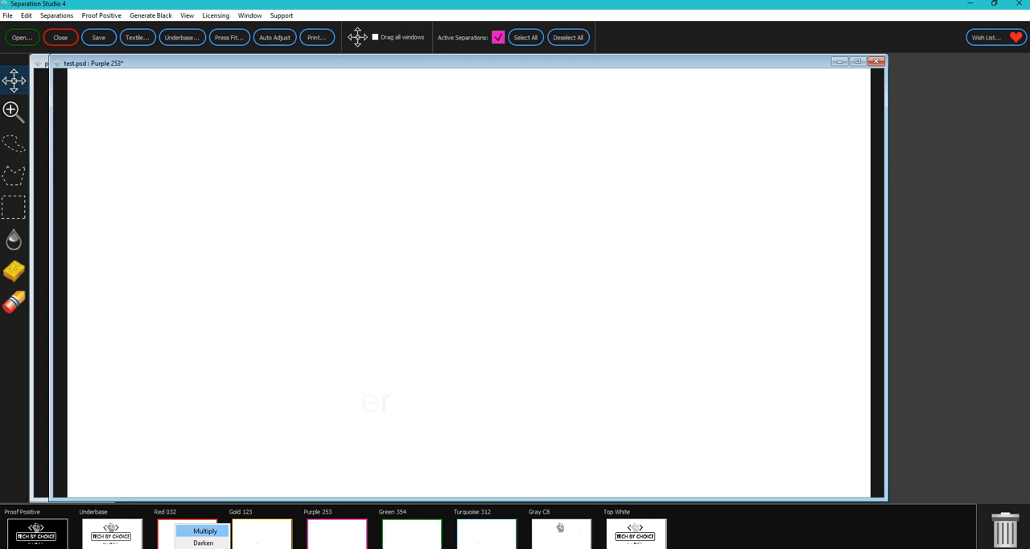
click(204, 531)
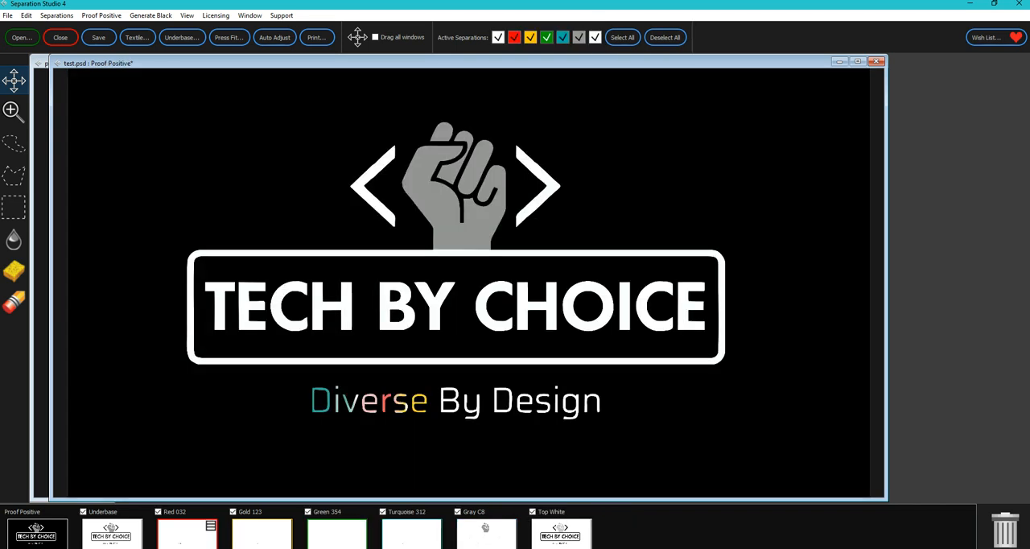
- Merge the Green 354 separation into Turquoise 312 using Multiply and return to the Proof Positive view
click(261, 535)
click(336, 535)
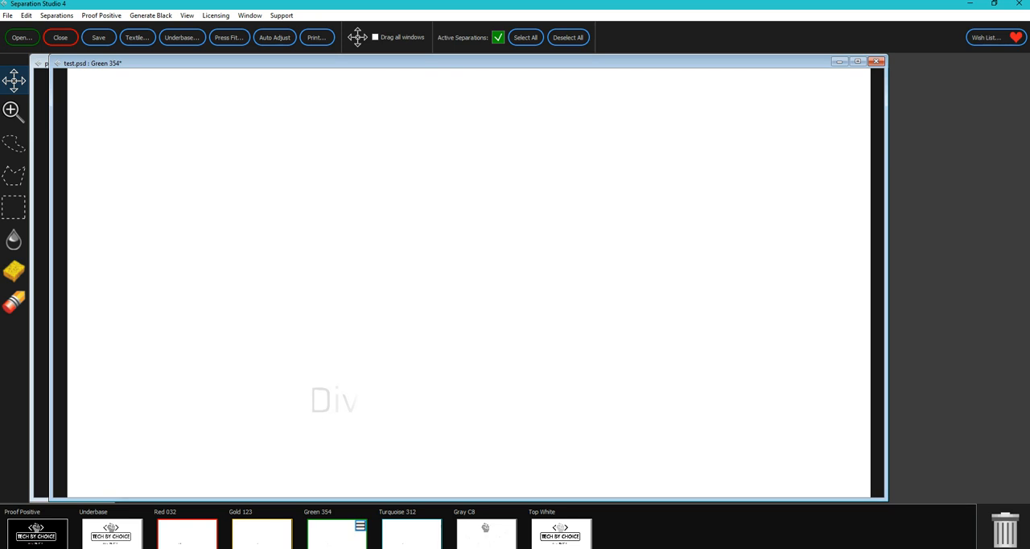
click(411, 535)
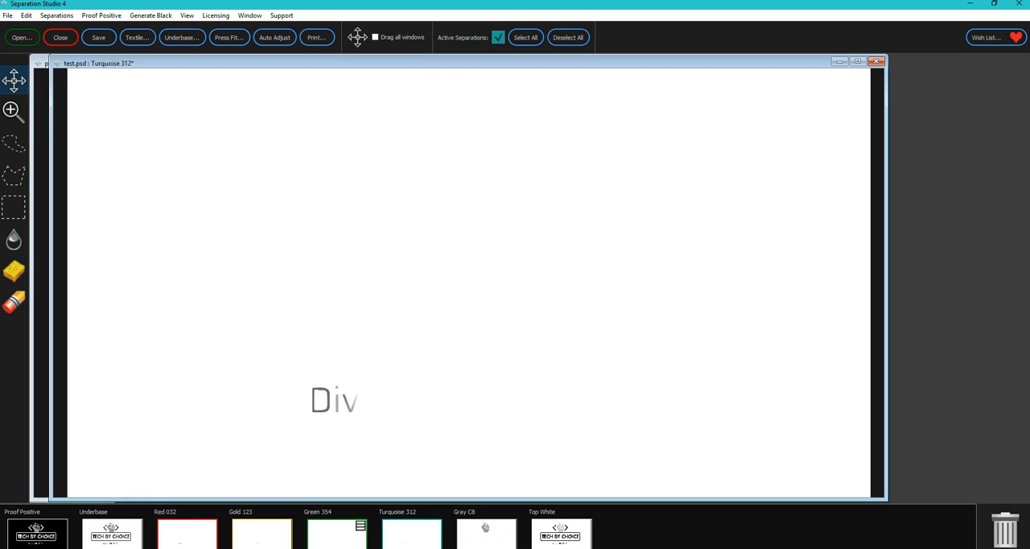
drag(337, 534, 411, 528)
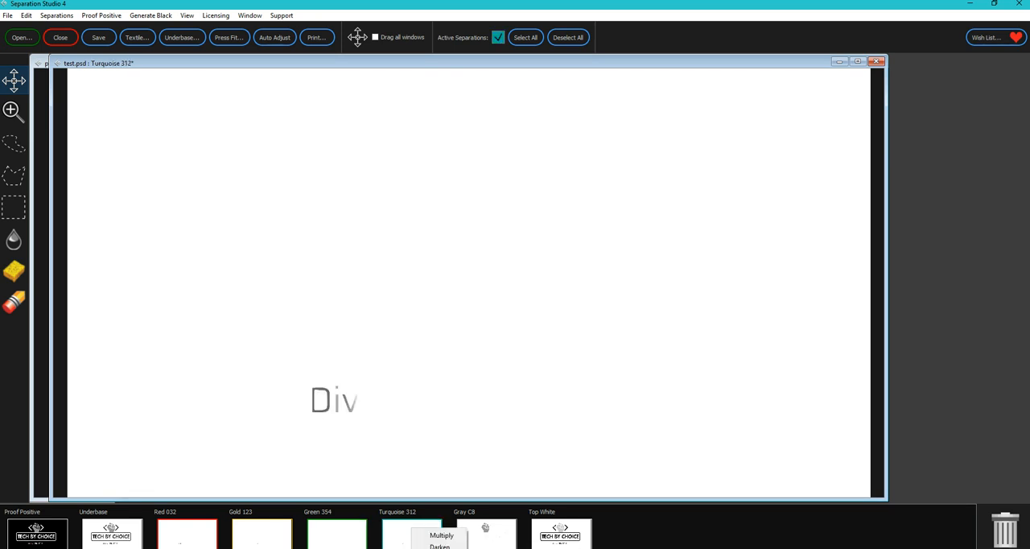
click(439, 535)
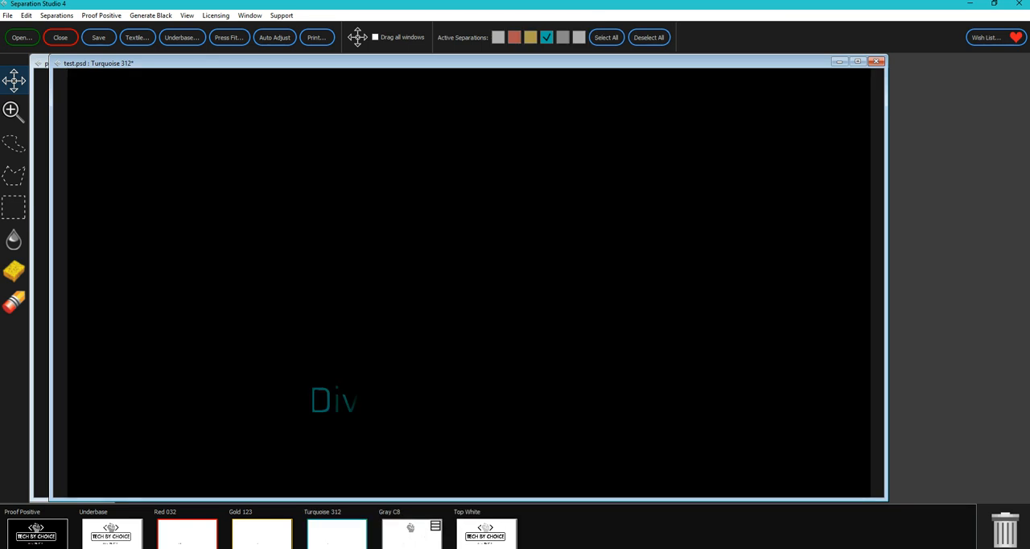
click(37, 534)
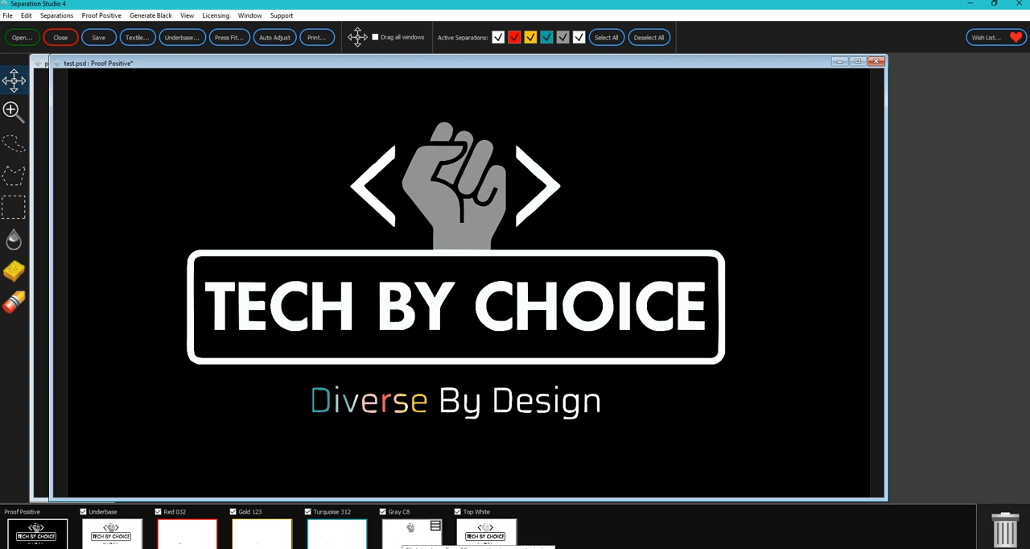
- Inspect and merge the Gray C8 separation into the others, and remove the Top White separation
click(410, 527)
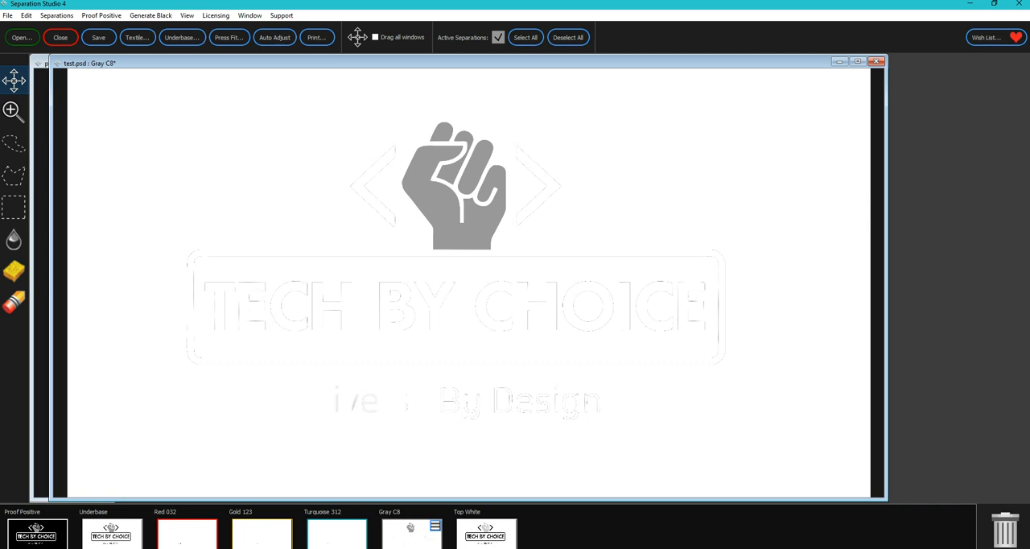
click(26, 16)
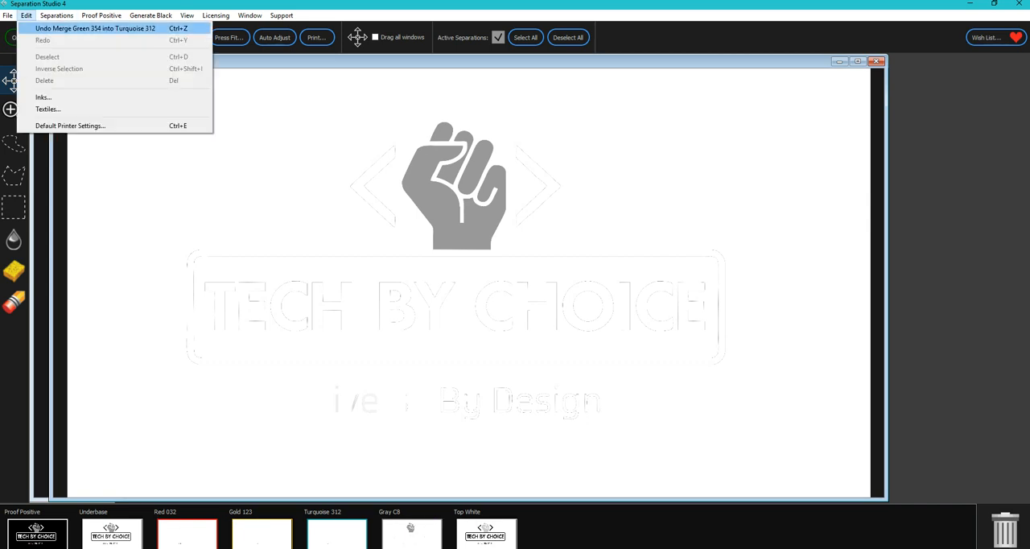
mouse_move(56, 16)
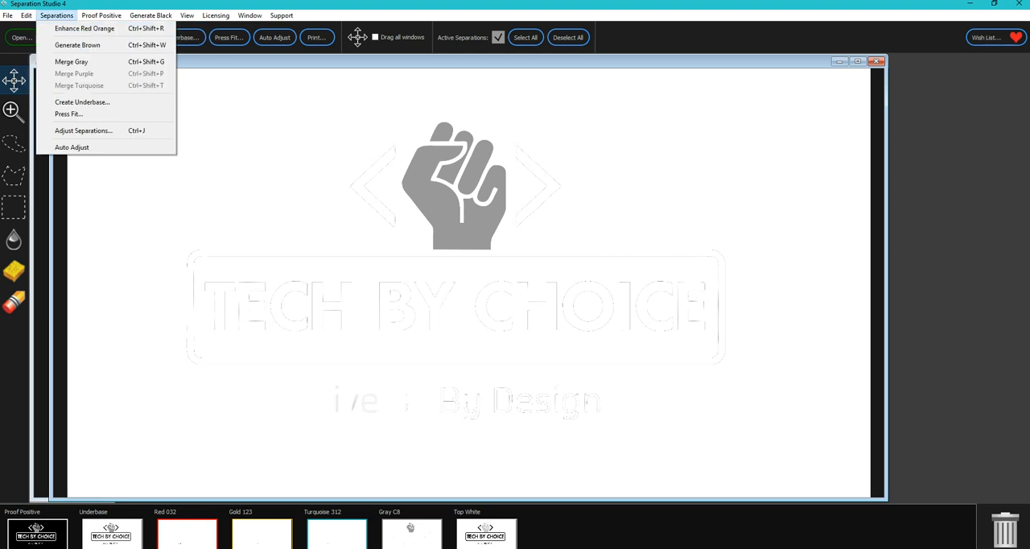
click(71, 61)
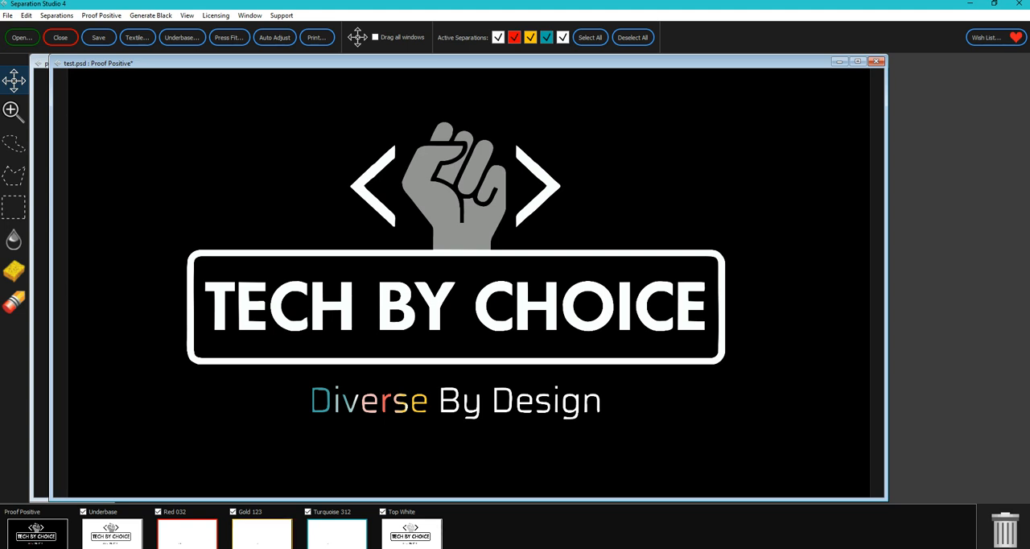
click(382, 510)
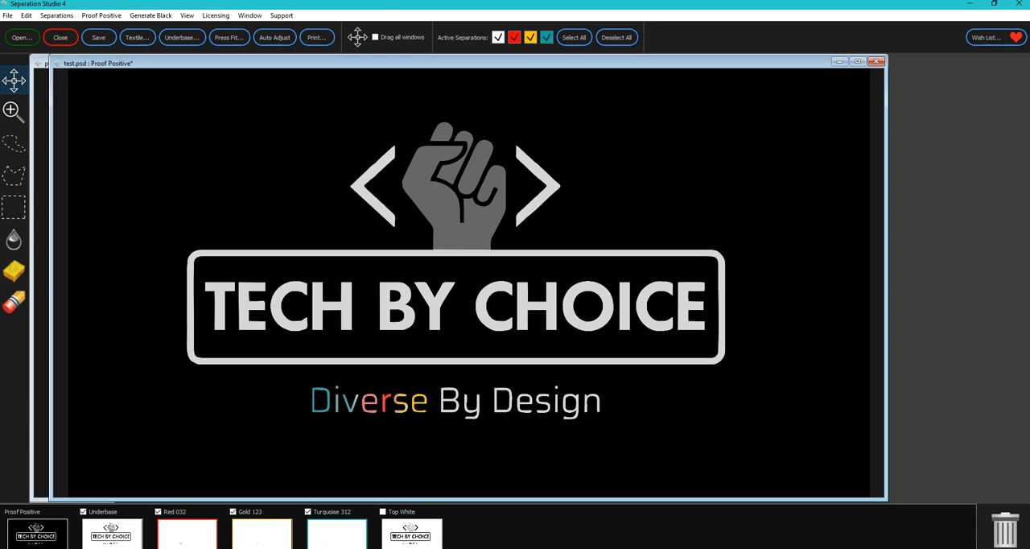
click(1004, 530)
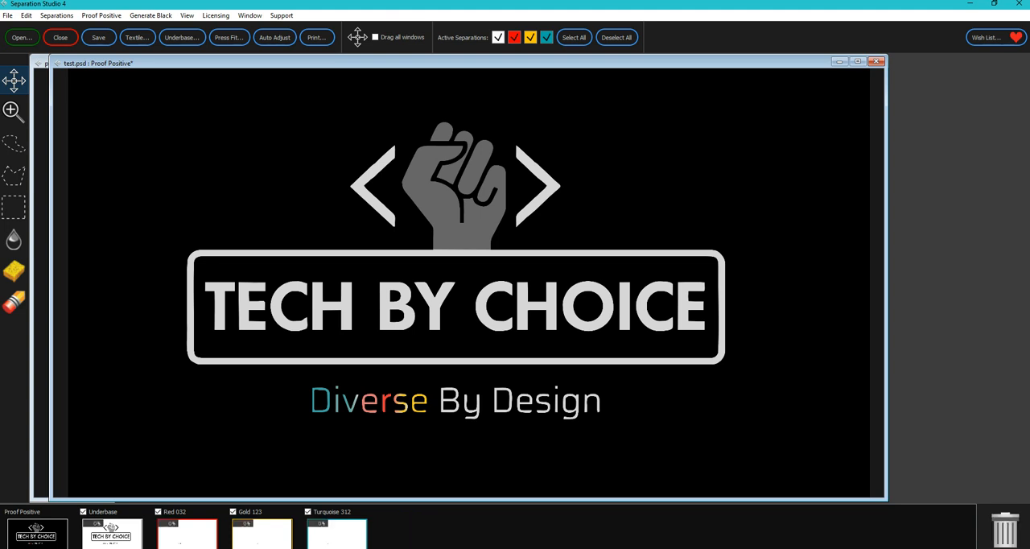
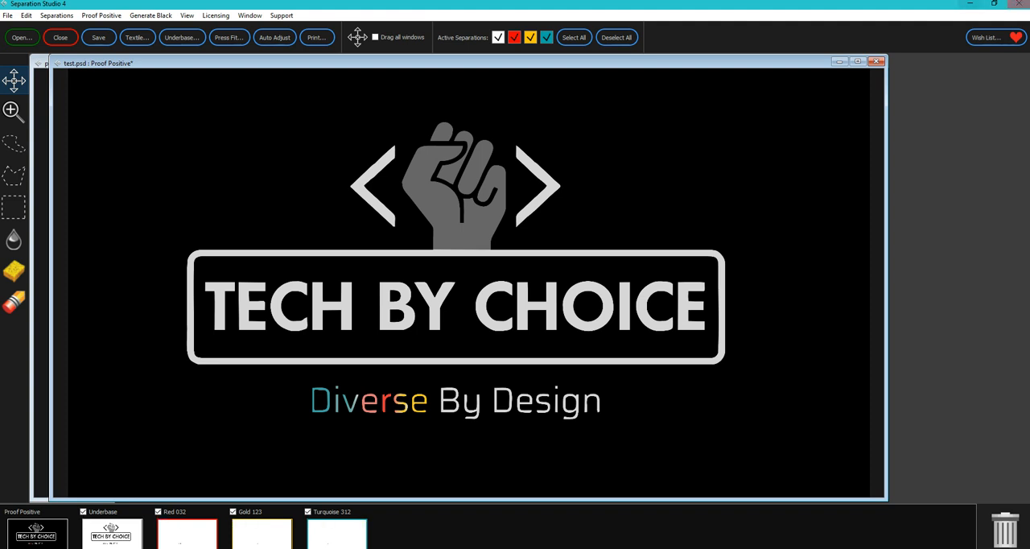
- Switch from Separation Studio to CorelDRAW and bring up the Tech By Choice logo in the Untitled-1 document
click(970, 4)
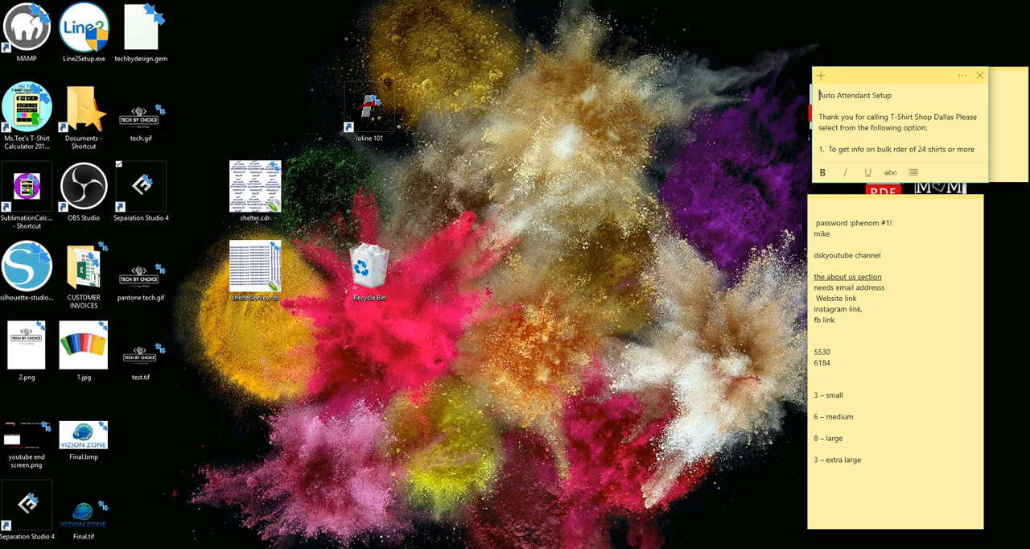
click(451, 548)
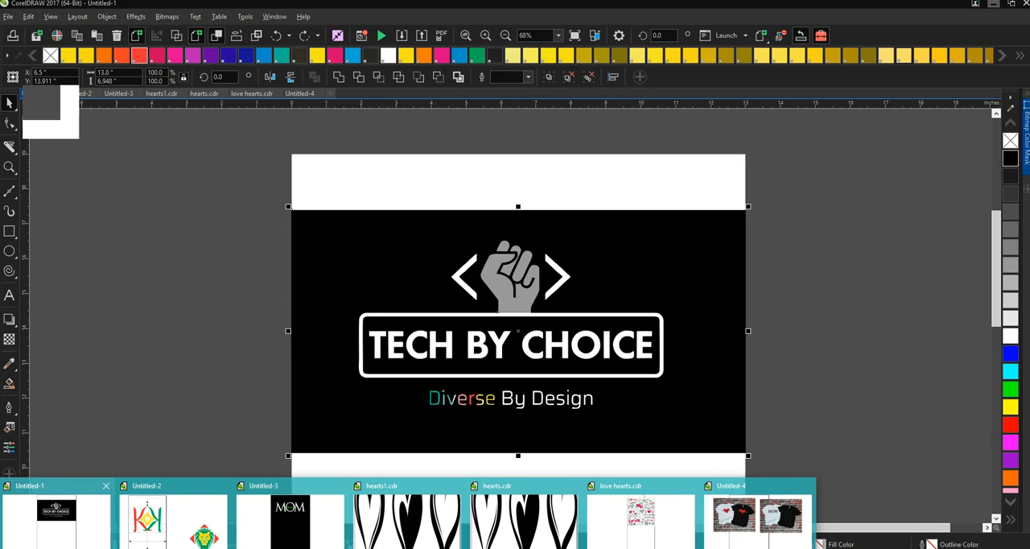
click(58, 522)
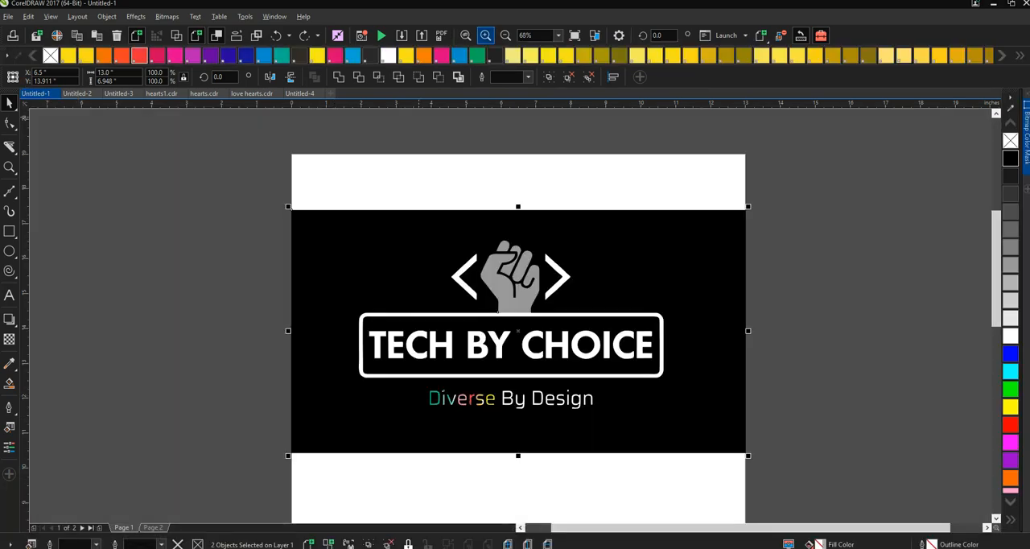
click(485, 36)
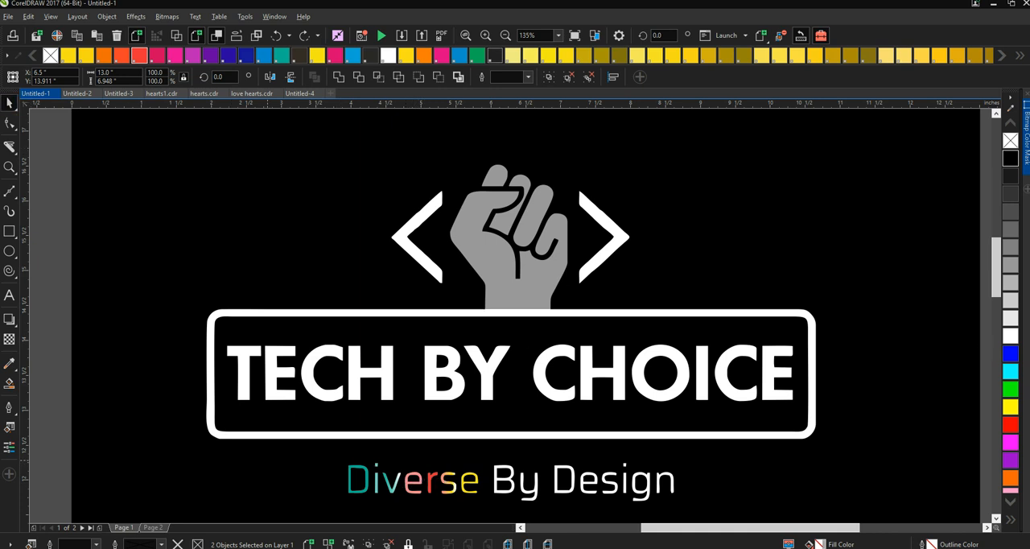
- Ungroup the logo artwork and lock all of its separate objects
click(413, 483)
key(ctrl+u)
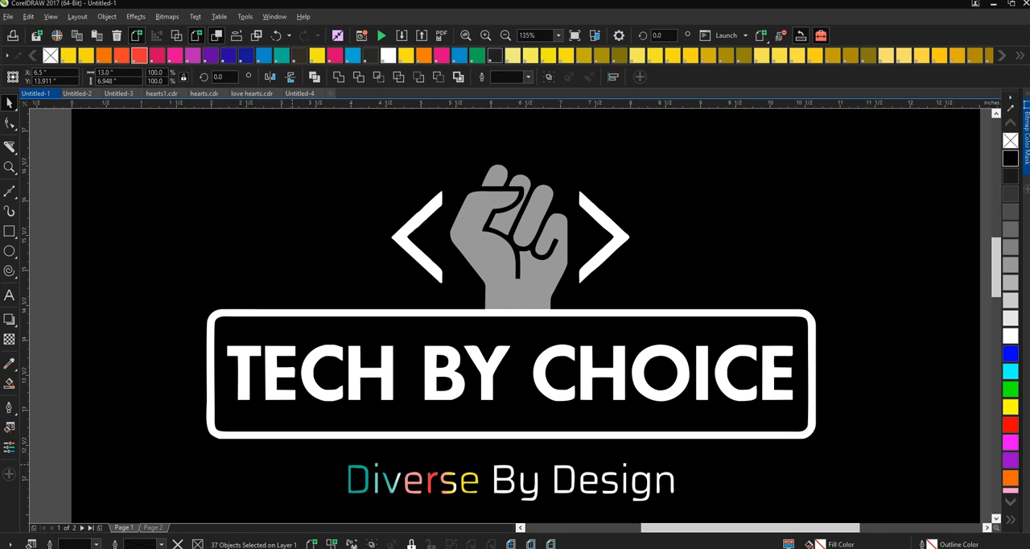
click(414, 481)
click(411, 544)
key(Escape)
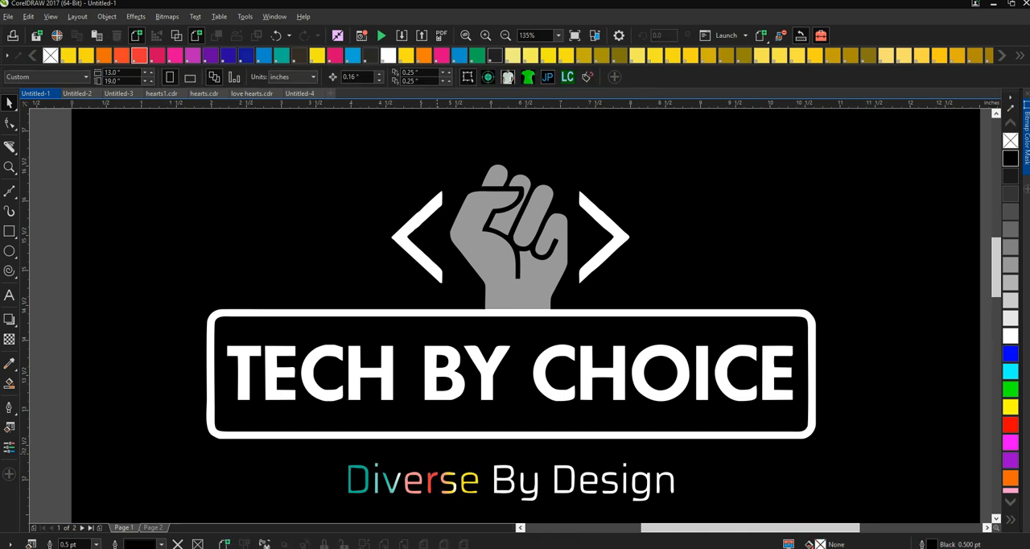
- Unlock the first e, the r and the s of the word Diverse and check their fills
click(413, 481)
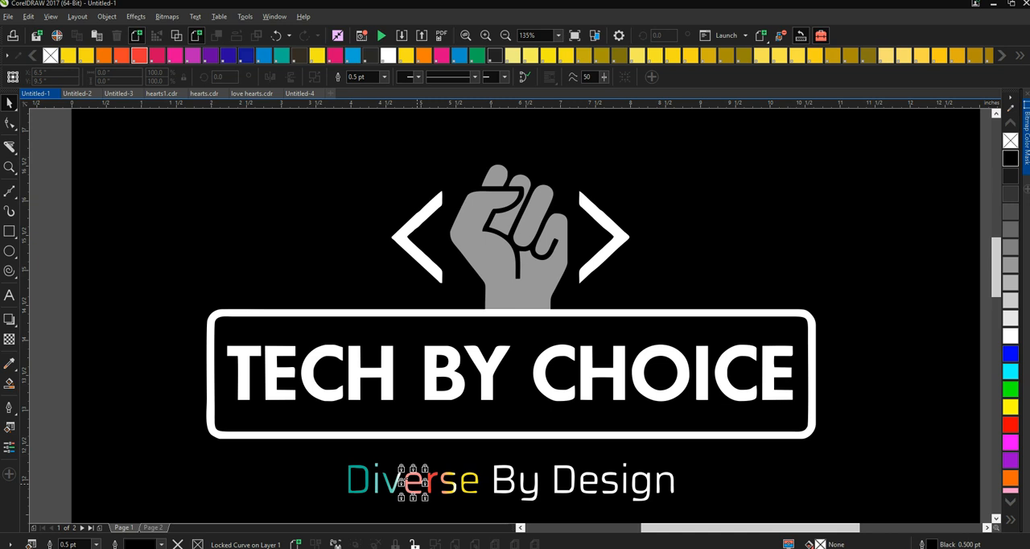
click(413, 544)
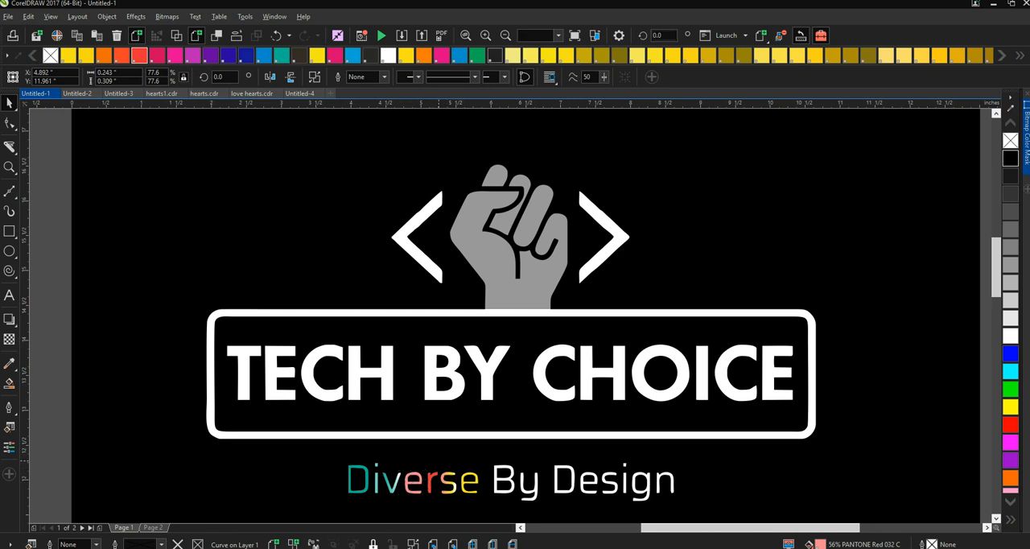
click(432, 481)
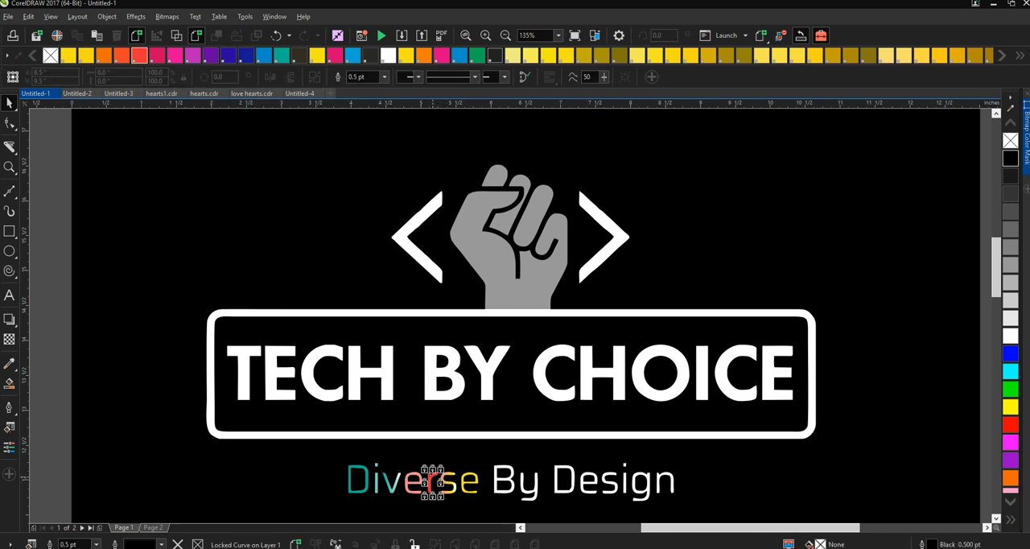
click(414, 544)
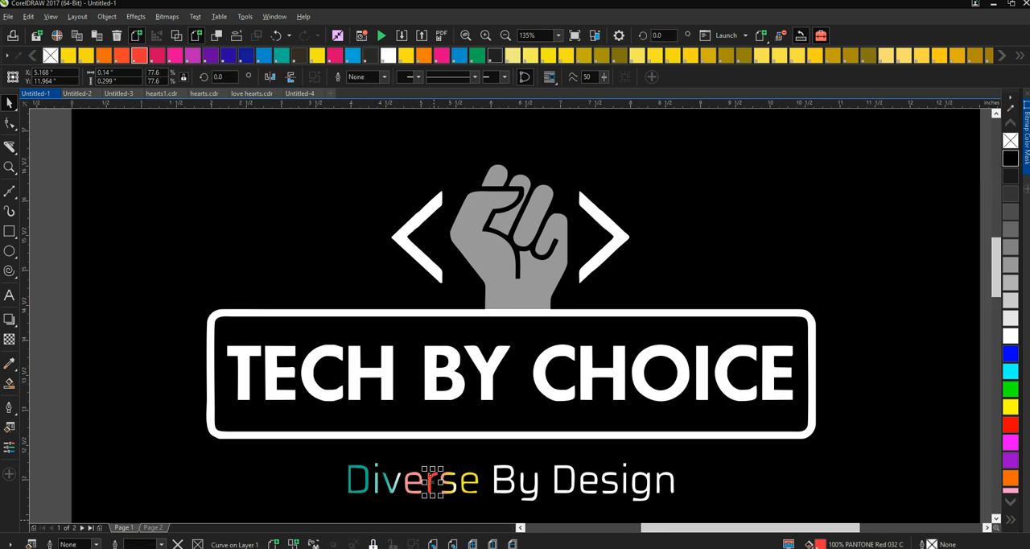
key(Escape)
click(448, 480)
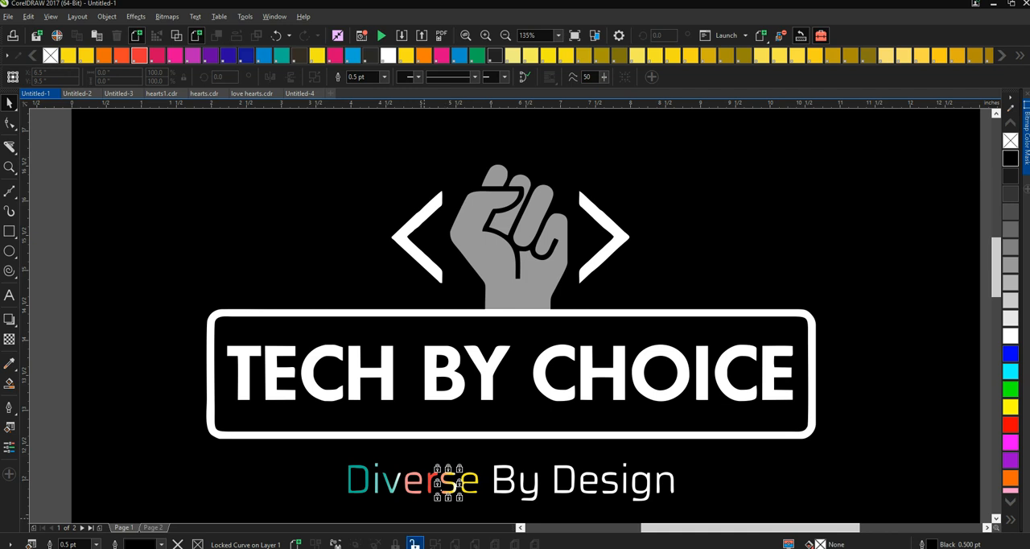
click(414, 544)
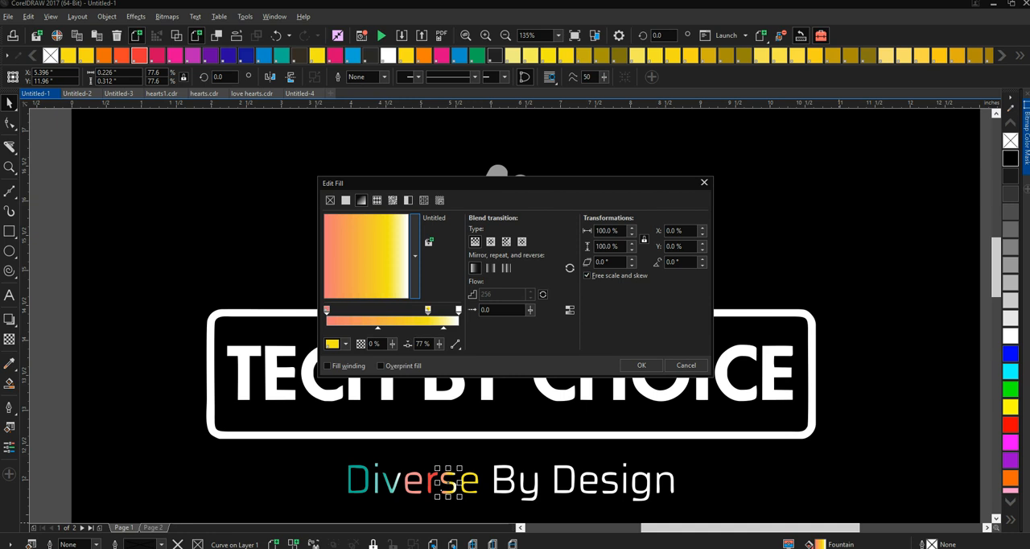
- Set the first color stop of the s's fountain fill to a 100 tint of PANTONE Red 032 C
click(326, 310)
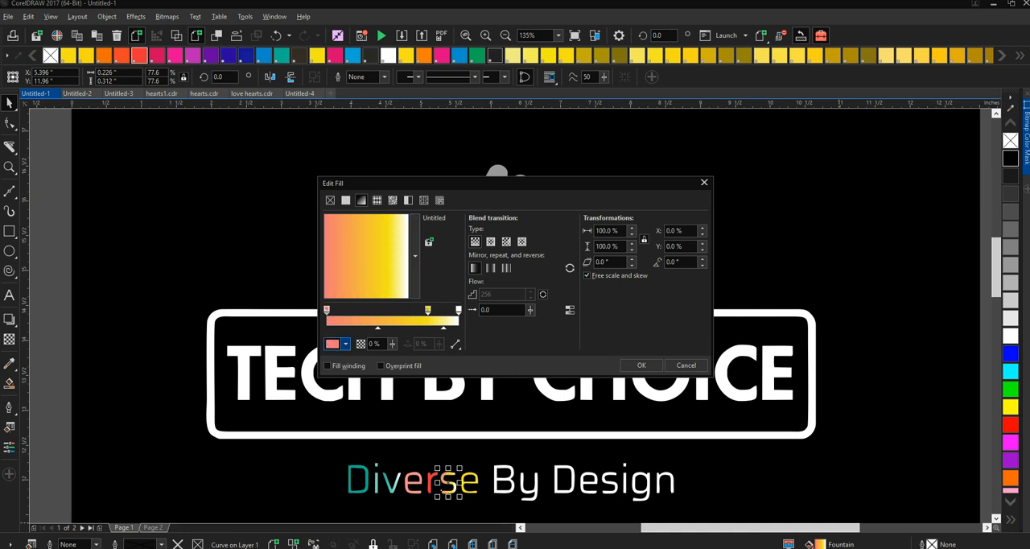
click(345, 343)
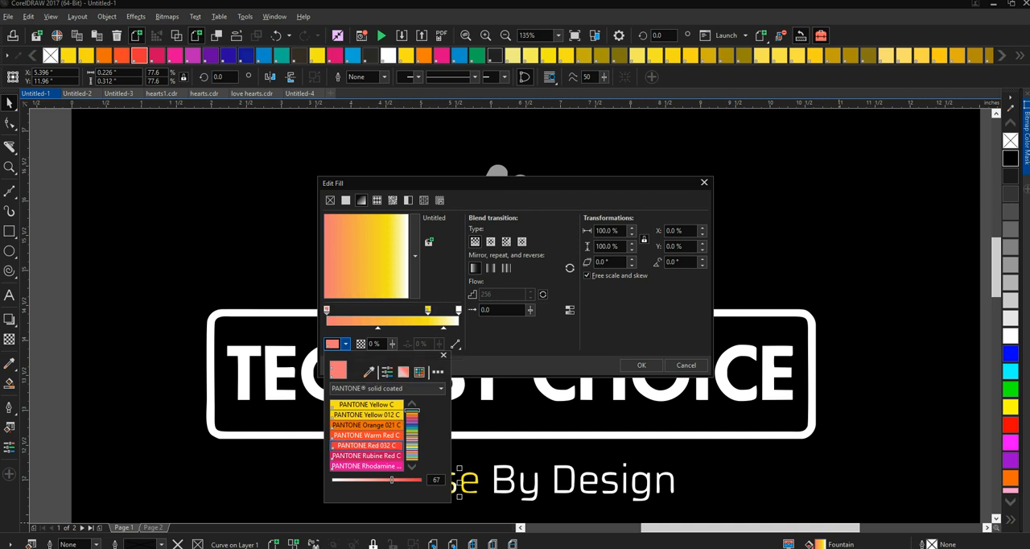
drag(391, 480, 422, 479)
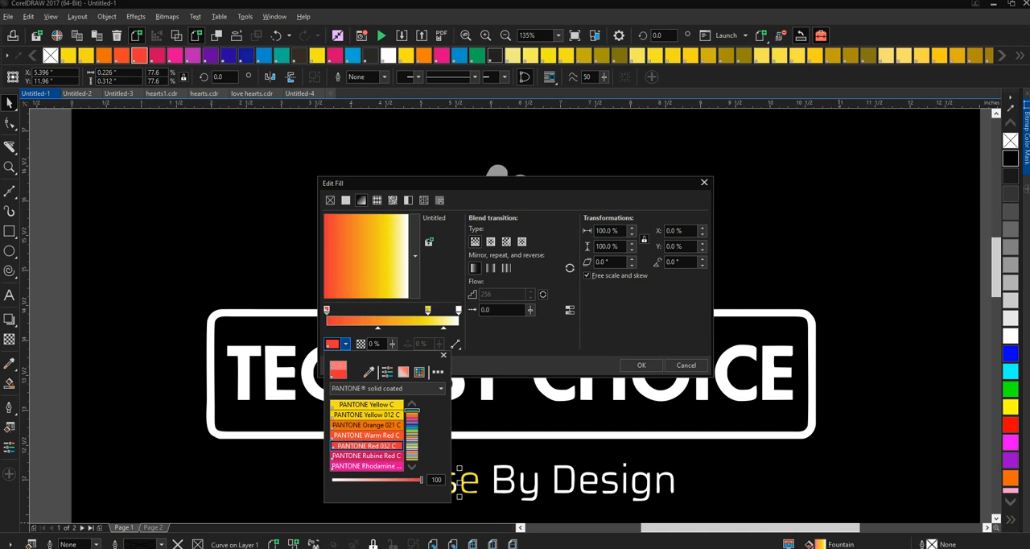
key(Escape)
click(641, 364)
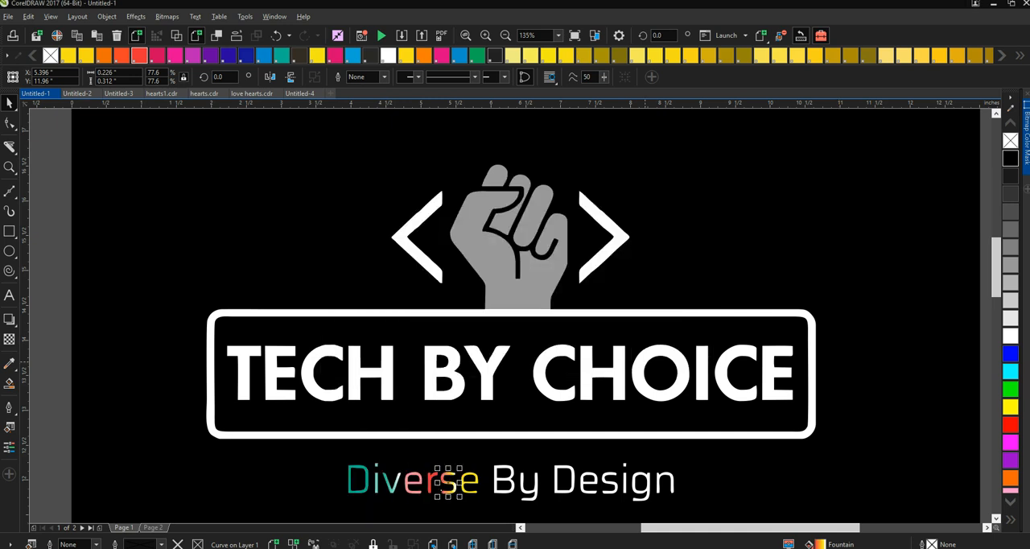
key(Escape)
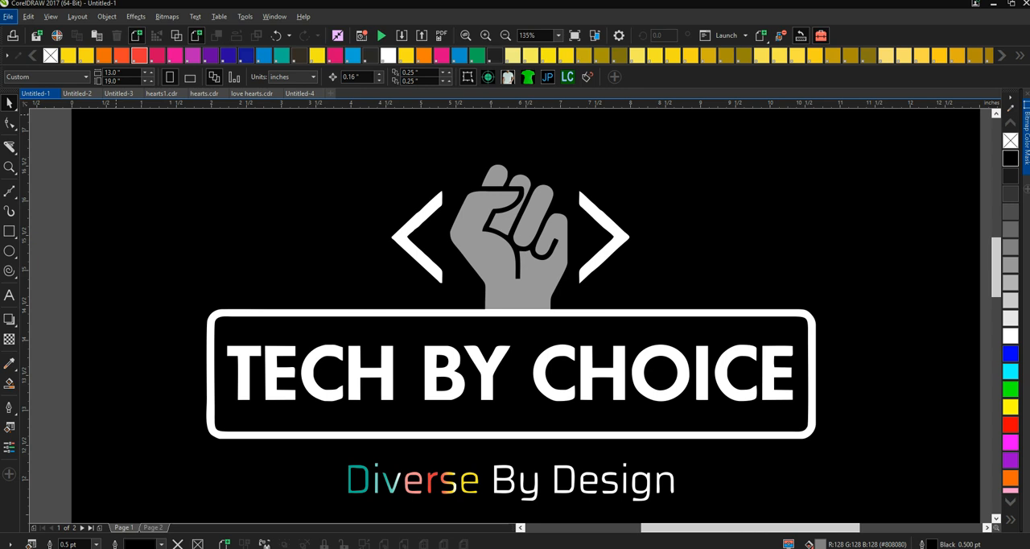
- Bring up the print separation settings and exclude the Cyan, Magenta, Yellow and Black plates from the preview
click(8, 16)
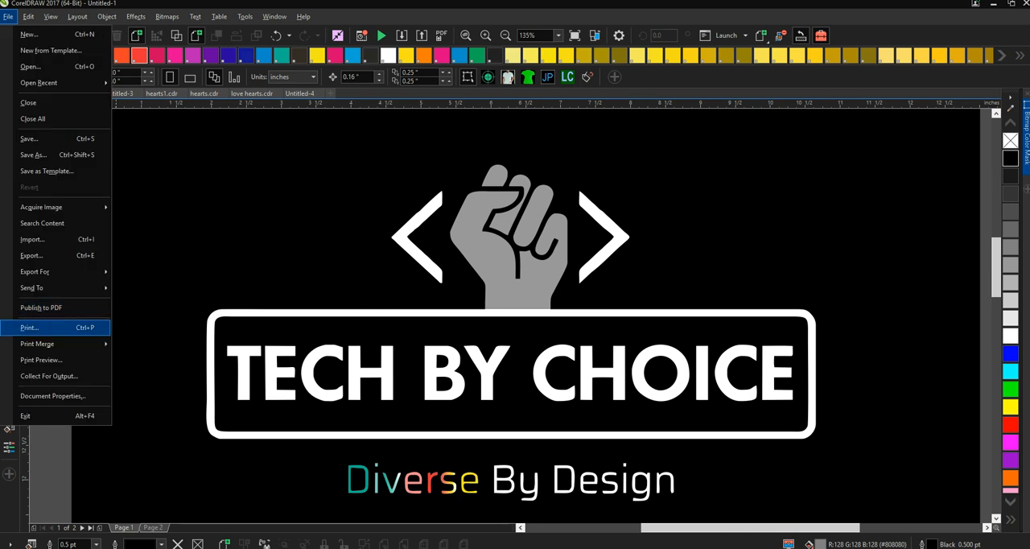
click(29, 327)
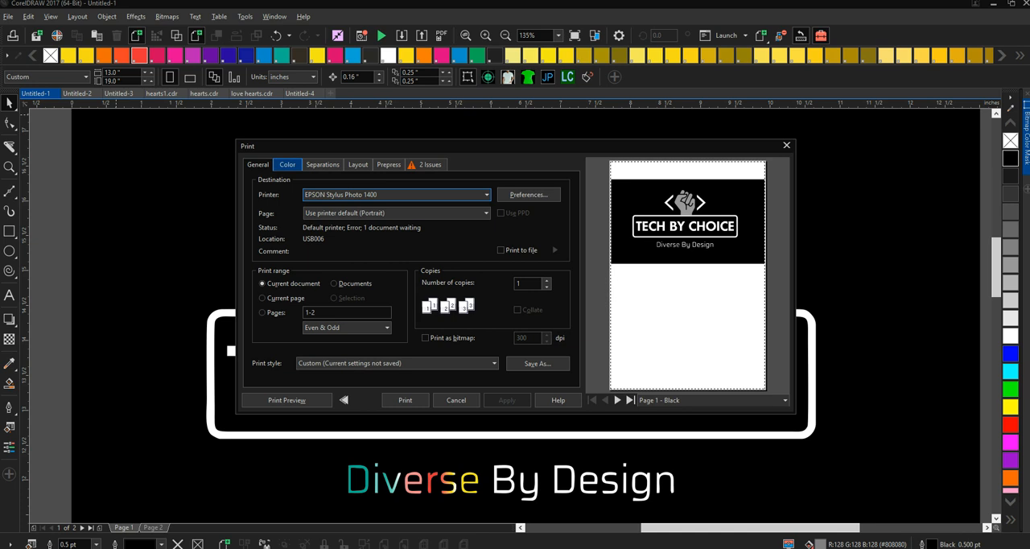
click(287, 164)
click(323, 164)
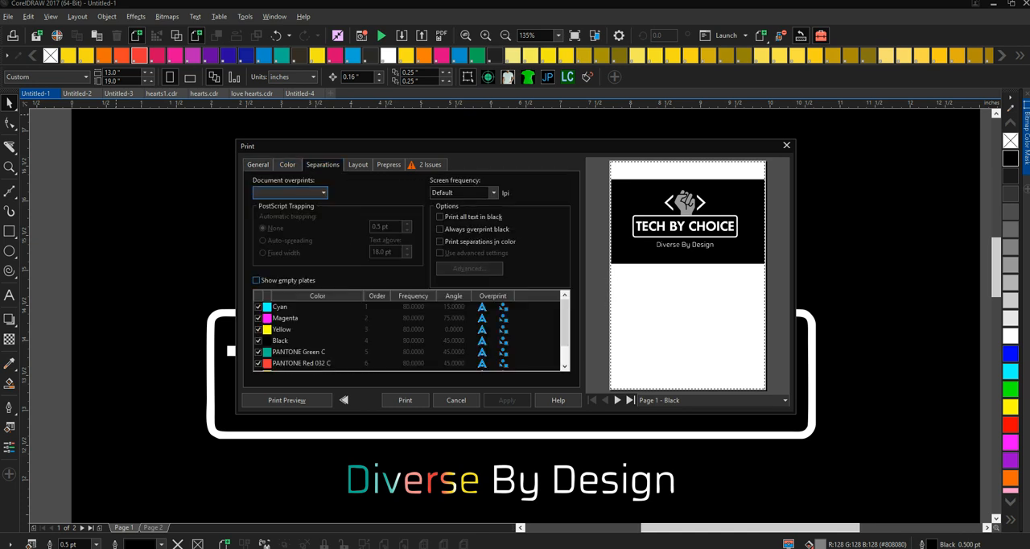
click(258, 307)
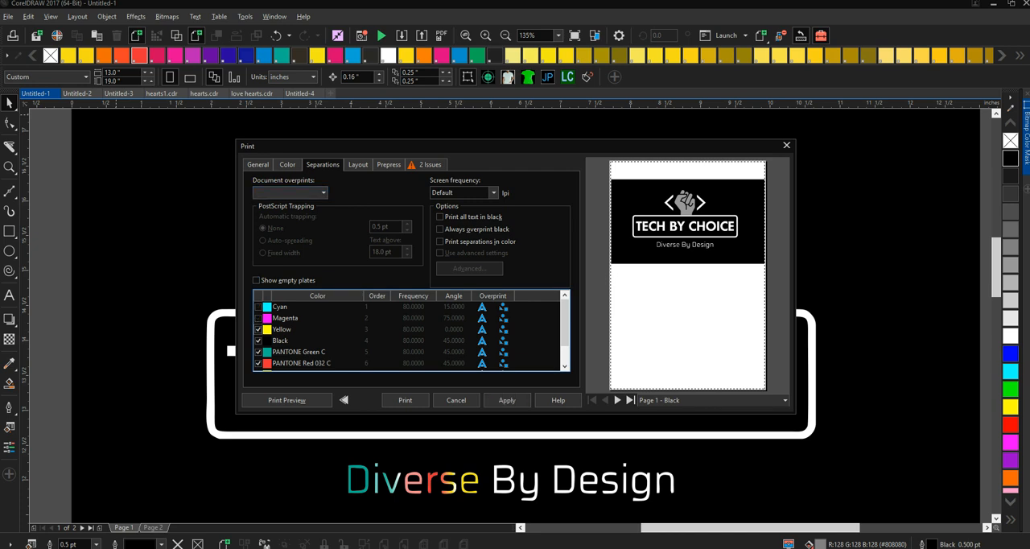
click(259, 341)
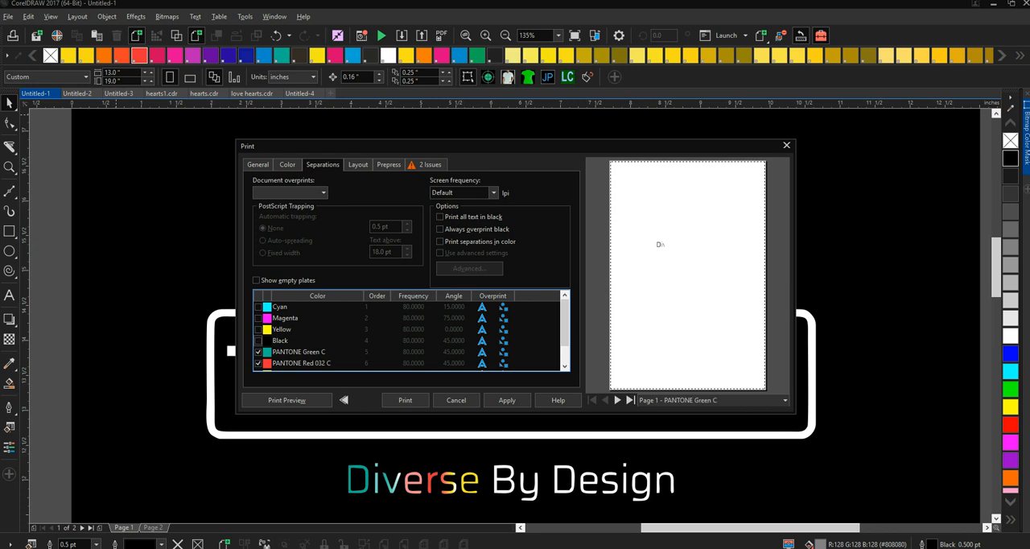
- Check the PANTONE spot colors in the separations list, including Process Yellow C and Warm Red C
scroll(258, 340, down, 1)
scroll(258, 340, left, 3)
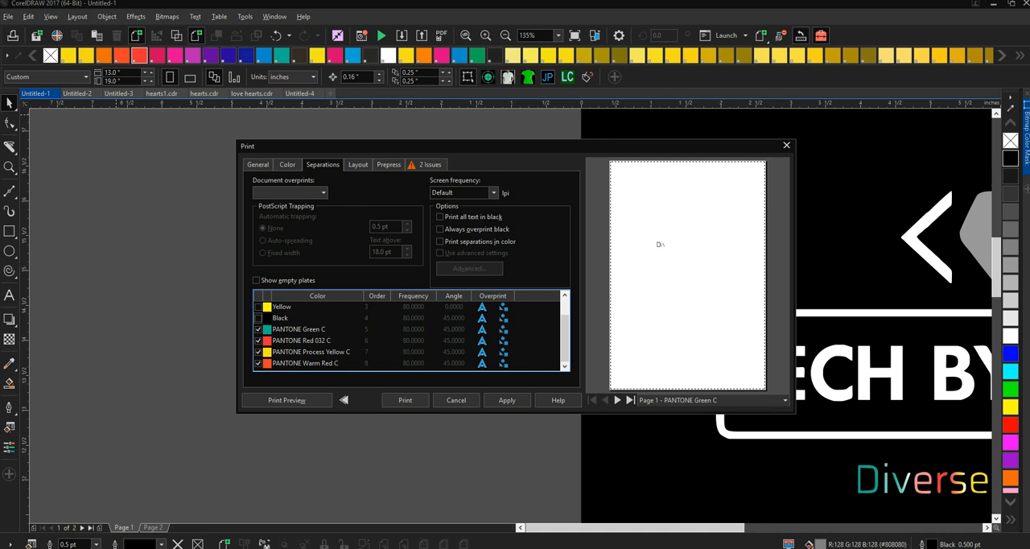
click(316, 363)
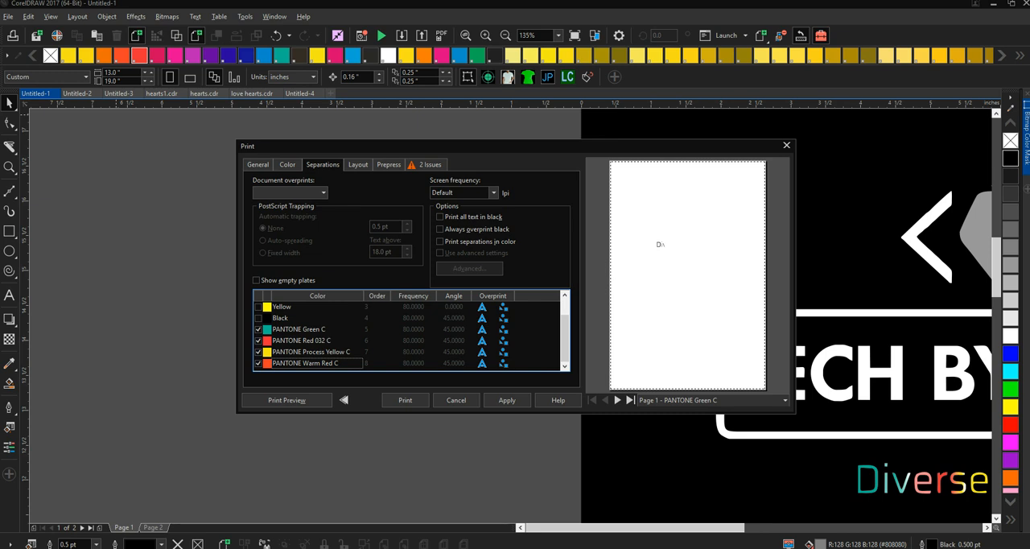
click(314, 351)
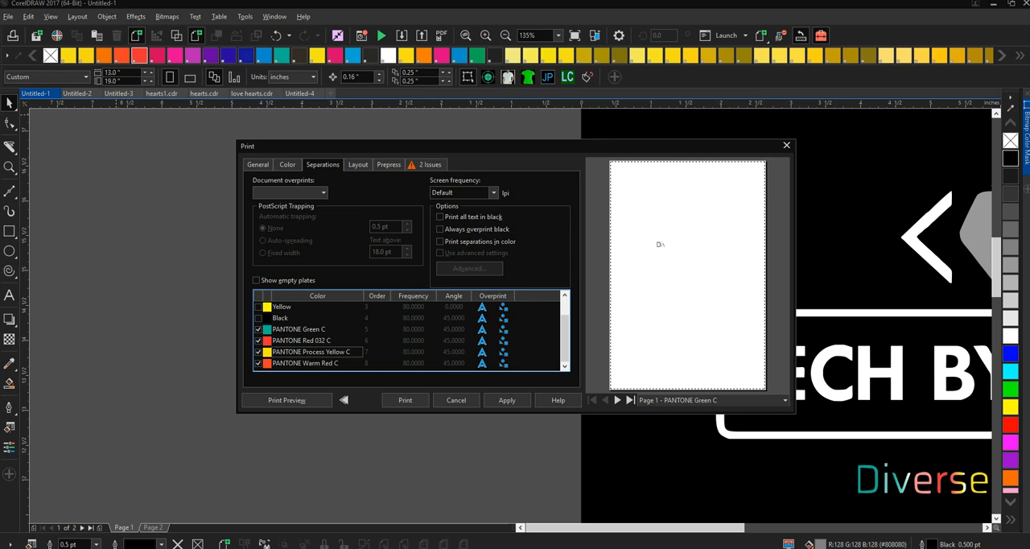
click(314, 362)
click(259, 363)
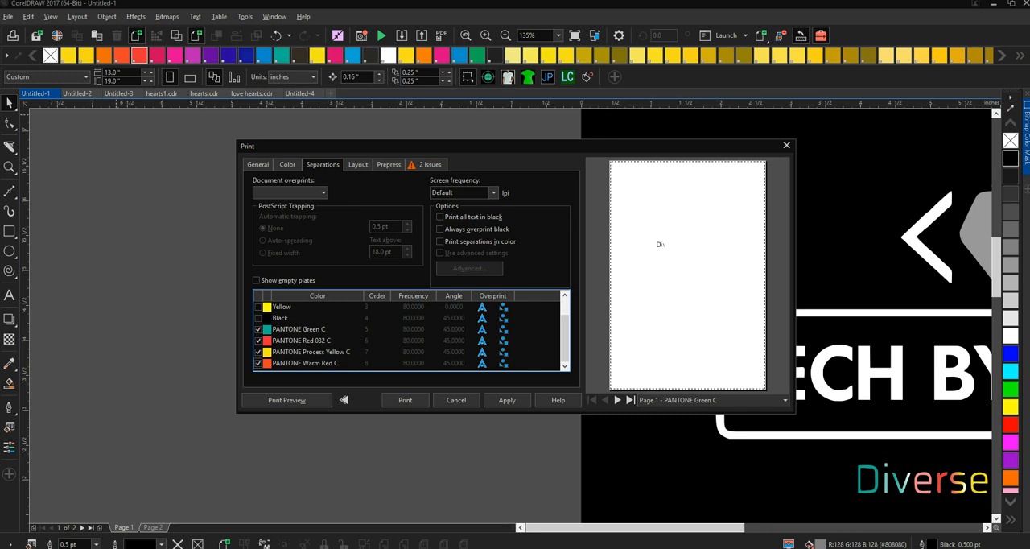
- Page through the print preview of the PANTONE plates and close the print settings without printing
click(617, 400)
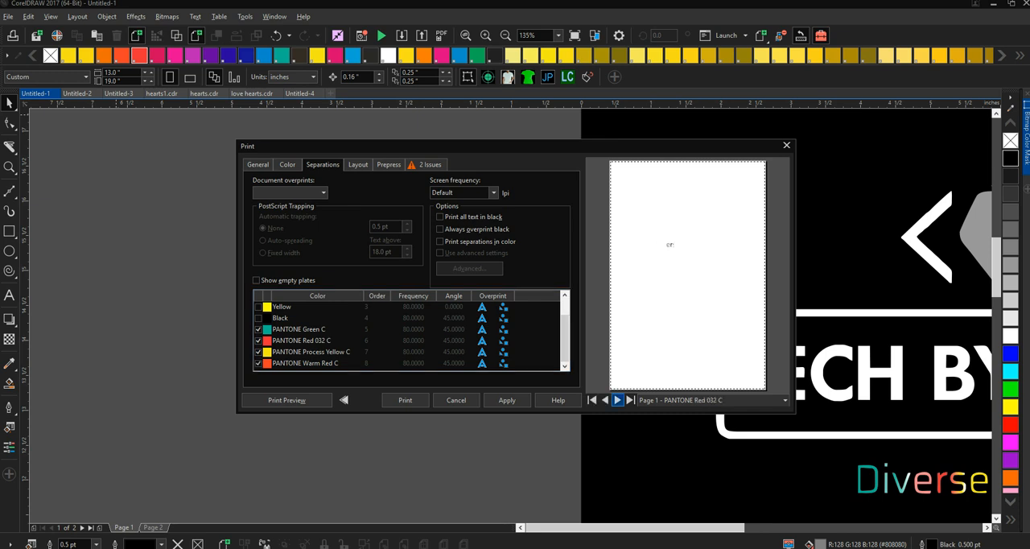
click(617, 400)
click(617, 400)
click(617, 399)
click(617, 399)
click(786, 145)
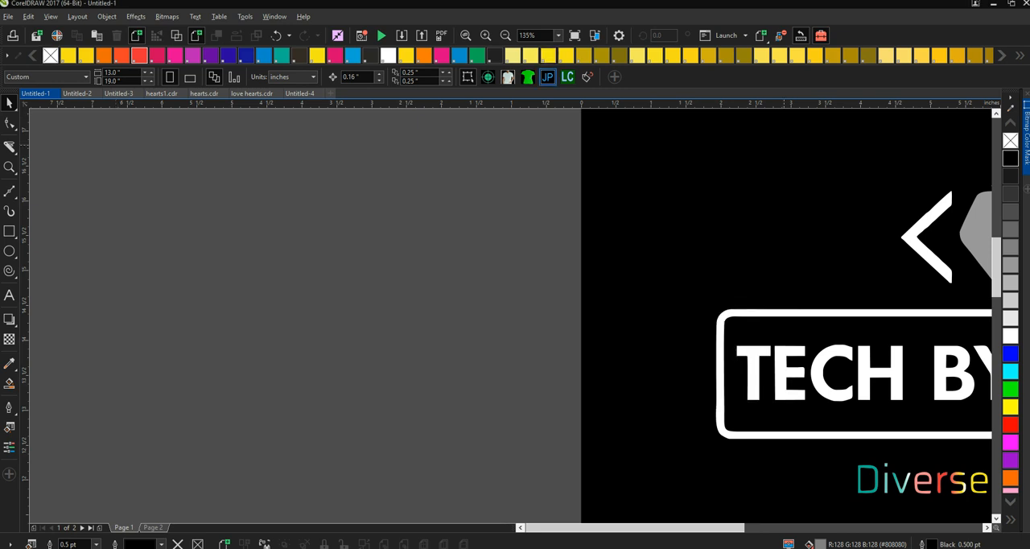
- Unlock the black background behind the logo and delete it
mouse_move(765, 144)
mouse_down()
mouse_move(699, 161)
mouse_move(478, 161)
mouse_up()
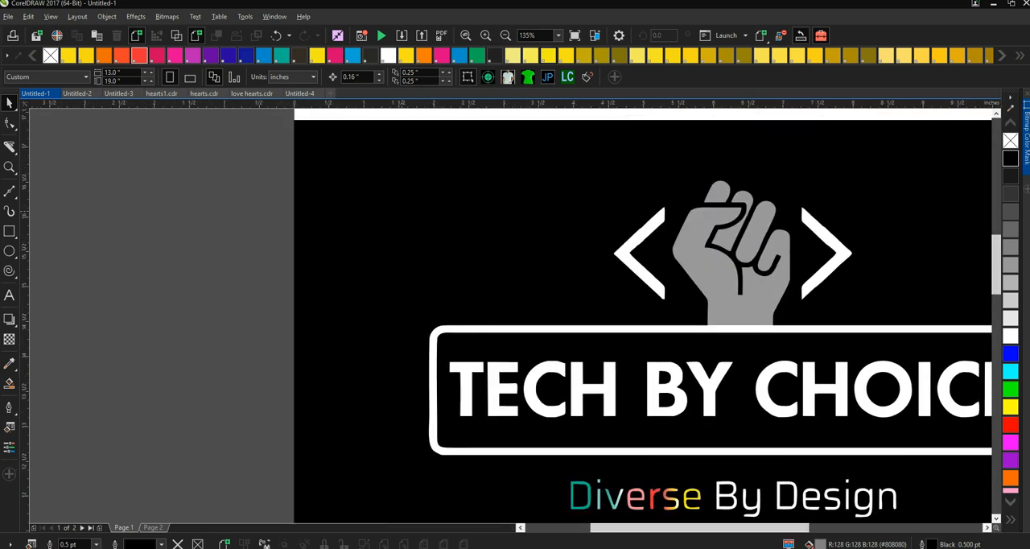
right_click(402, 214)
click(444, 241)
key(Delete)
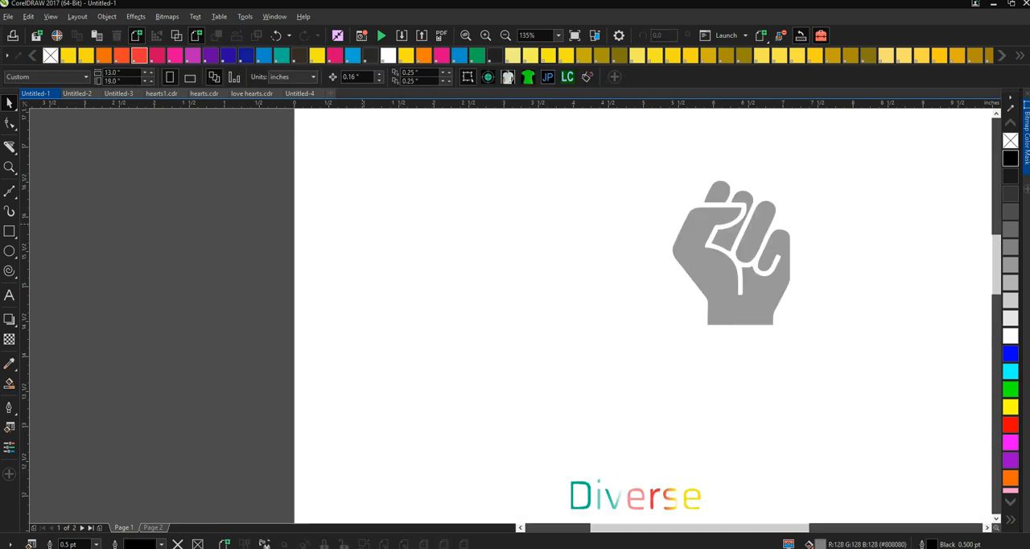
- Try moving the first e of Diverse above the word, and undo the move
click(604, 325)
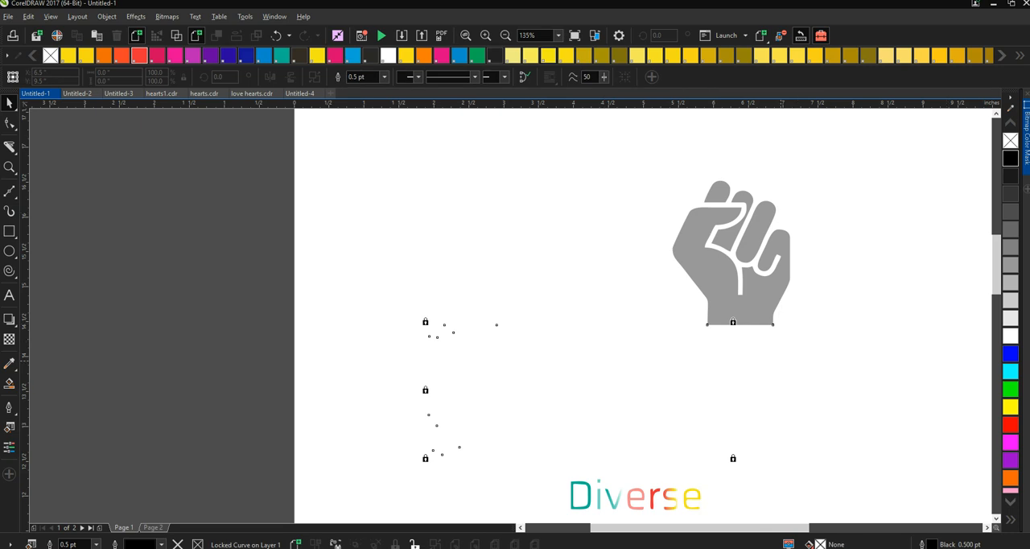
click(727, 494)
click(635, 498)
drag(629, 498, 611, 455)
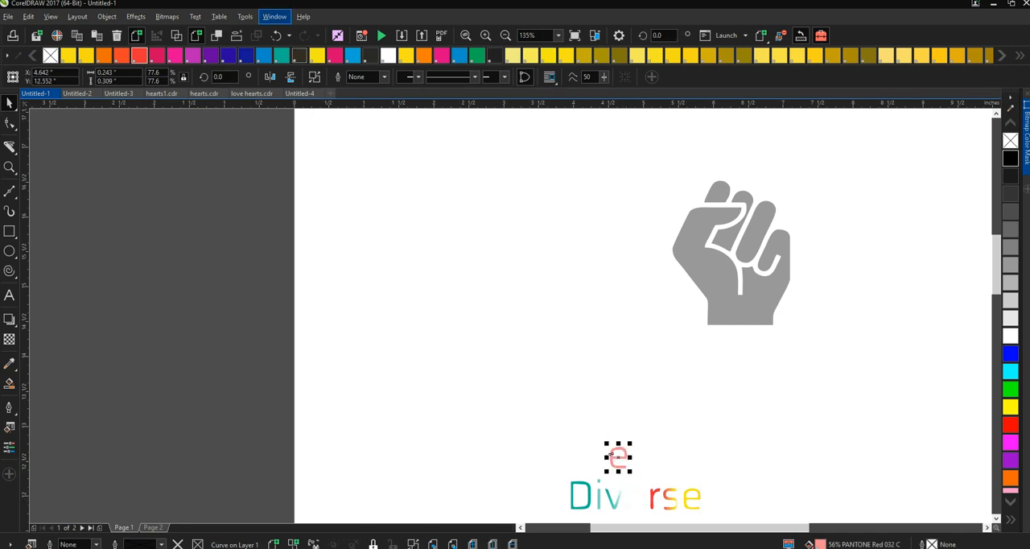
click(276, 35)
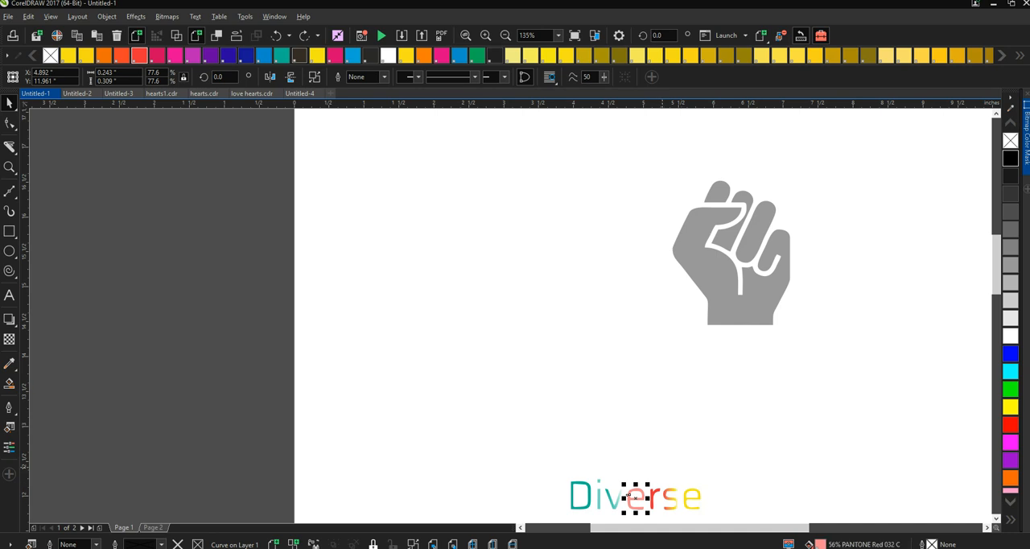
- Check the fills of the r and s in Diverse, setting the s gradient's starting color to PANTONE Red 032 C
click(654, 492)
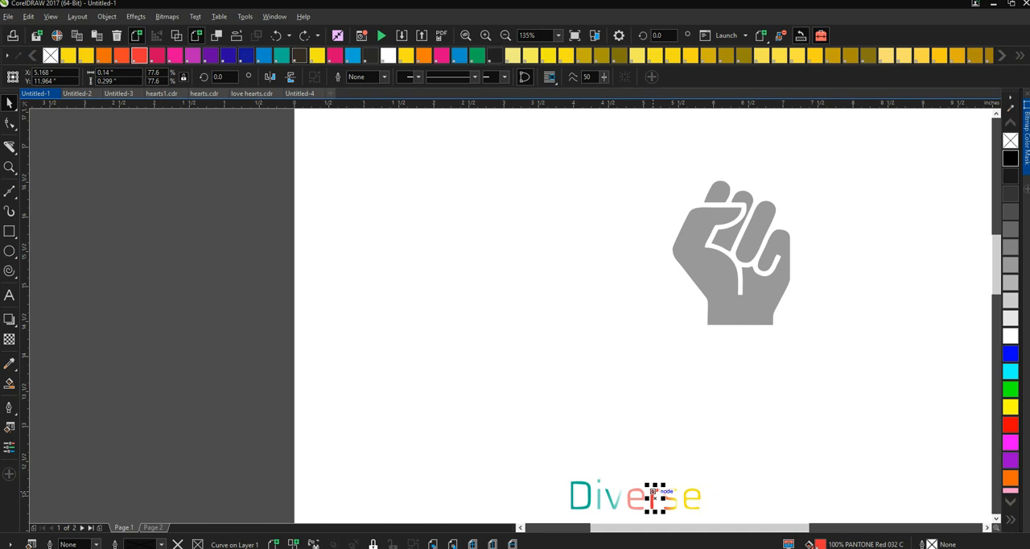
click(669, 496)
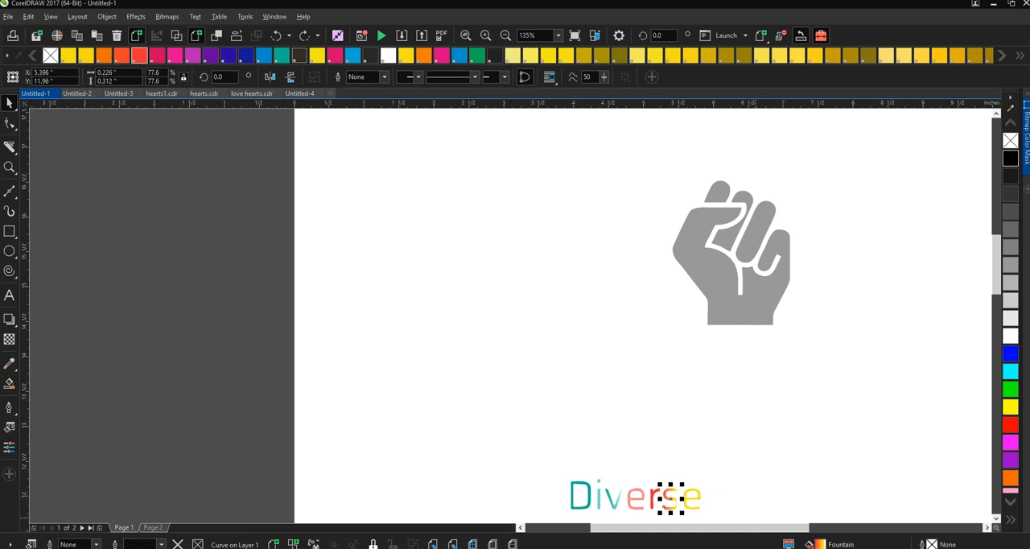
key(F11)
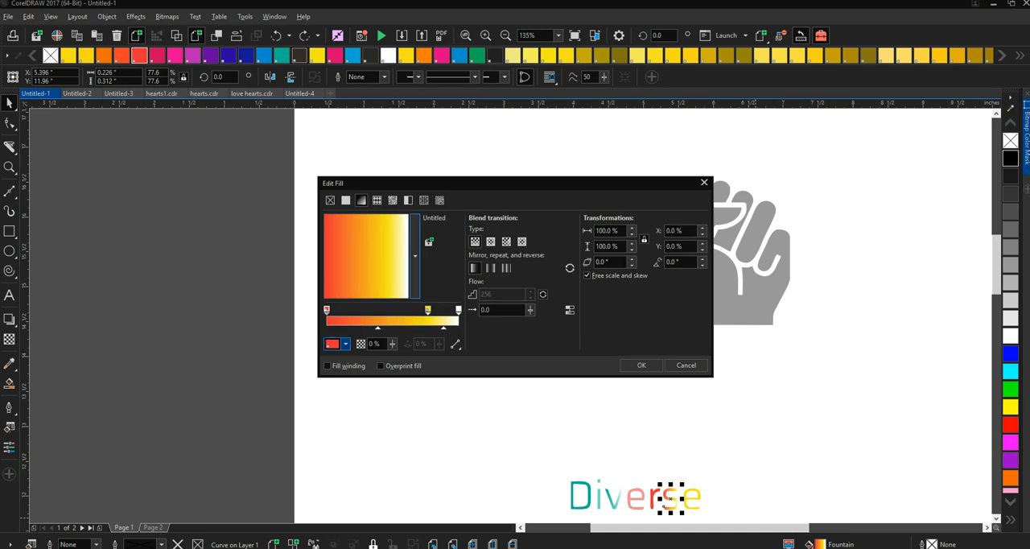
click(346, 344)
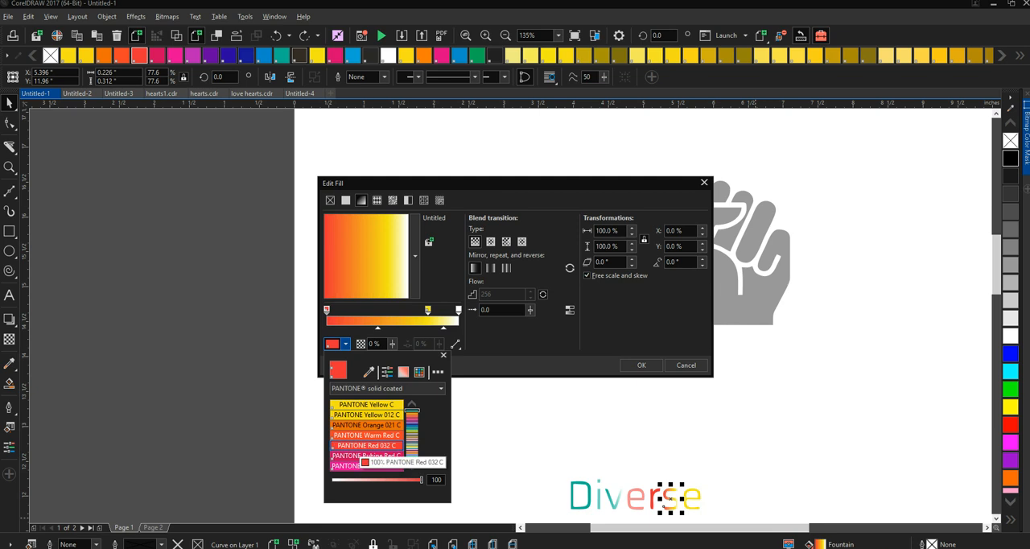
click(367, 445)
click(345, 343)
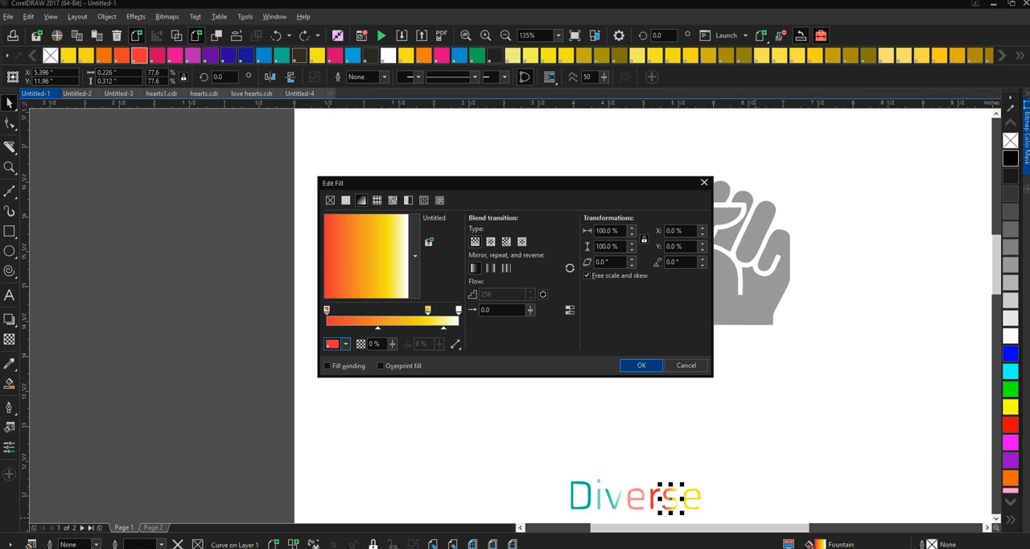
click(641, 365)
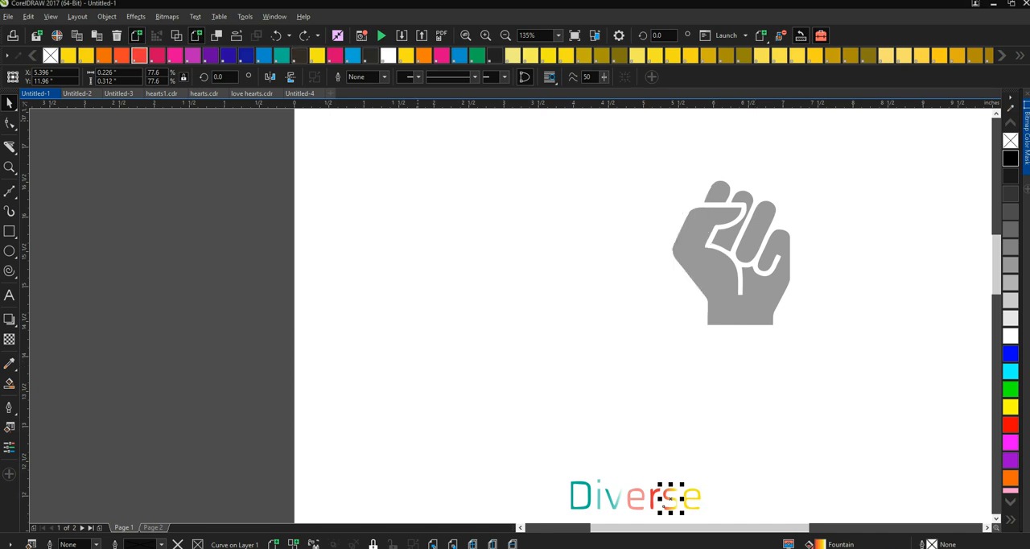
click(139, 55)
key(Escape)
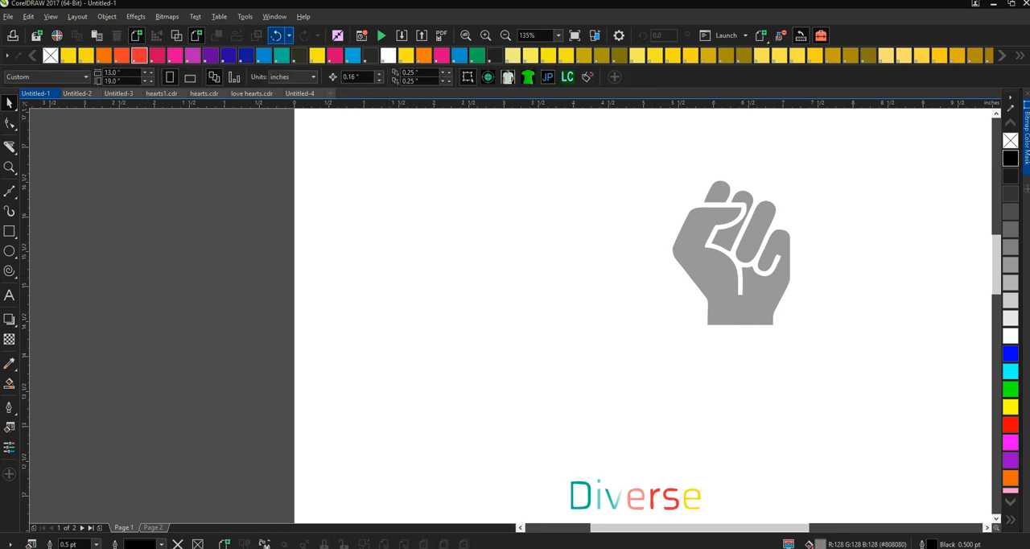
- Page through the separation plates in the print settings' preview, then leave without printing
click(8, 16)
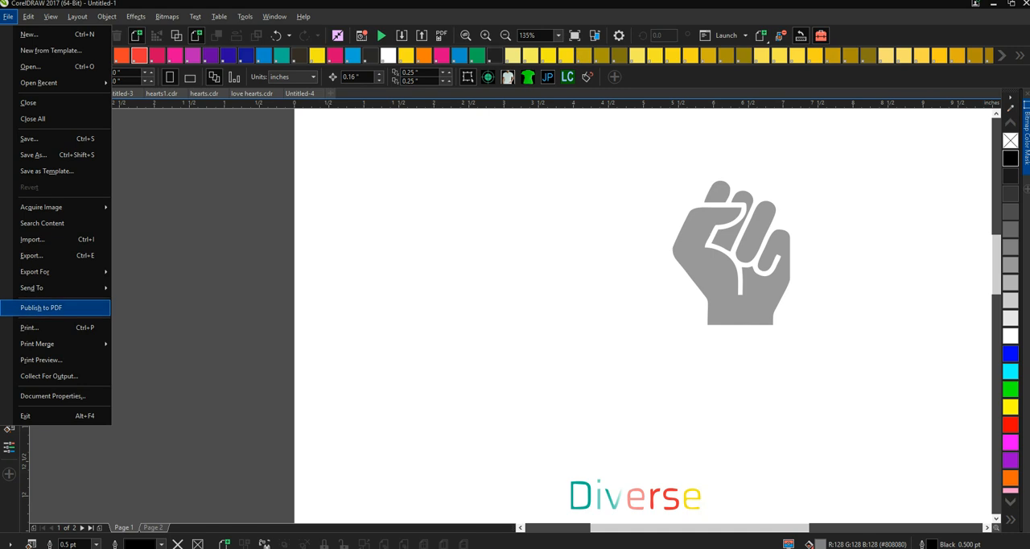
click(50, 328)
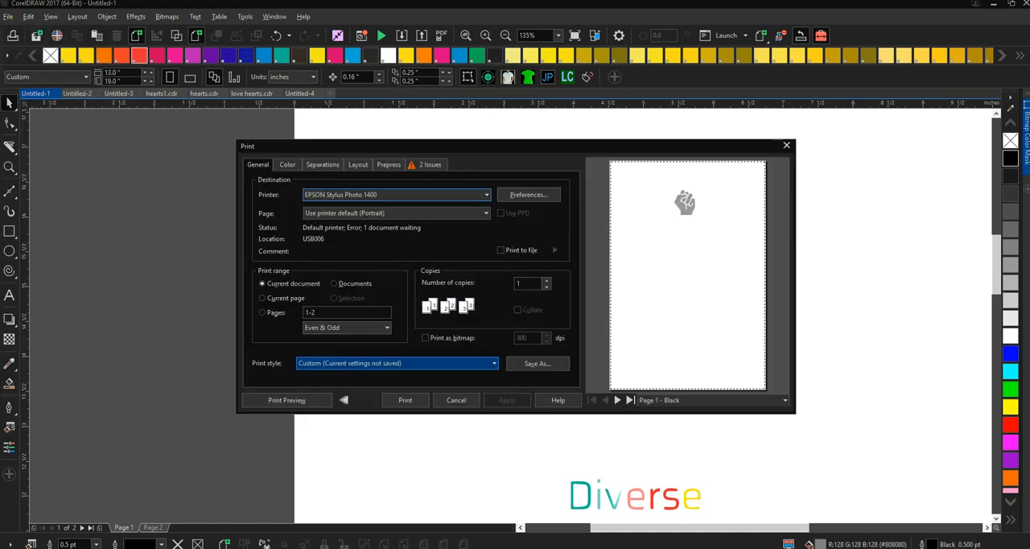
click(617, 400)
click(617, 400)
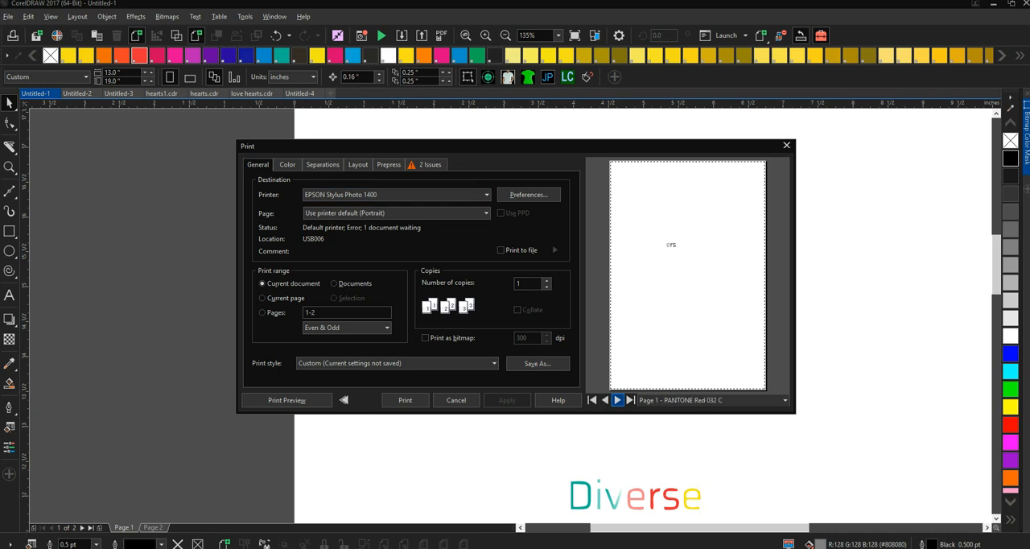
click(617, 399)
click(617, 400)
click(617, 399)
click(617, 400)
click(617, 400)
click(618, 400)
click(617, 400)
click(455, 400)
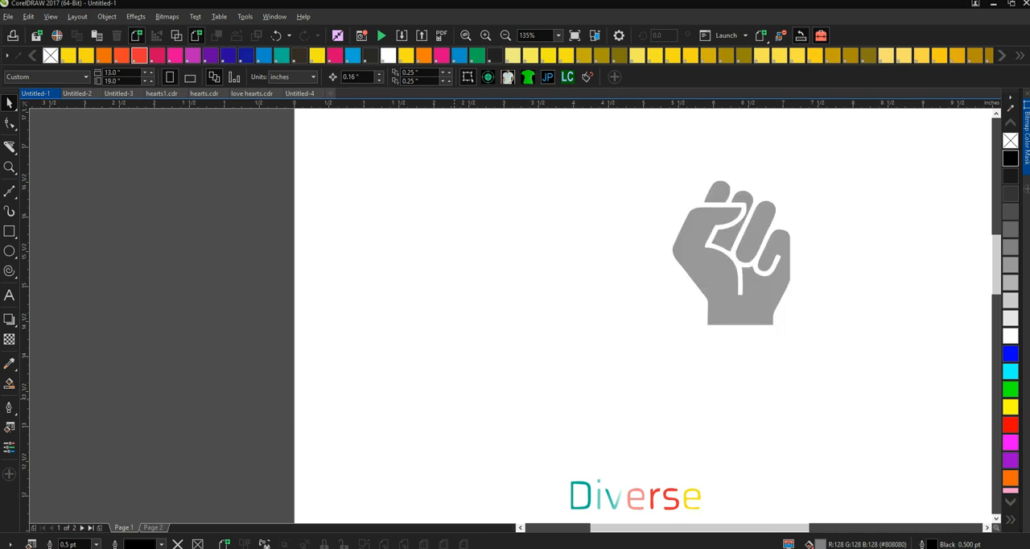
- Switch to page 2 and select the black background rectangle behind the Tech By Choice logo
click(505, 35)
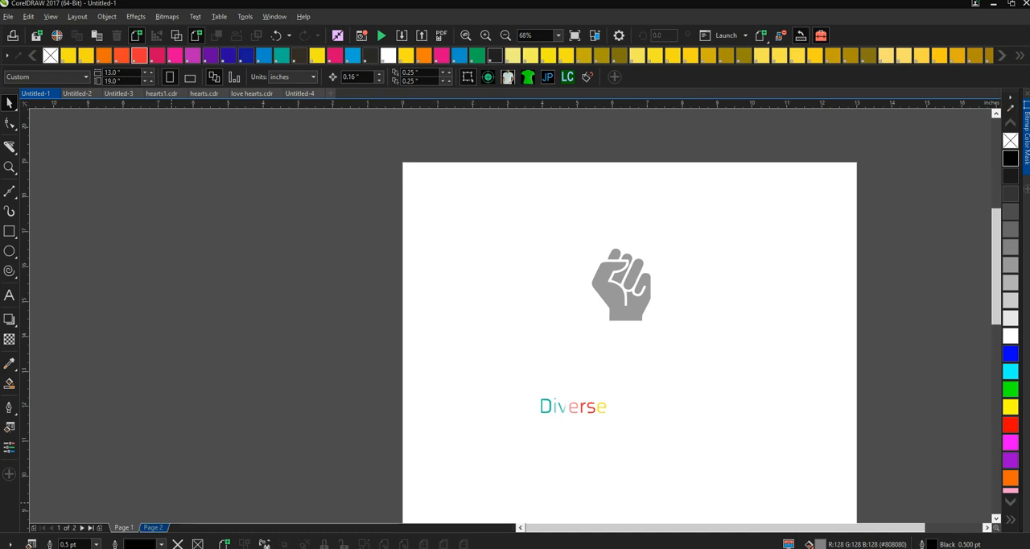
click(153, 527)
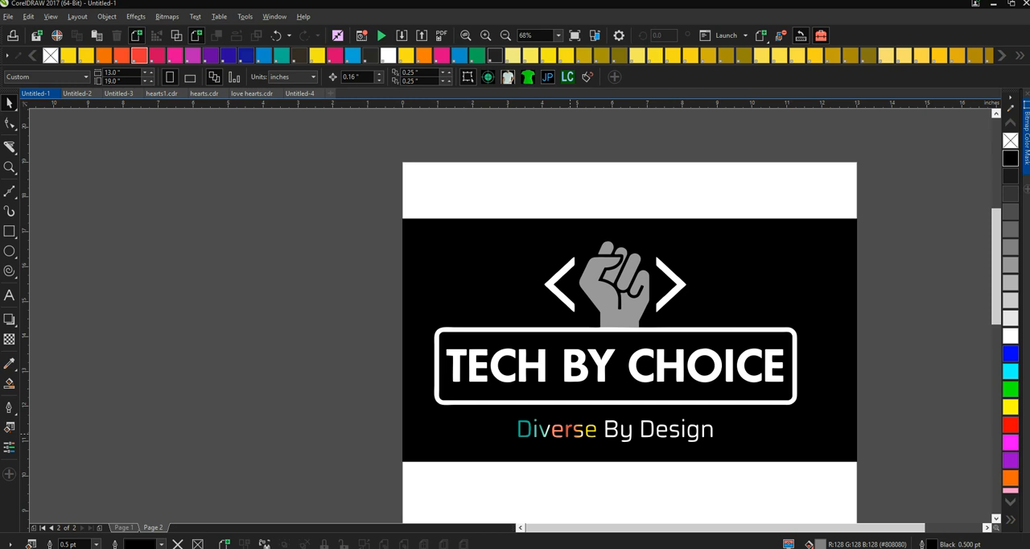
click(568, 431)
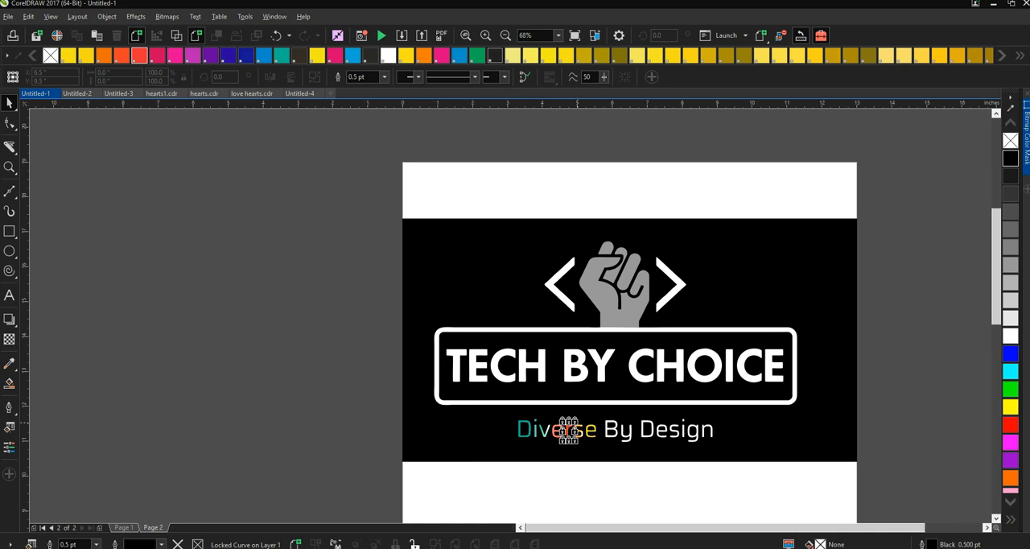
key(Escape)
drag(384, 184, 899, 499)
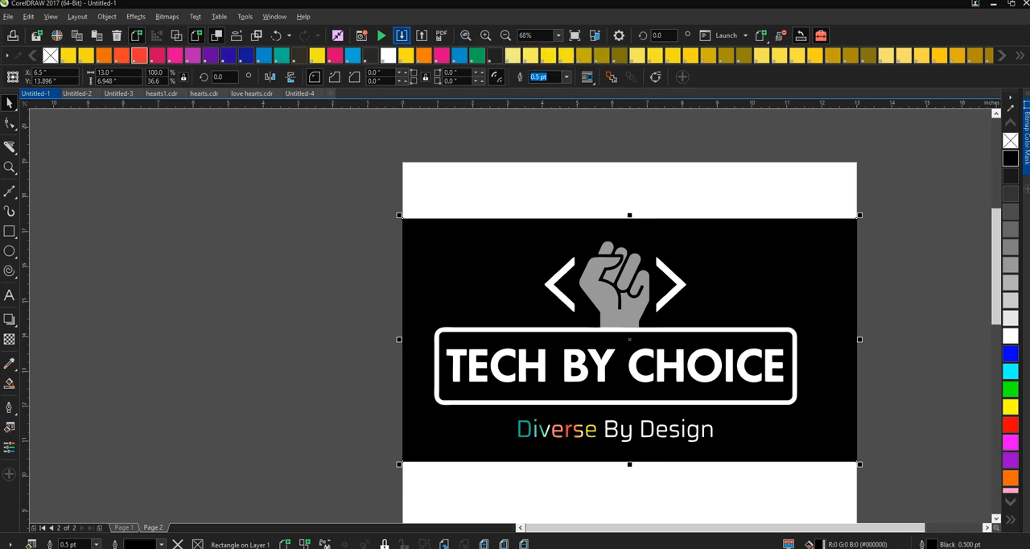
- Export the page 2 artwork to the Desktop as a CompuServe GIF named test, keeping the GIF 256 dithered preset
click(422, 35)
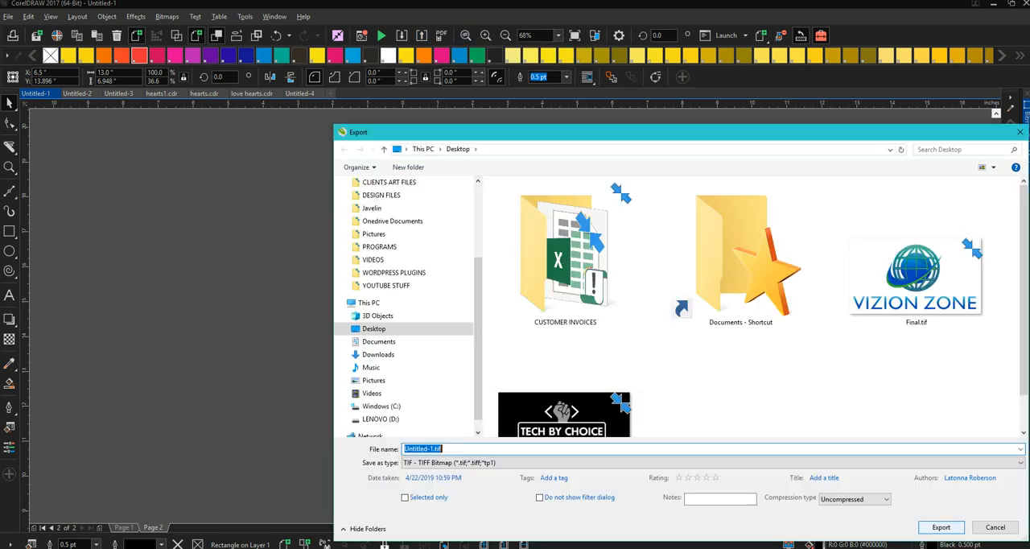
text(test)
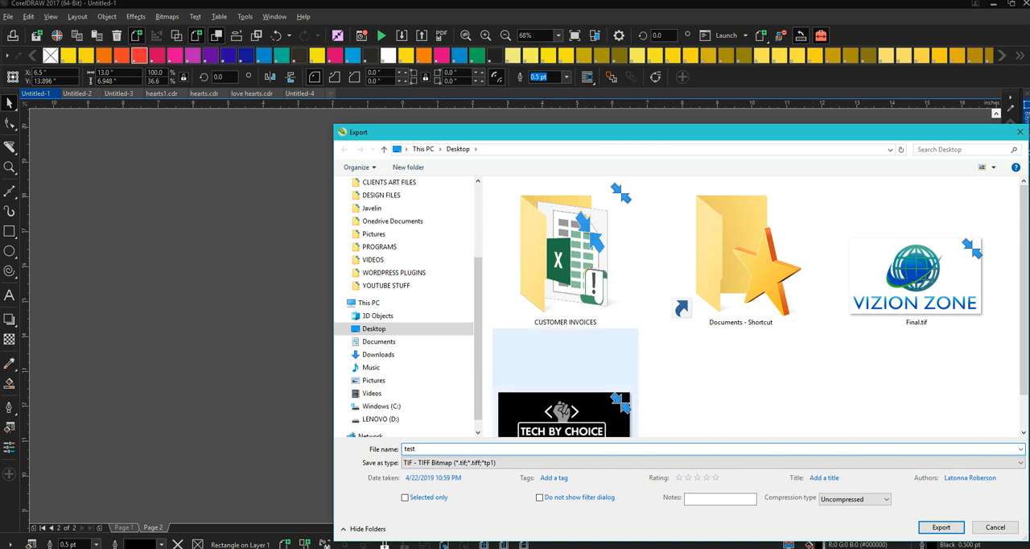
click(713, 462)
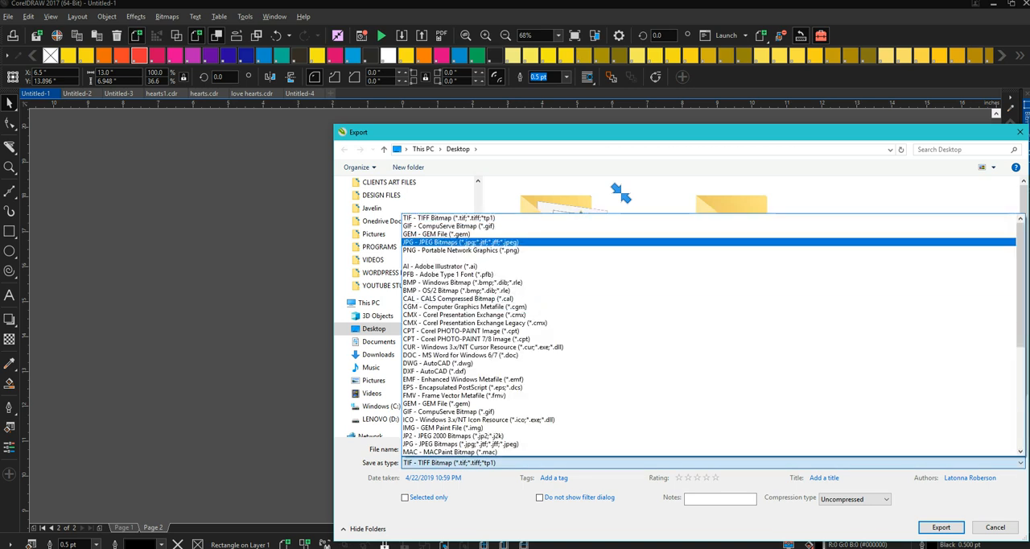
click(448, 225)
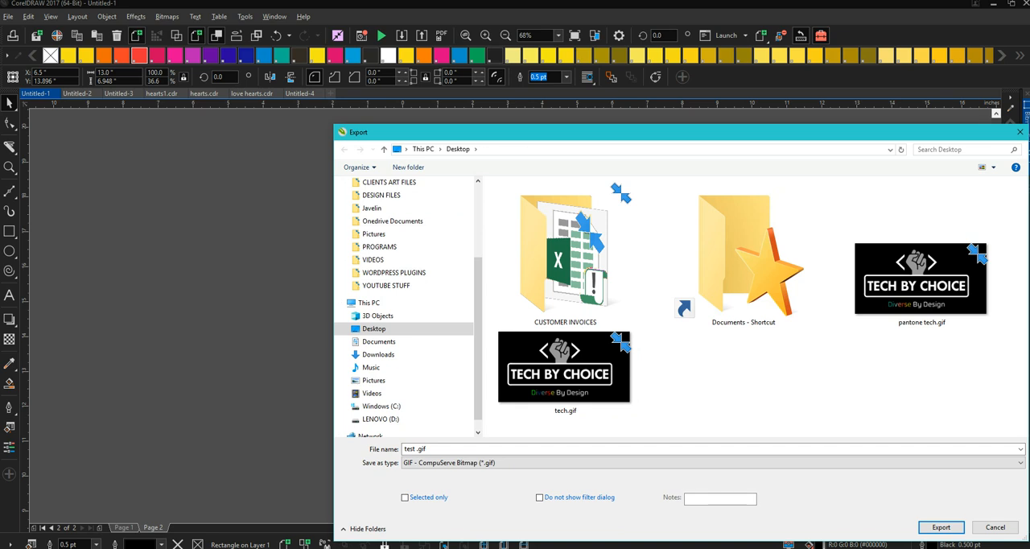
click(941, 527)
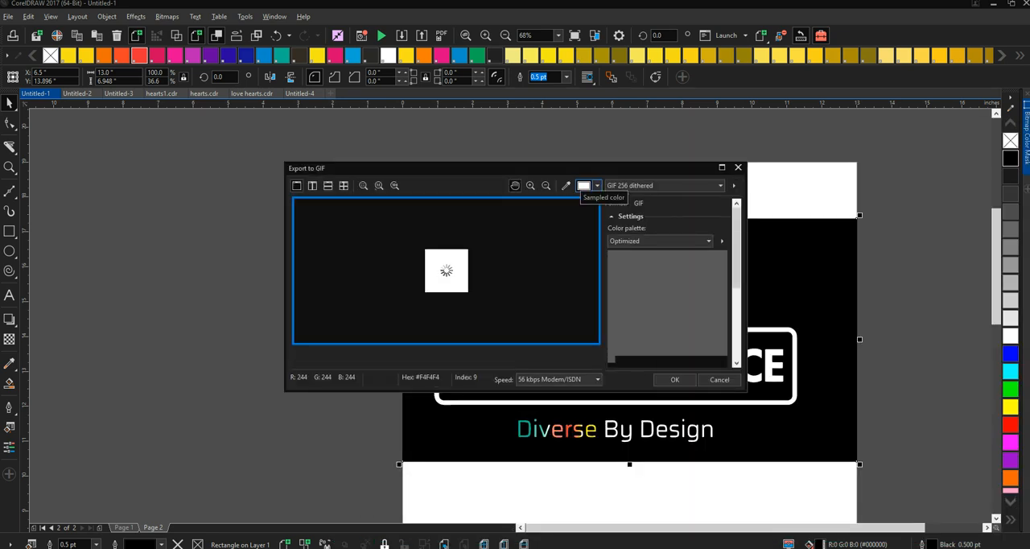
key(Return)
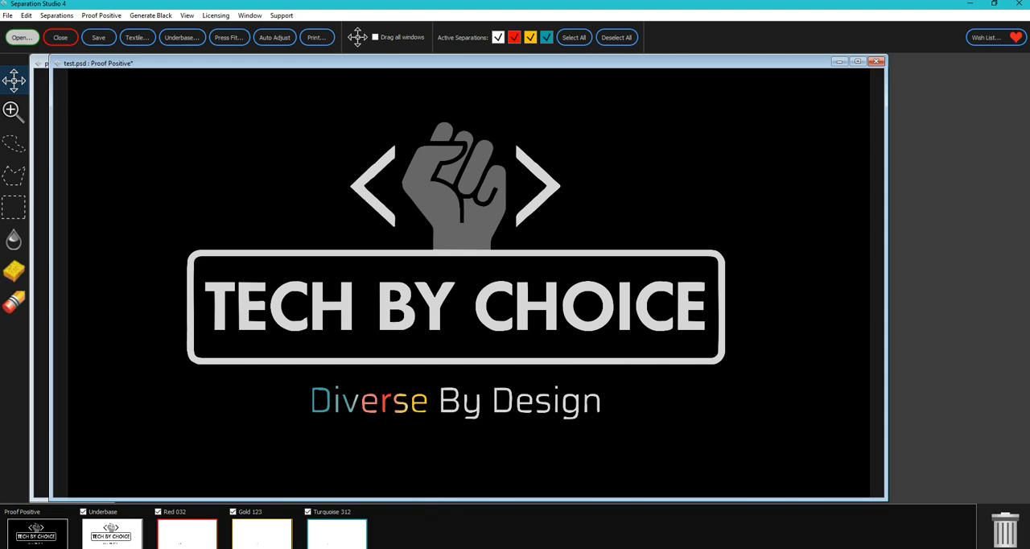
- In Separation Studio, open the exported test GIF from the Desktop and move its window over the earlier separations
click(22, 37)
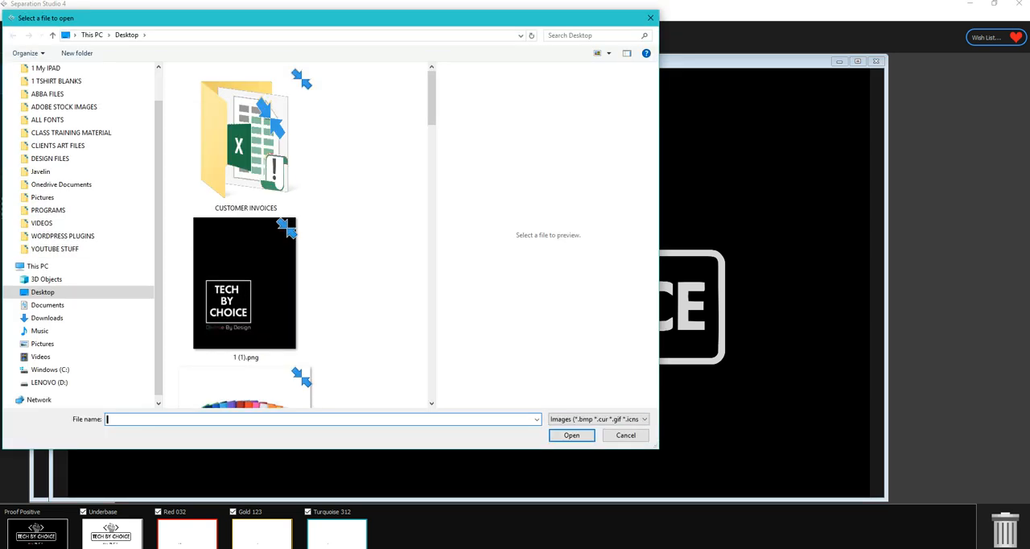
scroll(246, 321, down, 5)
scroll(245, 322, down, 5)
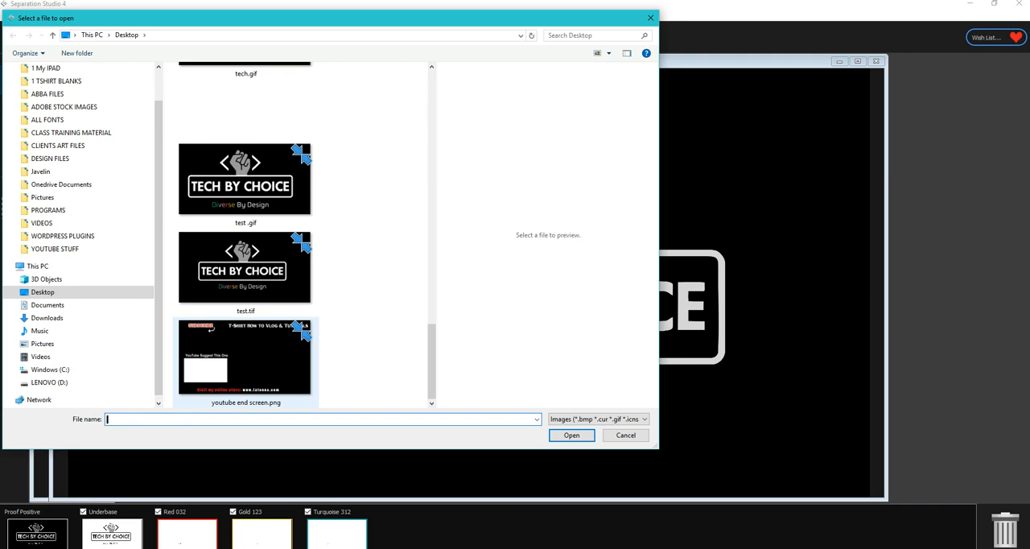
click(245, 180)
click(571, 434)
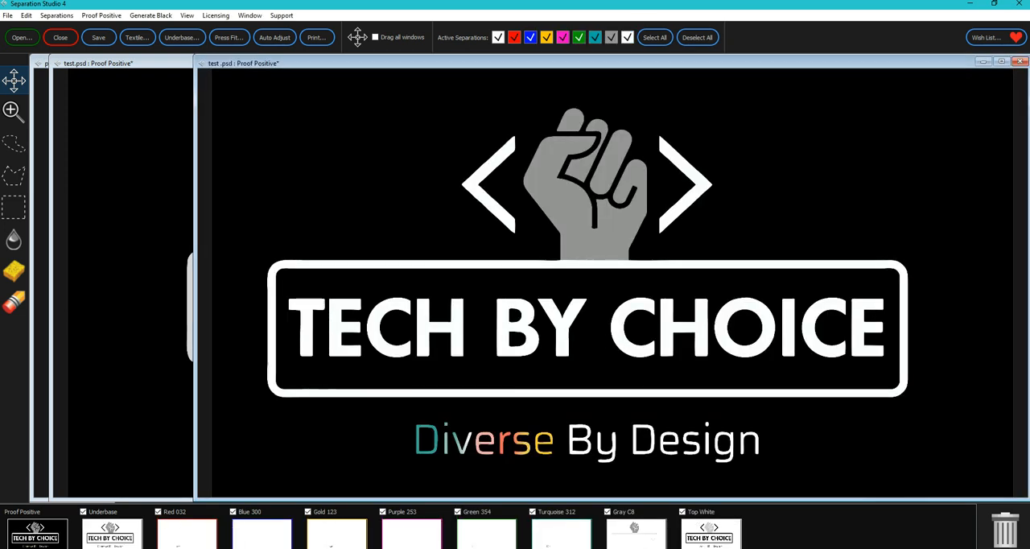
drag(515, 62, 352, 63)
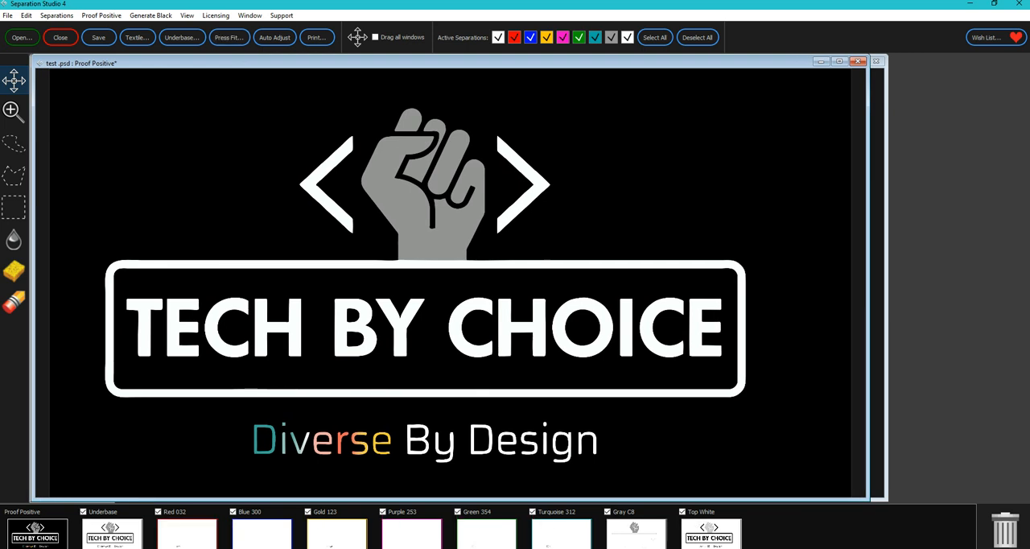
- Review the color separations and delete the Blue 300 and Purple 253 channels
click(186, 534)
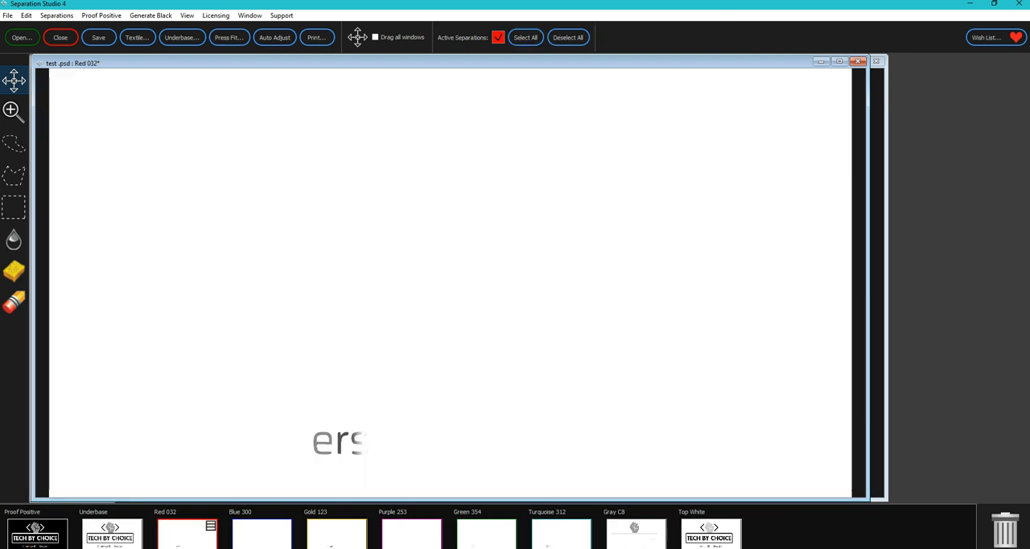
click(261, 533)
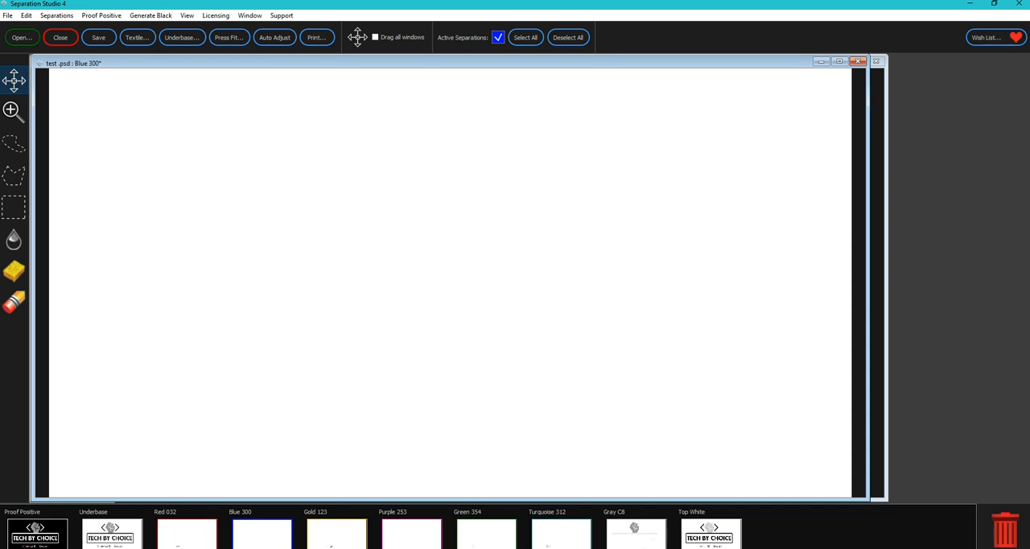
click(1005, 531)
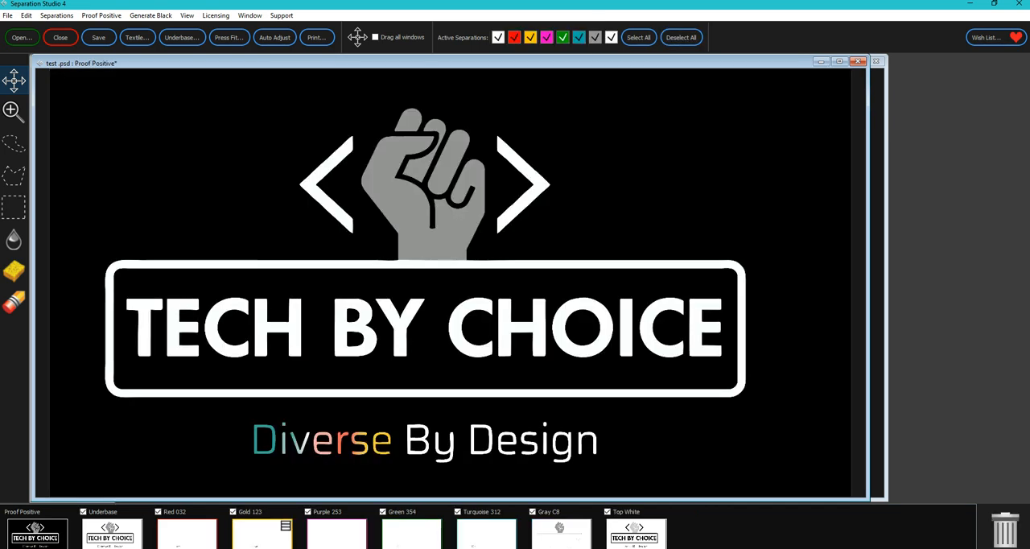
click(262, 534)
click(336, 534)
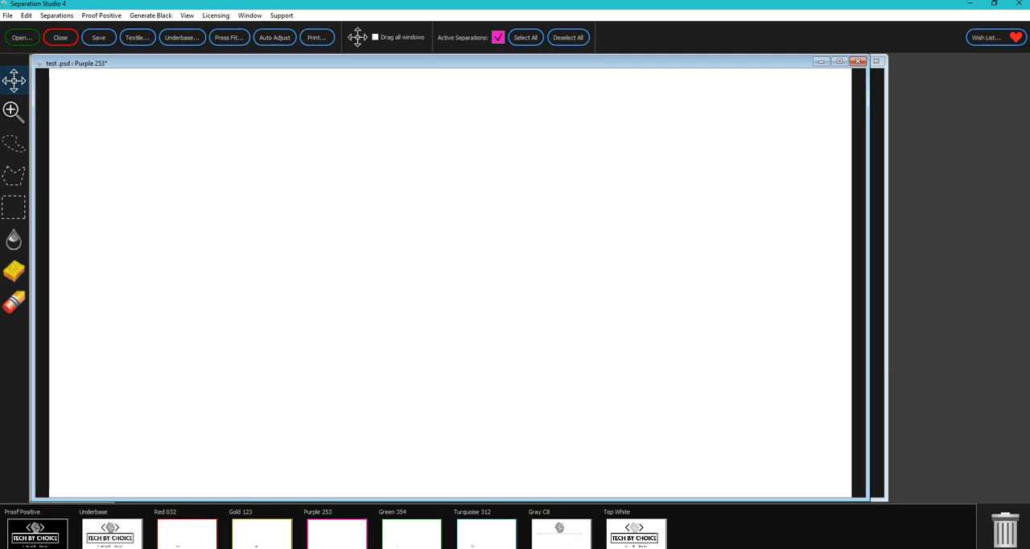
click(1005, 530)
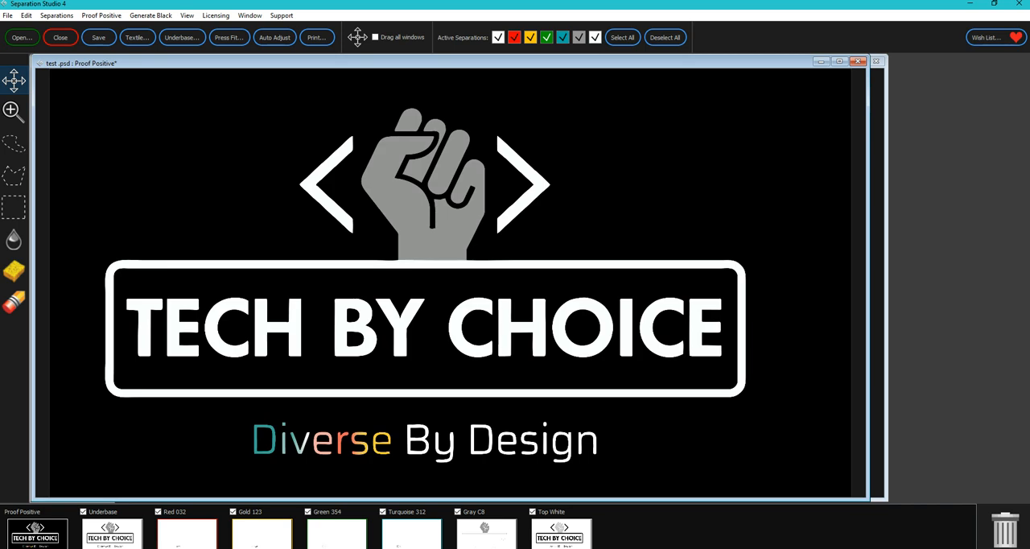
- Merge the Green 354 separation into Turquoise 312 with Multiply, and show the combined proof and the Gray C8 separation
click(336, 534)
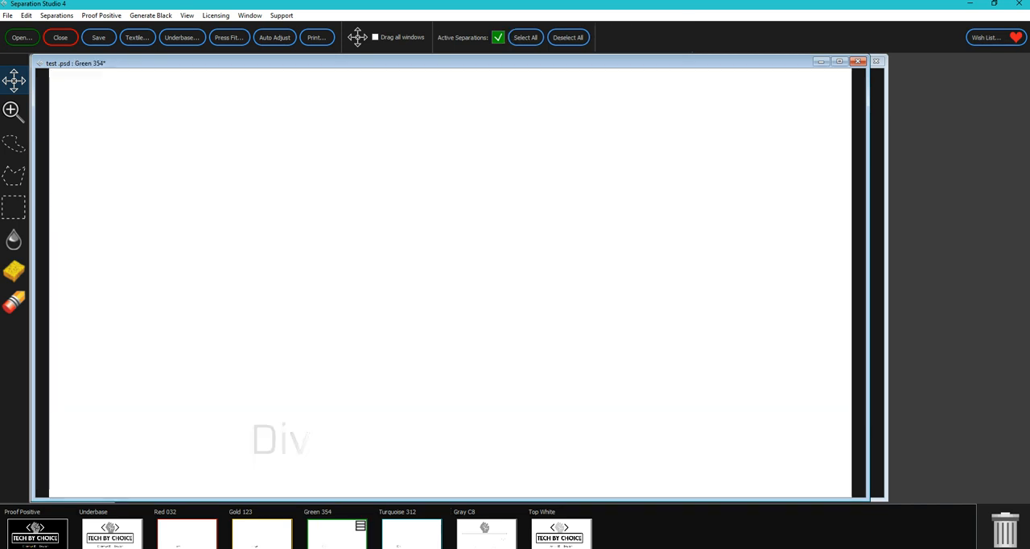
click(411, 534)
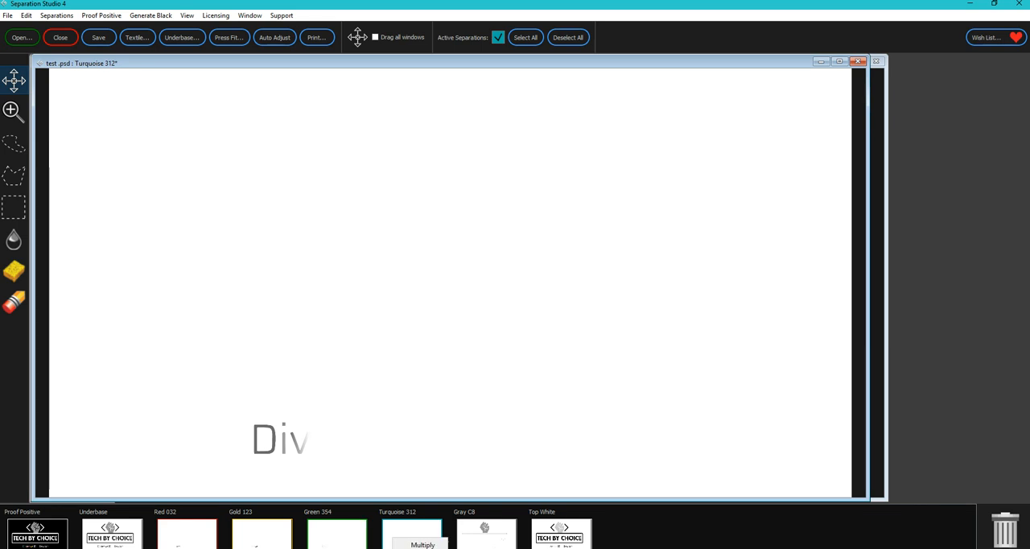
click(421, 545)
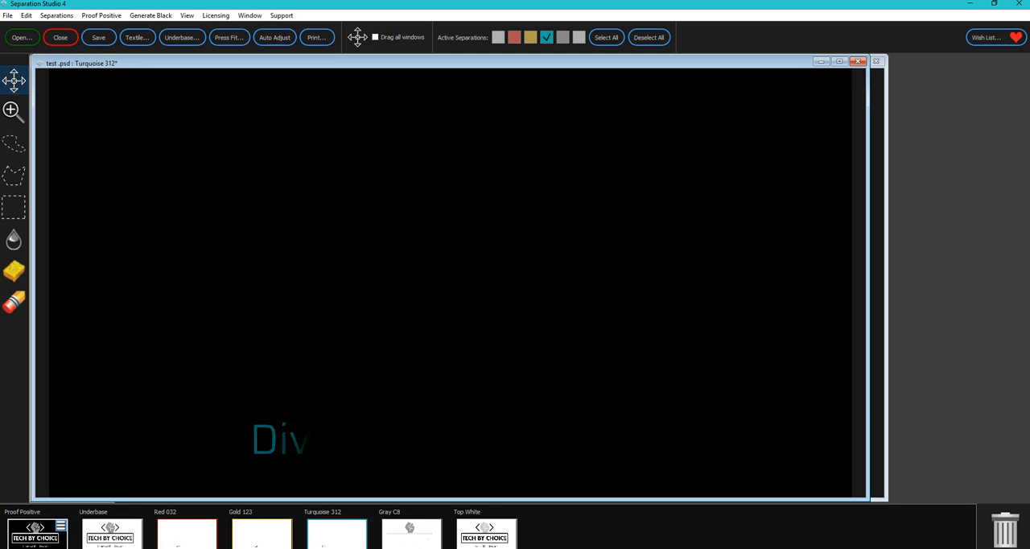
click(36, 532)
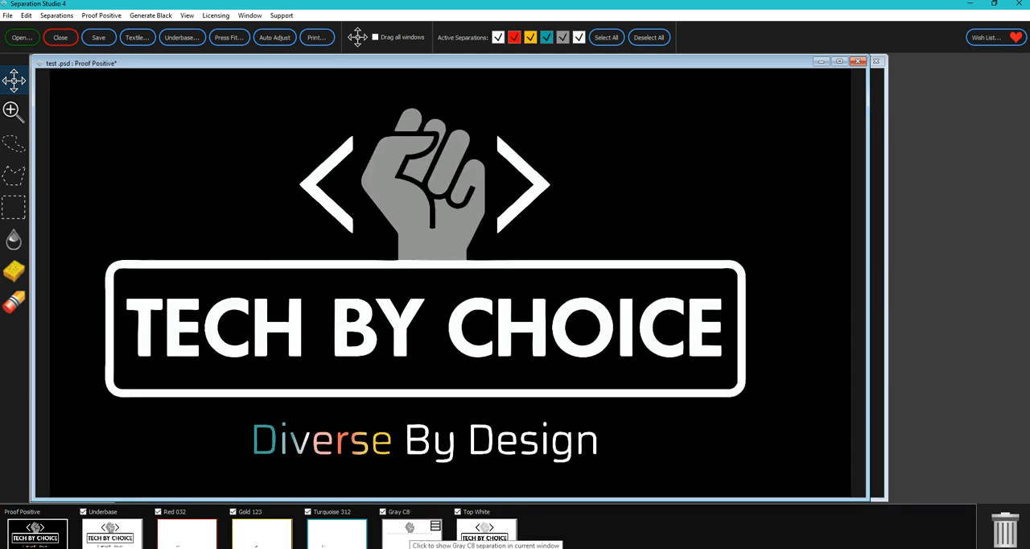
click(408, 534)
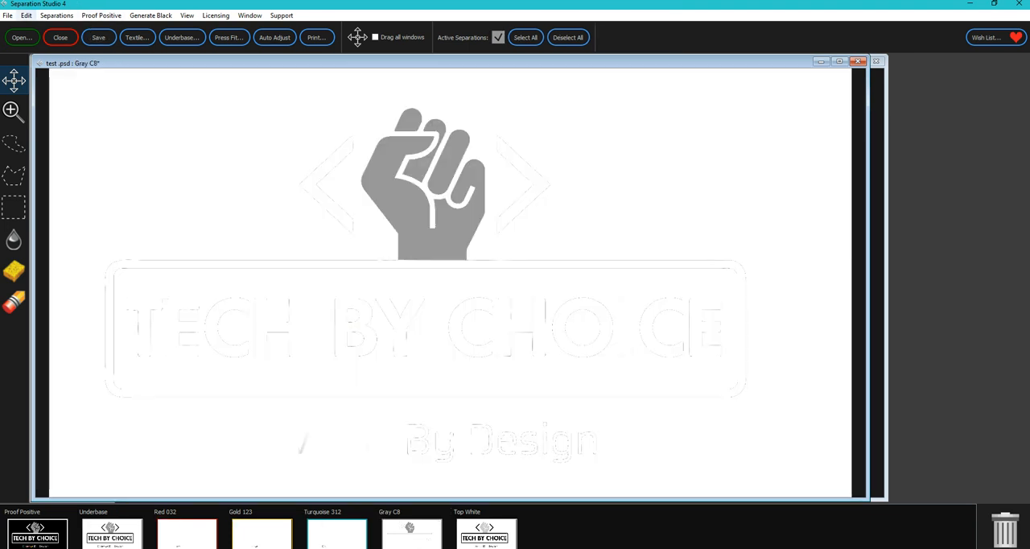
- Adjust the Gray C8 separation by saturation range, with High Saturation 40 and Low Saturation 90
click(26, 15)
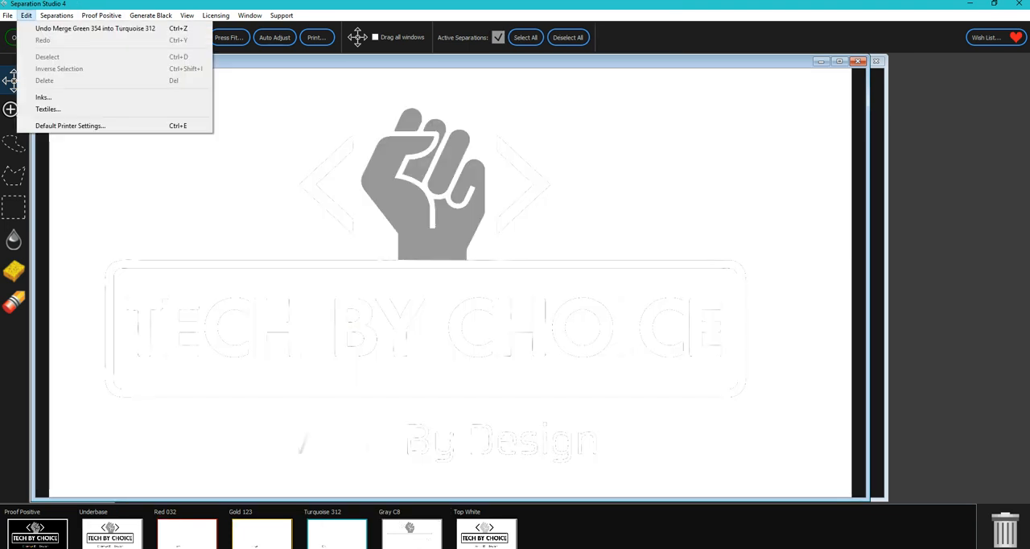
click(48, 98)
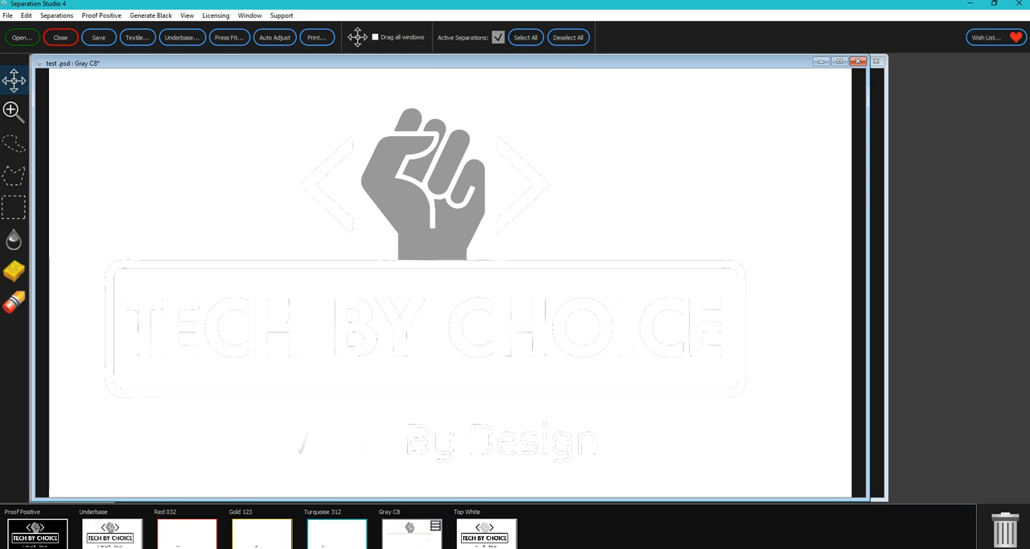
click(435, 525)
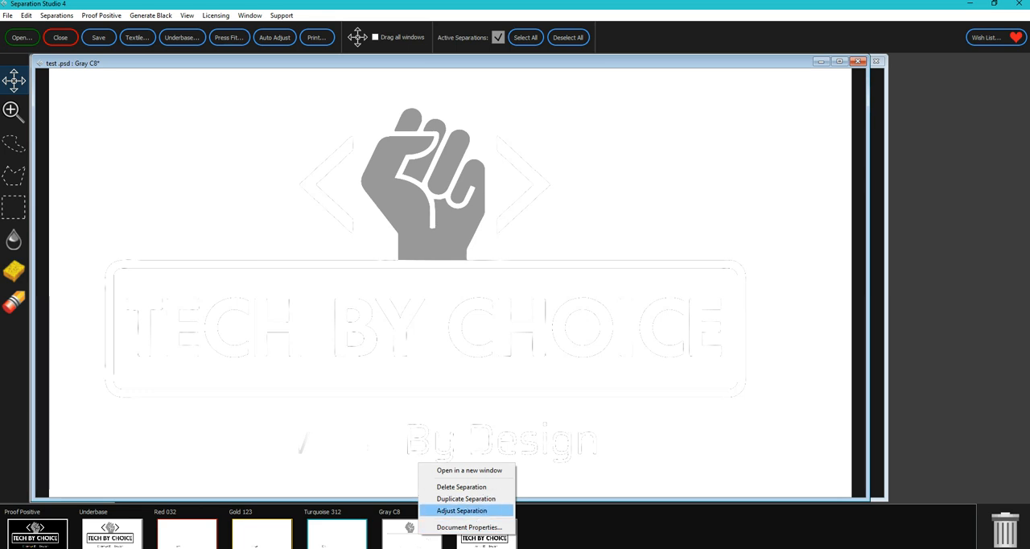
click(461, 510)
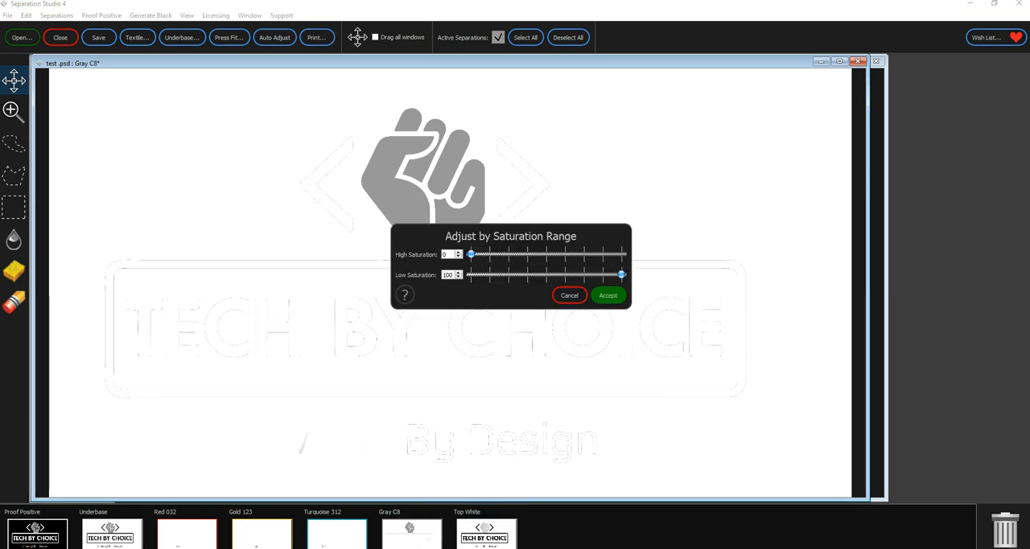
click(534, 254)
click(534, 255)
click(534, 254)
click(534, 254)
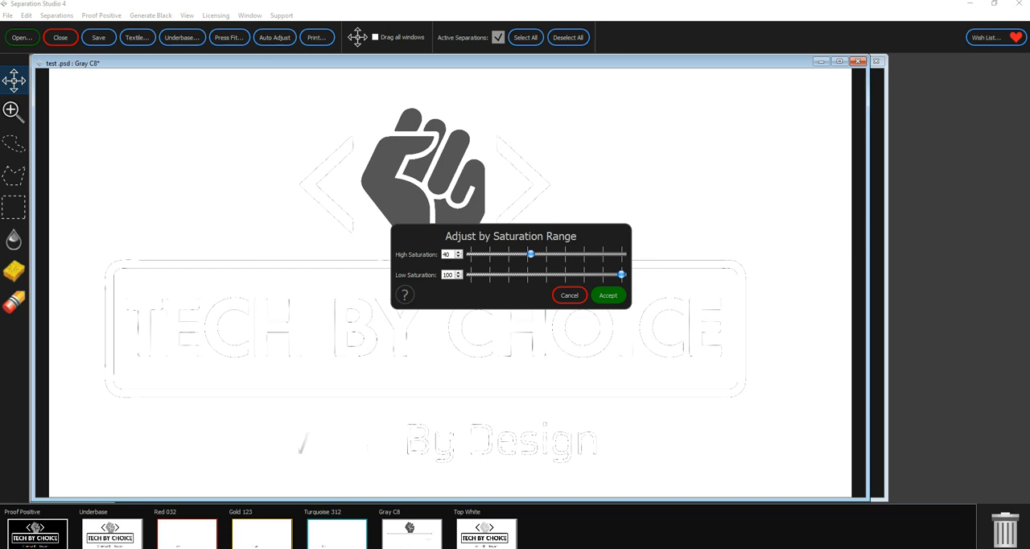
click(563, 275)
click(563, 274)
click(564, 274)
click(564, 274)
click(544, 274)
click(590, 274)
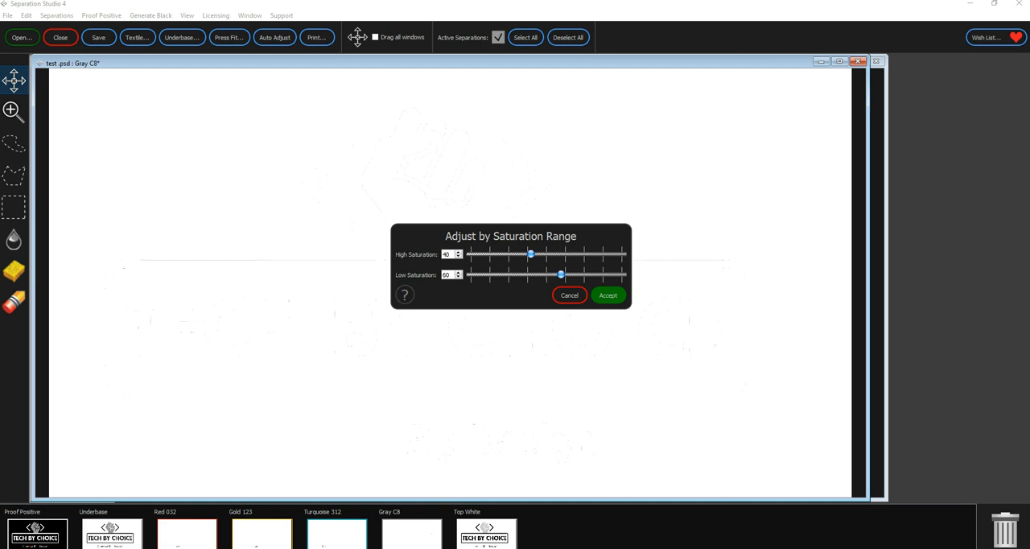
click(589, 274)
click(593, 274)
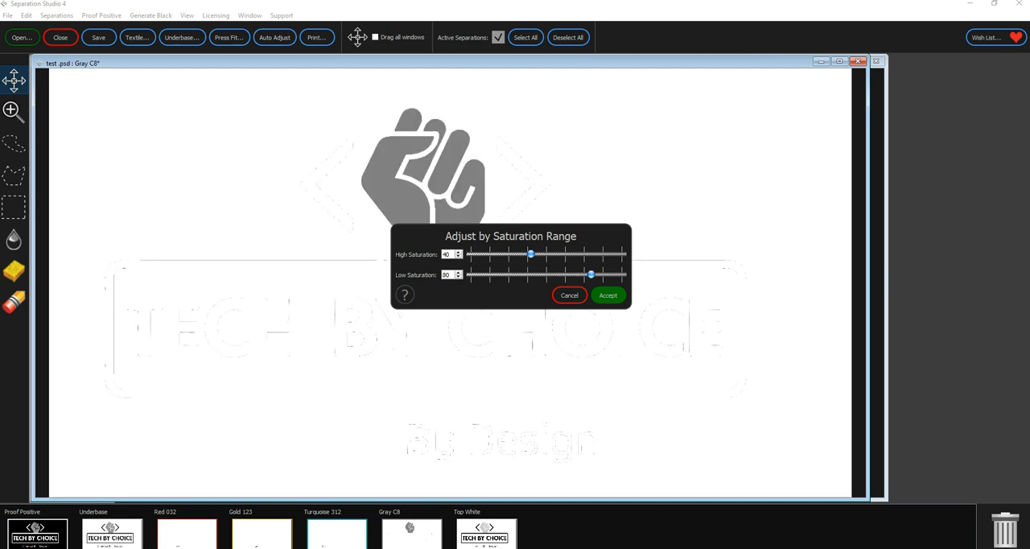
click(606, 274)
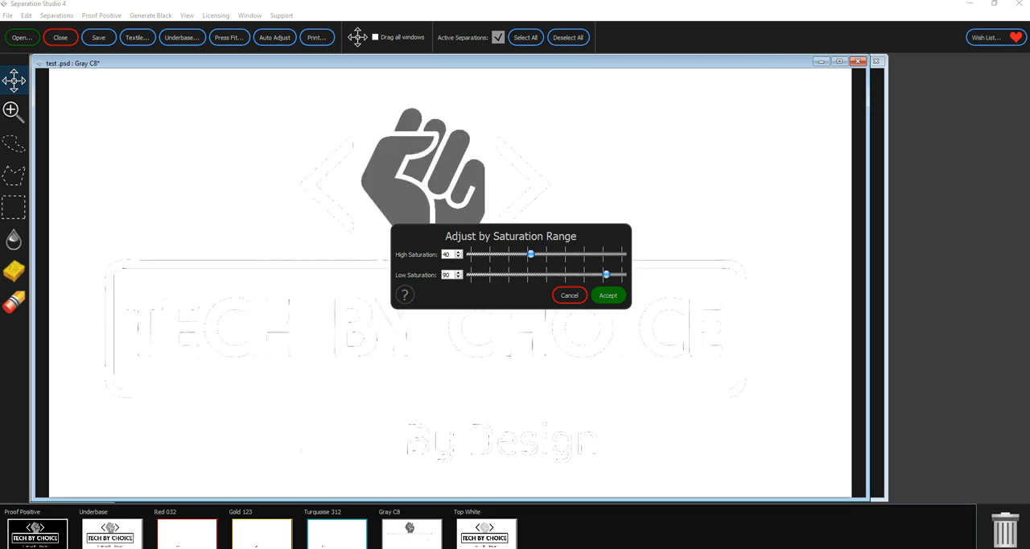
click(607, 295)
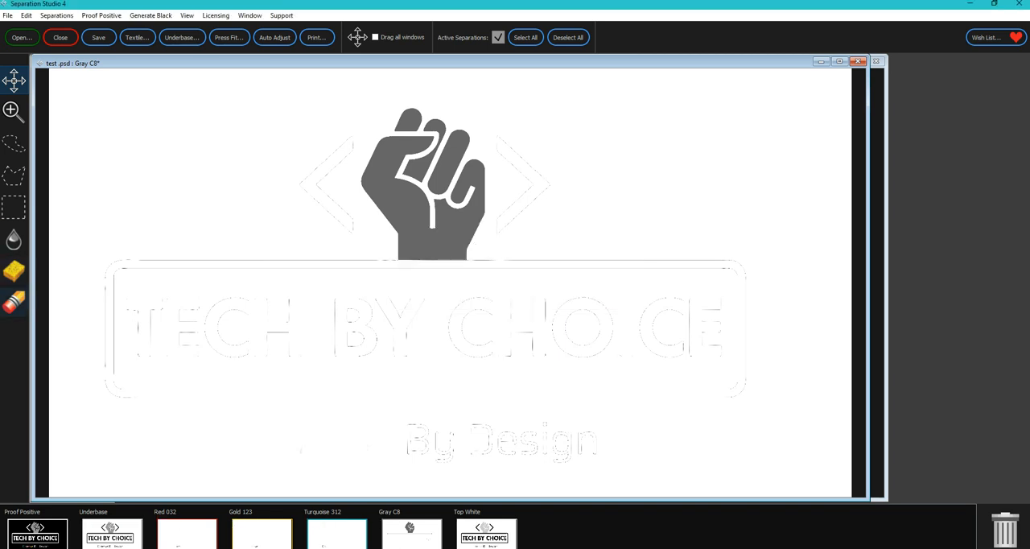
- Erase the stray outlines around the fist on Gray C8 using the Eraser at 52 px and 100 px diameter
click(13, 303)
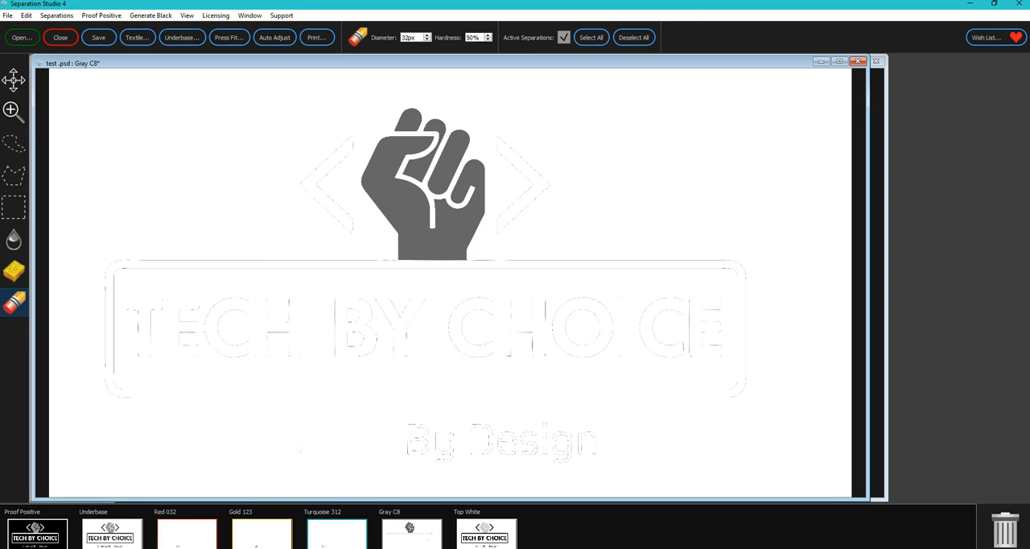
click(426, 34)
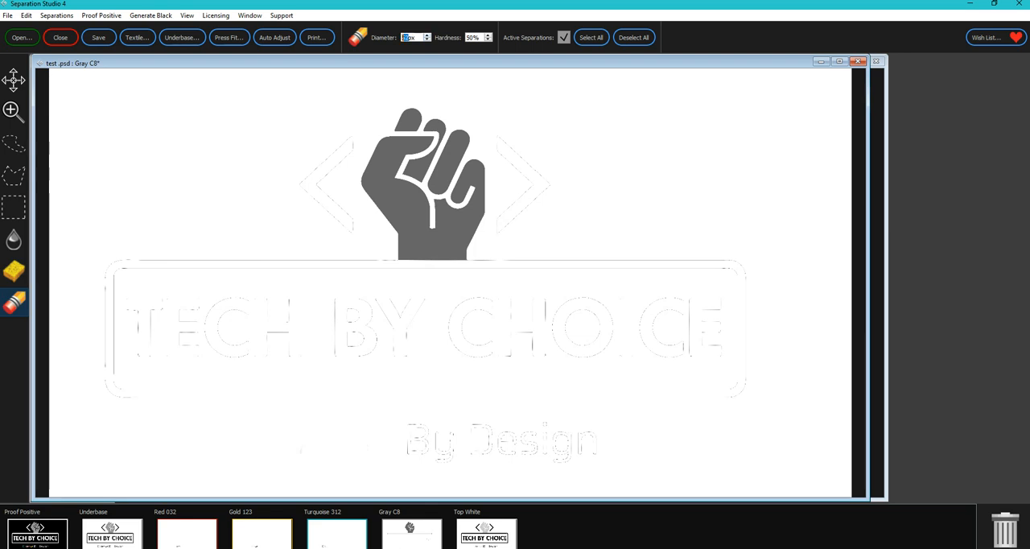
click(412, 441)
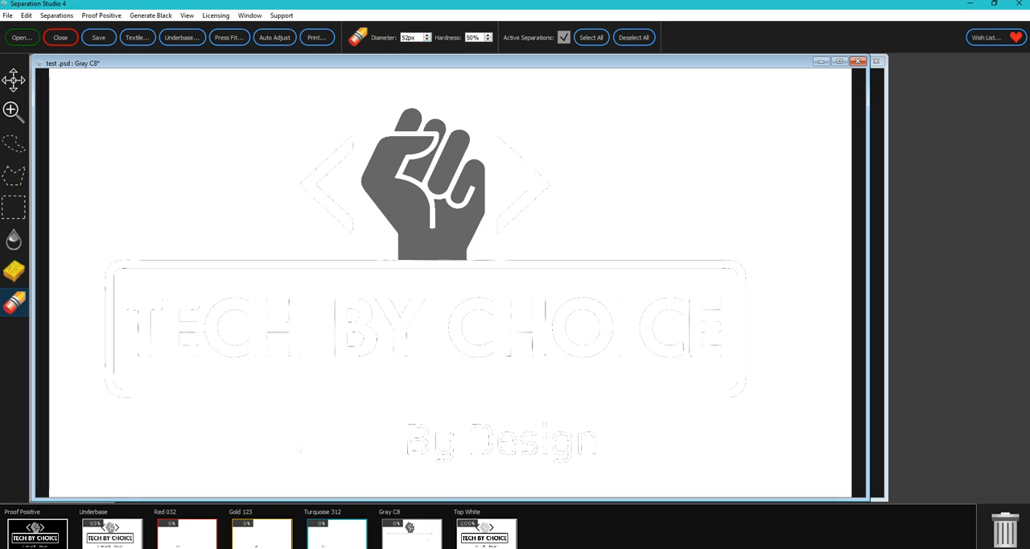
mouse_move(507, 150)
mouse_down()
mouse_move(543, 190)
mouse_move(522, 188)
mouse_move(500, 208)
mouse_up()
mouse_move(521, 262)
mouse_down()
mouse_move(674, 269)
mouse_move(729, 259)
mouse_up()
drag(650, 259, 586, 260)
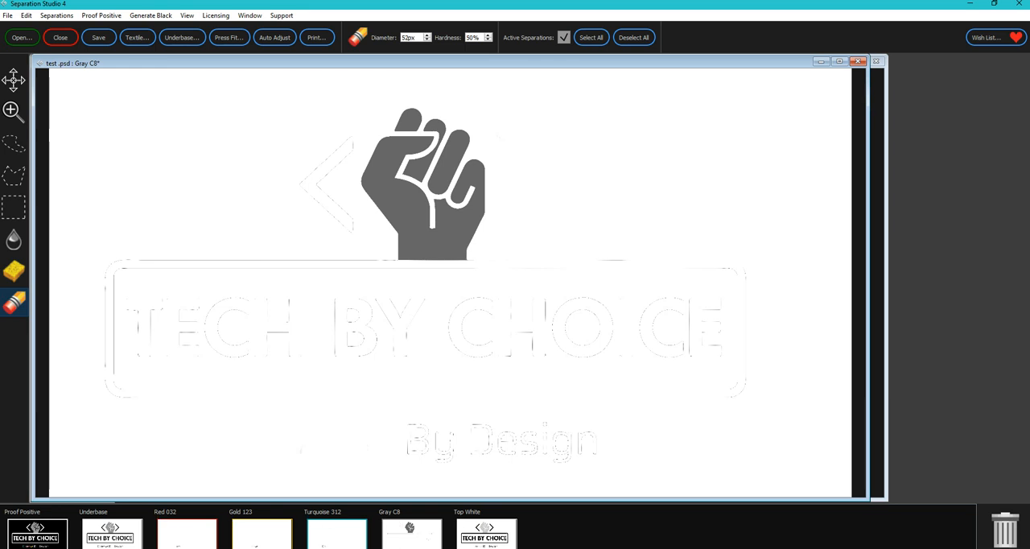
drag(419, 38, 404, 38)
text(100)
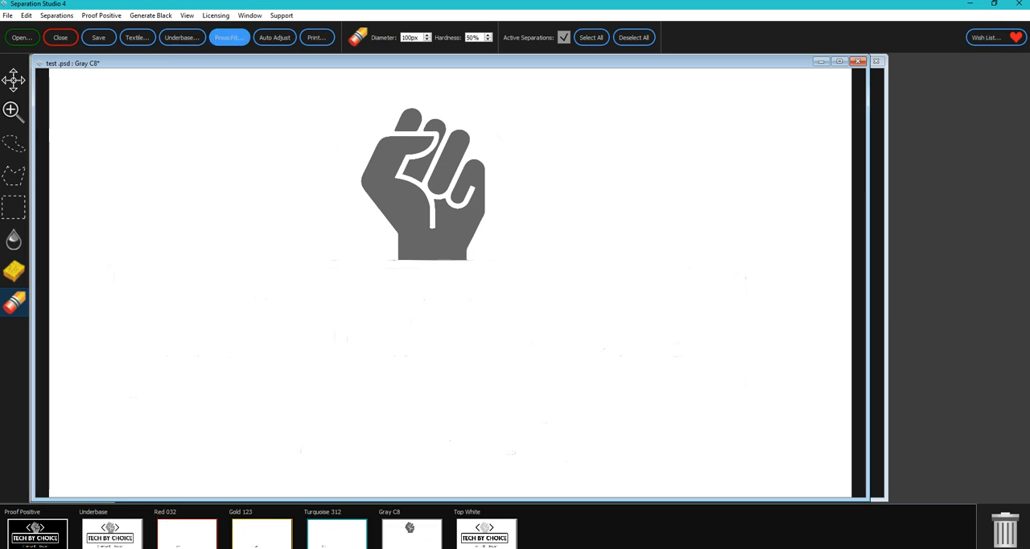
- Try a Press Fit arrangement with gray on screen 2, red on screen 3, turquoise on screen 4 and gold on screen 6
click(228, 37)
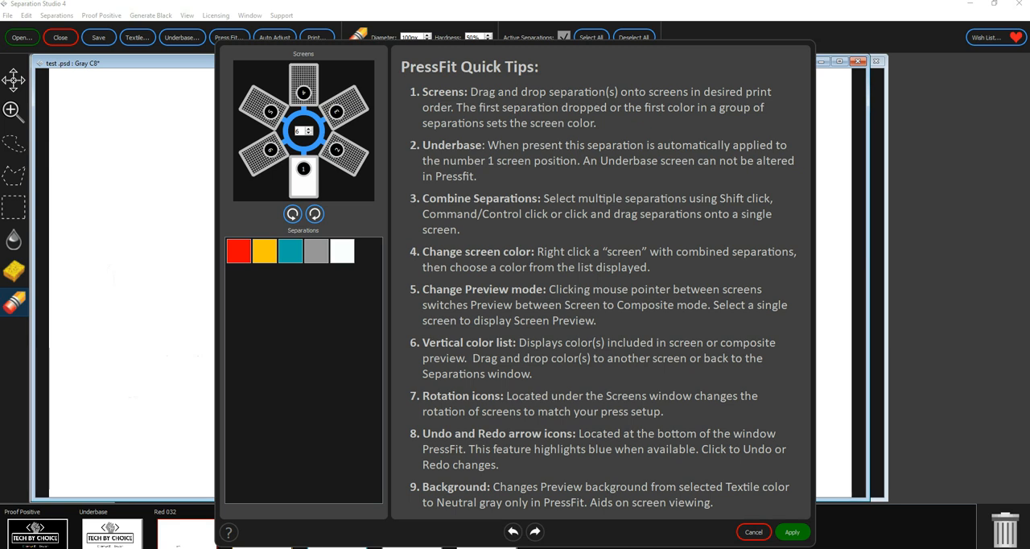
drag(316, 251, 345, 154)
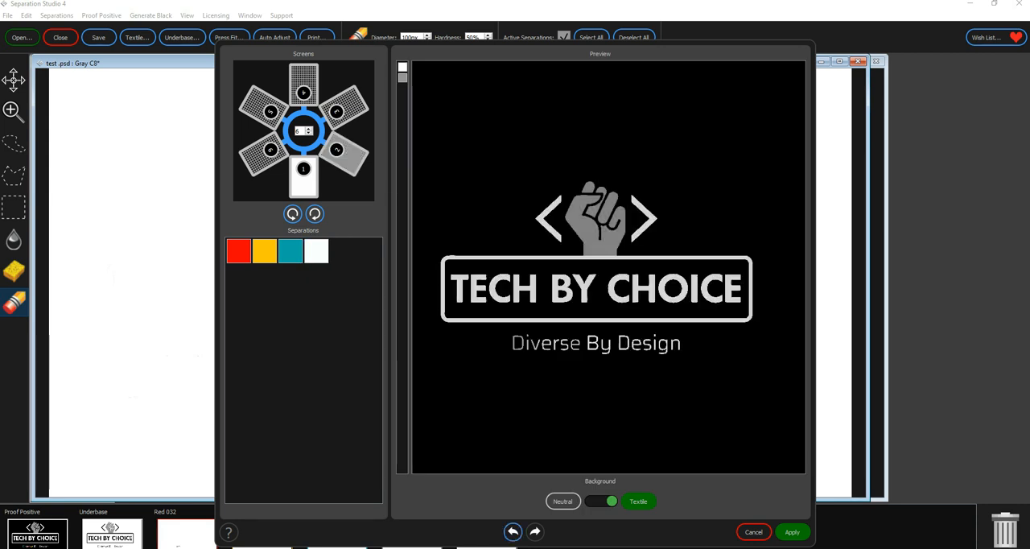
drag(290, 251, 344, 108)
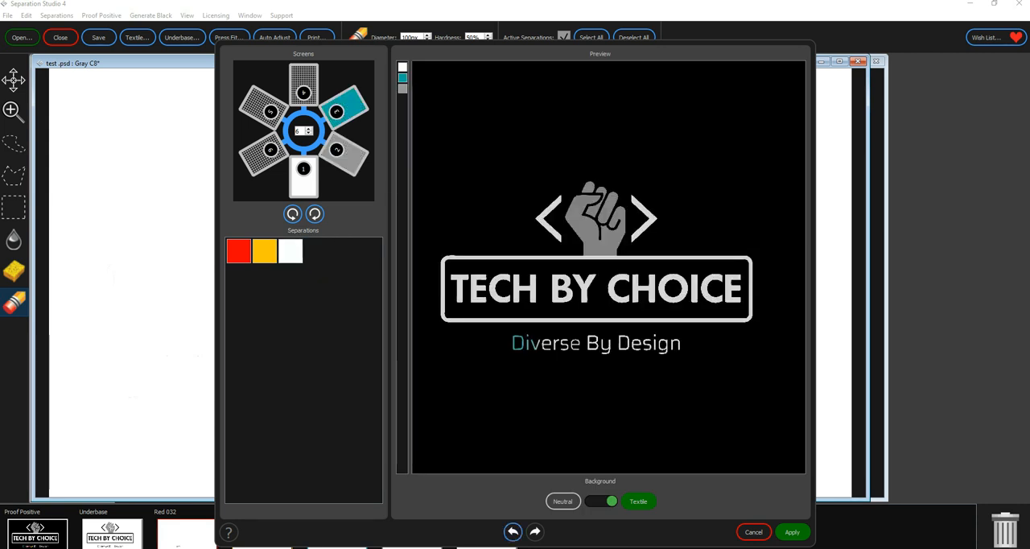
click(265, 251)
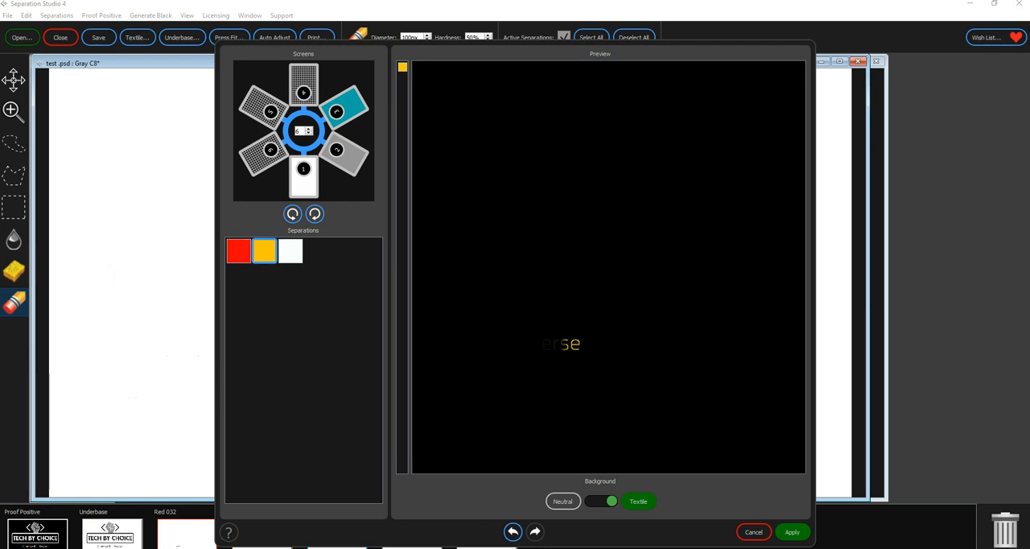
drag(265, 251, 303, 84)
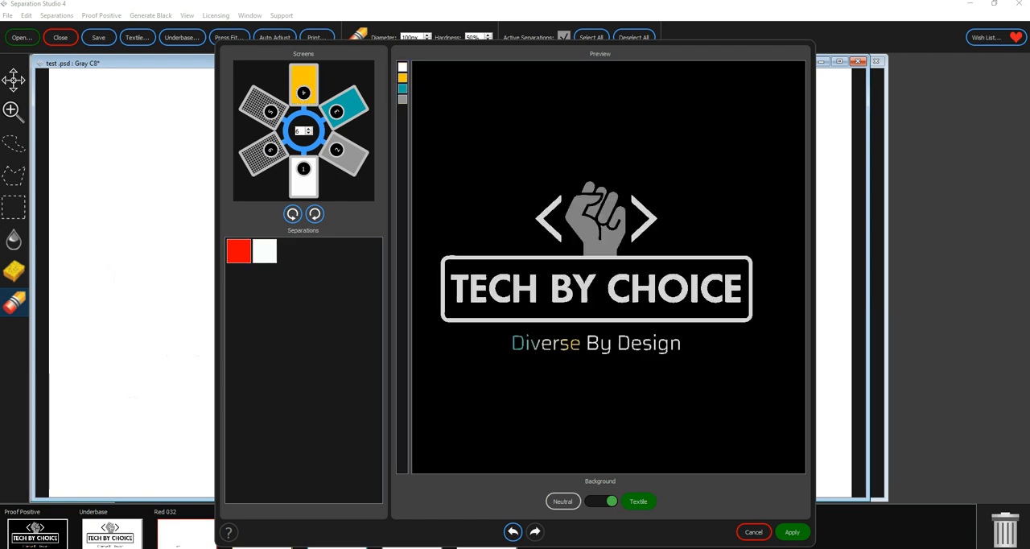
click(238, 250)
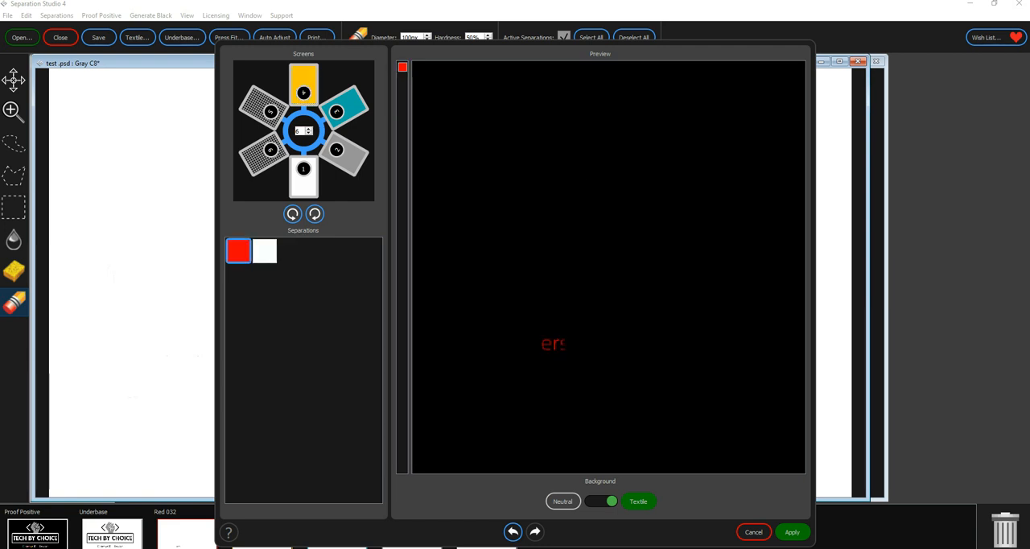
drag(238, 251, 265, 151)
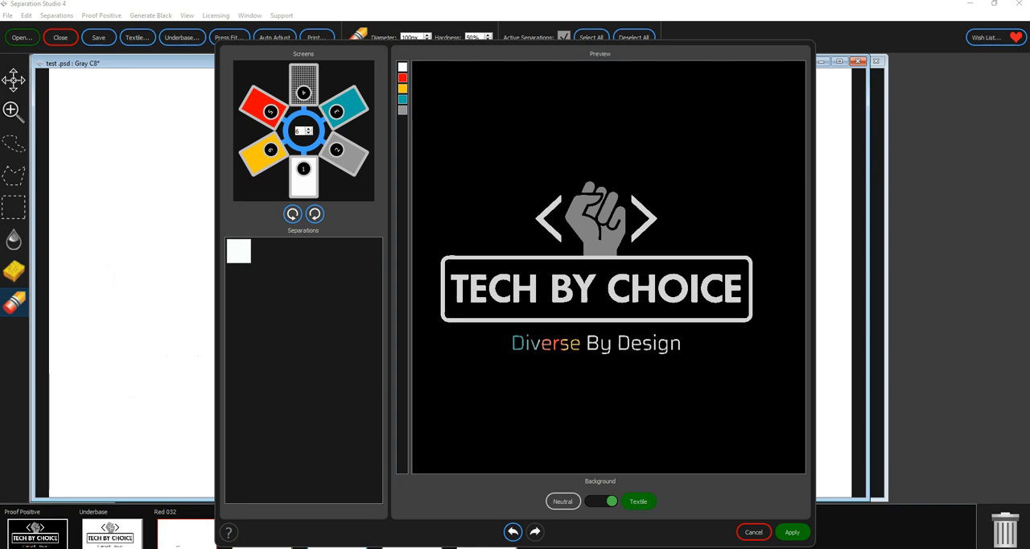
mouse_move(343, 108)
mouse_down()
mouse_move(303, 85)
mouse_move(343, 108)
mouse_up()
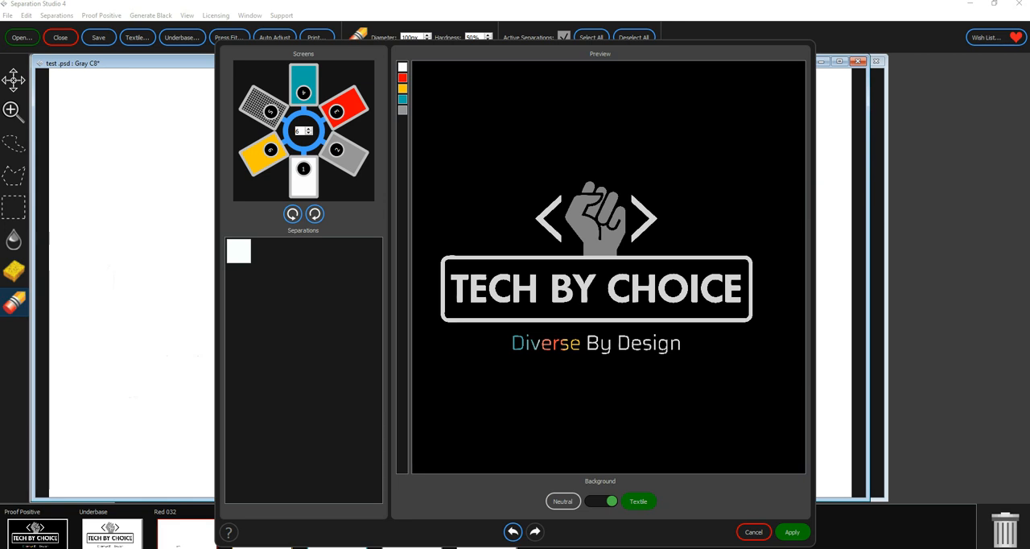
click(792, 532)
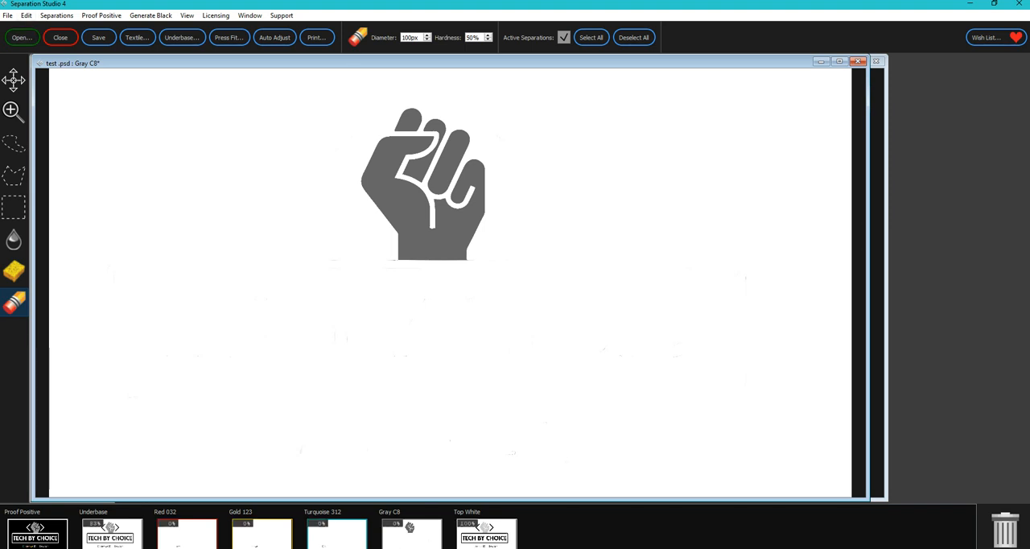
- Compare the Proof Positive with the Gray C8 separation and apply Merge Gray to eliminate the gray screen
mouse_move(434, 527)
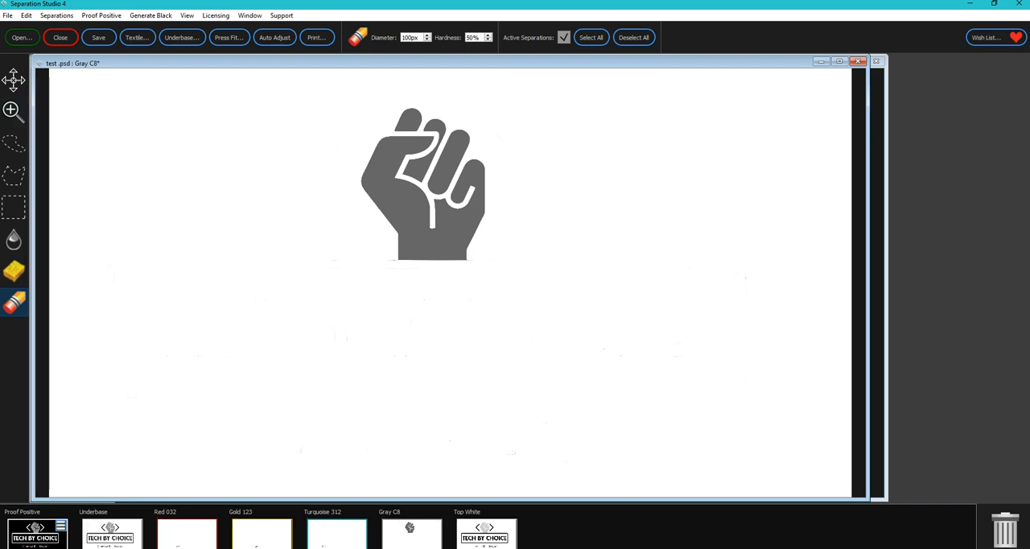
click(40, 533)
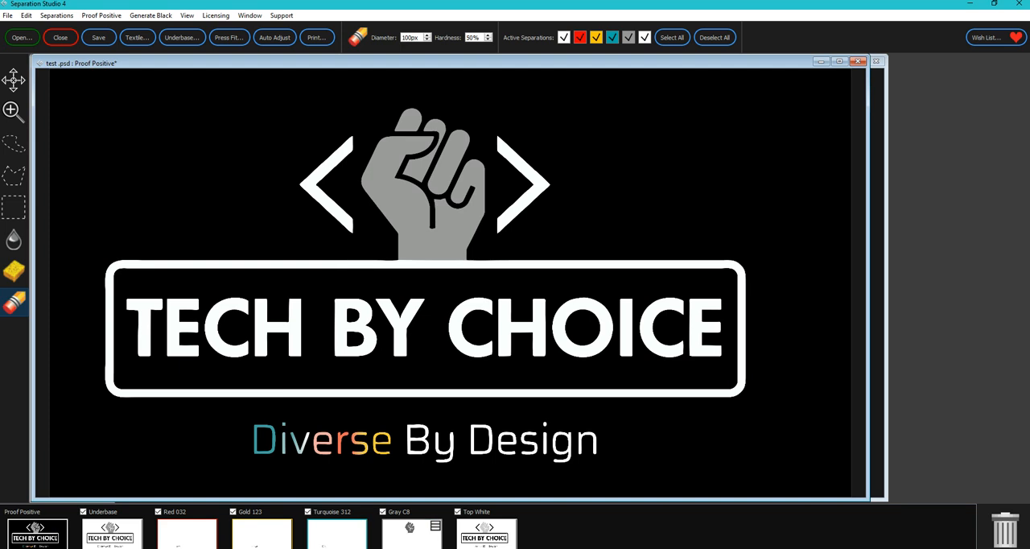
click(412, 532)
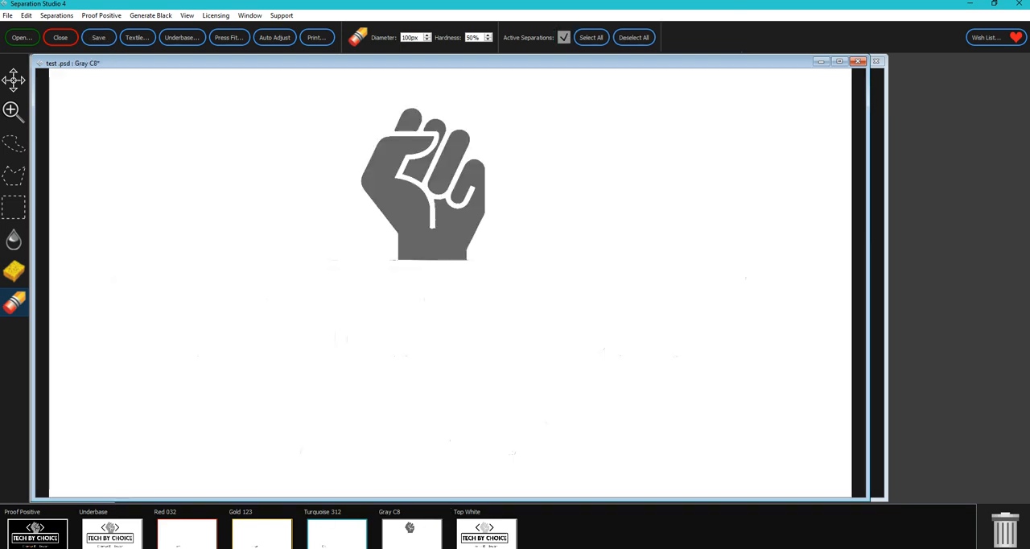
click(26, 15)
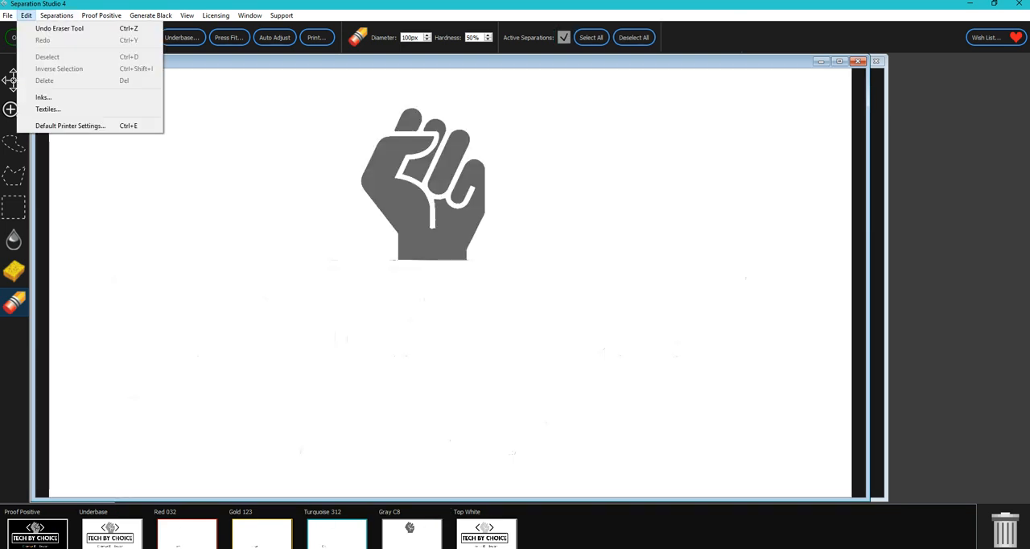
click(56, 16)
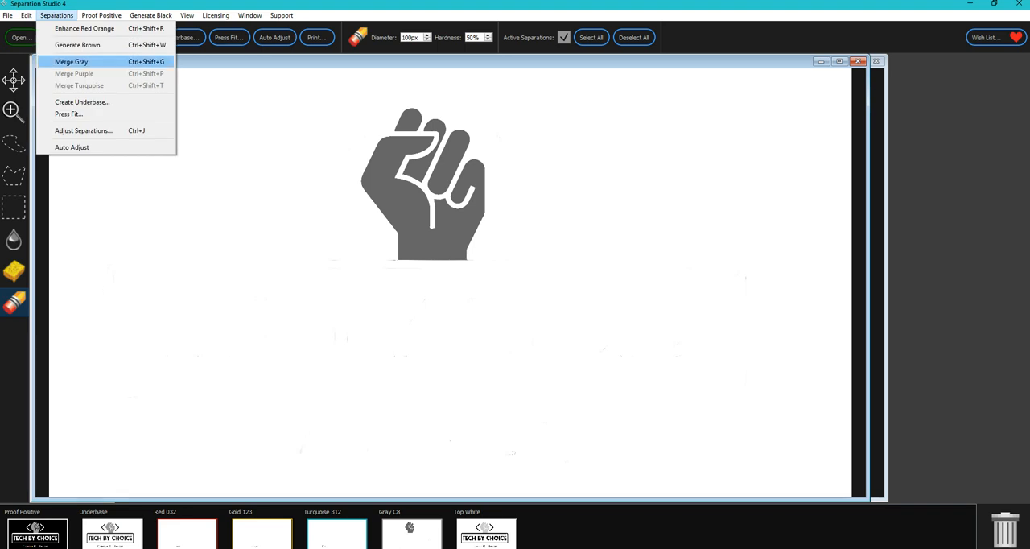
click(71, 61)
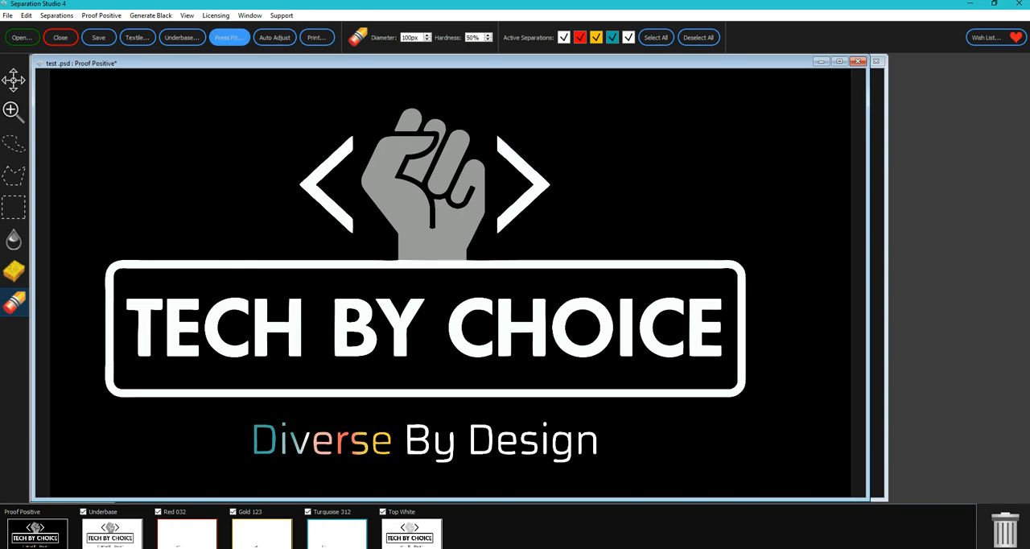
- Apply a Press Fit with turquoise on screen 2, gold on screen 3 and red on screen 4, leaving Top White unassigned
click(228, 37)
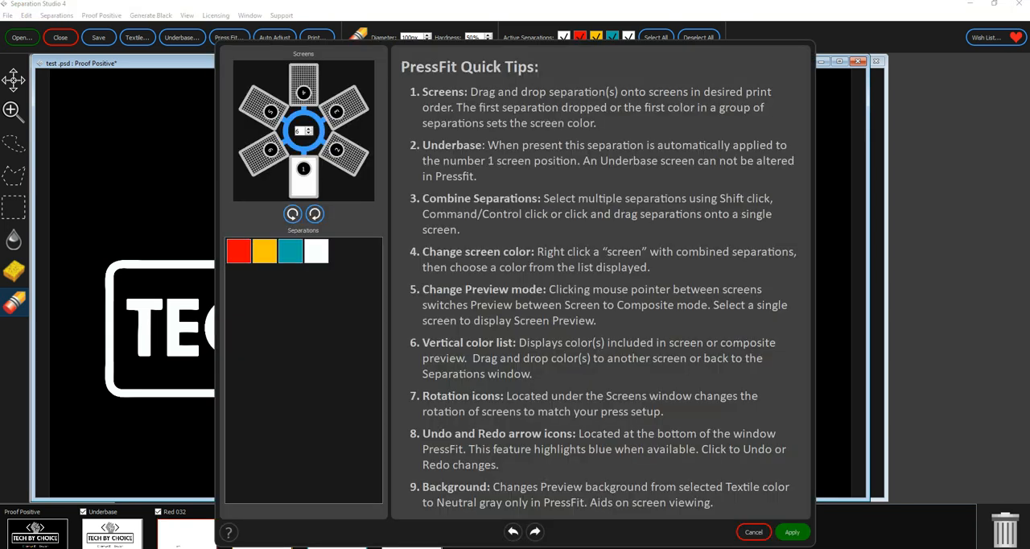
click(291, 250)
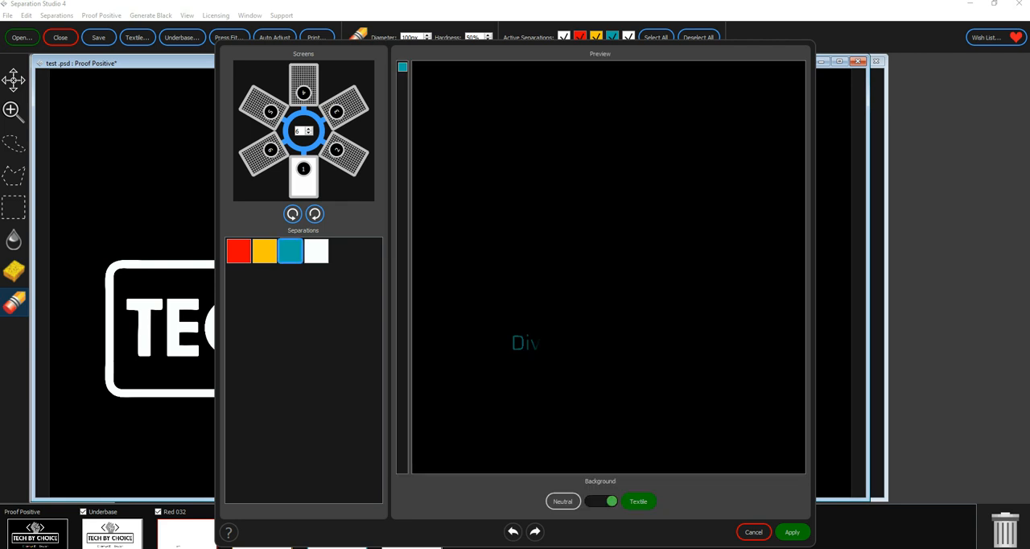
drag(290, 251, 345, 153)
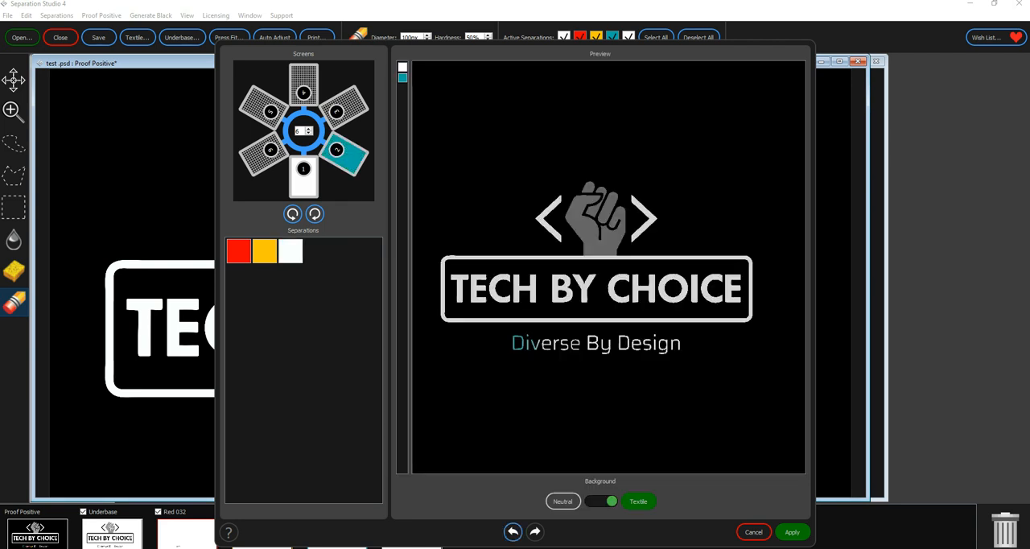
click(264, 251)
drag(263, 251, 336, 111)
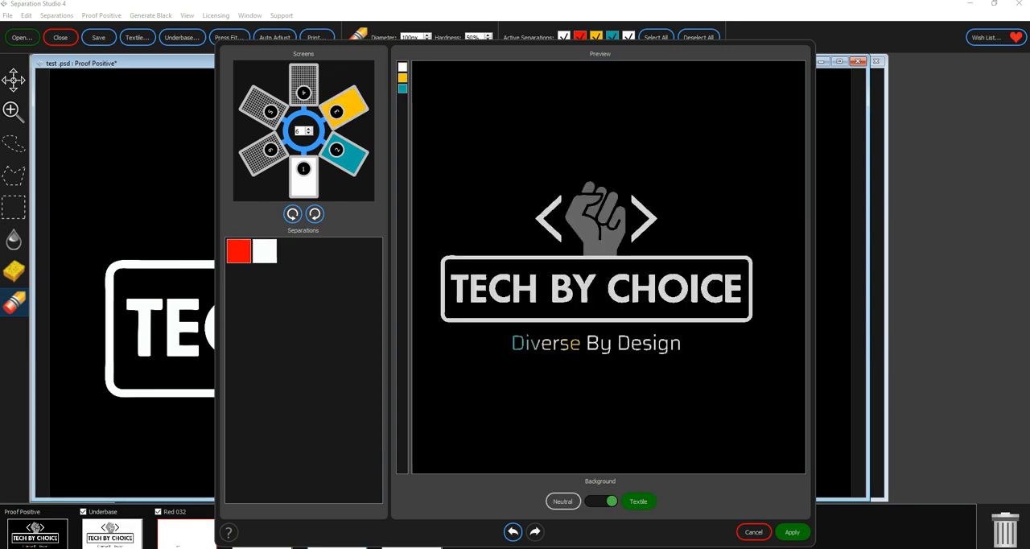
drag(239, 251, 303, 86)
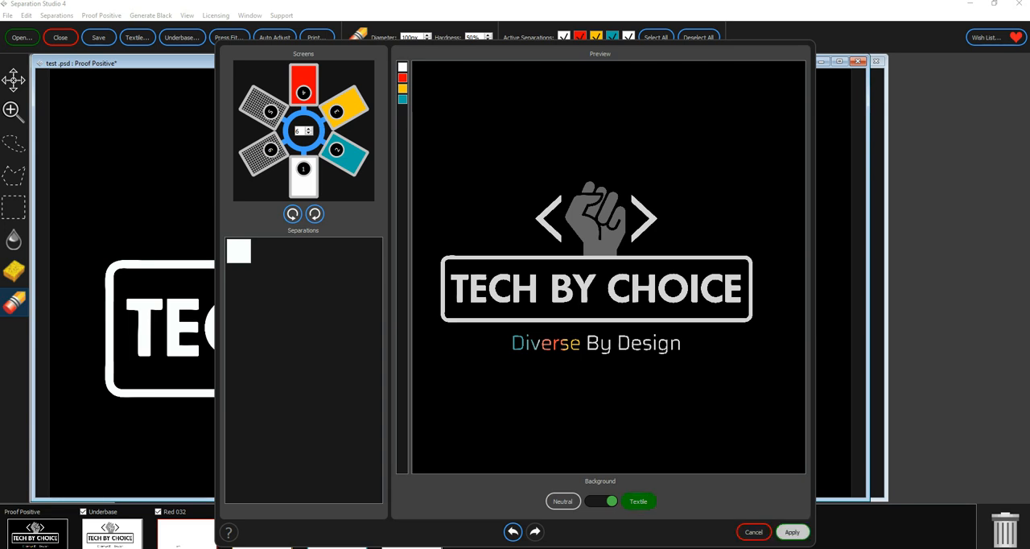
click(791, 532)
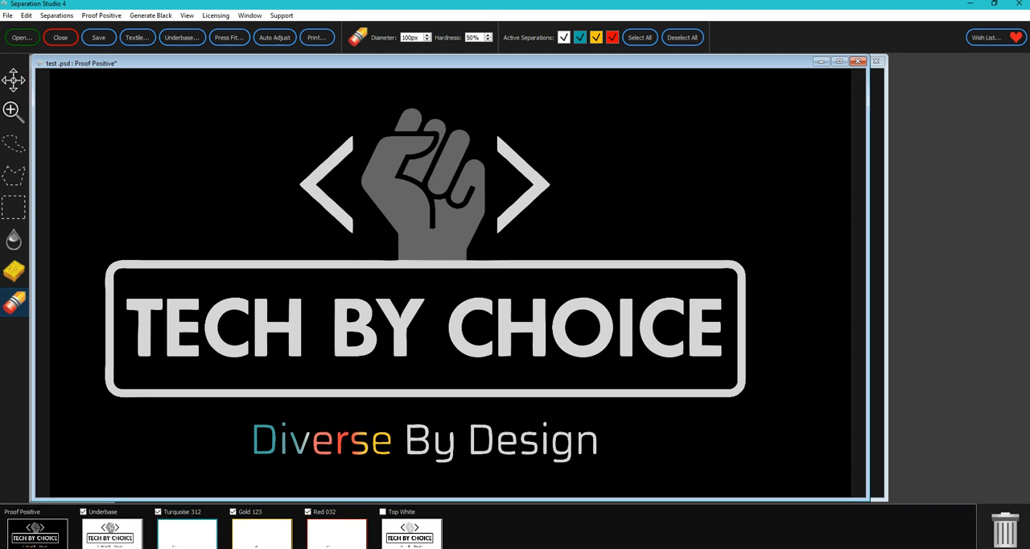
- Open the print setup, set the print width to 10 inches and check all the nested film pages
click(8, 16)
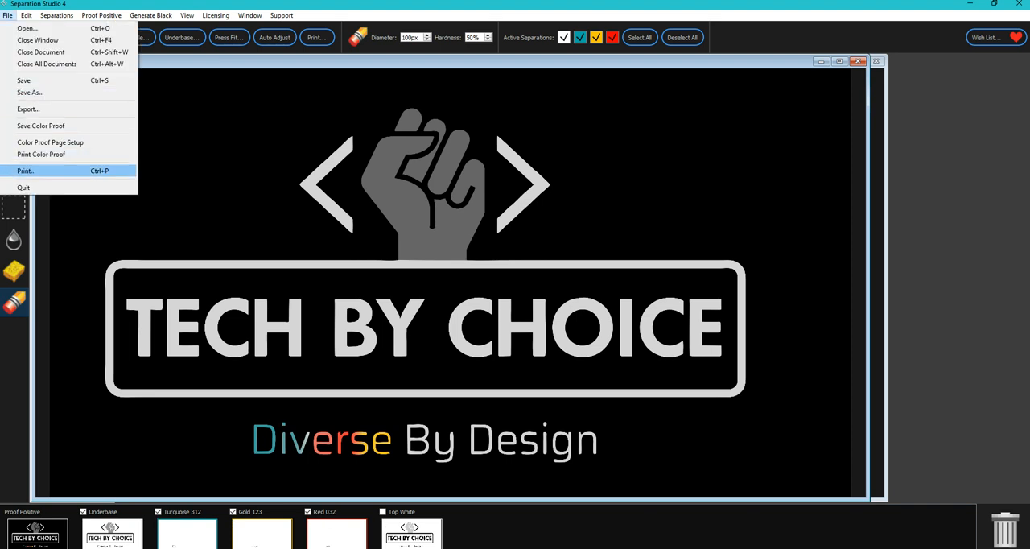
click(25, 170)
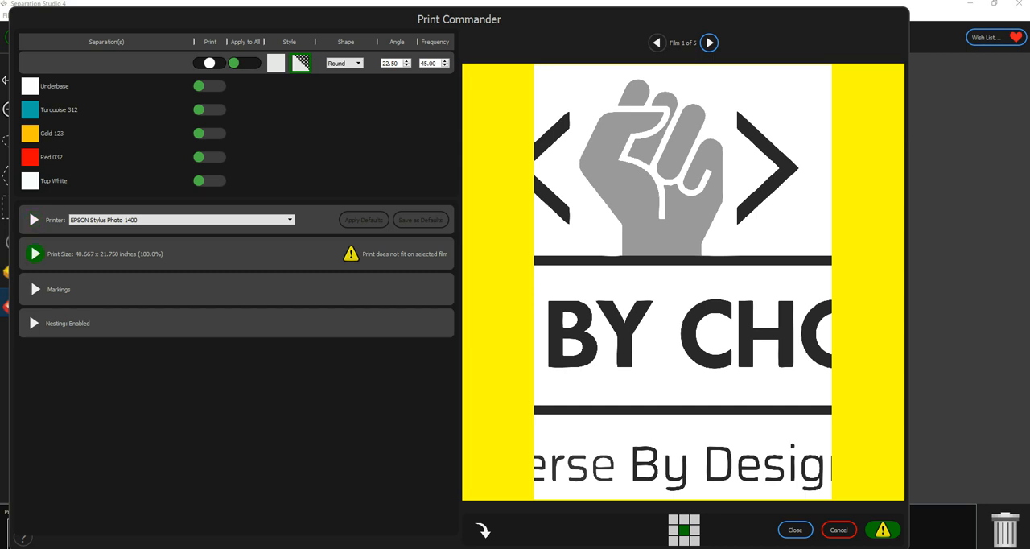
click(35, 253)
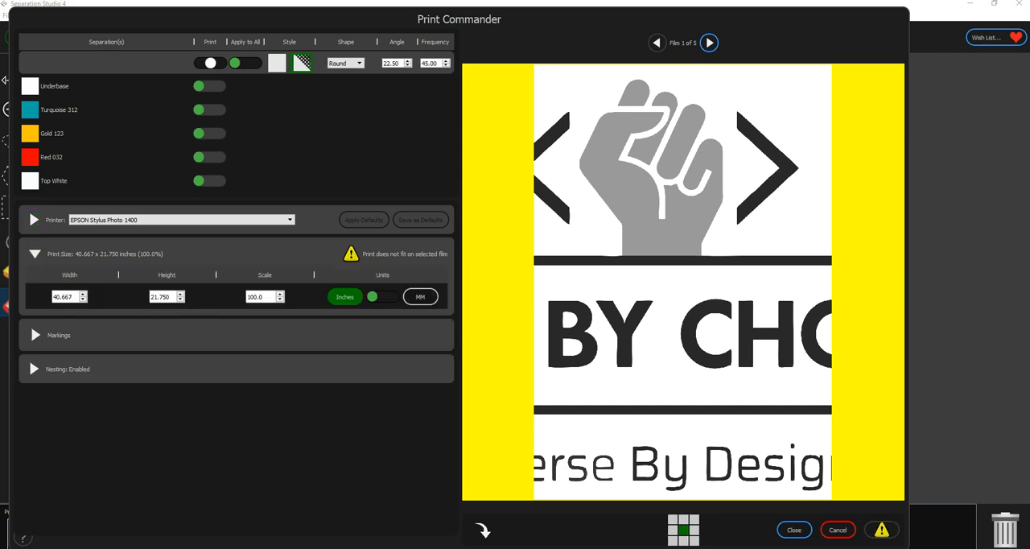
double_click(55, 297)
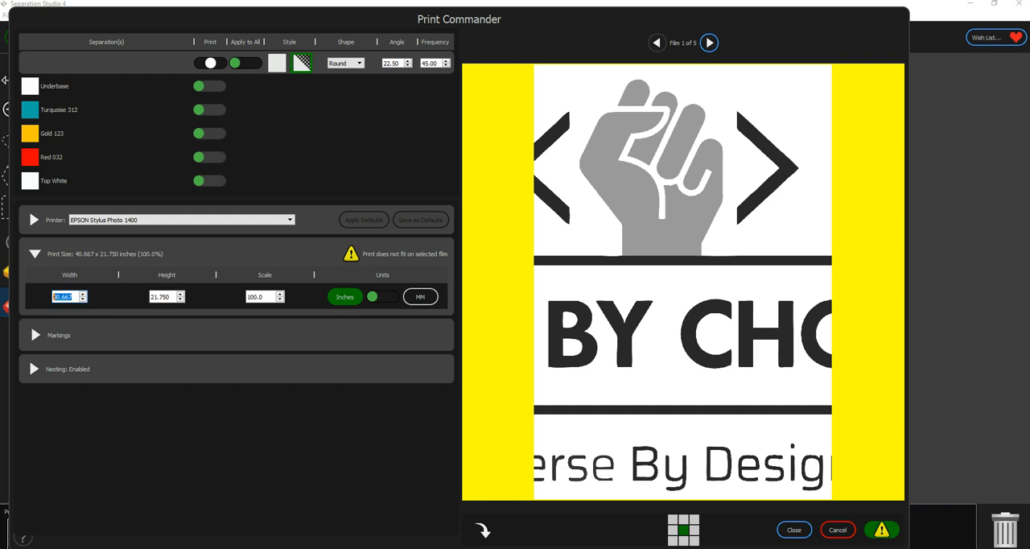
text(10)
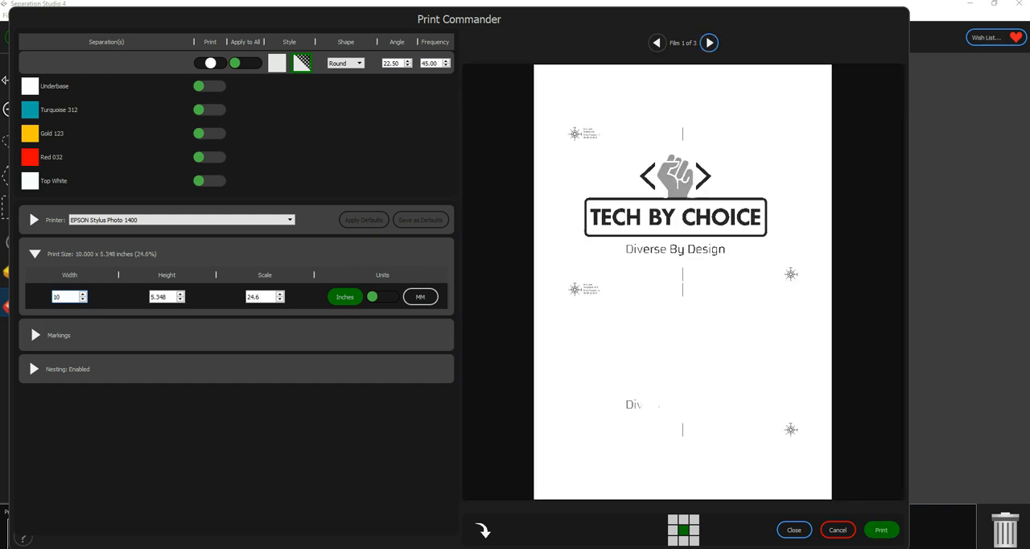
click(709, 43)
click(708, 42)
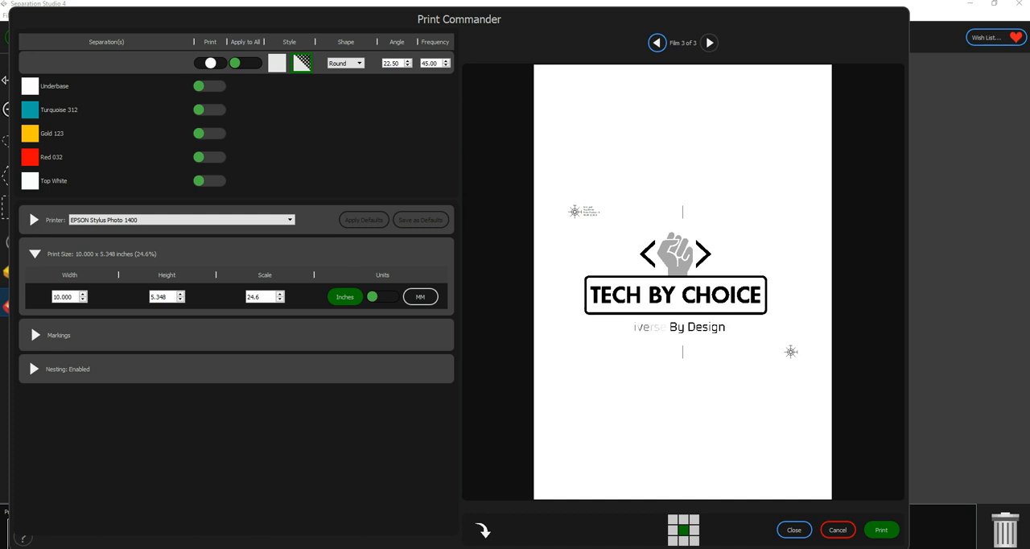
- Exclude Top White from printing, and toggle Turquoise 312, Gold 123 and Red 032 off and back on to compare film layouts
click(210, 181)
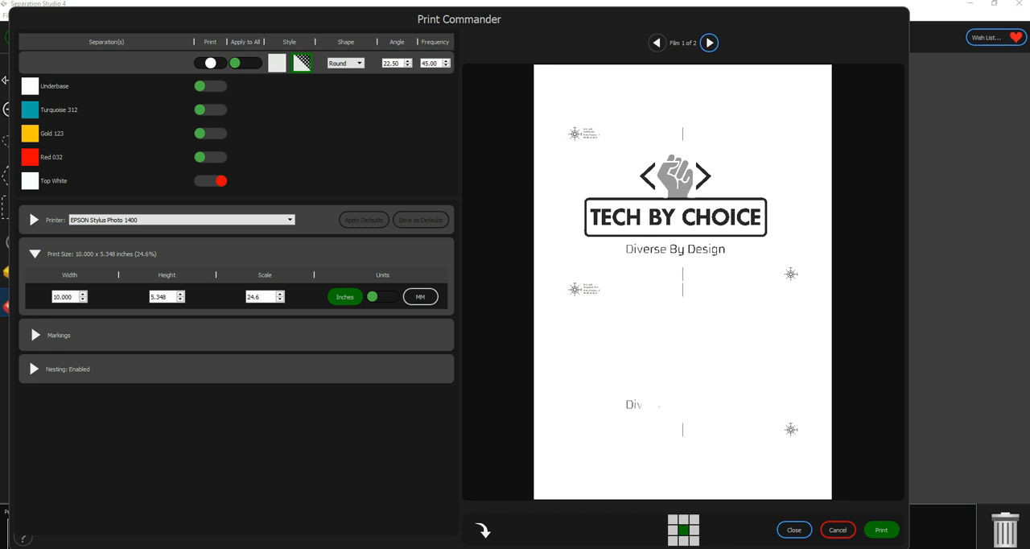
click(211, 109)
click(211, 134)
click(211, 157)
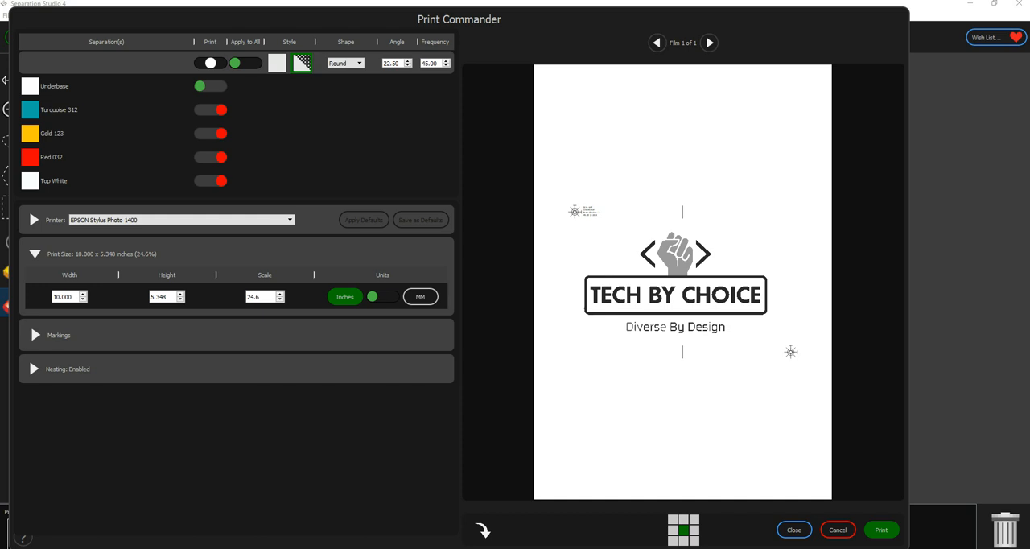
click(211, 109)
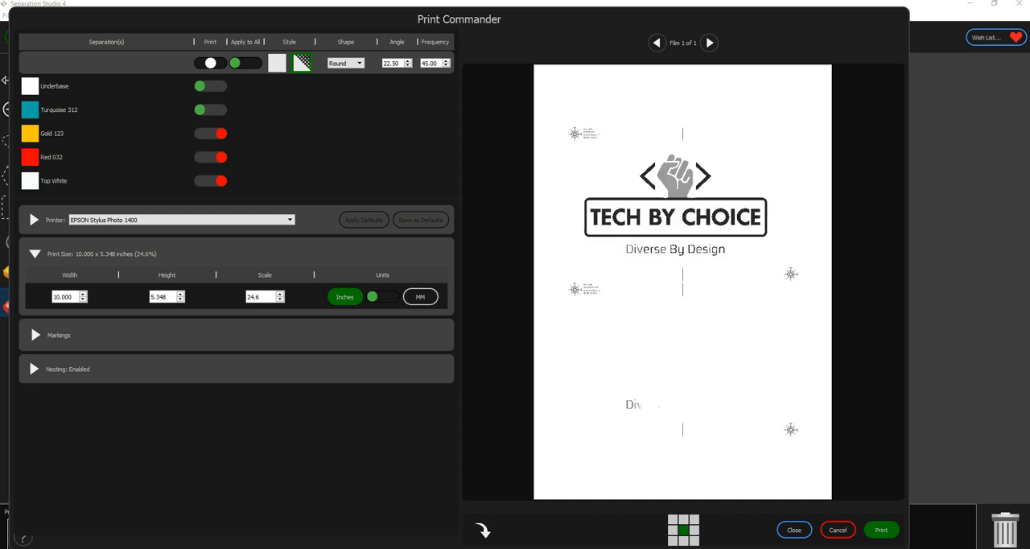
click(211, 133)
click(211, 156)
- Turn off Apply to All, try the solid non-halftone style for Turquoise 312, Gold 123 and Red 032, and compare both films
click(246, 63)
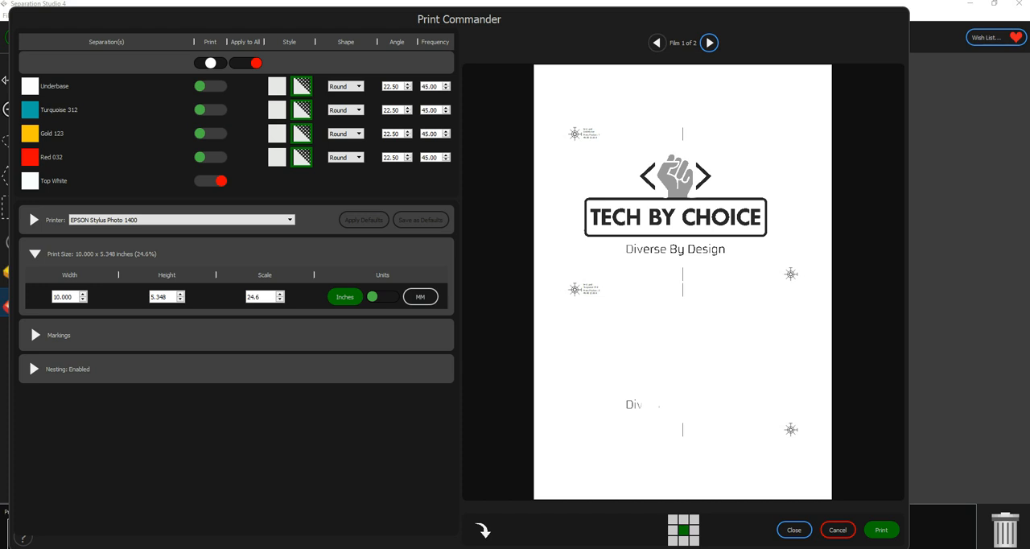
click(277, 110)
click(276, 133)
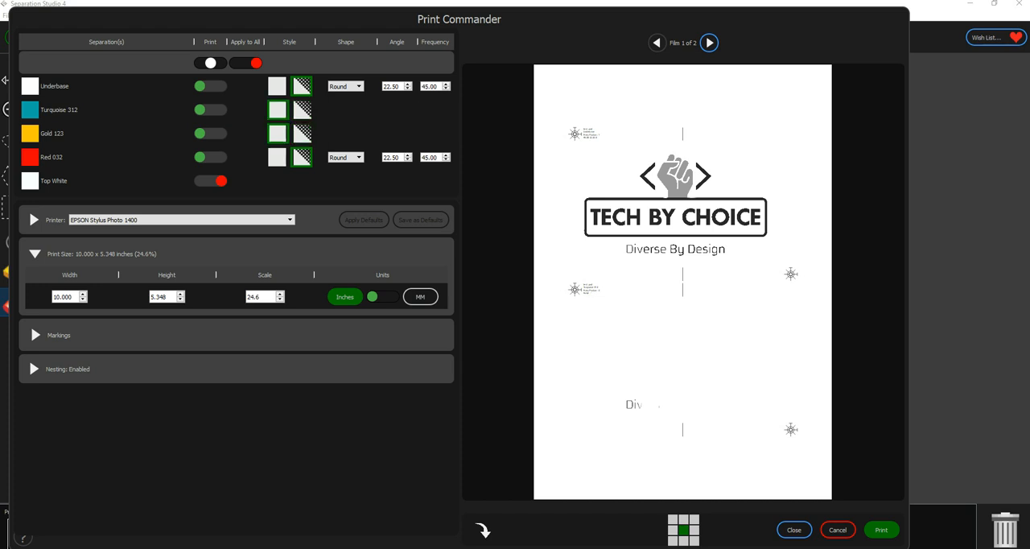
click(277, 157)
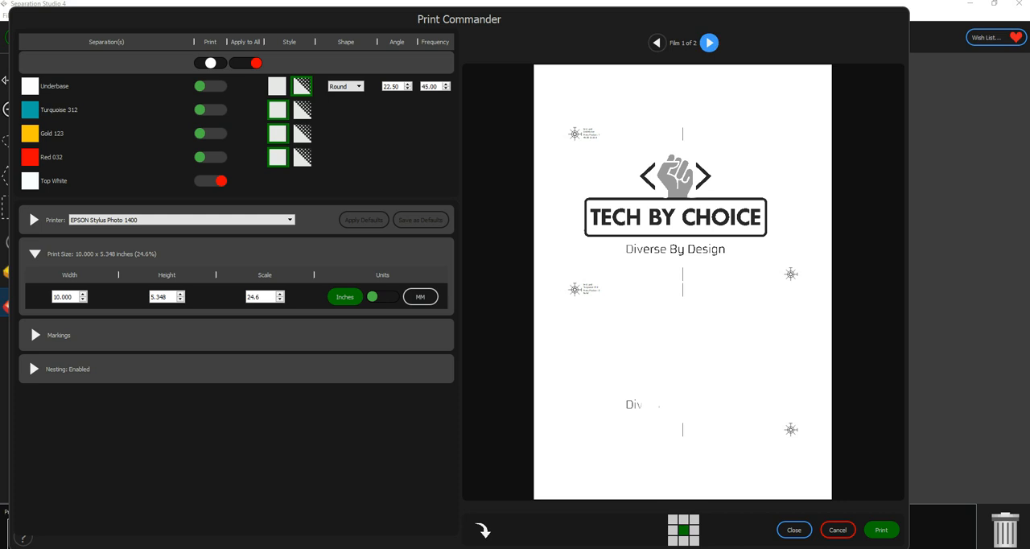
click(709, 43)
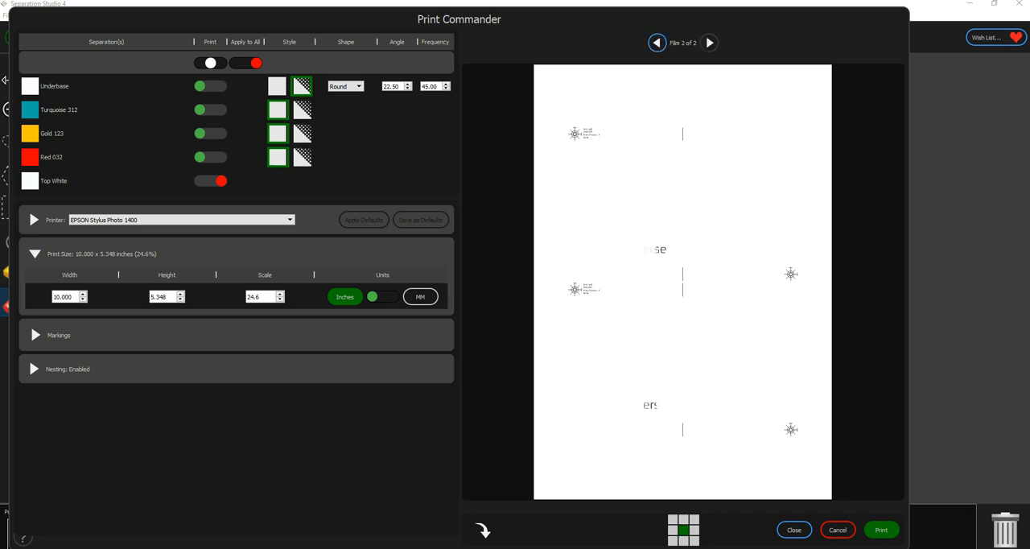
click(657, 42)
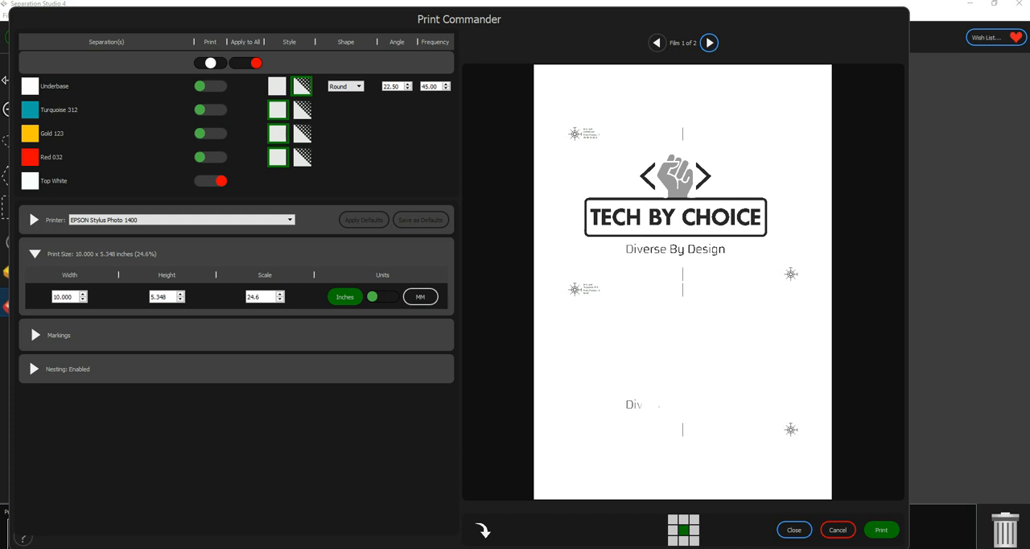
click(709, 42)
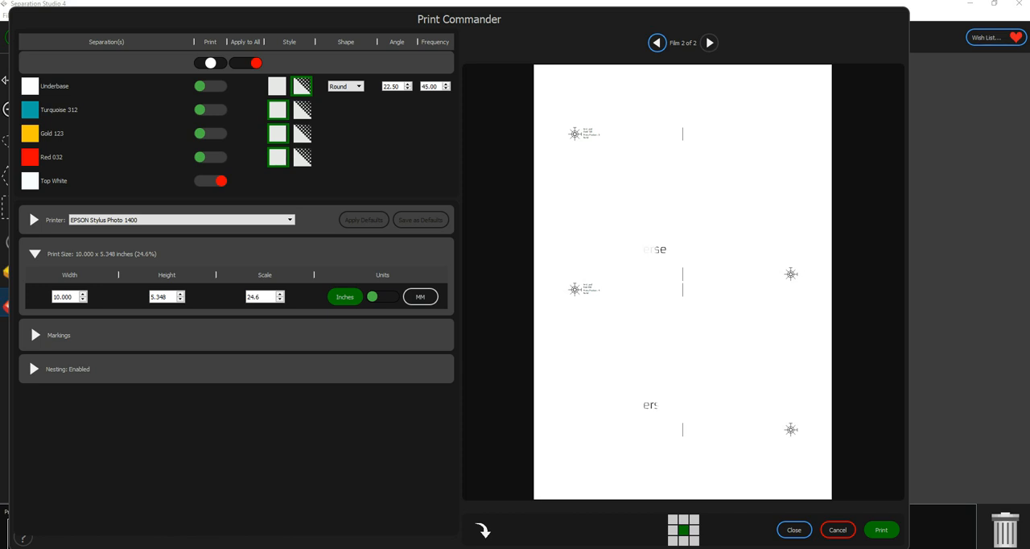
- Return Turquoise 312, Gold 123 and Red 032 to the halftone style and cancel the print setup
click(302, 110)
click(302, 134)
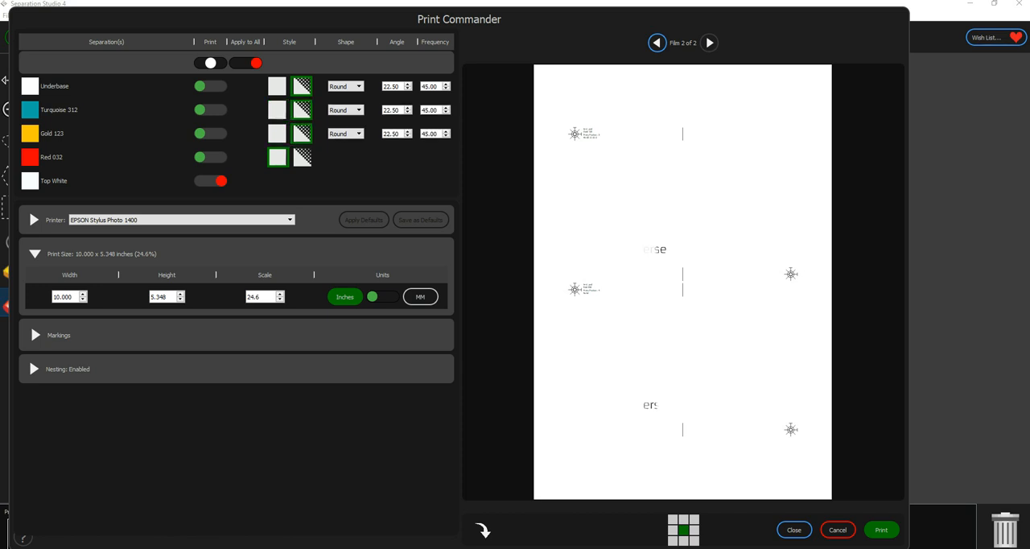
click(302, 158)
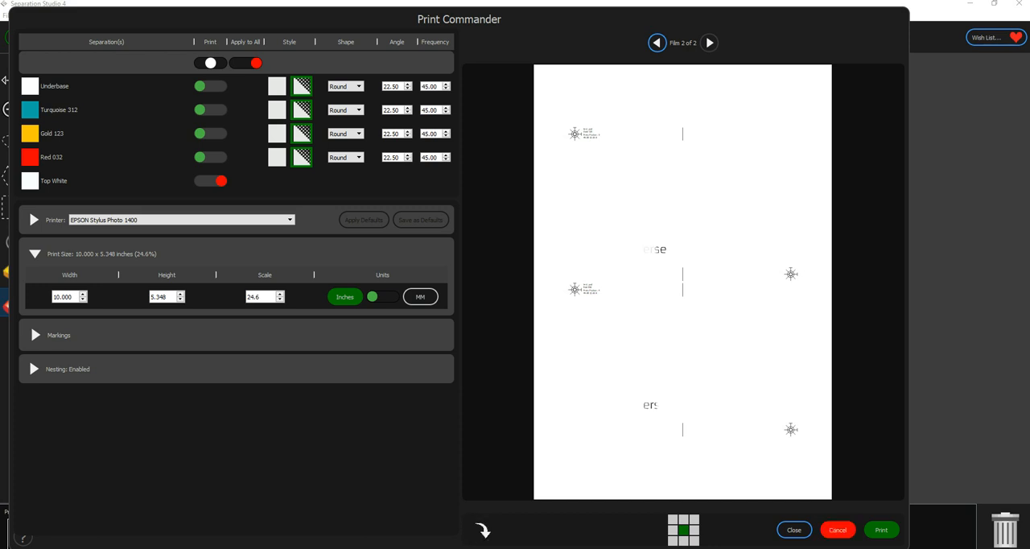
click(838, 529)
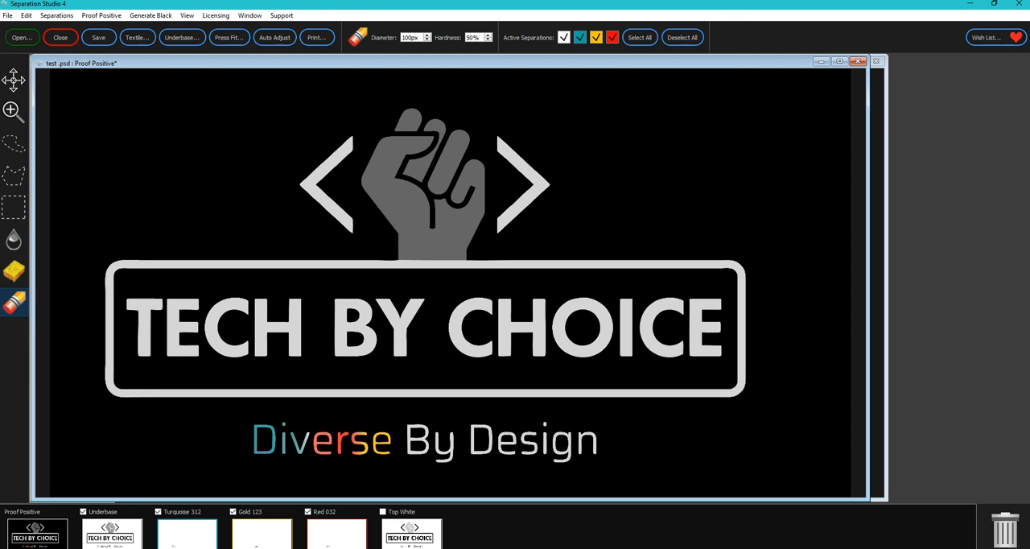